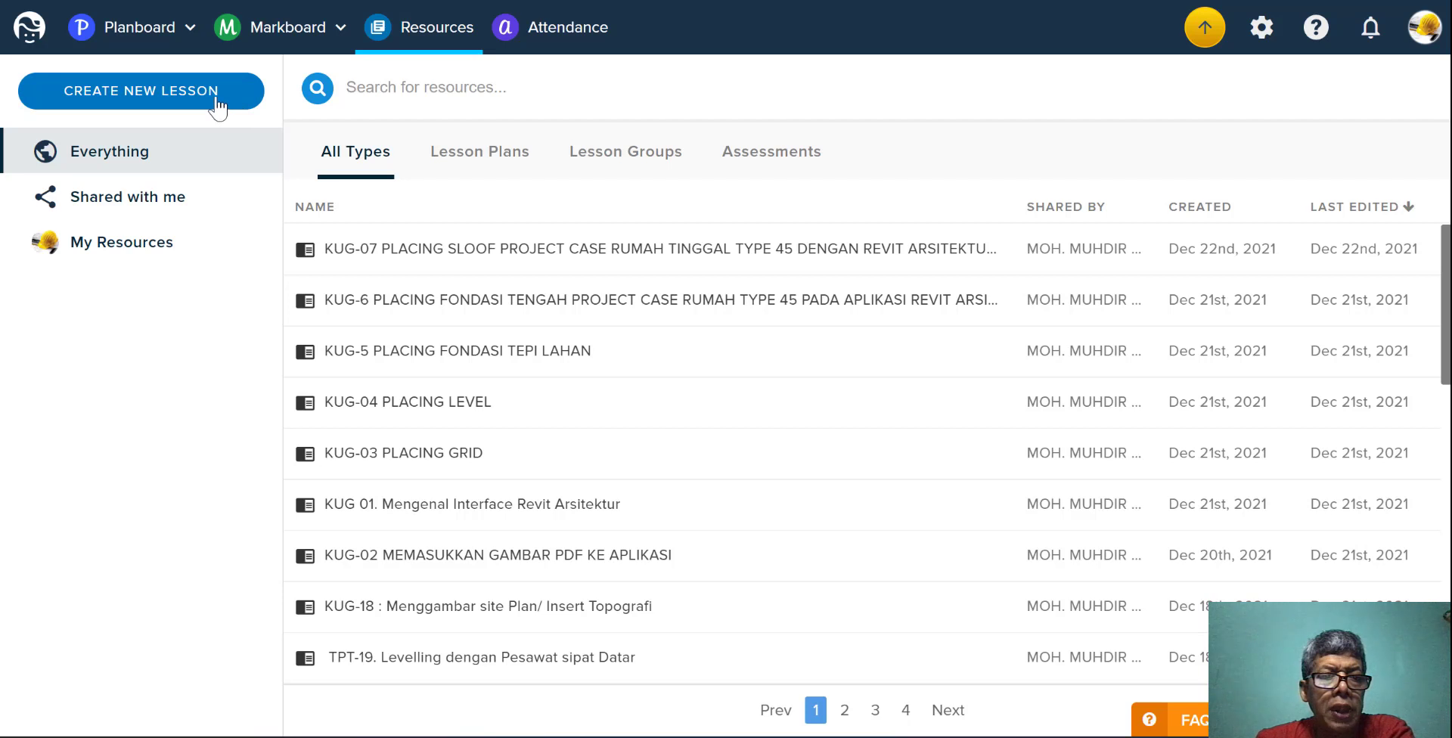
- Create a lesson titled "kug-07 Modelling Kolom Project Case Rumah Typen 45 dengan Revit Arsitekture" with the tags revit, KUG, APLIG and SMK
left_click(220, 102)
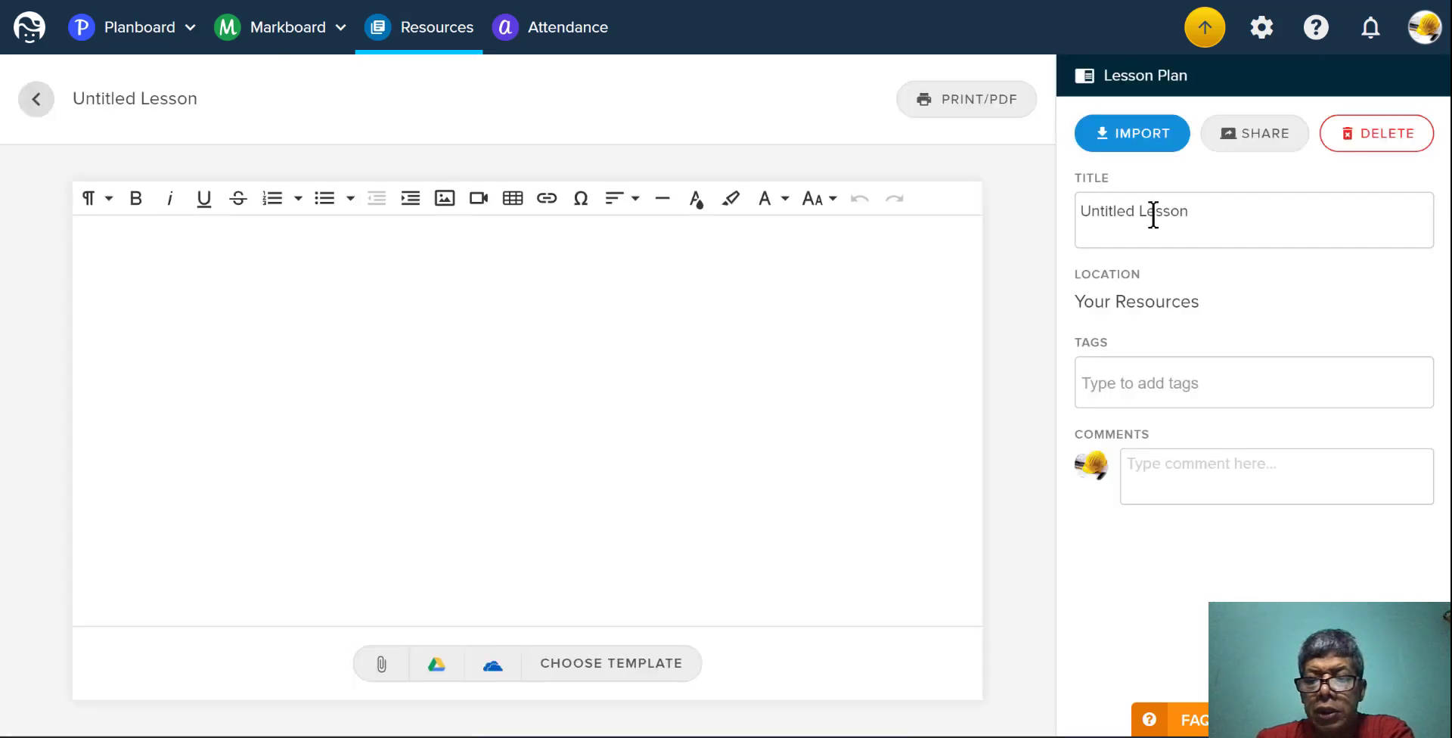
left_click(1155, 215)
key("ctrl+a")
type("kug-07 Modelling Kolom Project Case Rumah Typen 45 dengan Revit Arsitekture")
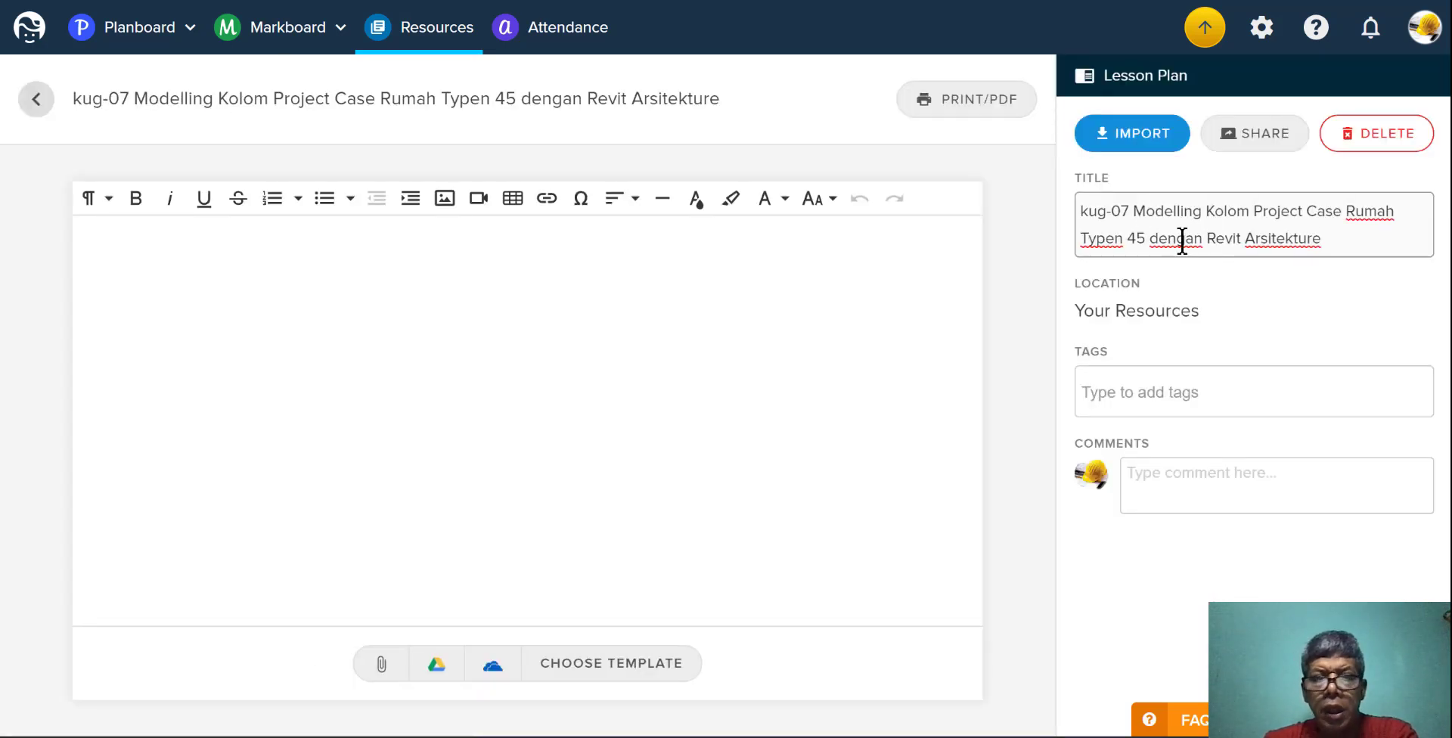
left_click(1126, 395)
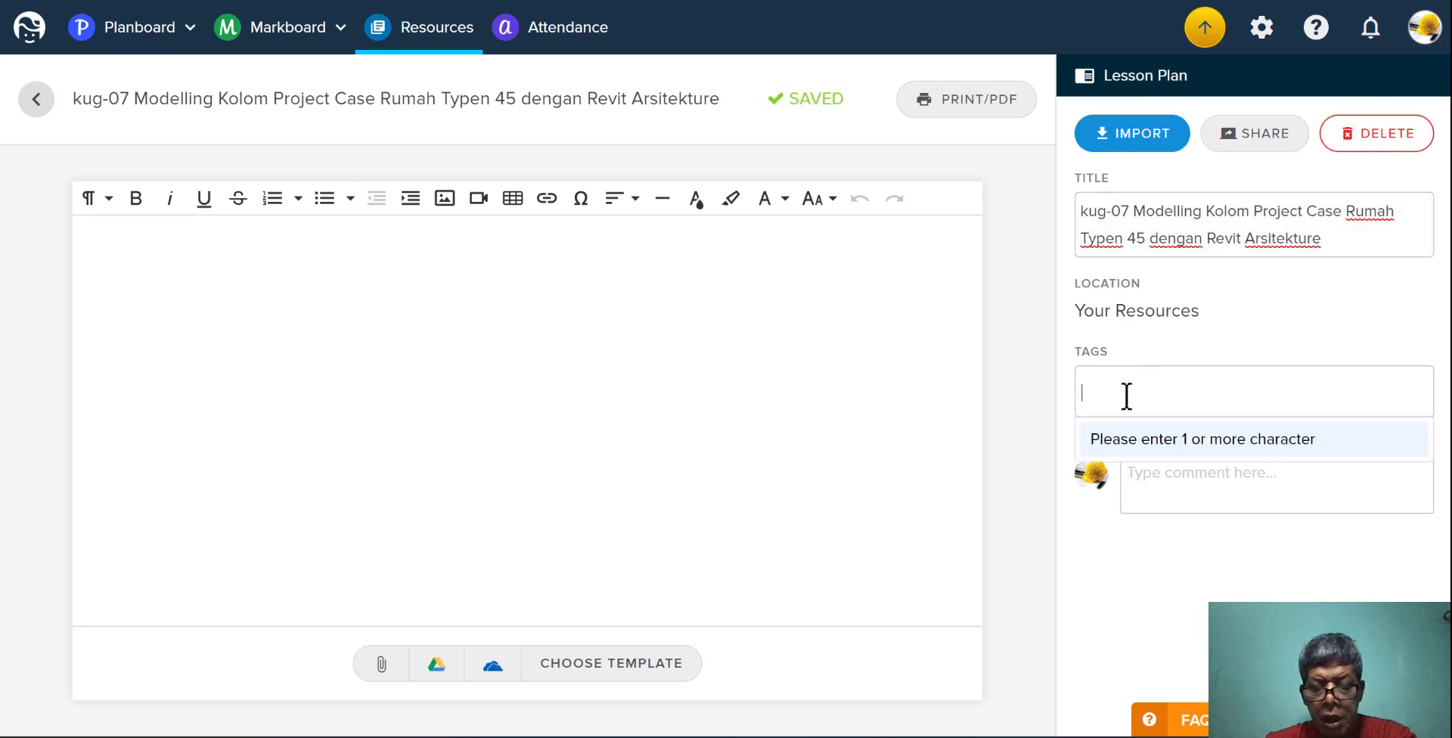
type("revit,KUG,APLIG,SMK")
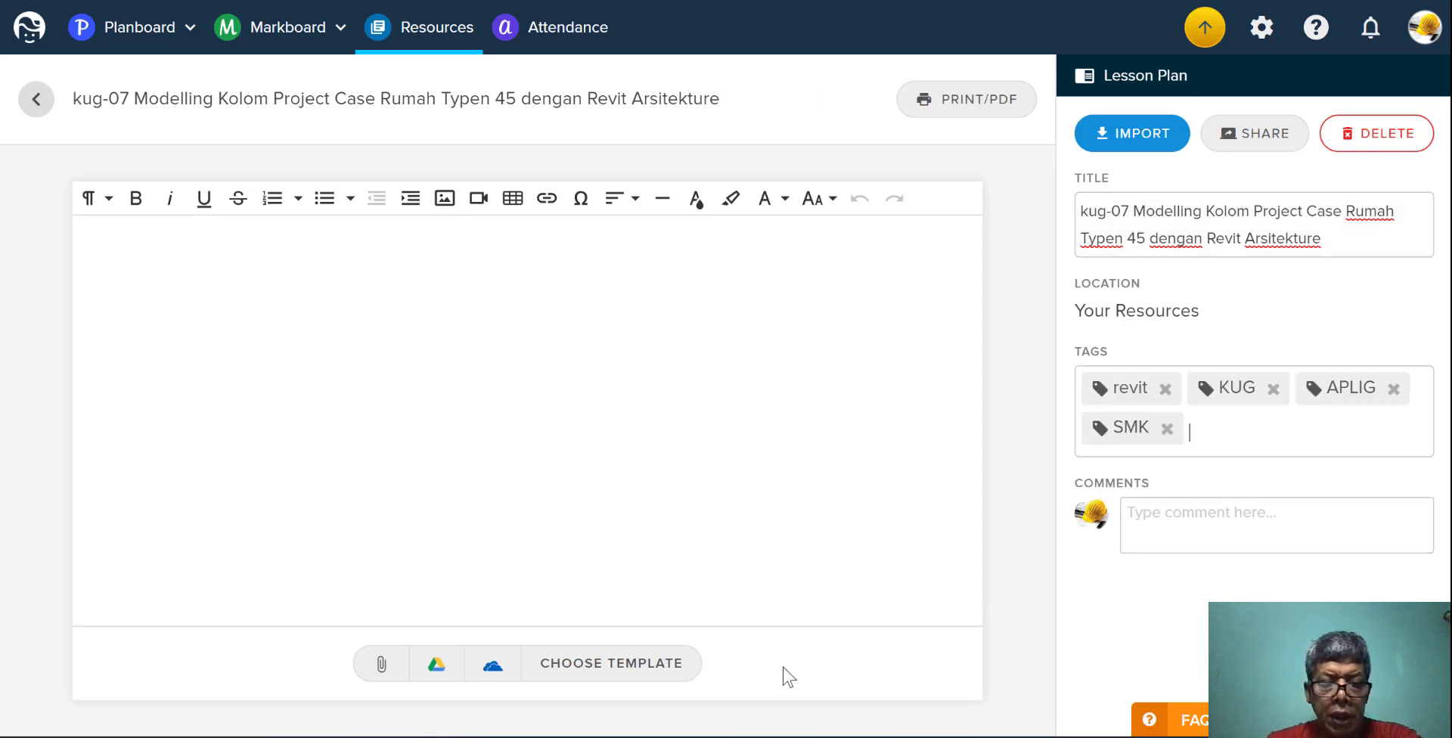
- Apply the KJJ01 lesson template to the new lesson
left_click(661, 669)
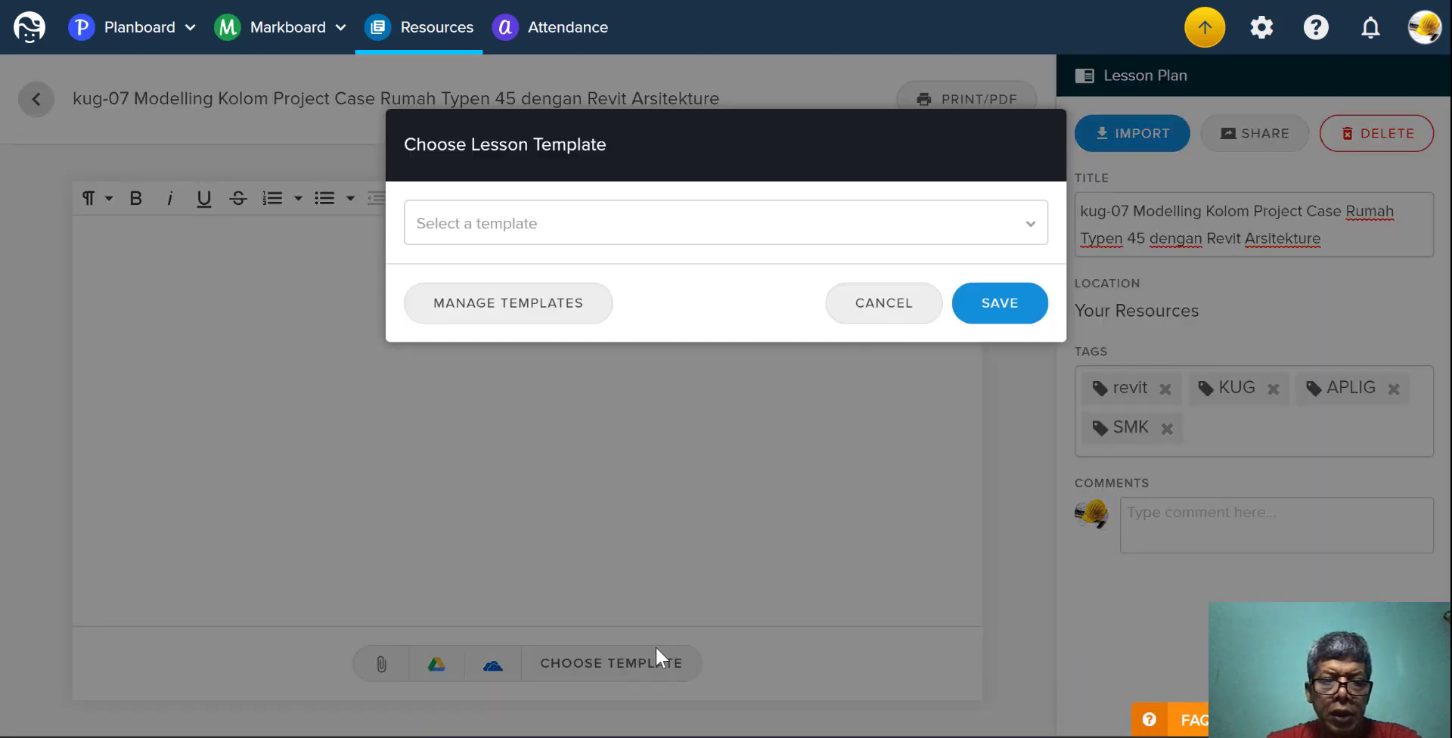
left_click(1035, 236)
scroll(616, 392, "down", 3)
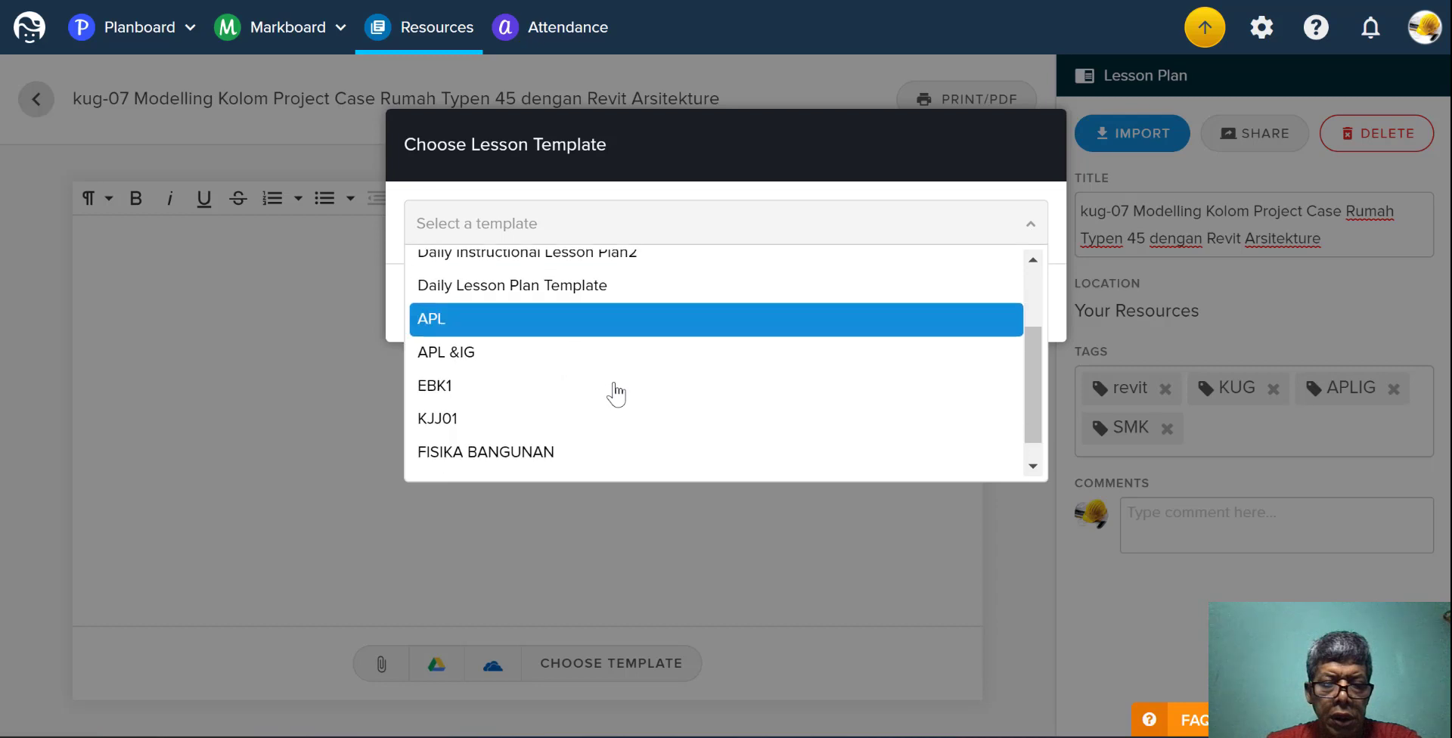
left_click(480, 422)
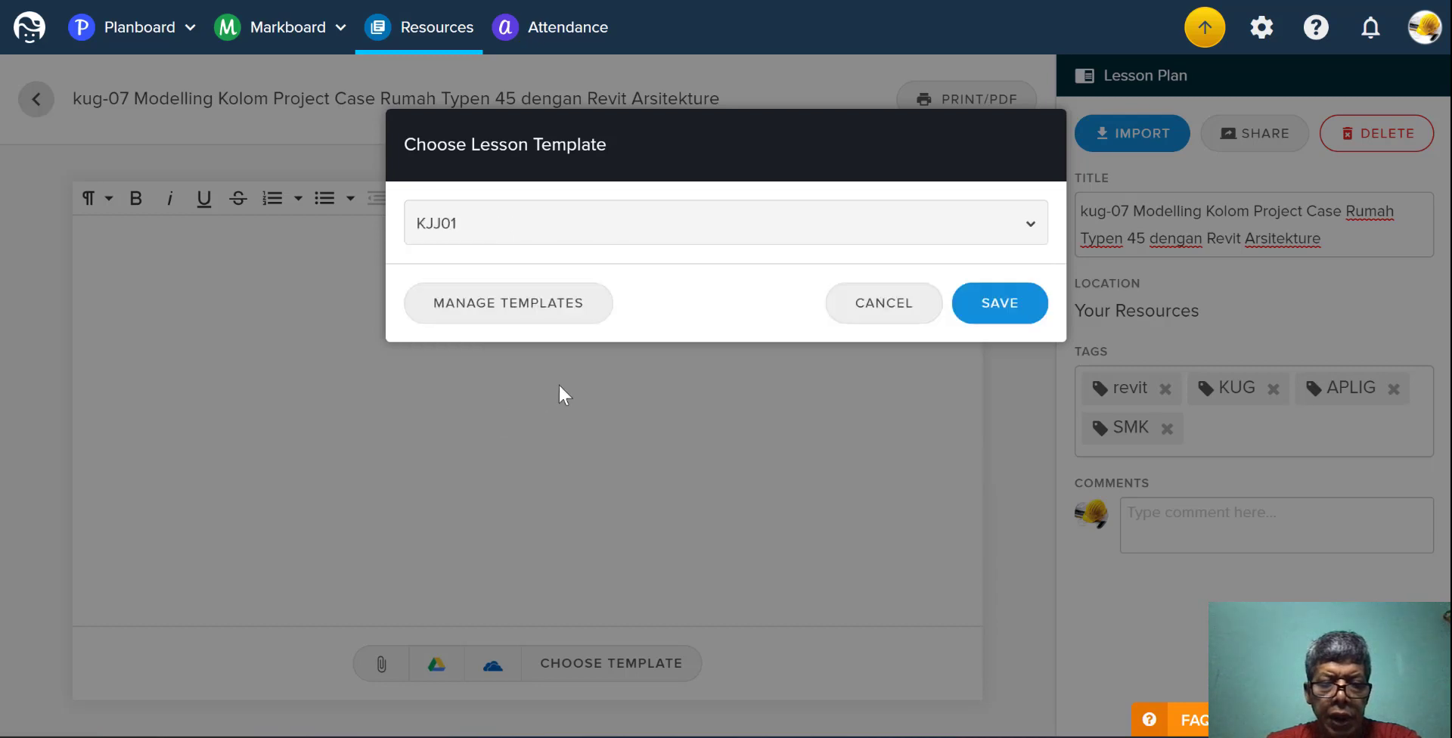
left_click(1001, 305)
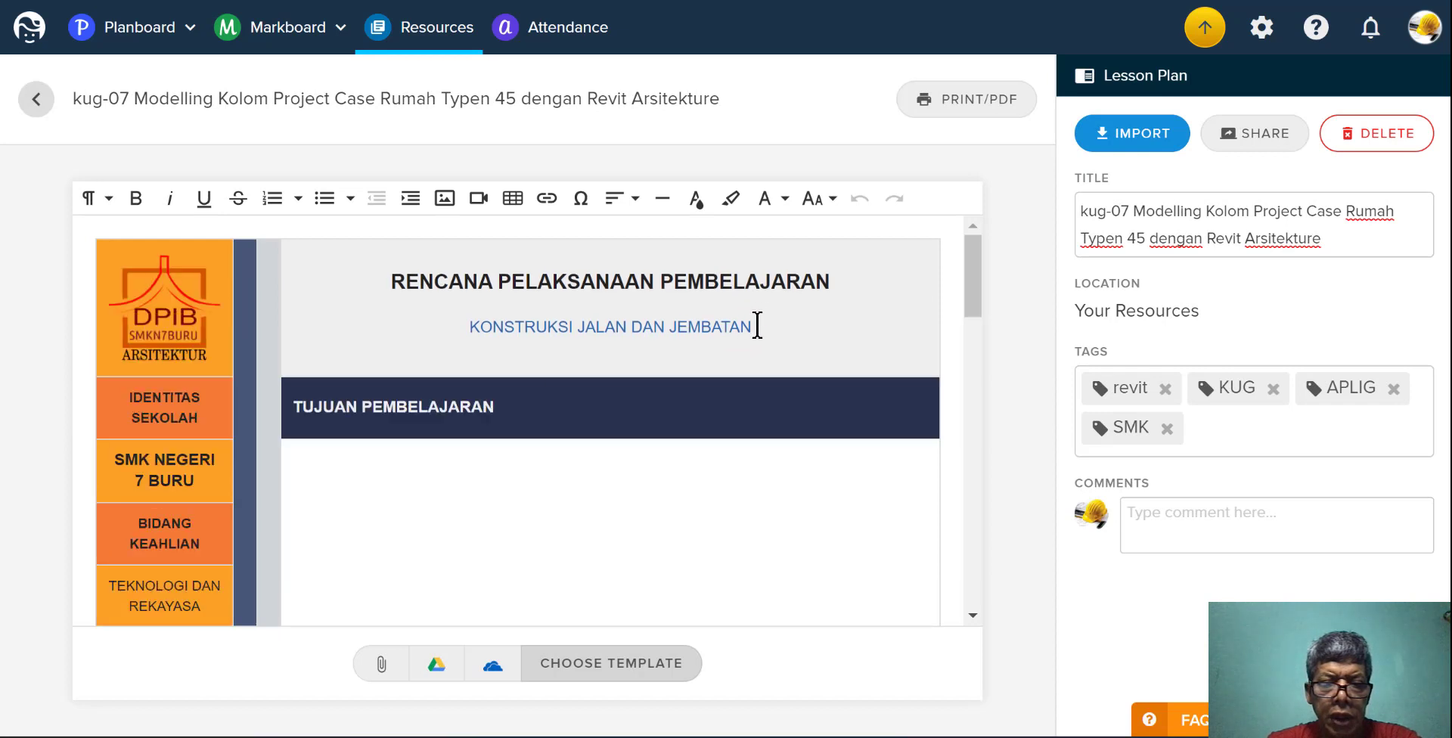
- Replace the subject line under RENCANA PELAKSANAAN PEMBELAJARAN with "PROJECT CASE RUMAH TYPE 45 DENGAN REVIT"
left_click_drag(743, 327, 464, 327)
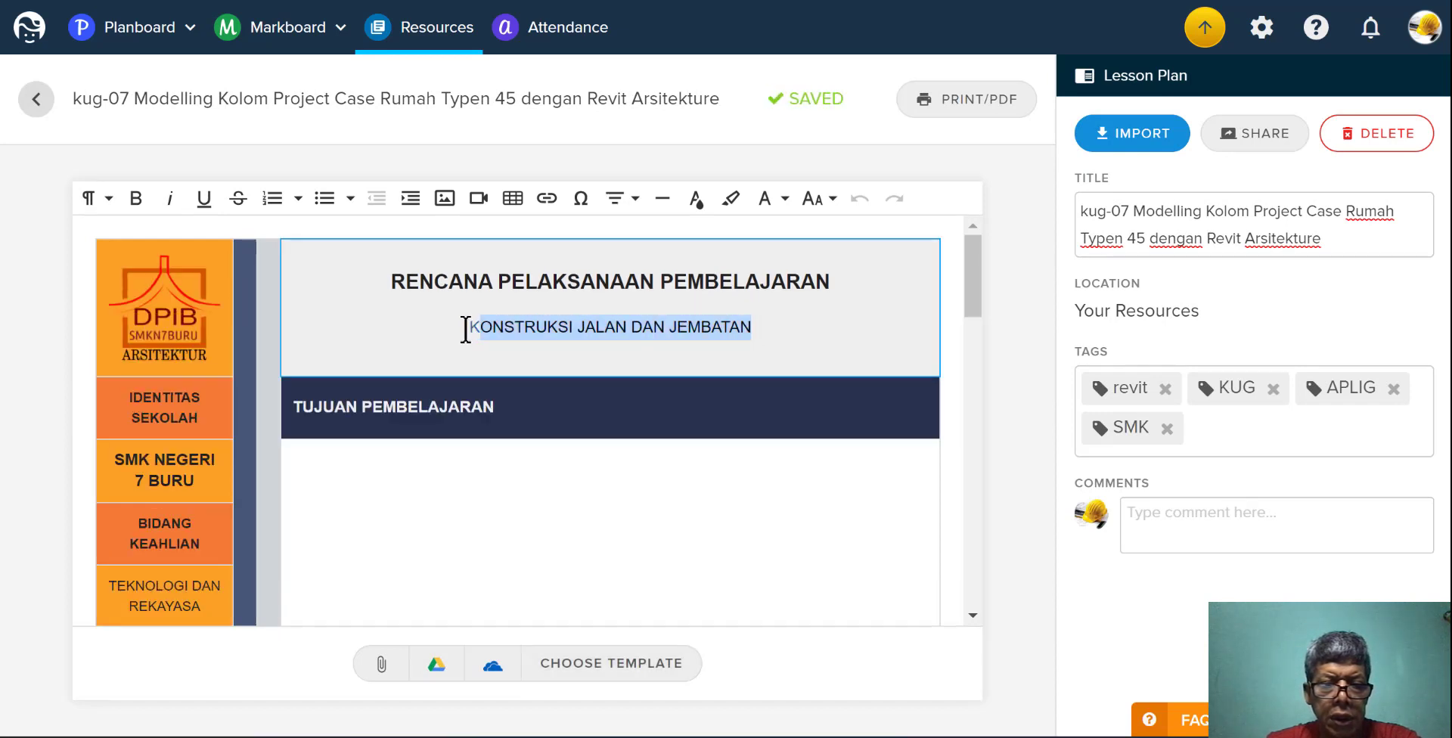
type("PROJECT CASE RUMAH TYPE 45 DENGAN REVIT")
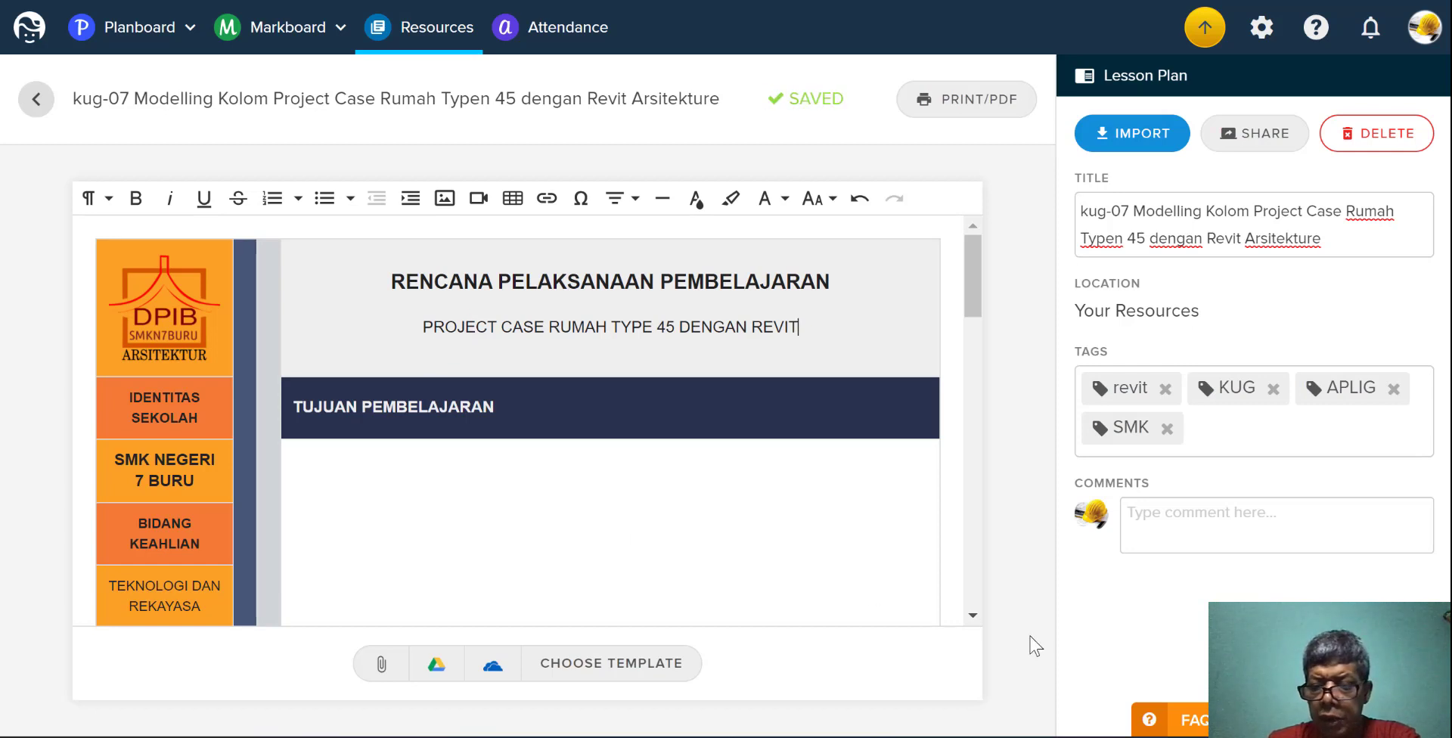
- Remove the word "penggambaran" from the first objective under TUJUAN PEMBELAJARAN and select its text from "Modelling Kolom" through "2021"
mouse_move(1106, 737)
scroll(791, 350, "down", 2)
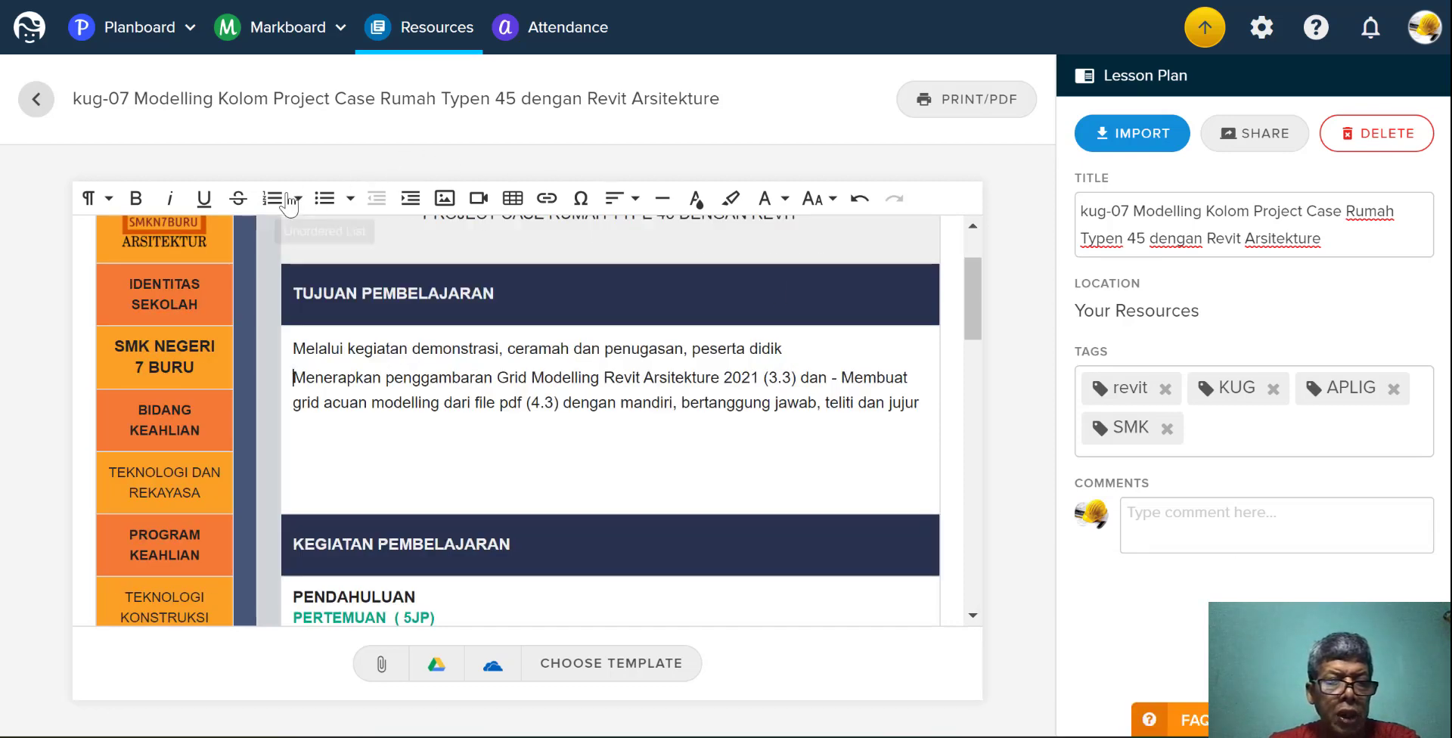
double_click(503, 378)
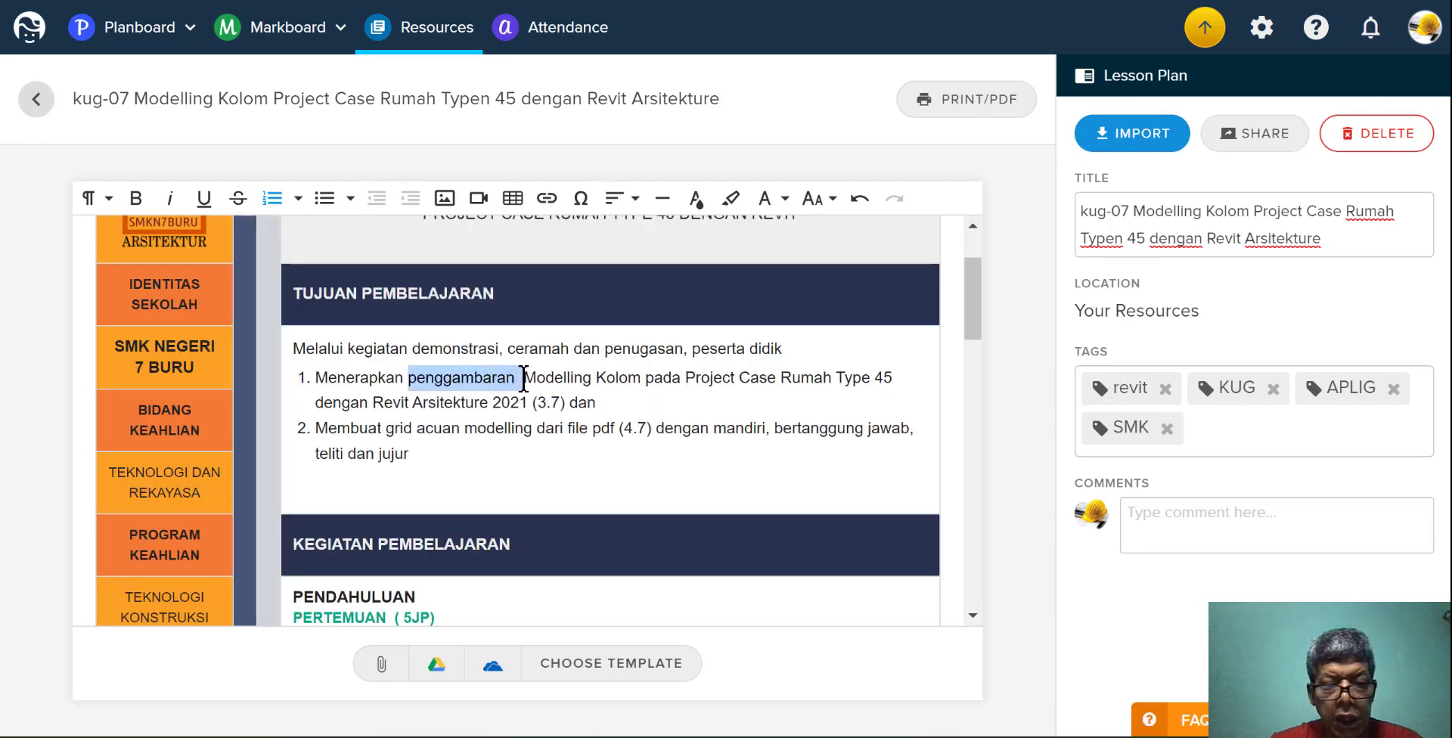
key("BackSpace")
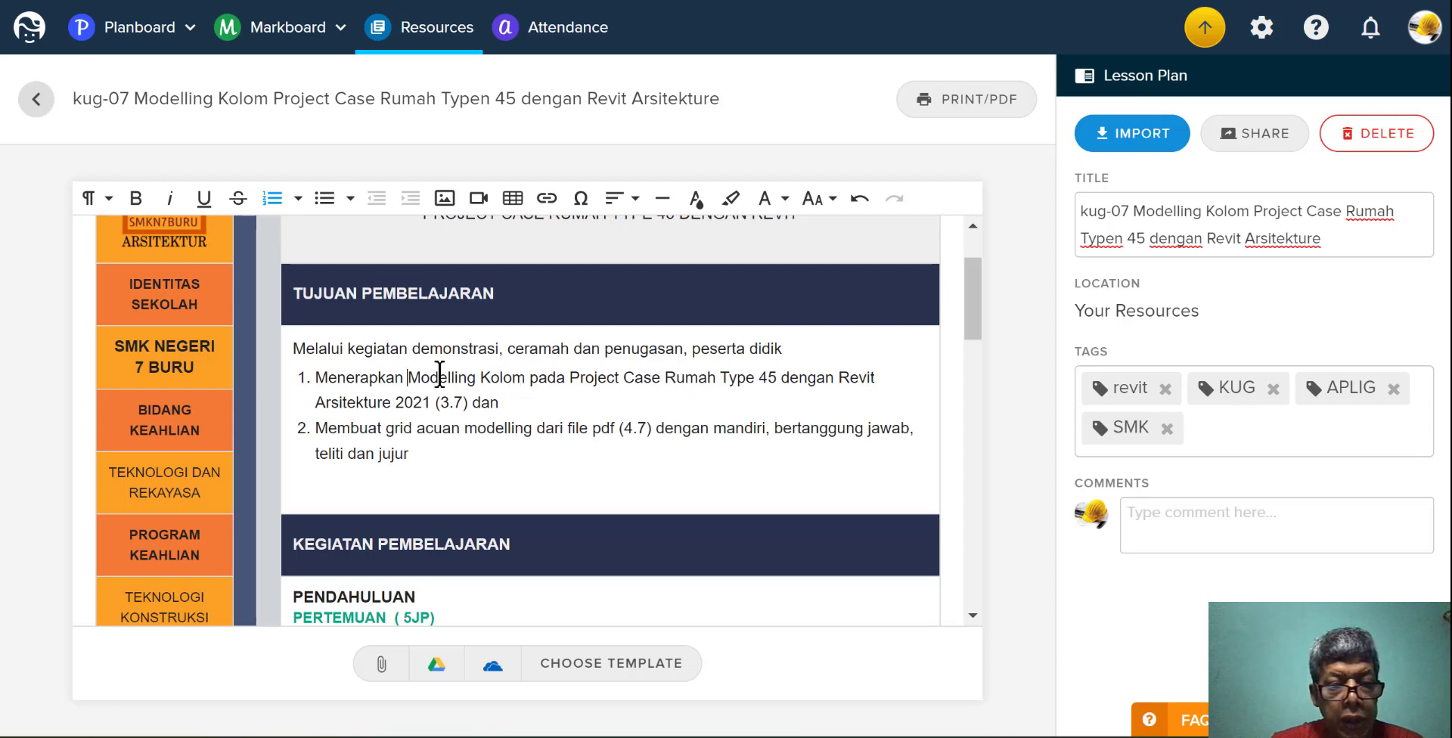
left_click_drag(410, 376, 431, 394)
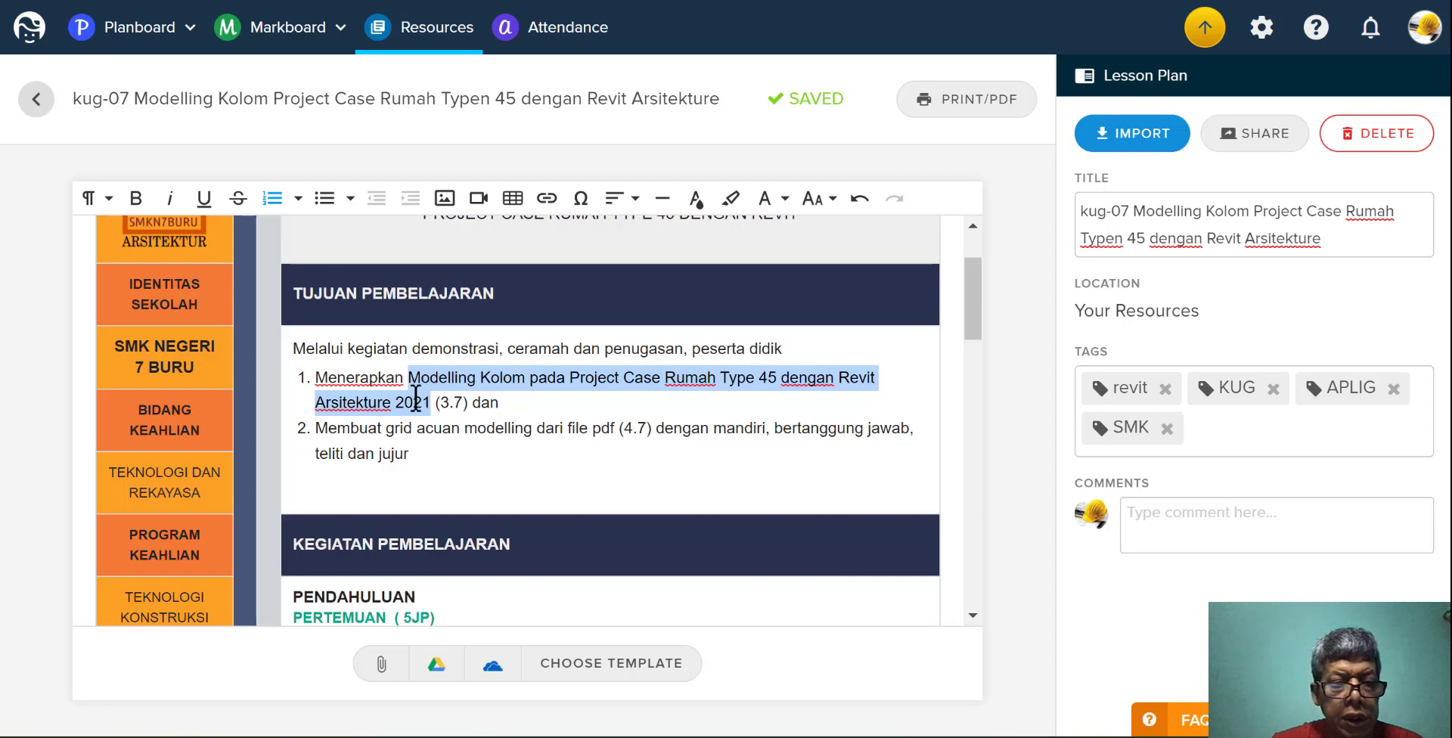
- Replace the typed "1." before "Guru Membagikan" under Penentuan Pertanyaan Mendasar atau Esensial with numbered-list formatting
scroll(413, 378, "down", 5)
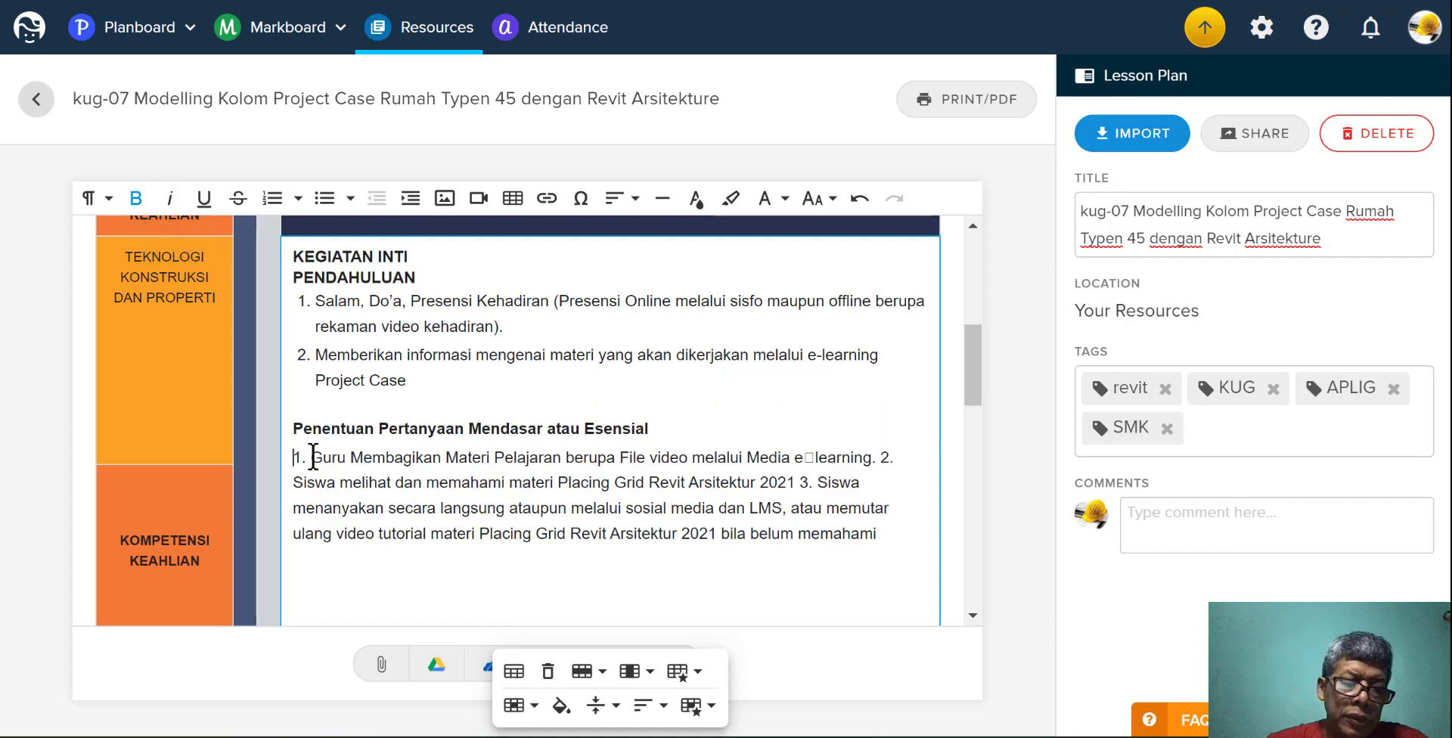
left_click_drag(313, 457, 296, 456)
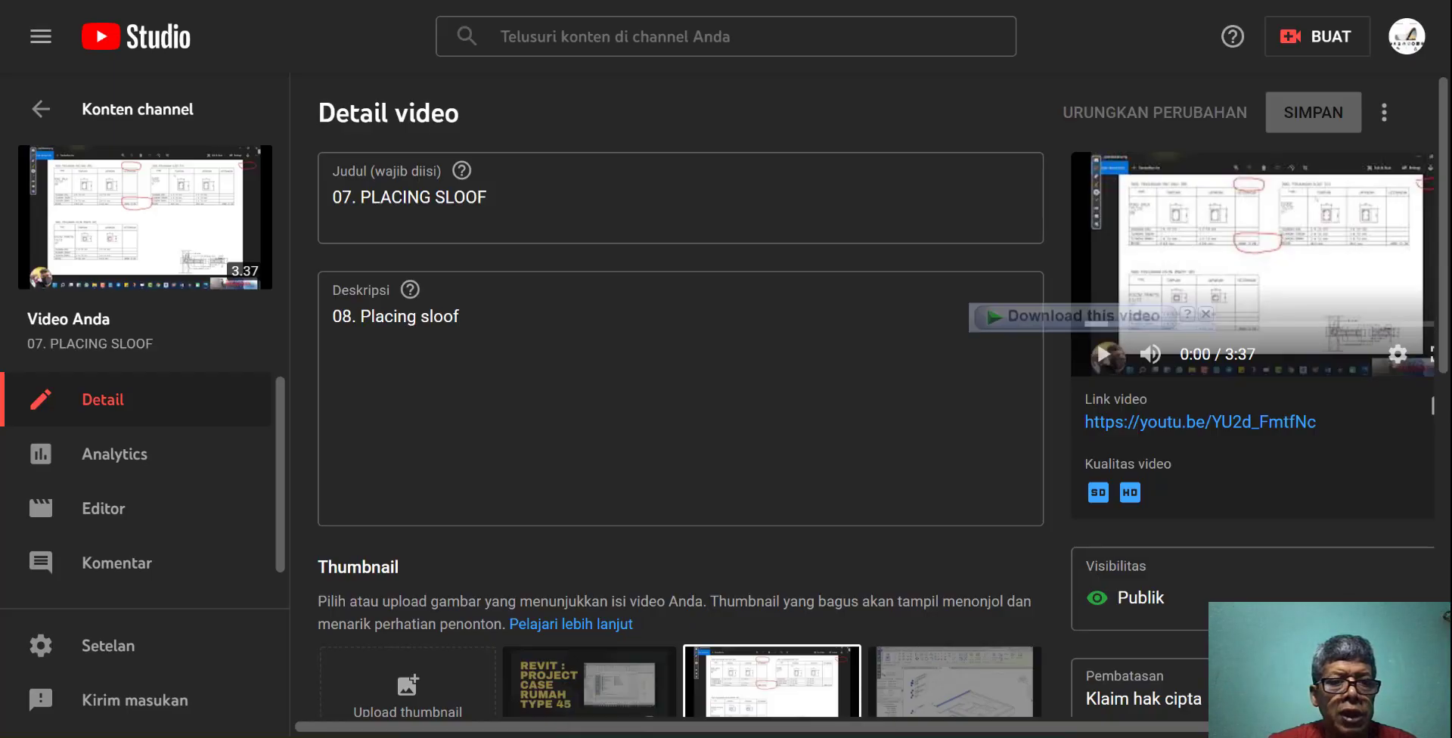
- In YouTube Studio, return from the 07. PLACING SLOOF video's details to the channel's content list
left_click(41, 113)
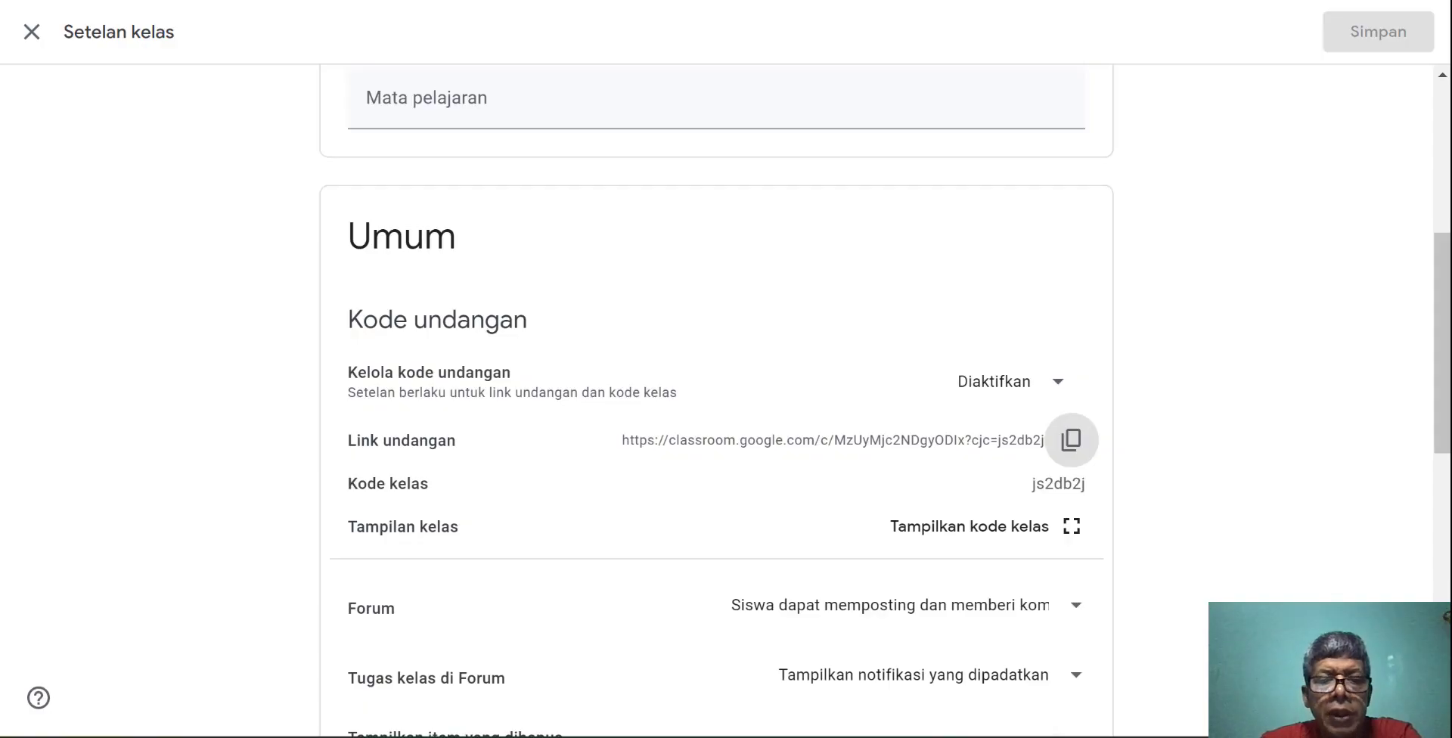
- Close the class settings in Google Classroom and look through the REVIT ARSITEKTUR class's forum
left_click(32, 32)
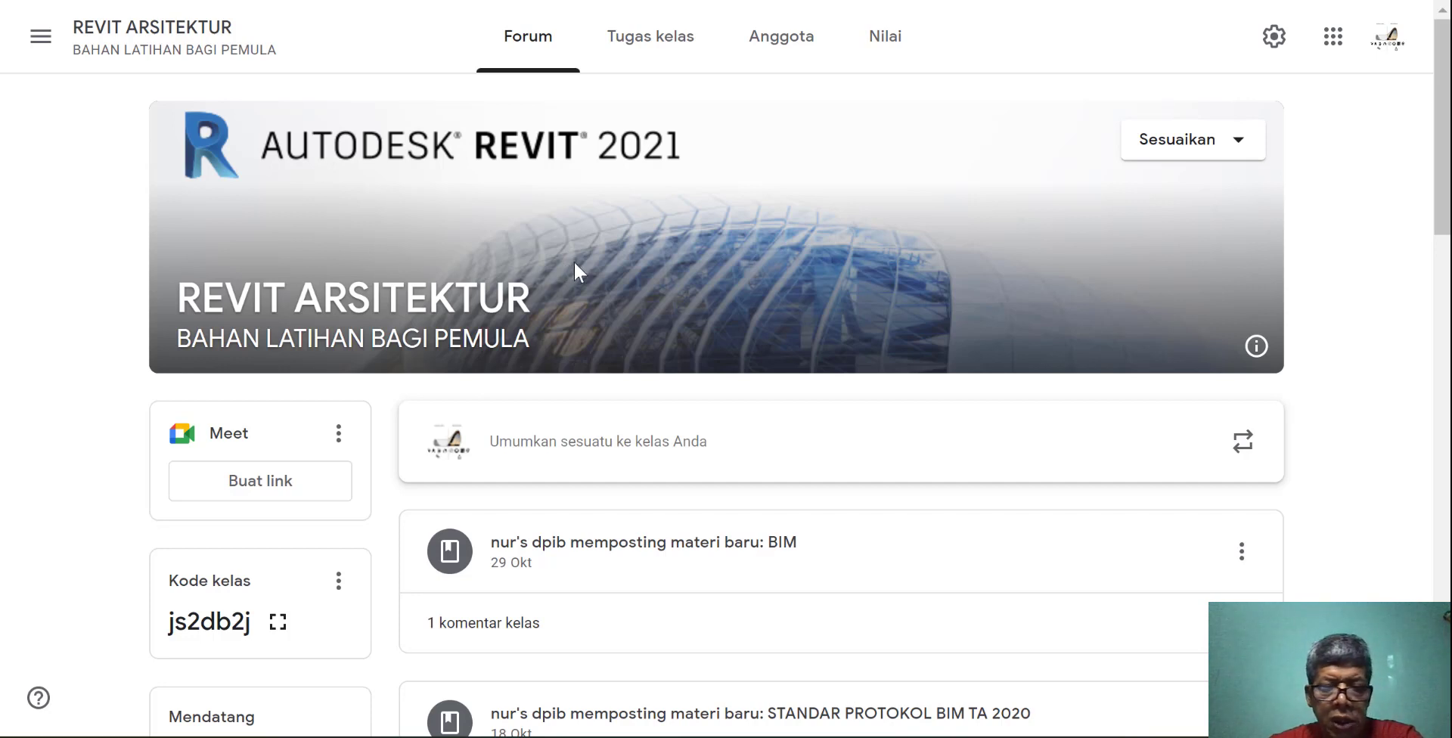
scroll(641, 250, "down", 4)
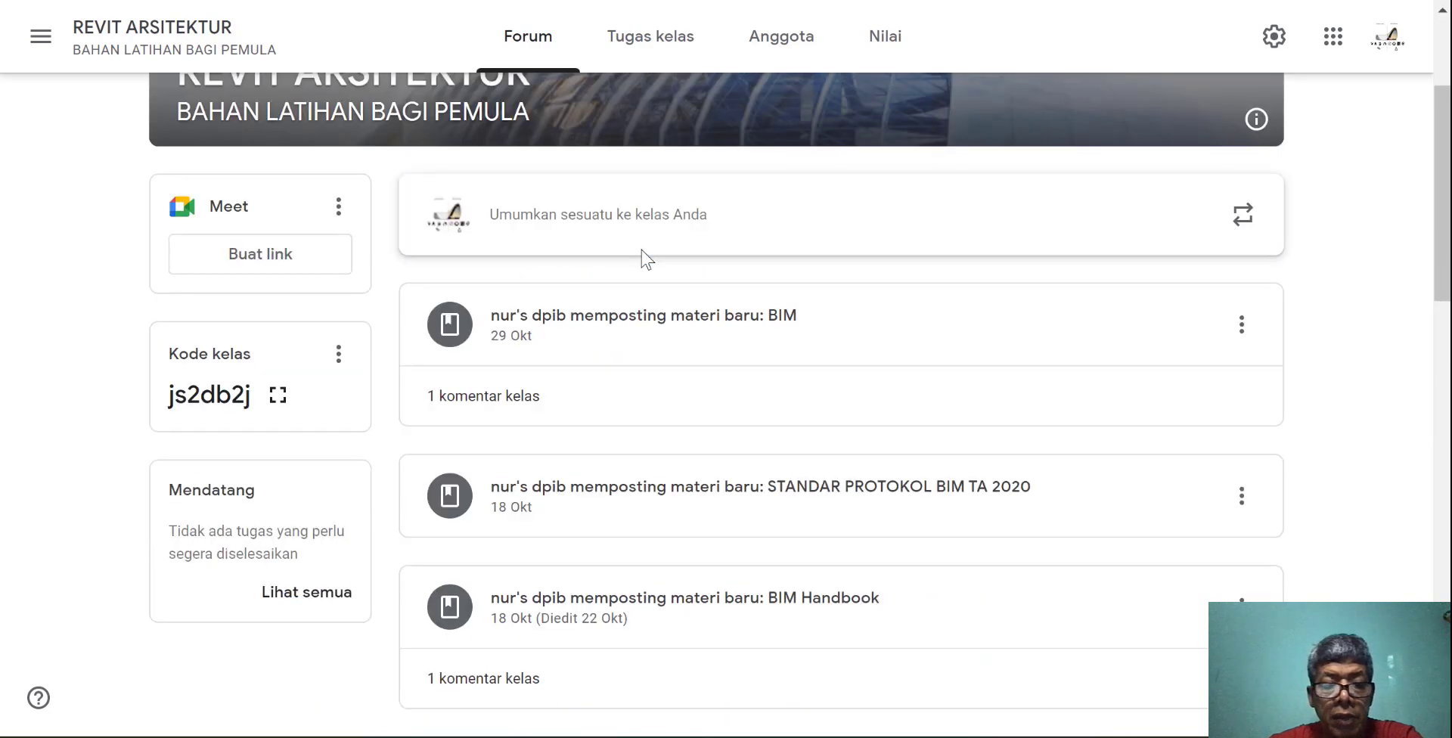
scroll(641, 250, "up", 4)
left_click(761, 44)
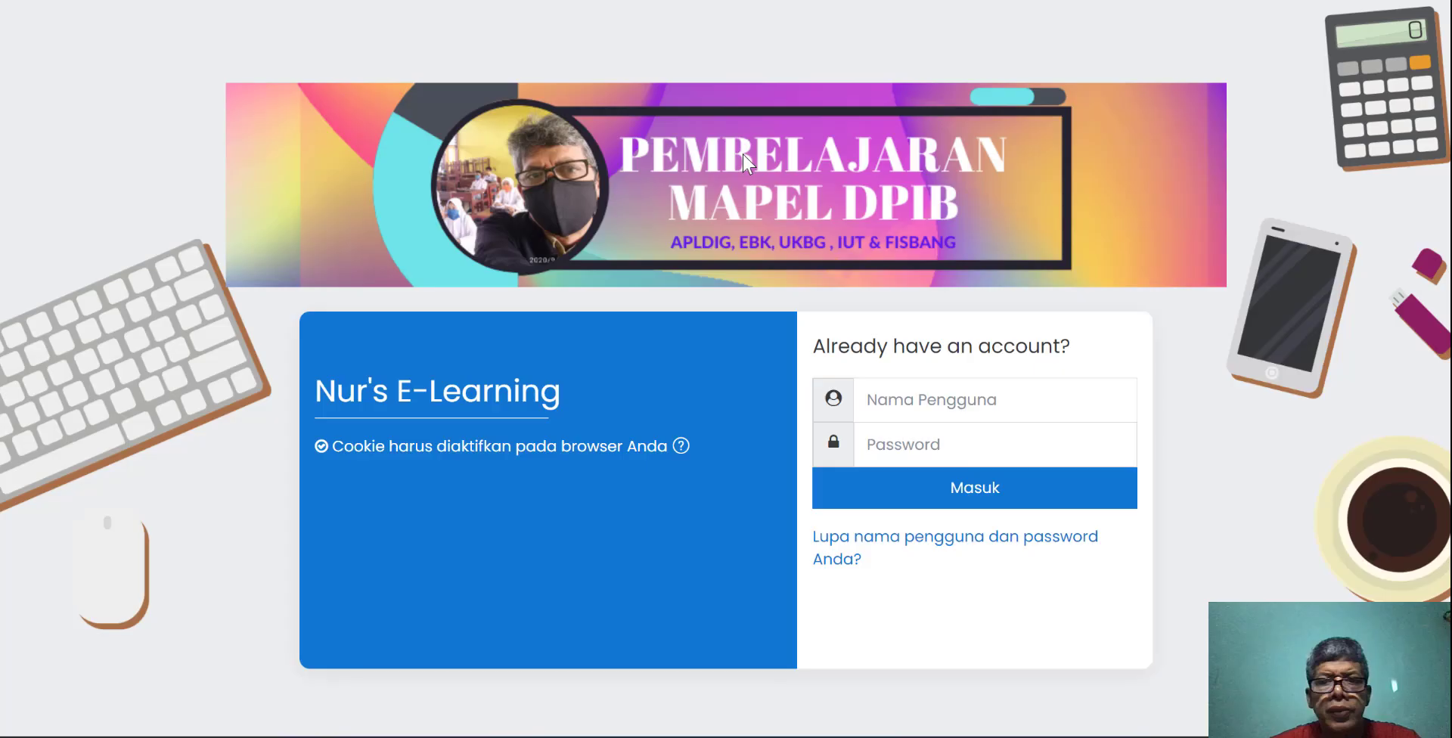
- Log in to the e-learning site with the saved username and account password, and open its home page
left_click(874, 400)
left_click(915, 465)
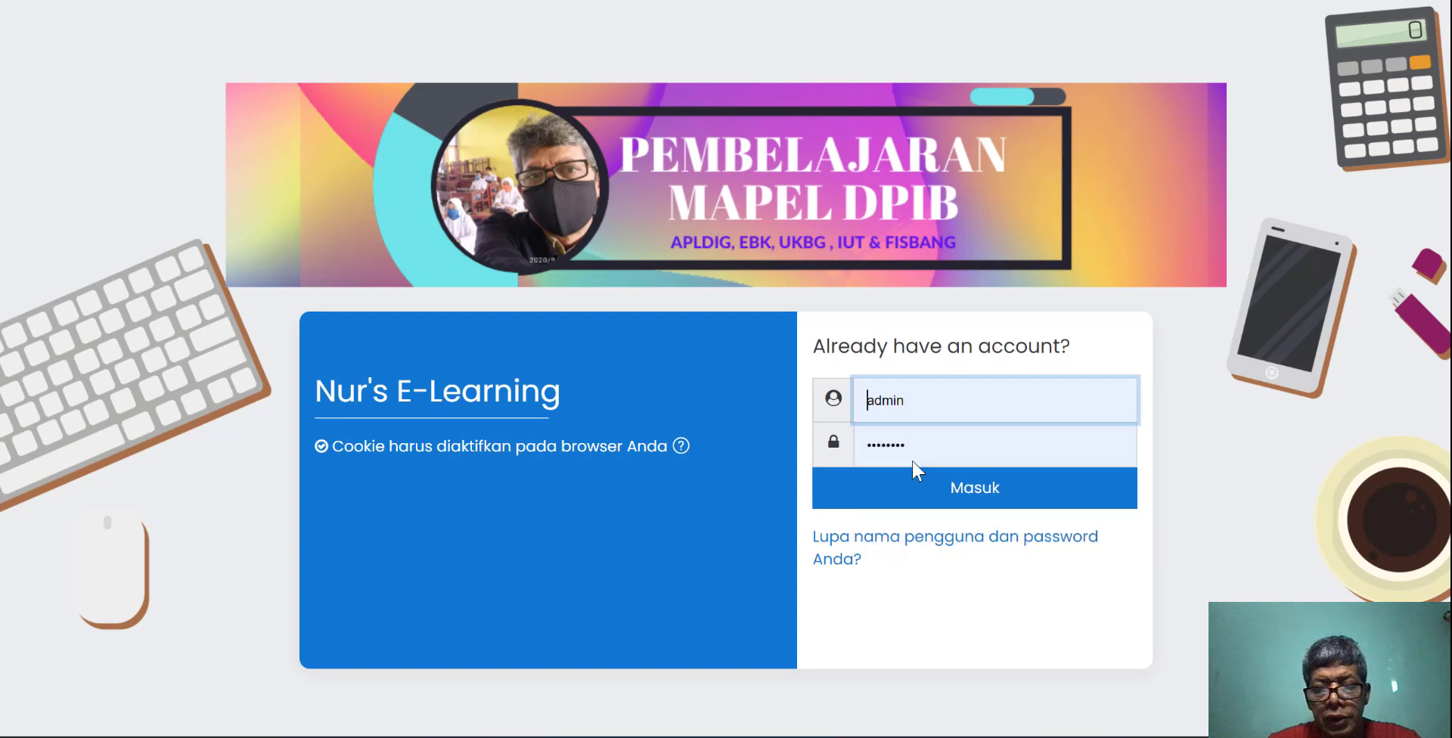
left_click(920, 495)
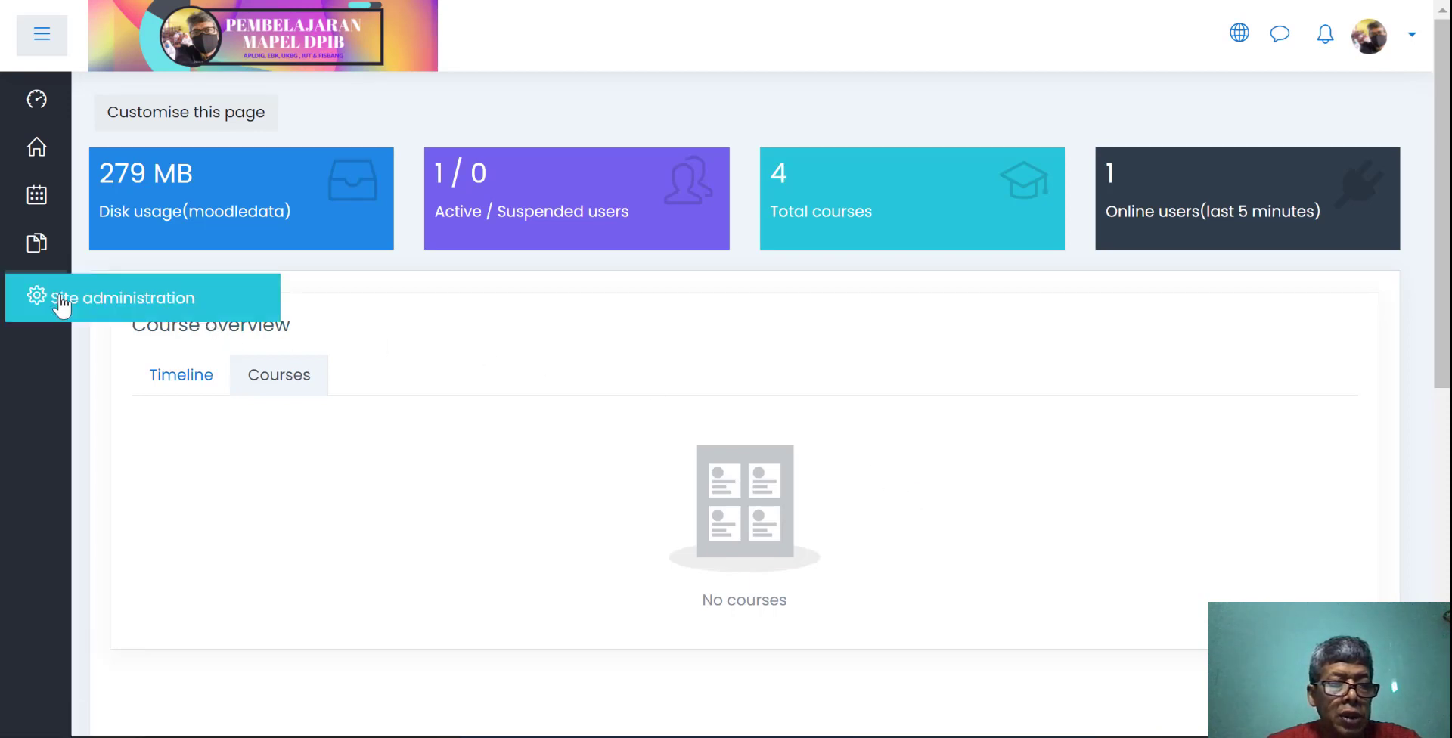
left_click(38, 160)
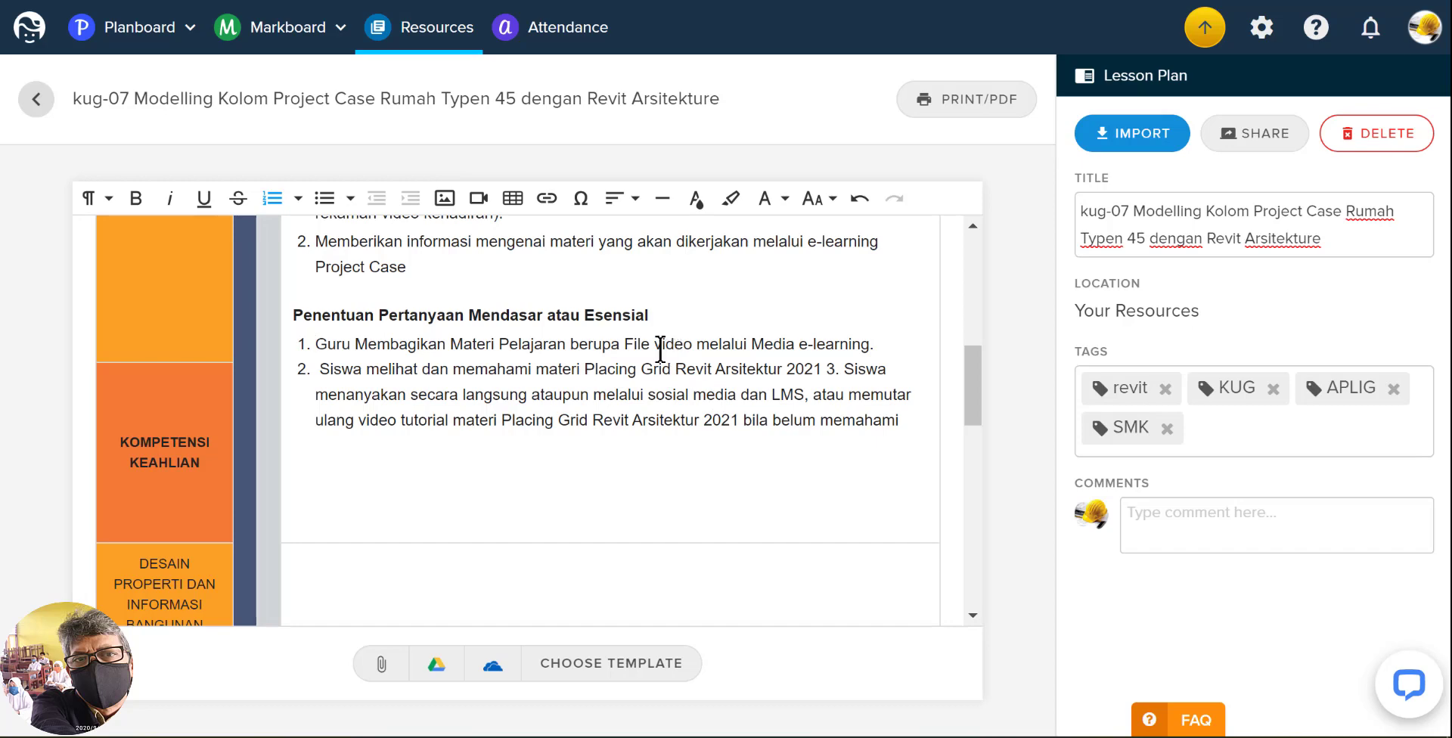
- Select "File video" in the lesson's first numbered point, and copy the link of the 07. PLACING SLOOF video in YouTube Studio
left_click_drag(624, 345, 692, 345)
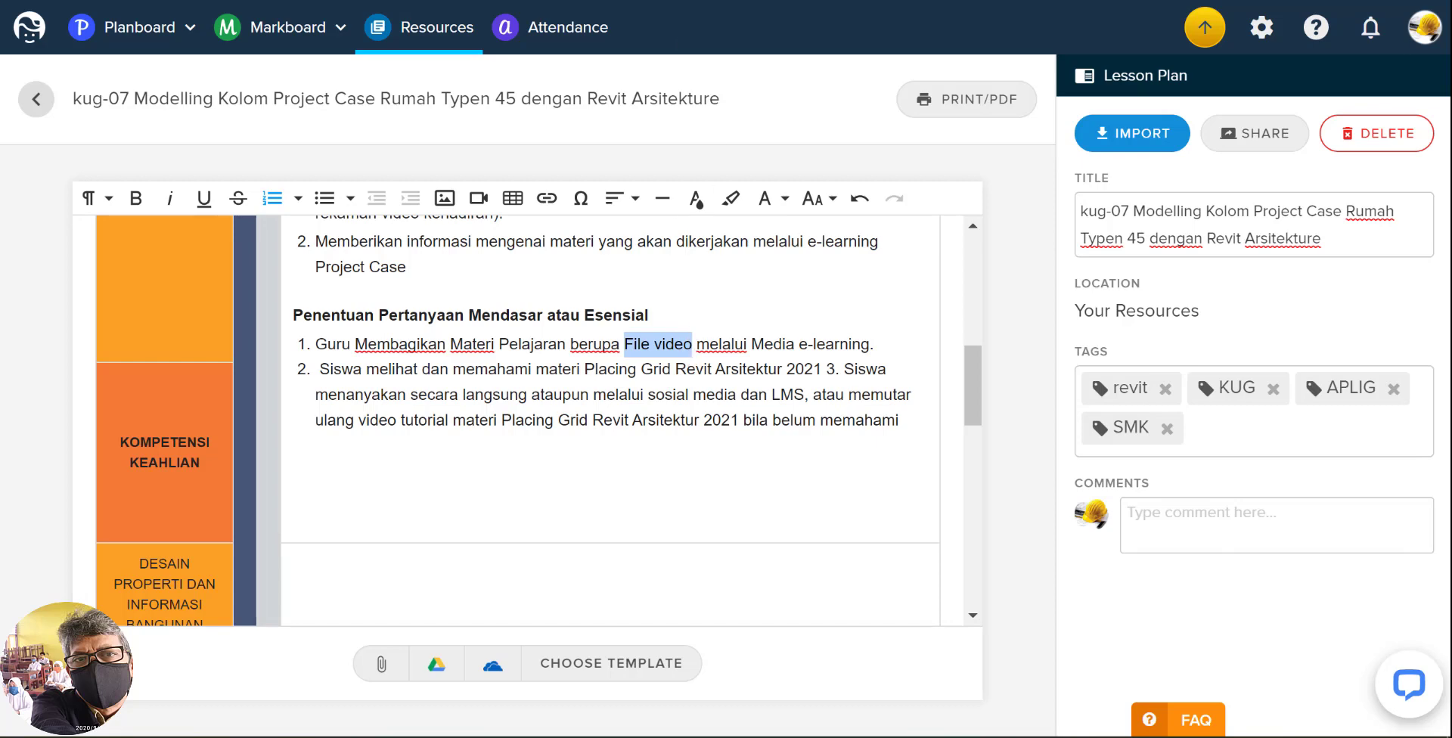
key("alt+Tab")
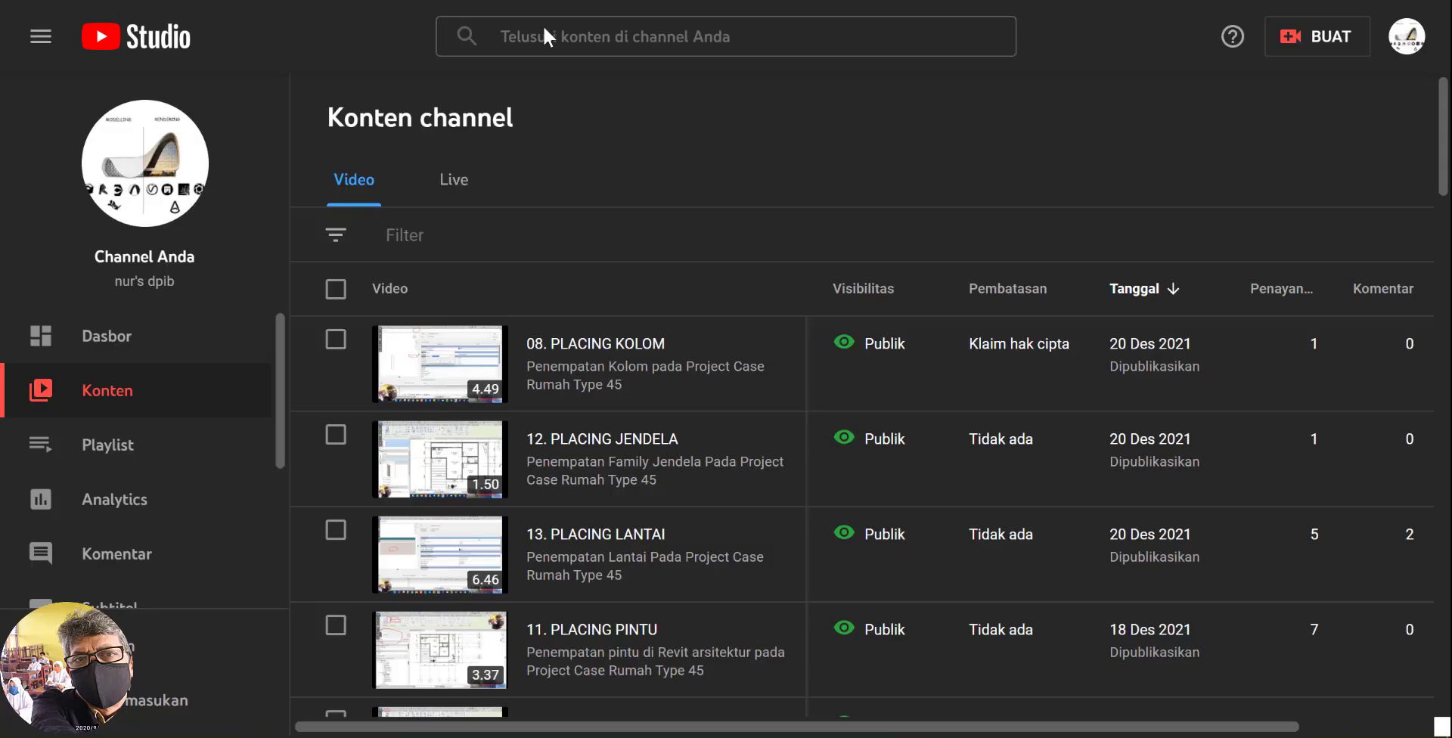
mouse_move(685, 431)
scroll(638, 558, "down", 5)
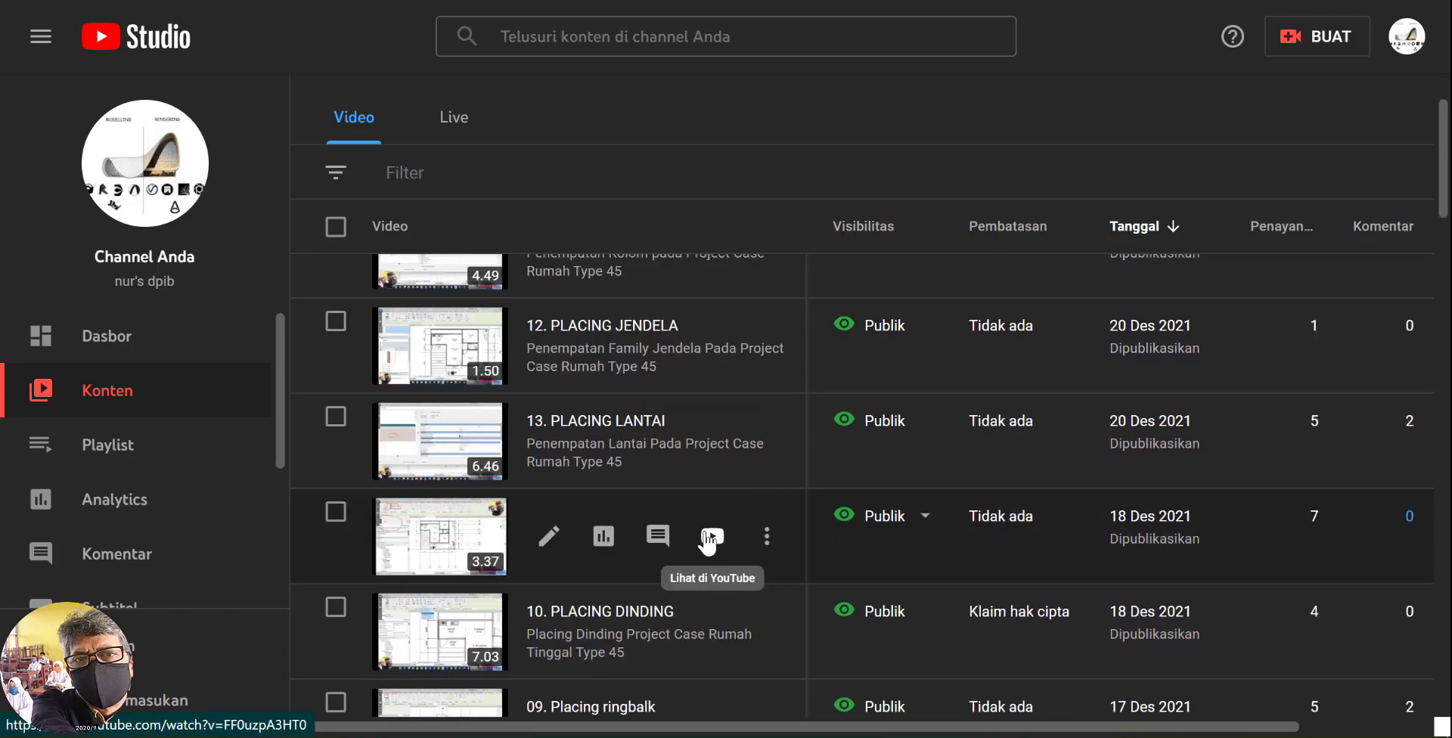
scroll(710, 542, "up", 3)
scroll(707, 543, "down", 1)
scroll(708, 543, "down", 1)
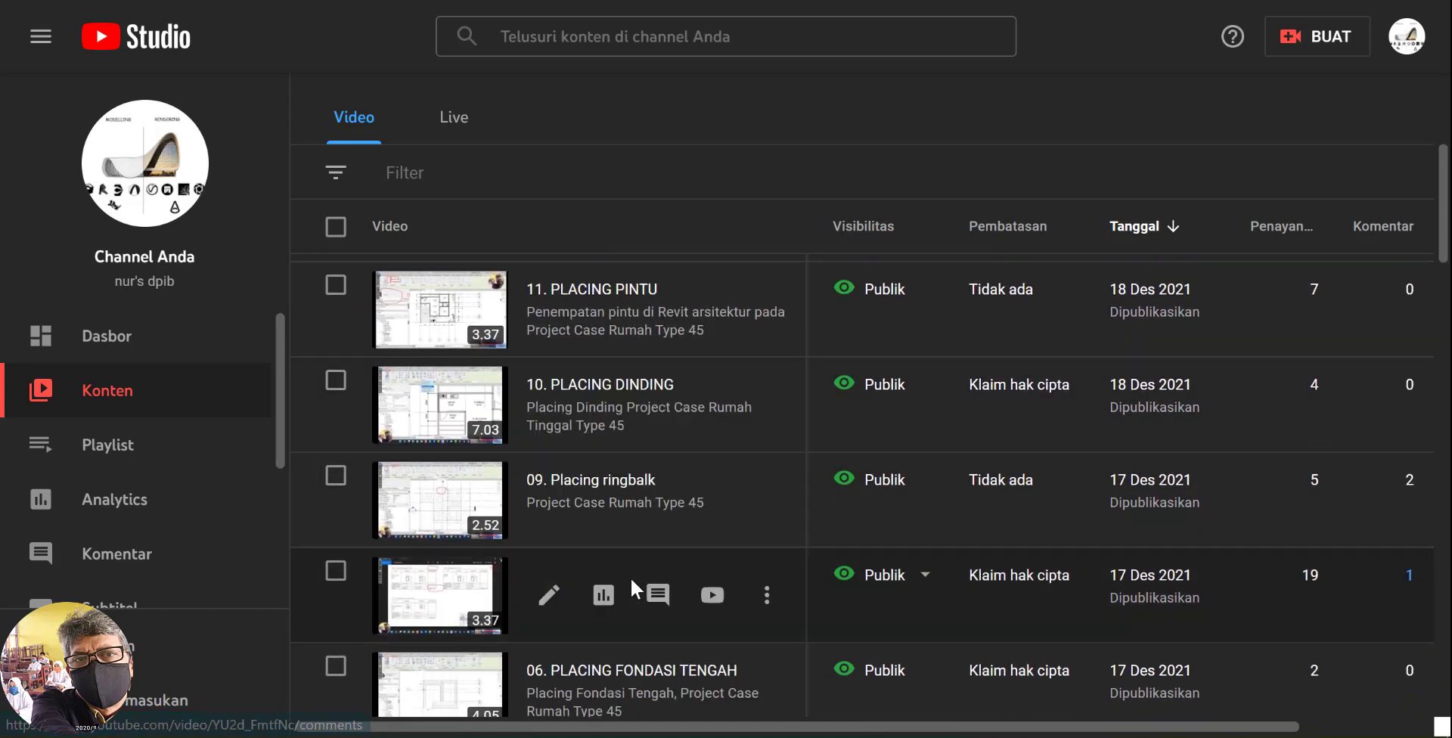
left_click(551, 598)
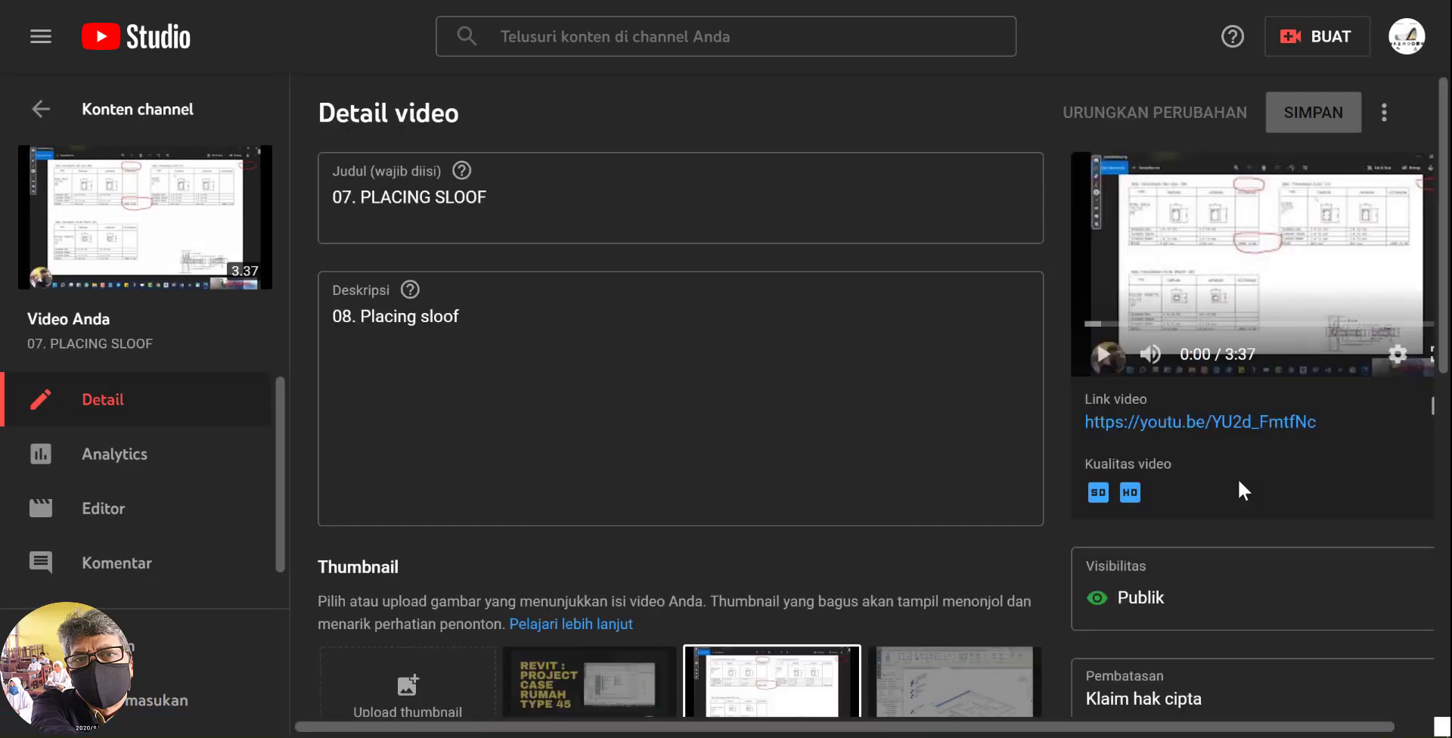
left_click(1431, 410)
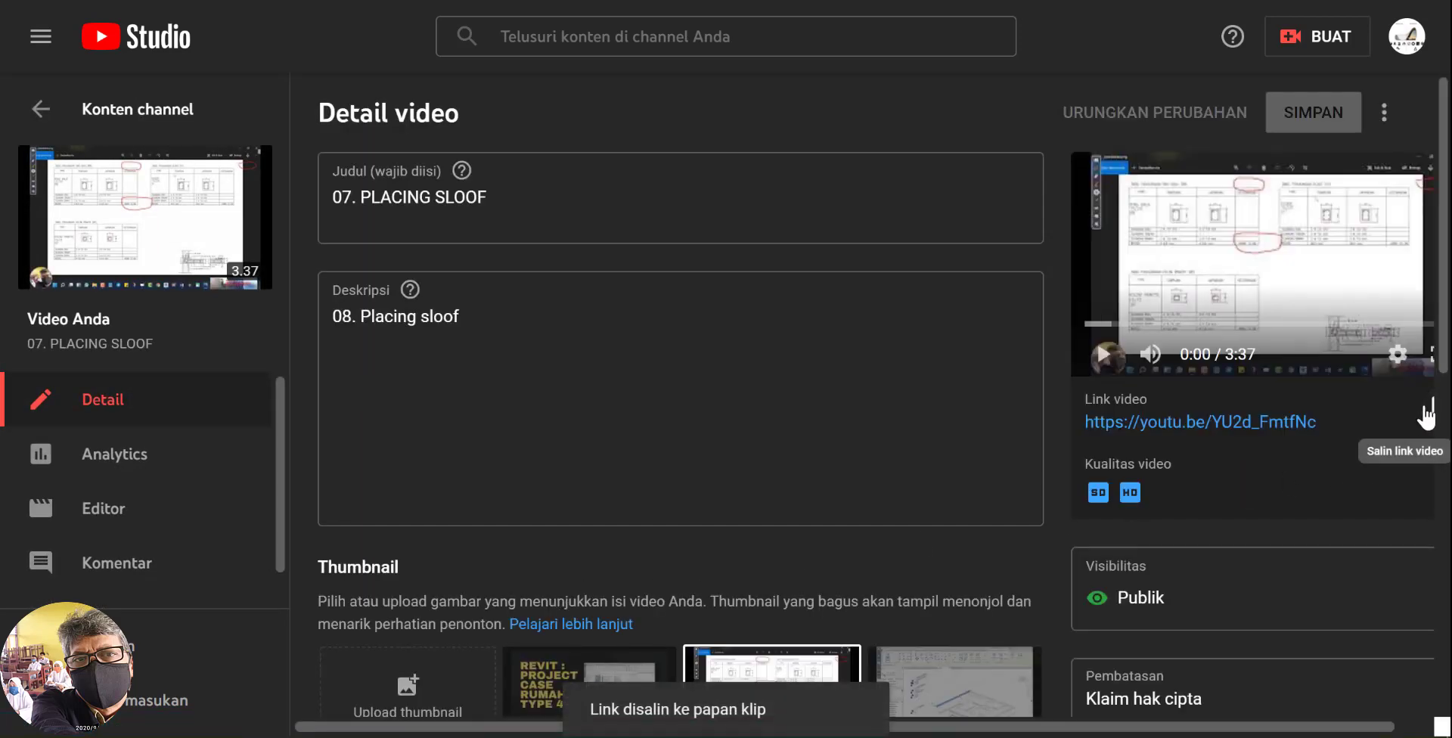
key("alt+Tab")
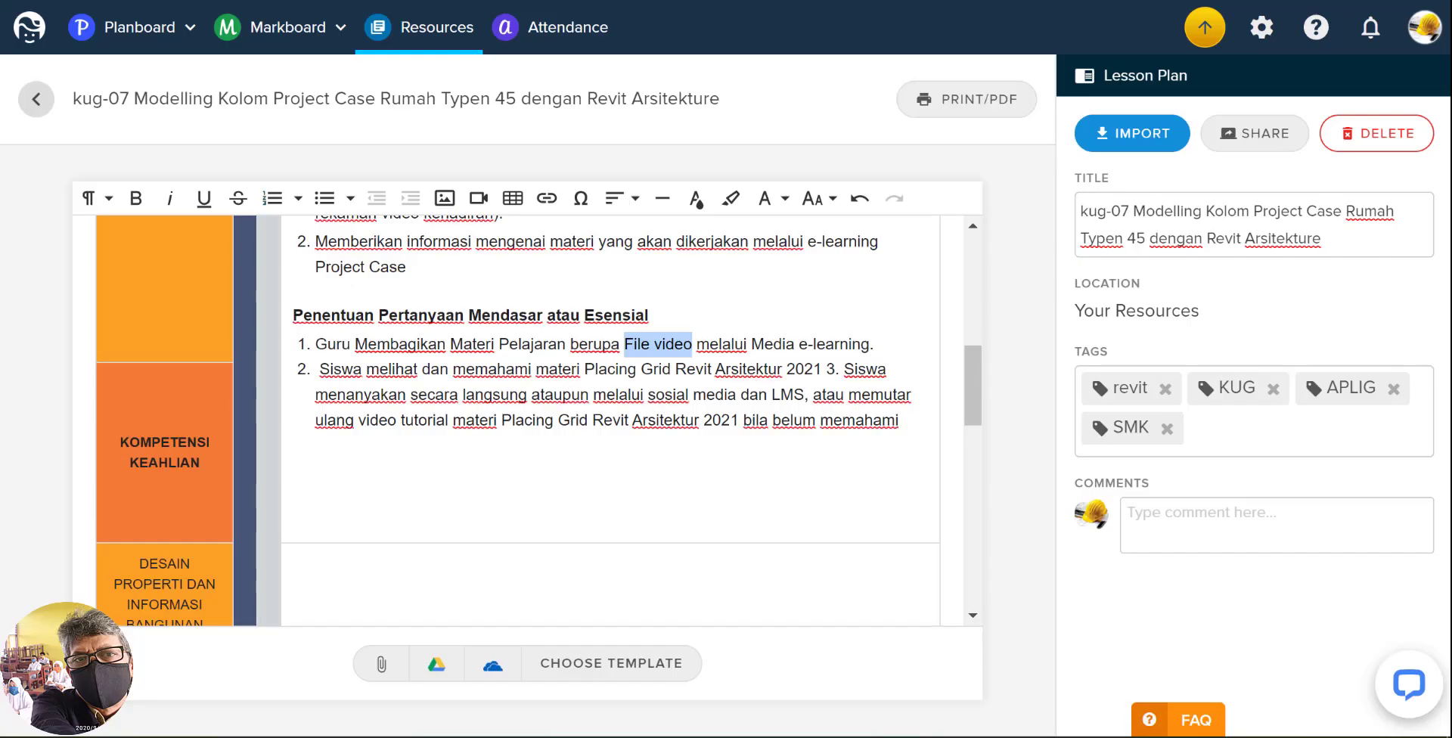
left_click(548, 199)
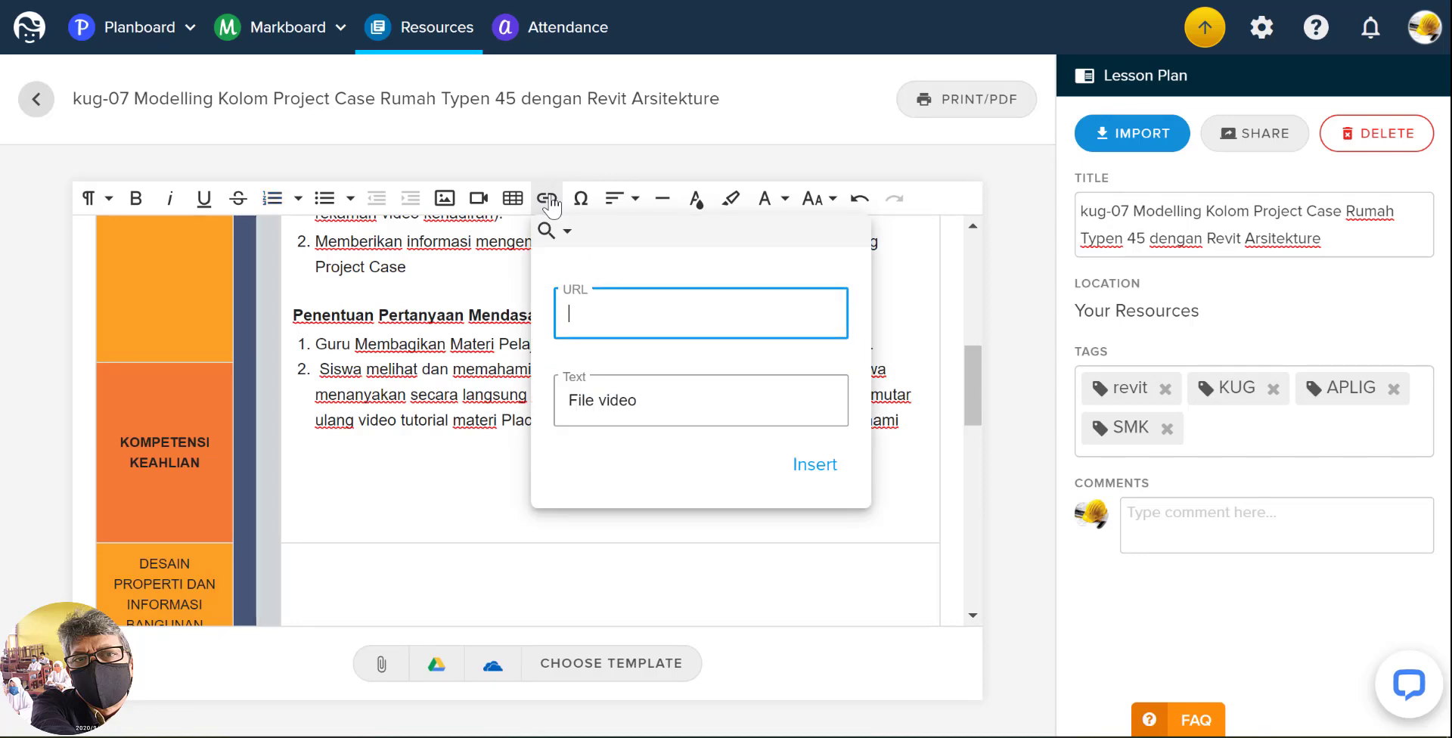
right_click(575, 311)
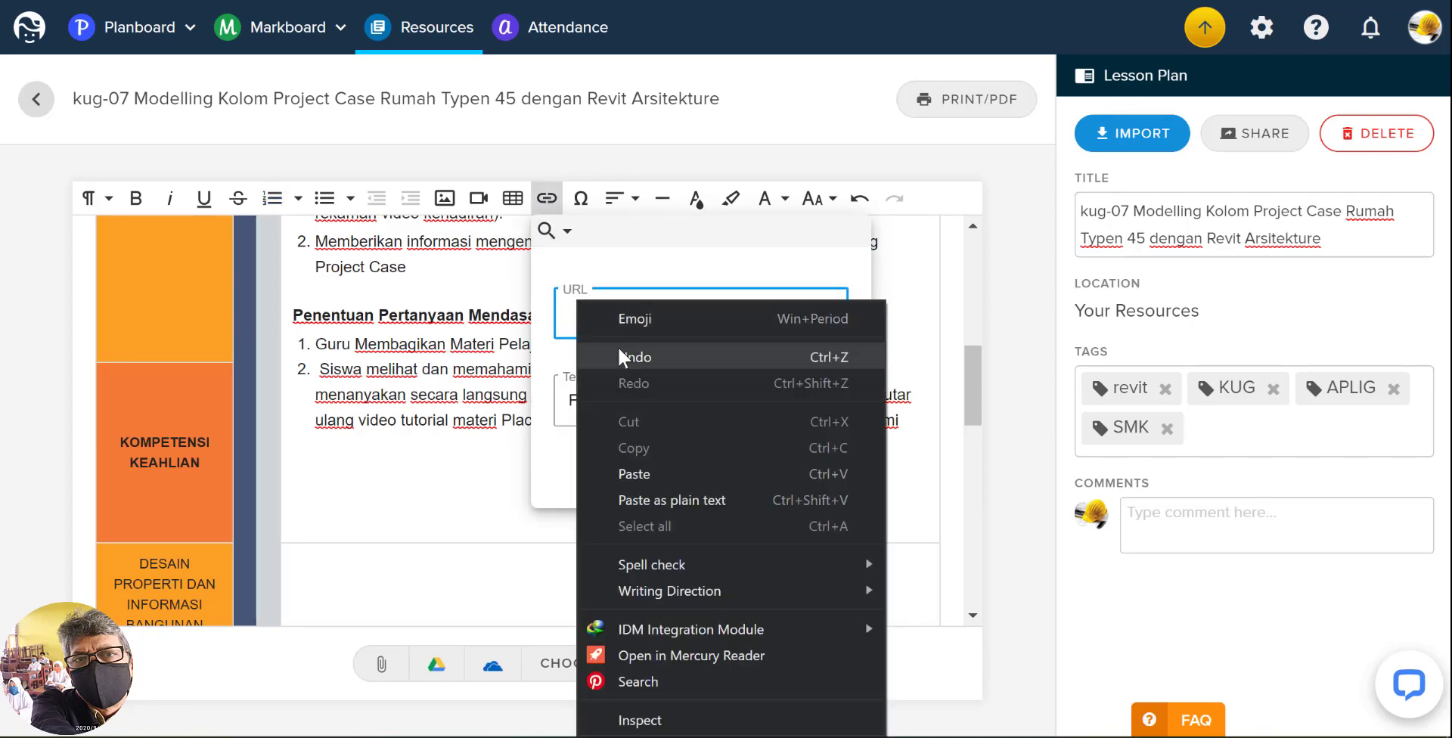
left_click(649, 490)
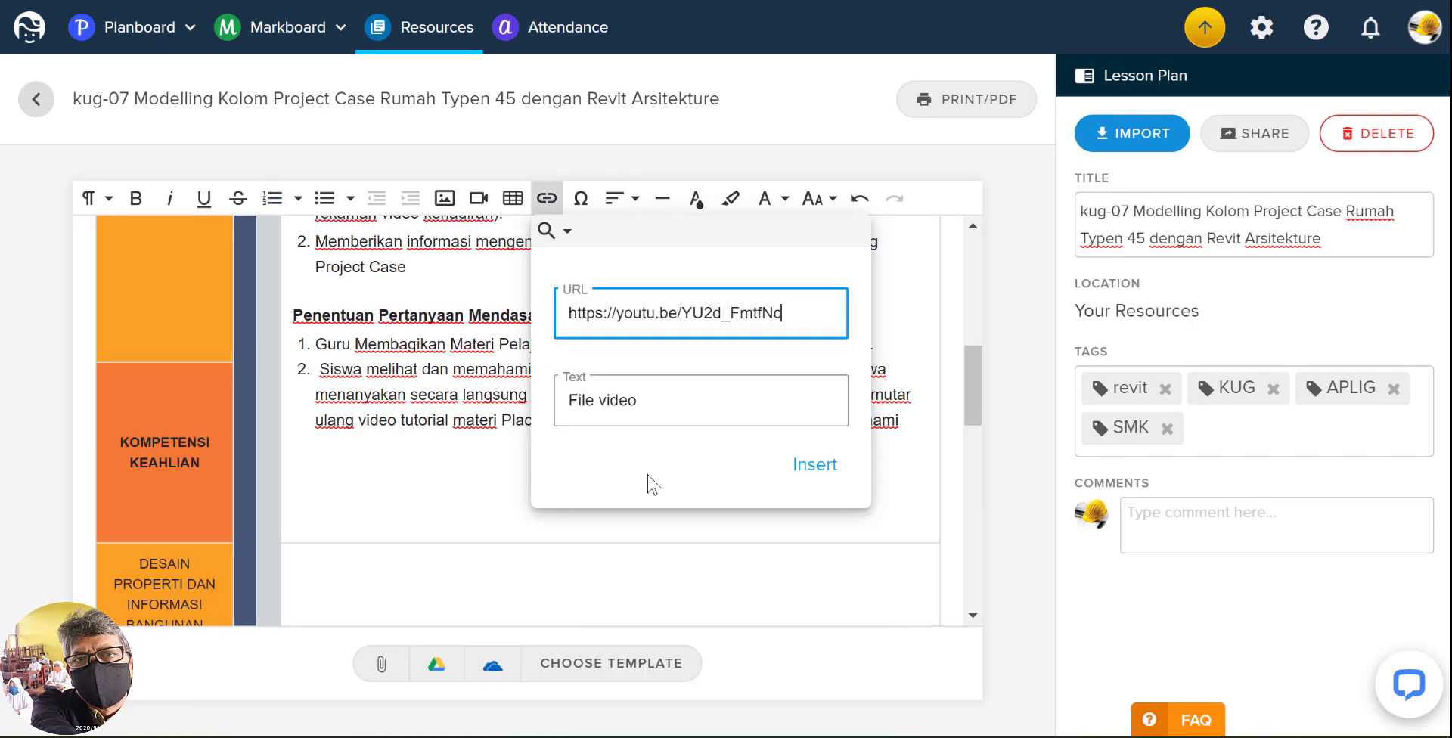
left_click(815, 466)
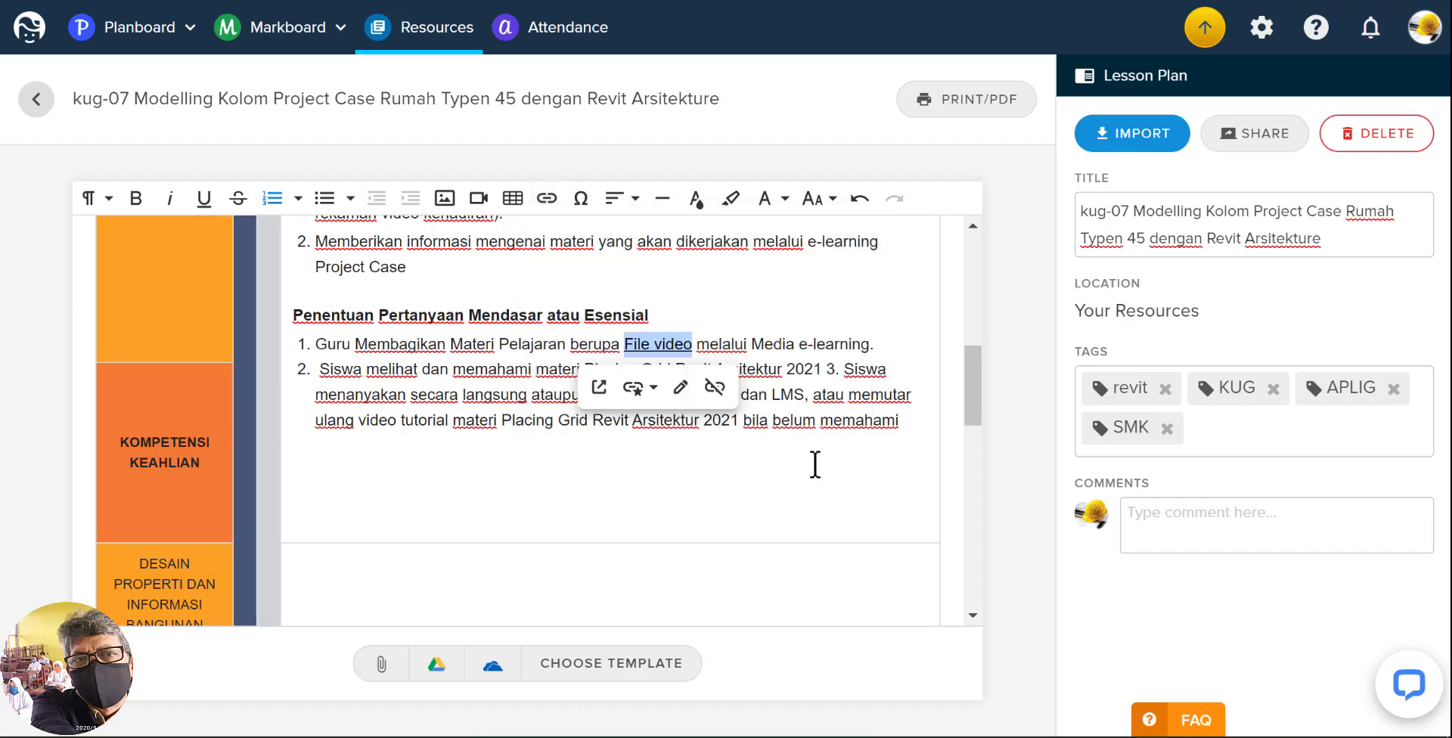
left_click(747, 481)
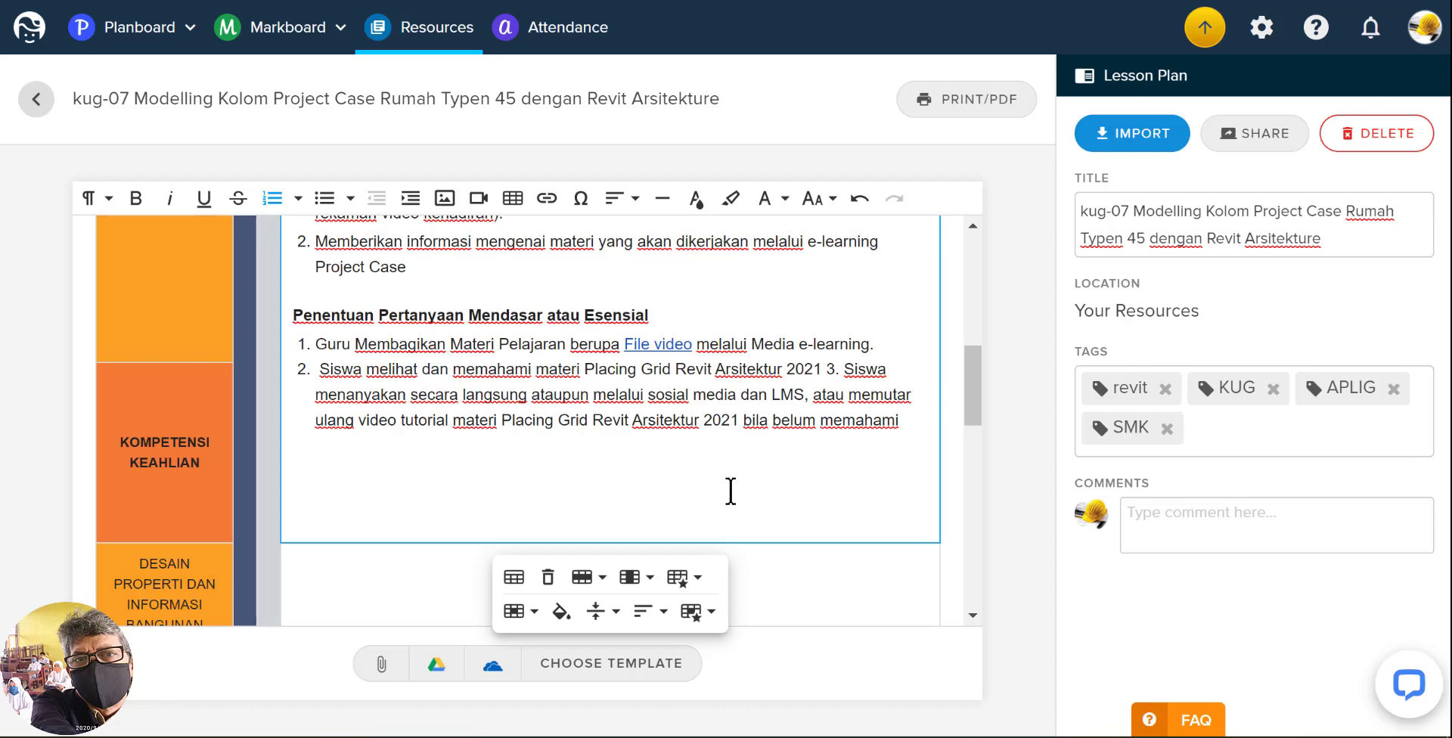
- Remove the leading space in the second point and replace its topic with "Modelling Kolom pada Project Case Rumah Type 45 dengan Revit Arsitekture 2021"
left_click(318, 369)
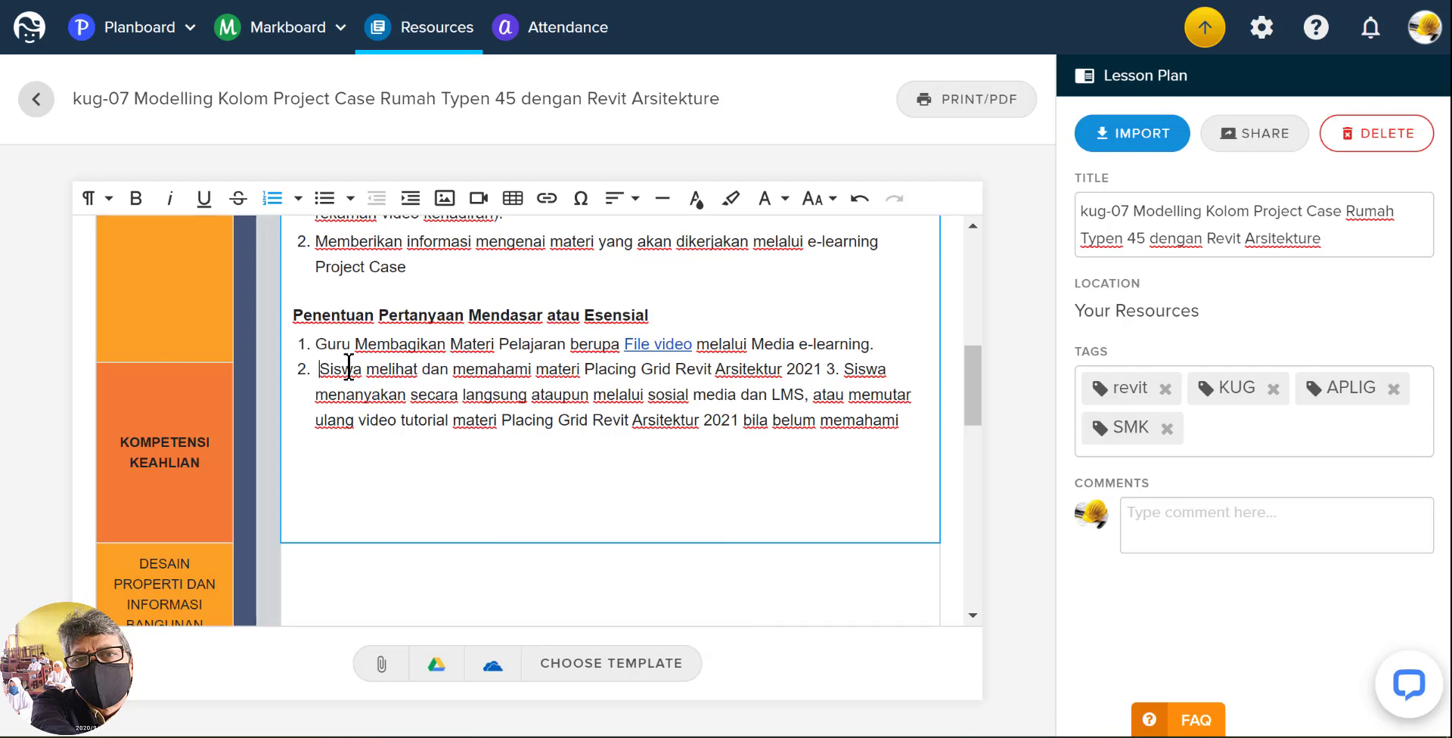
key("BackSpace")
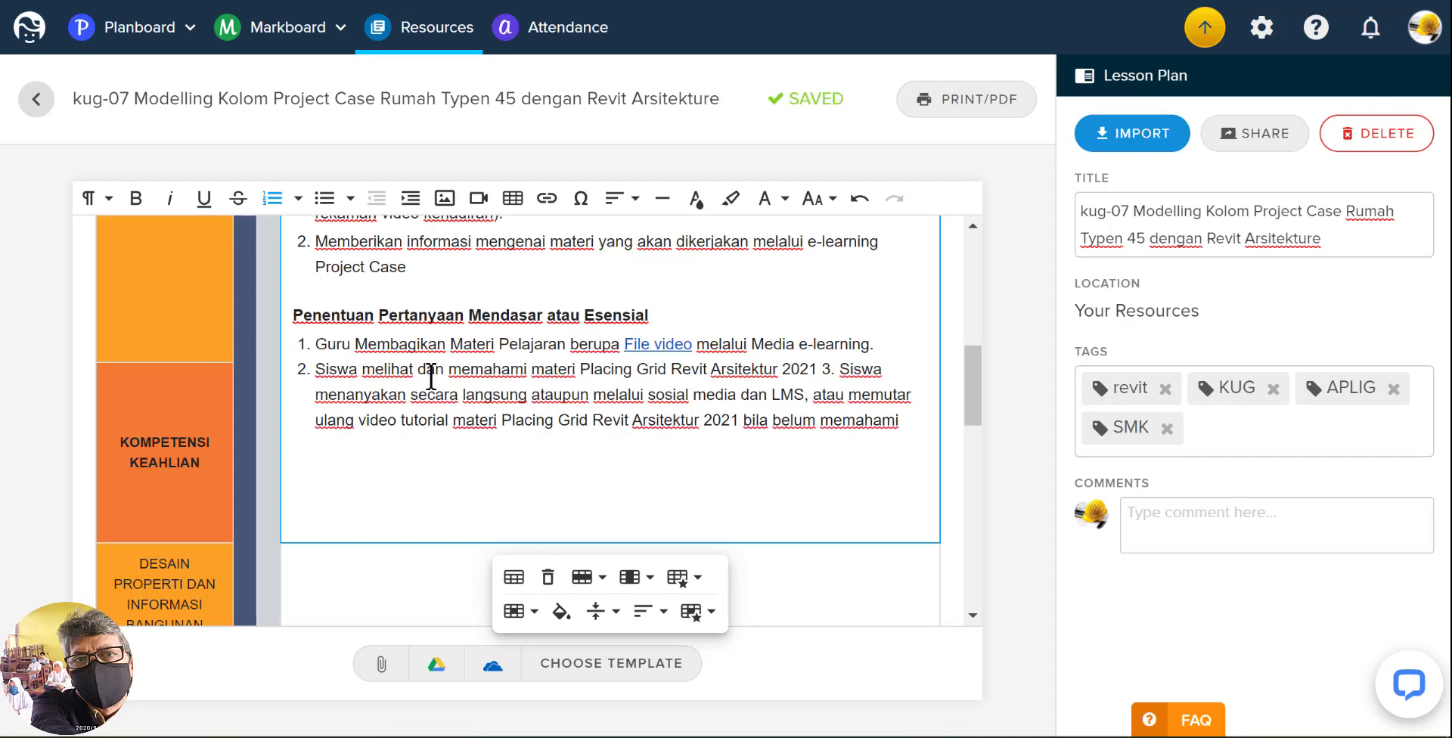
left_click_drag(580, 369, 808, 366)
key("ctrl+v")
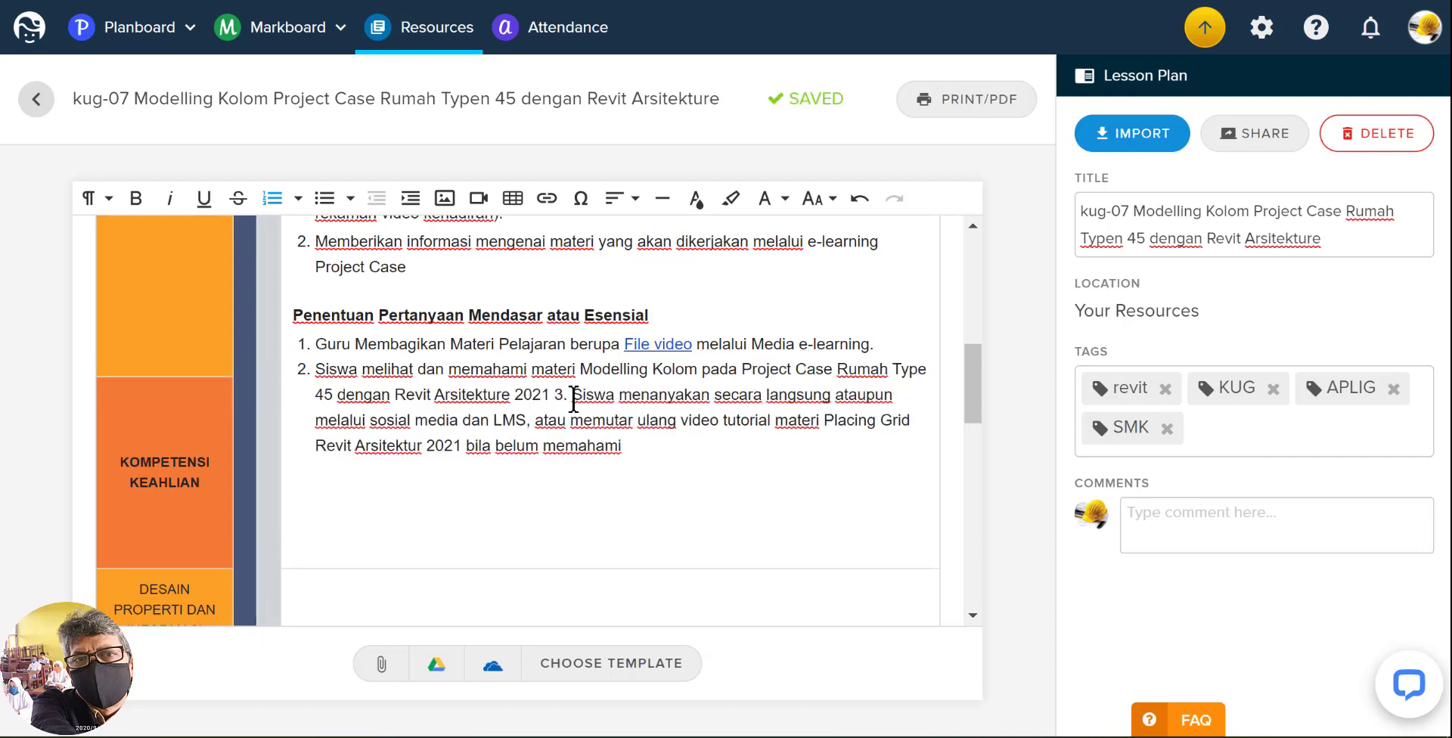
- Remove the inline "3." and split the sentence starting "Siswa menanyakan secara langsung" into its own third numbered point
left_click(558, 393)
left_click_drag(557, 394, 572, 394)
key("Return")
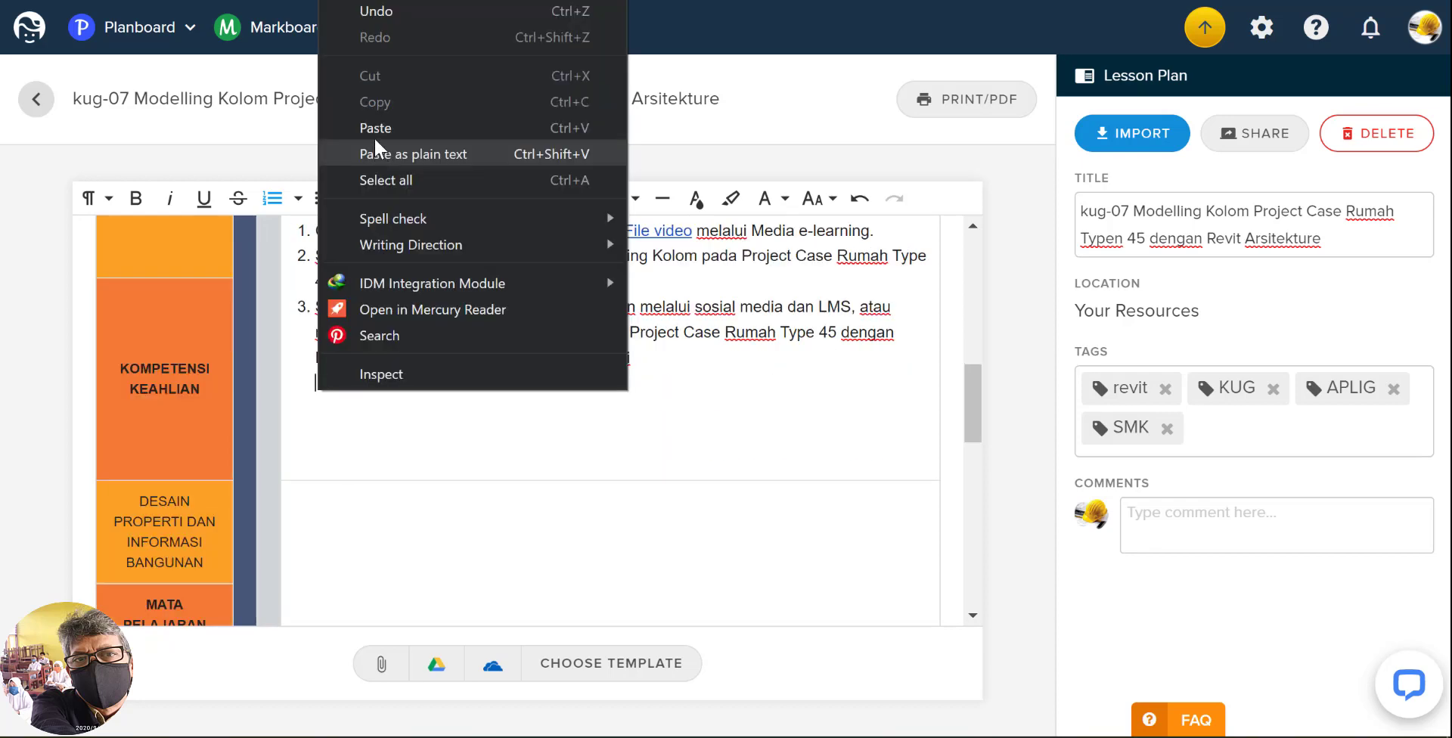
- Paste the copied "Mendesain Perencanaan Proyek" text below the third point and make it a separate unnumbered paragraph
left_click(375, 132)
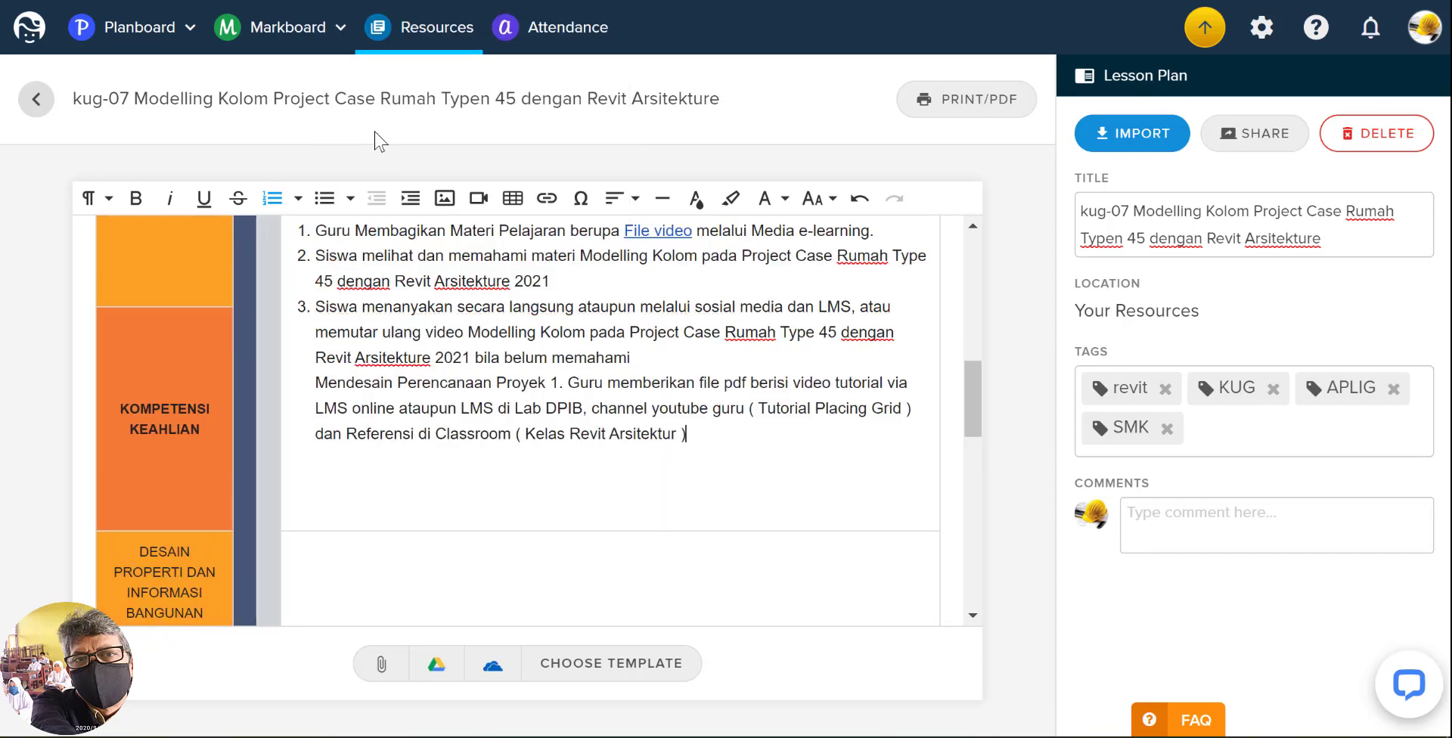
left_click(317, 382)
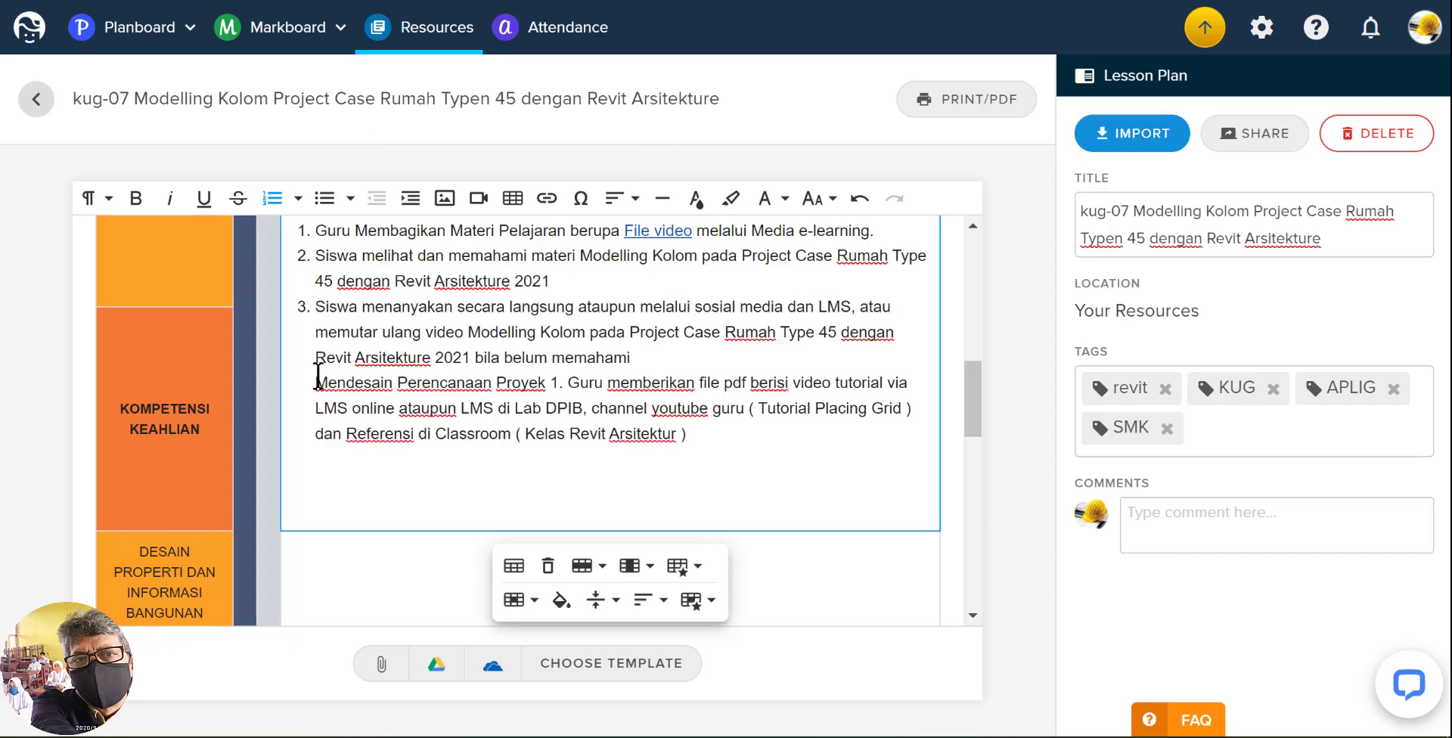
key("BackSpace")
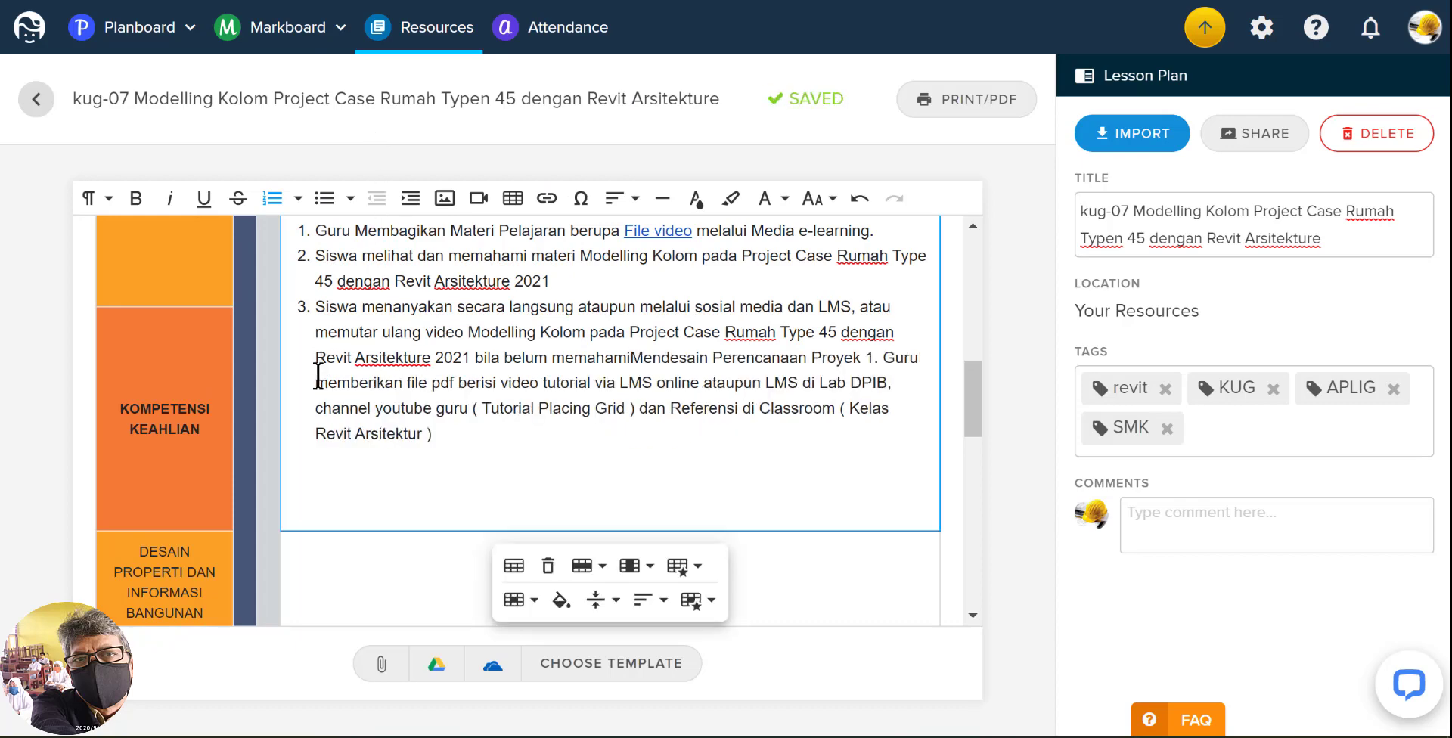
key("Return")
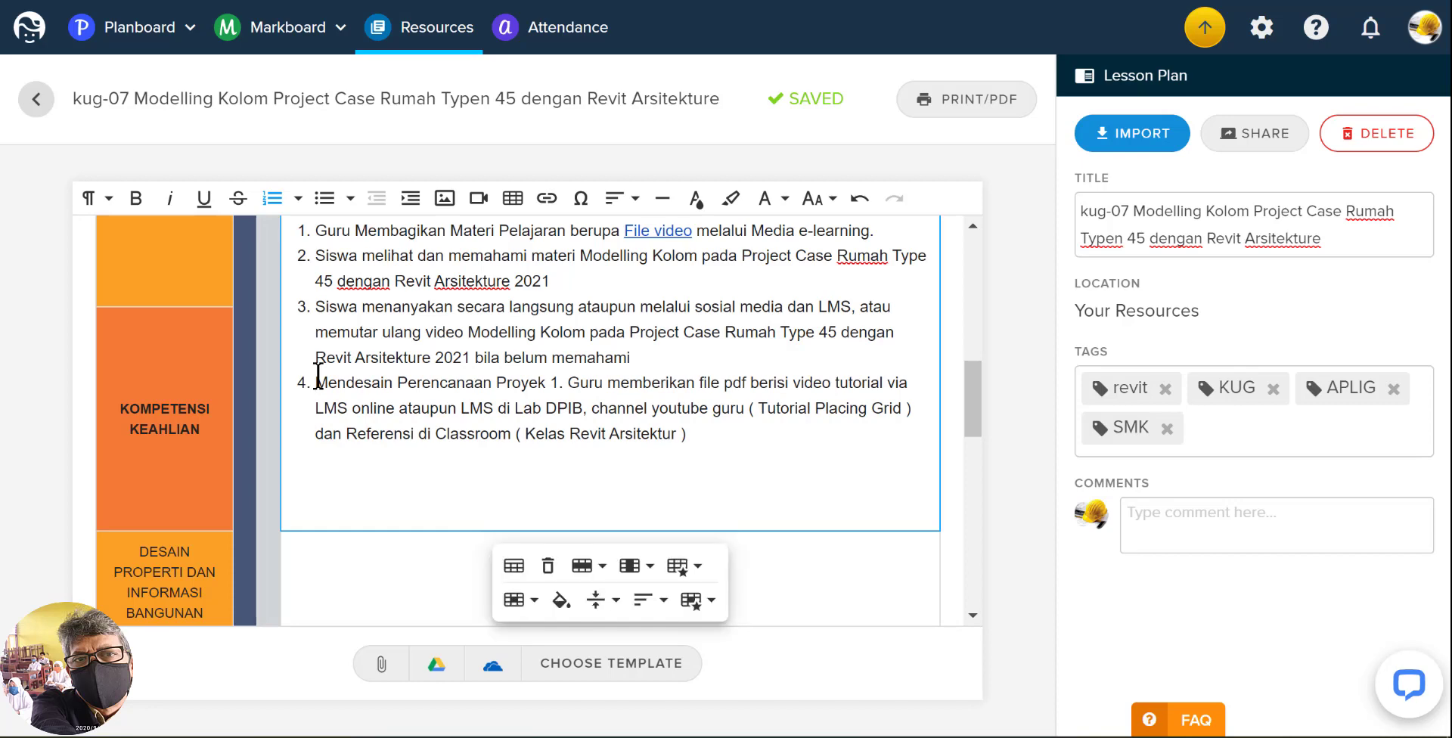
left_click(272, 199)
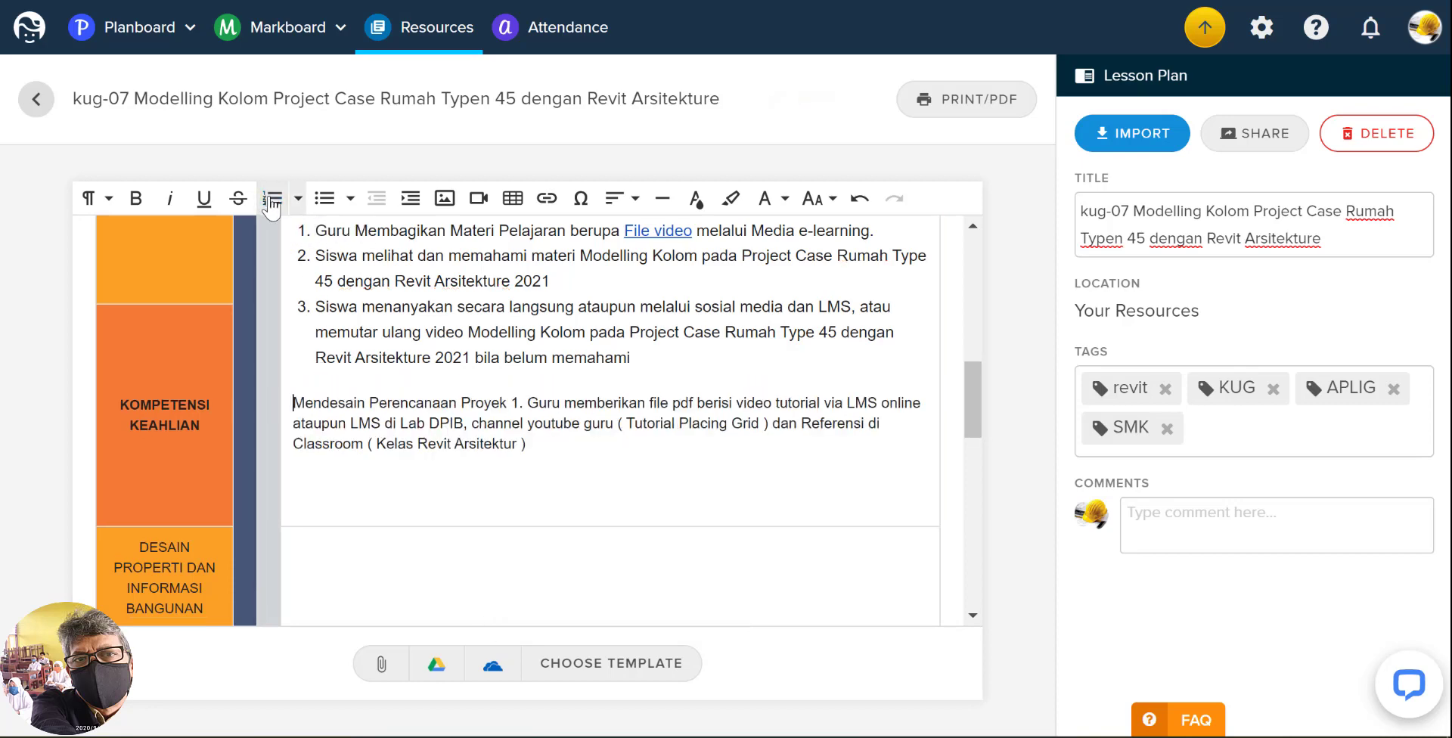
- Make the heading text "Mendesain Perencanaan Proyek" bold
double_click(503, 403)
left_click_drag(388, 400, 292, 395)
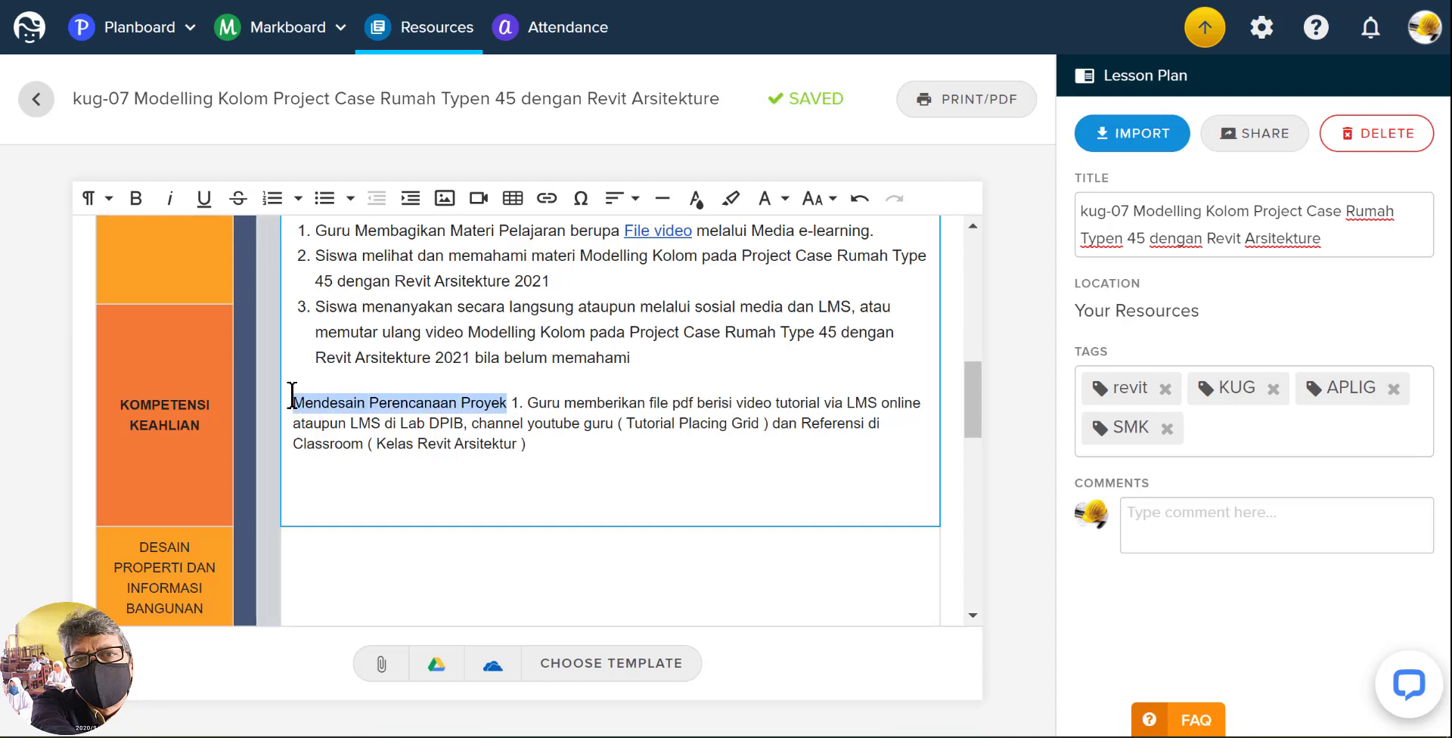
left_click(138, 200)
- Replace the inline "1." with a line break and format the sentence starting "Guru memberikan file pdf" as a numbered list item
left_click(528, 402)
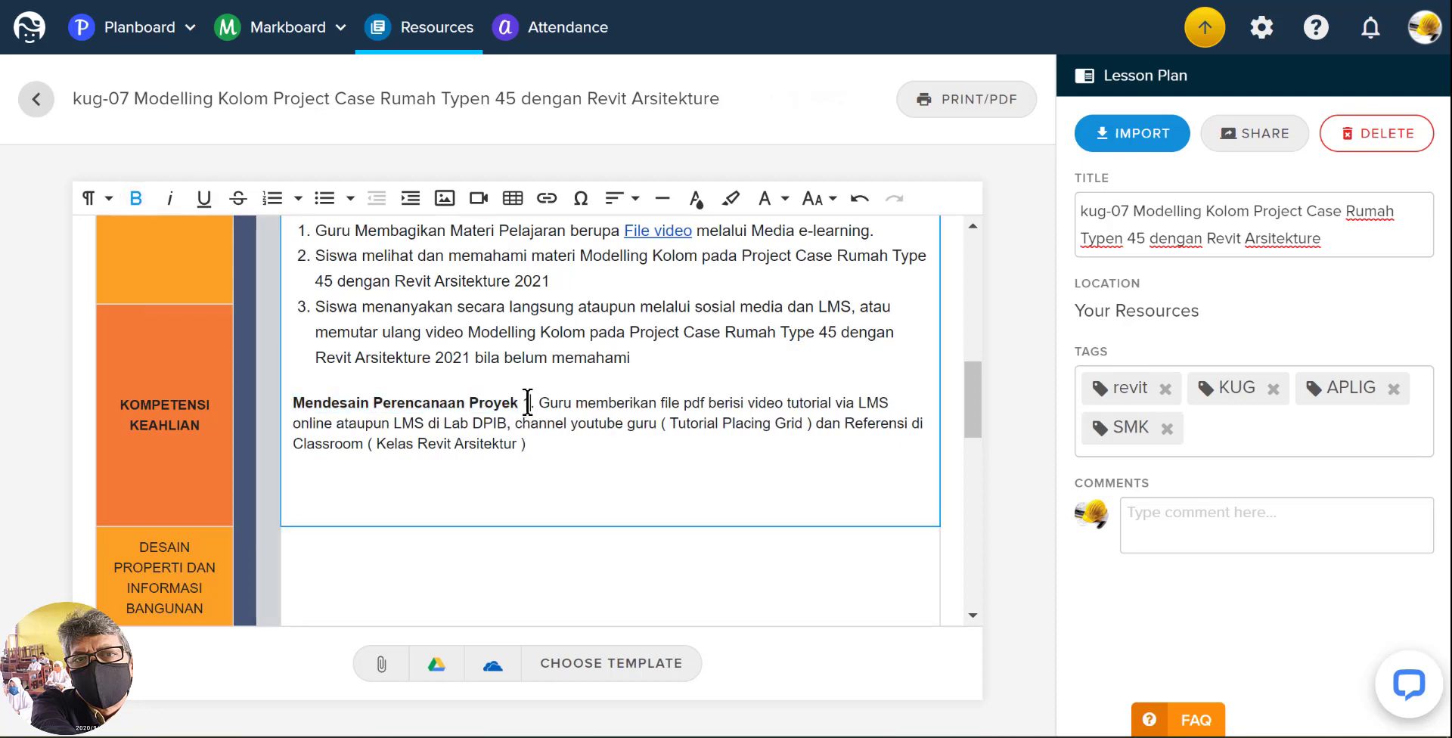
left_click(528, 402)
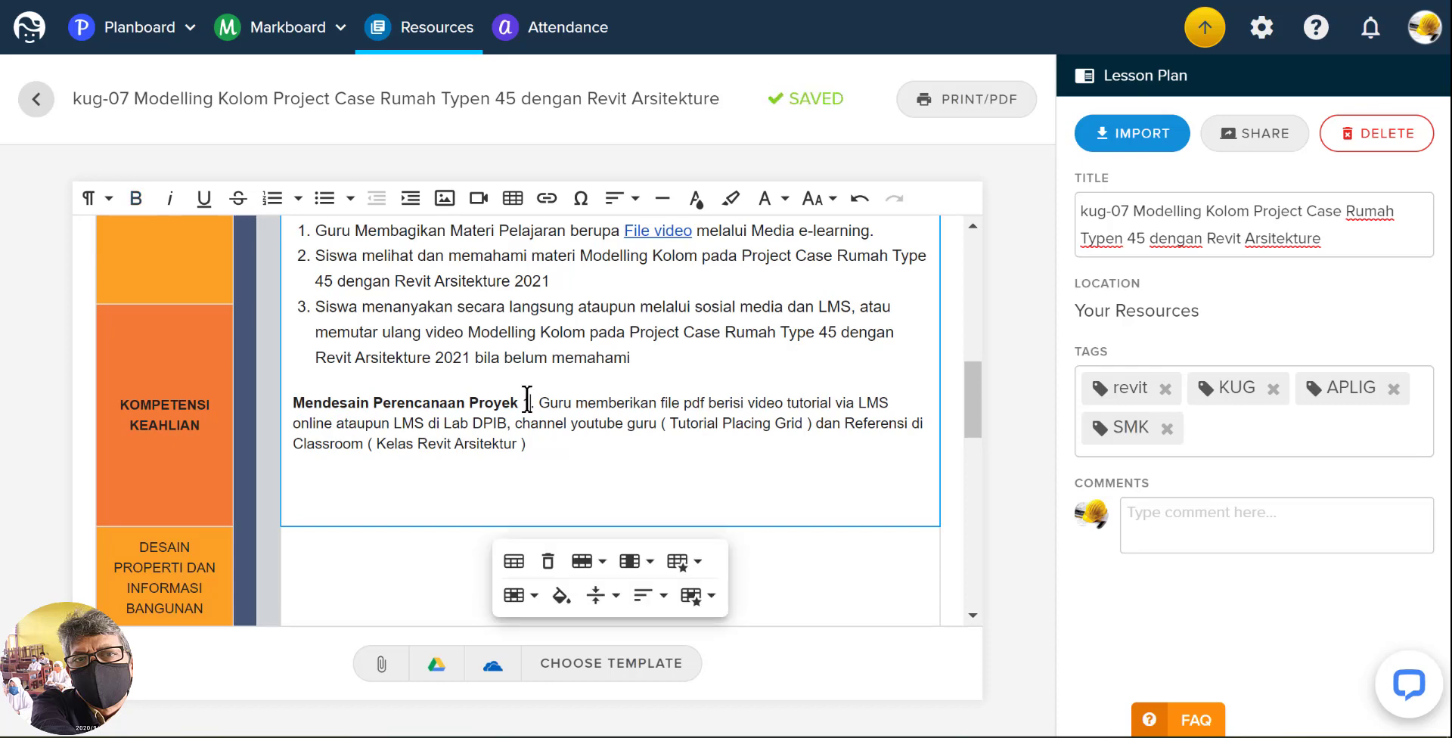
left_click_drag(522, 402, 536, 401)
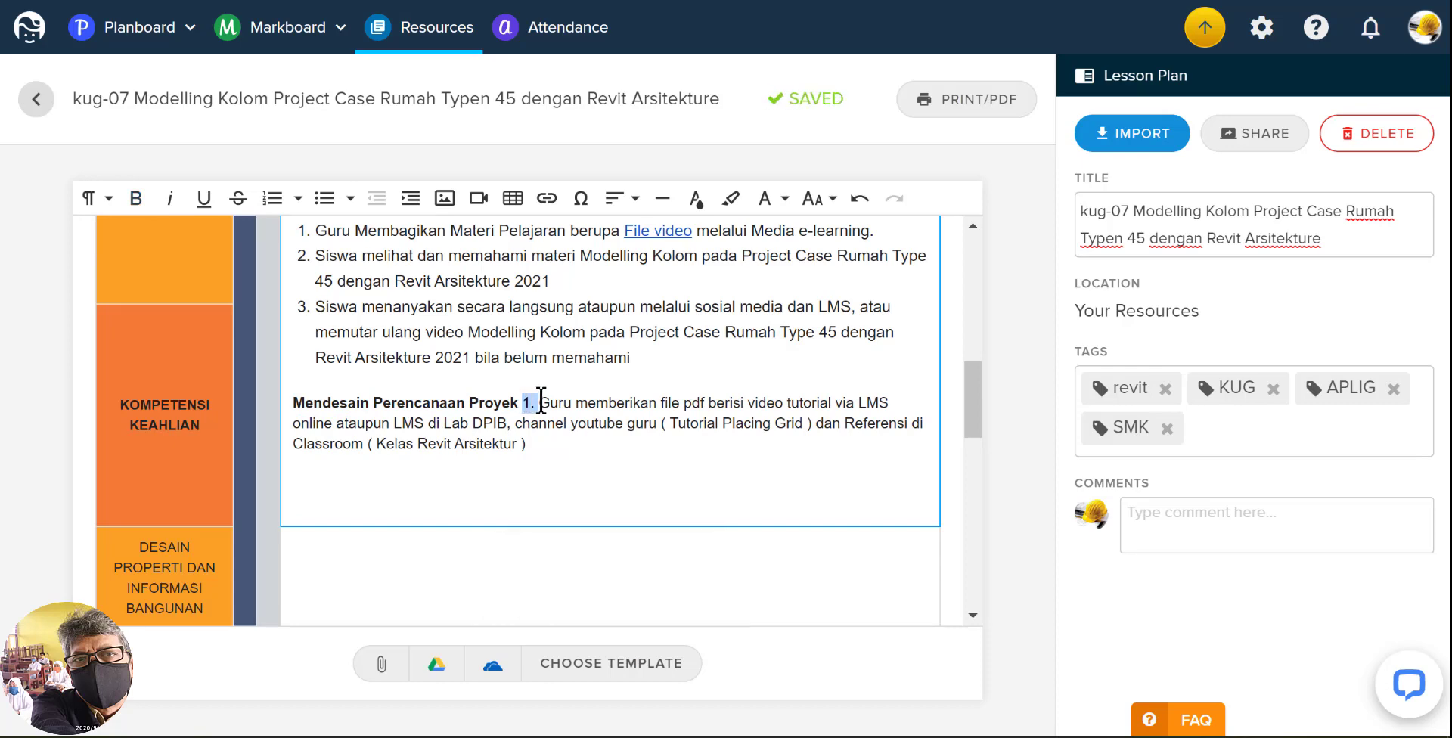
key("Return")
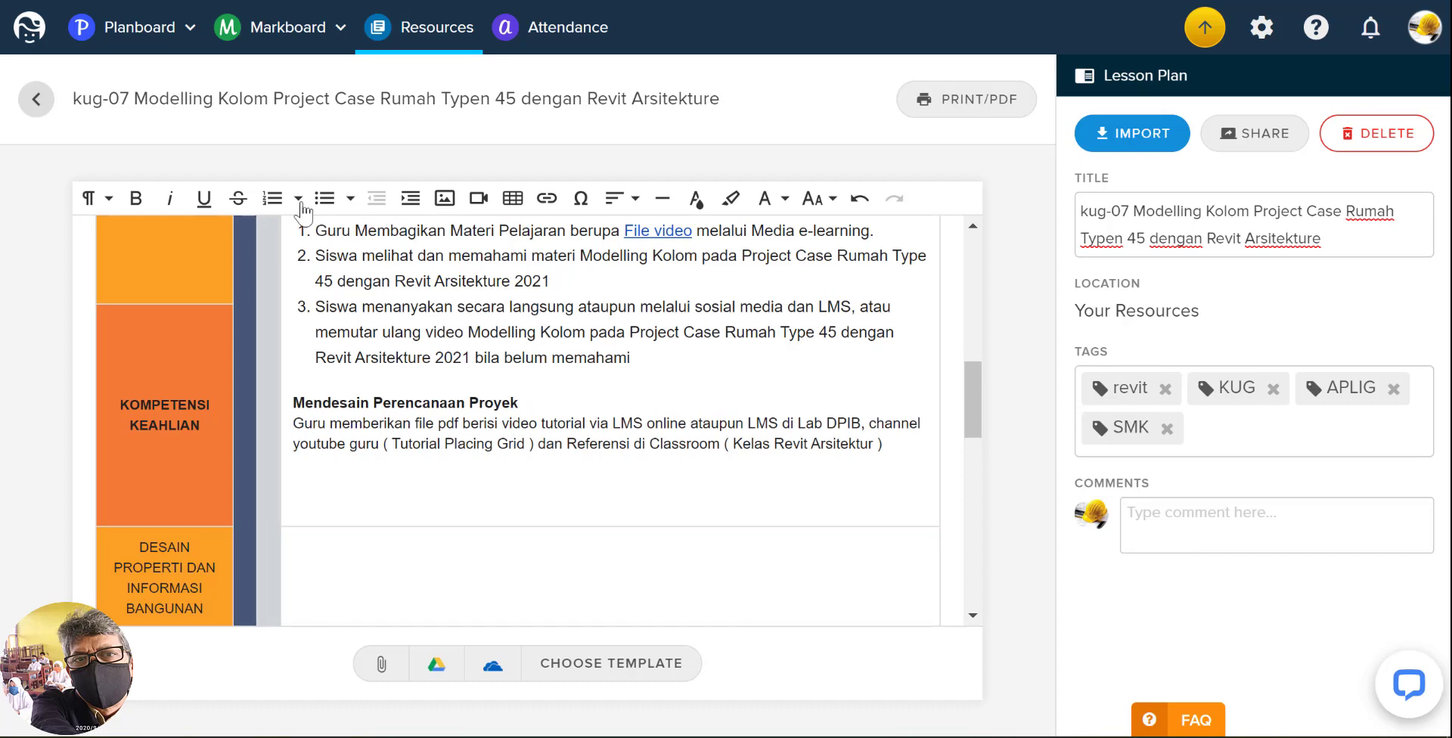
left_click(273, 200)
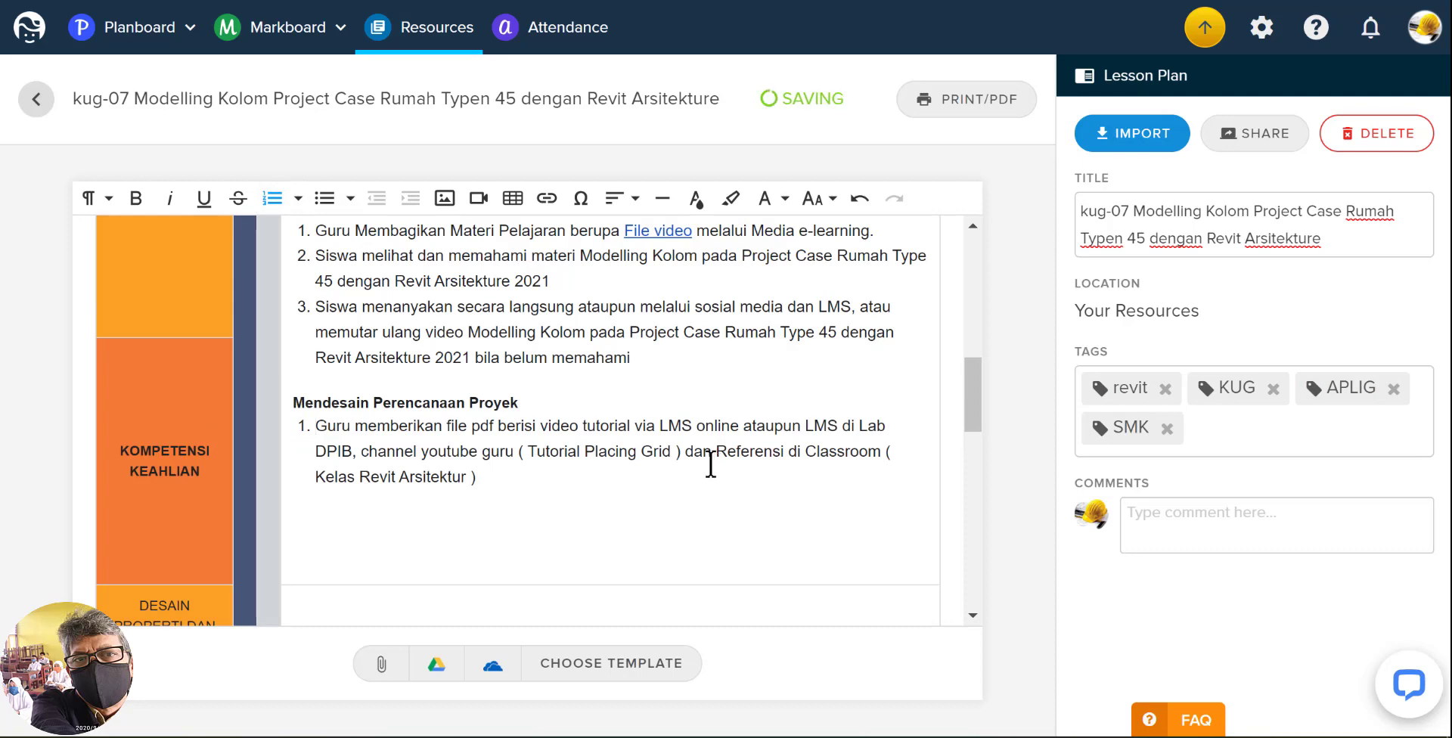
- Delete the extra blank lines below the Mendesain Perencanaan Proyek point
left_click(401, 553)
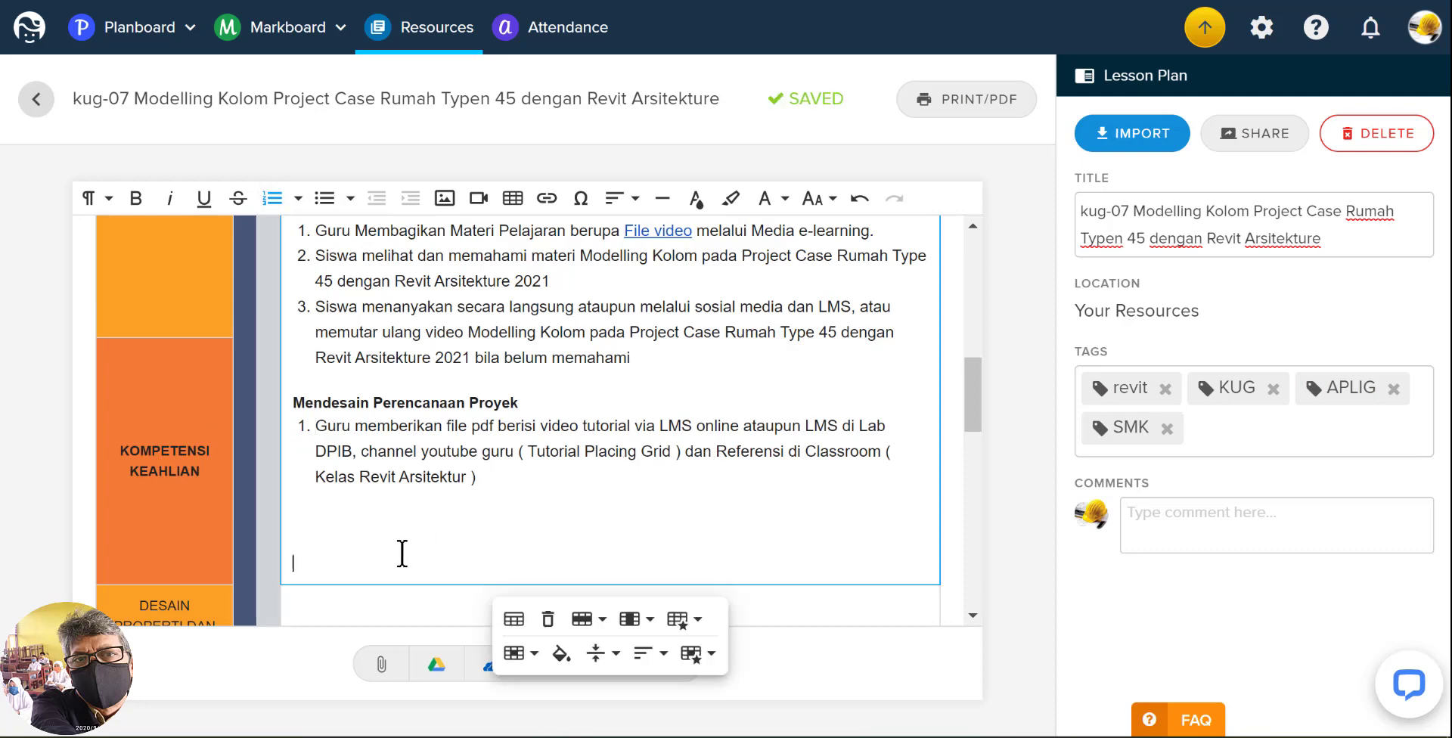
key("BackSpace")
key("BackSpace")
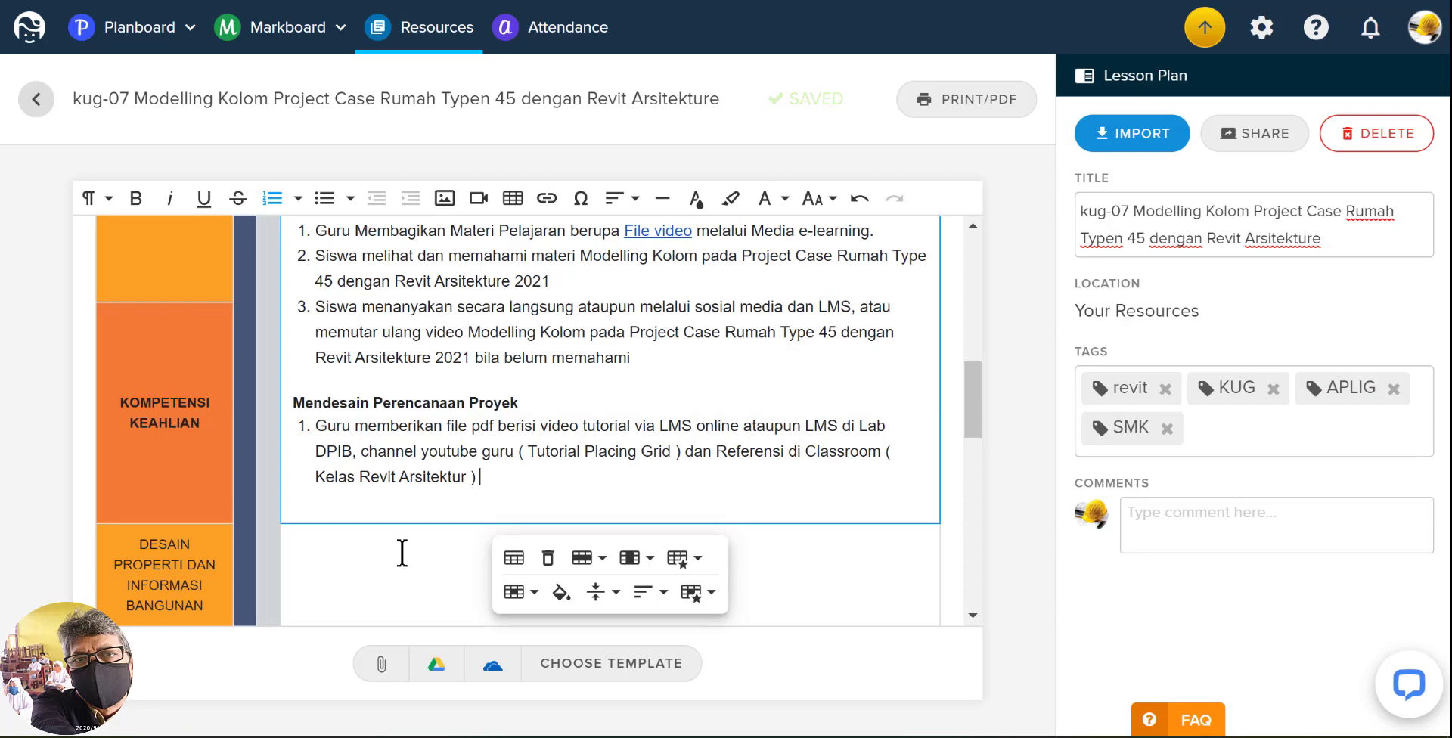
- Correct "Typen" to "Type" in the lesson plan's title
scroll(425, 516, "down", 2)
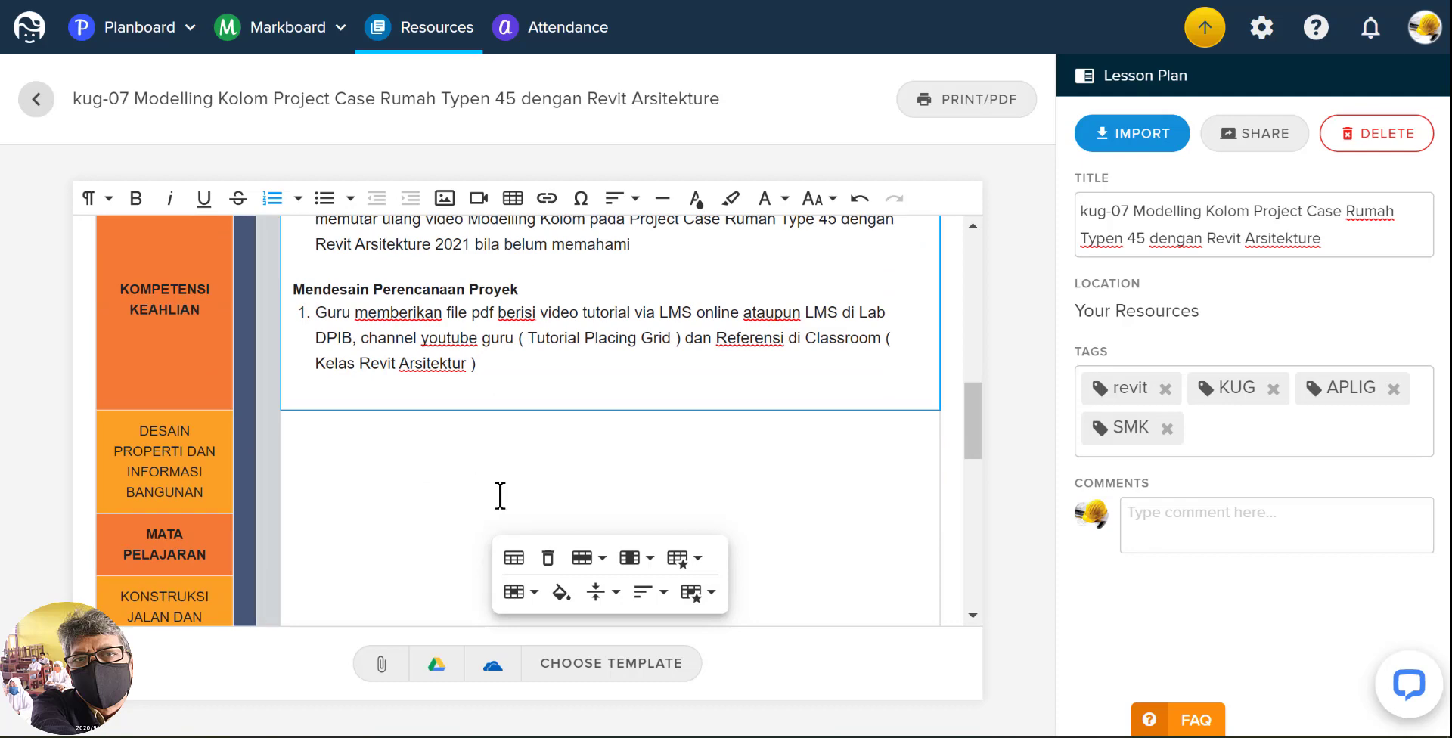
scroll(503, 394, "up", 2)
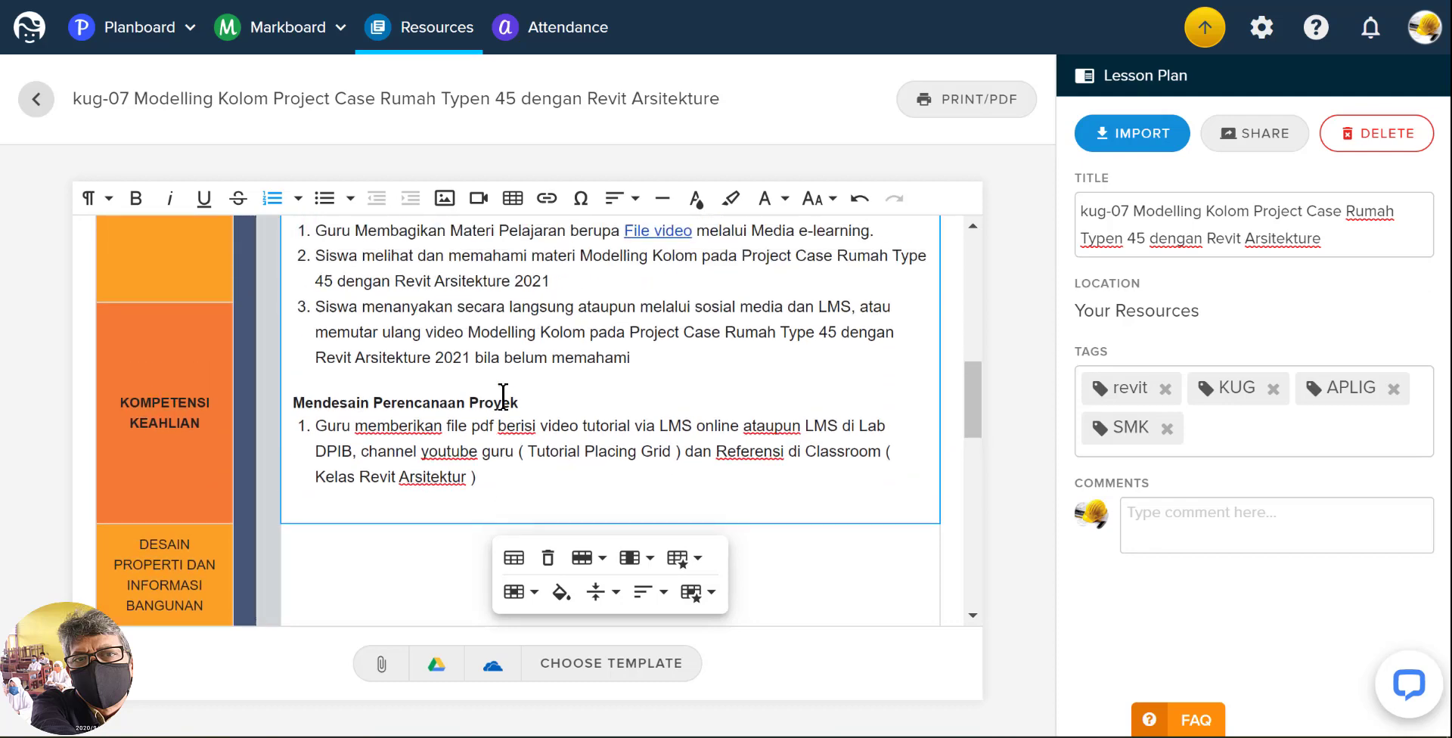
scroll(503, 395, "down", 2)
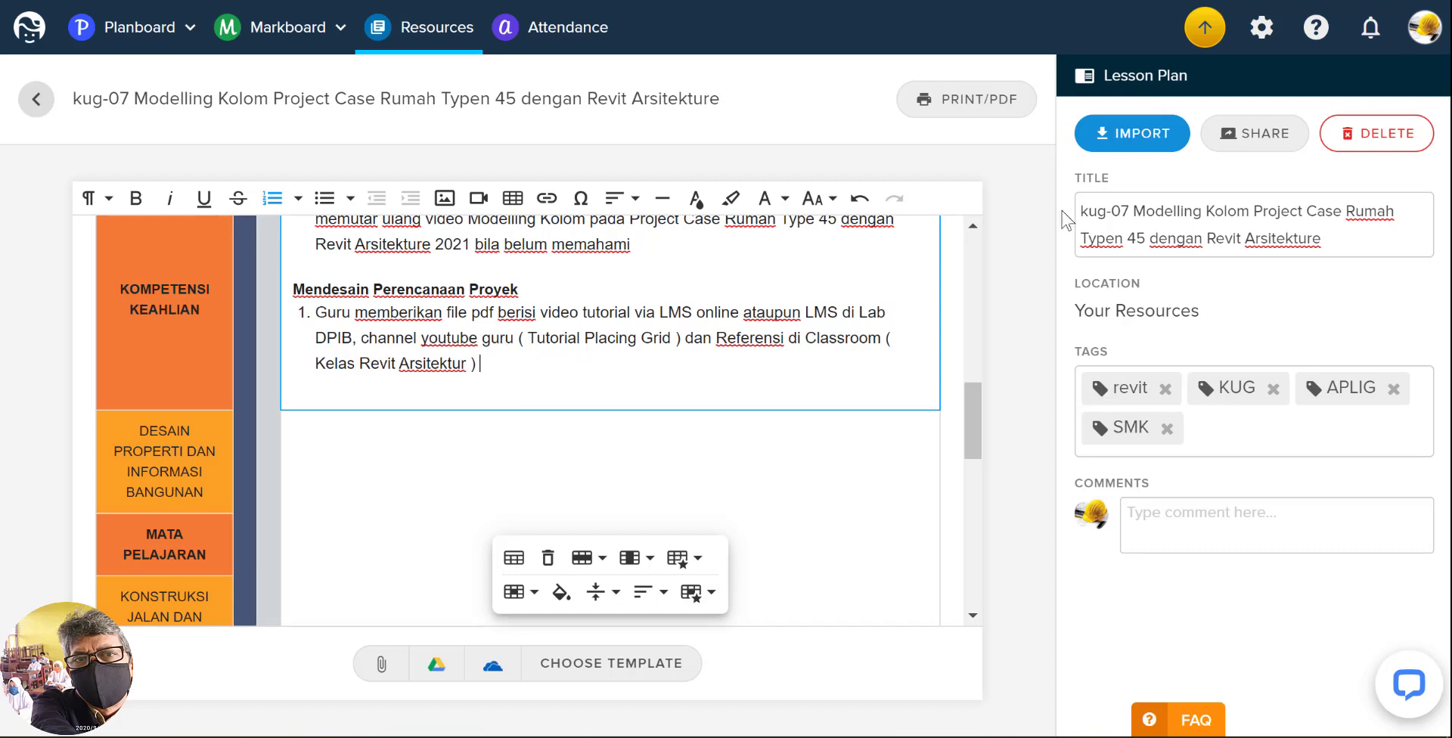
left_click(1124, 236)
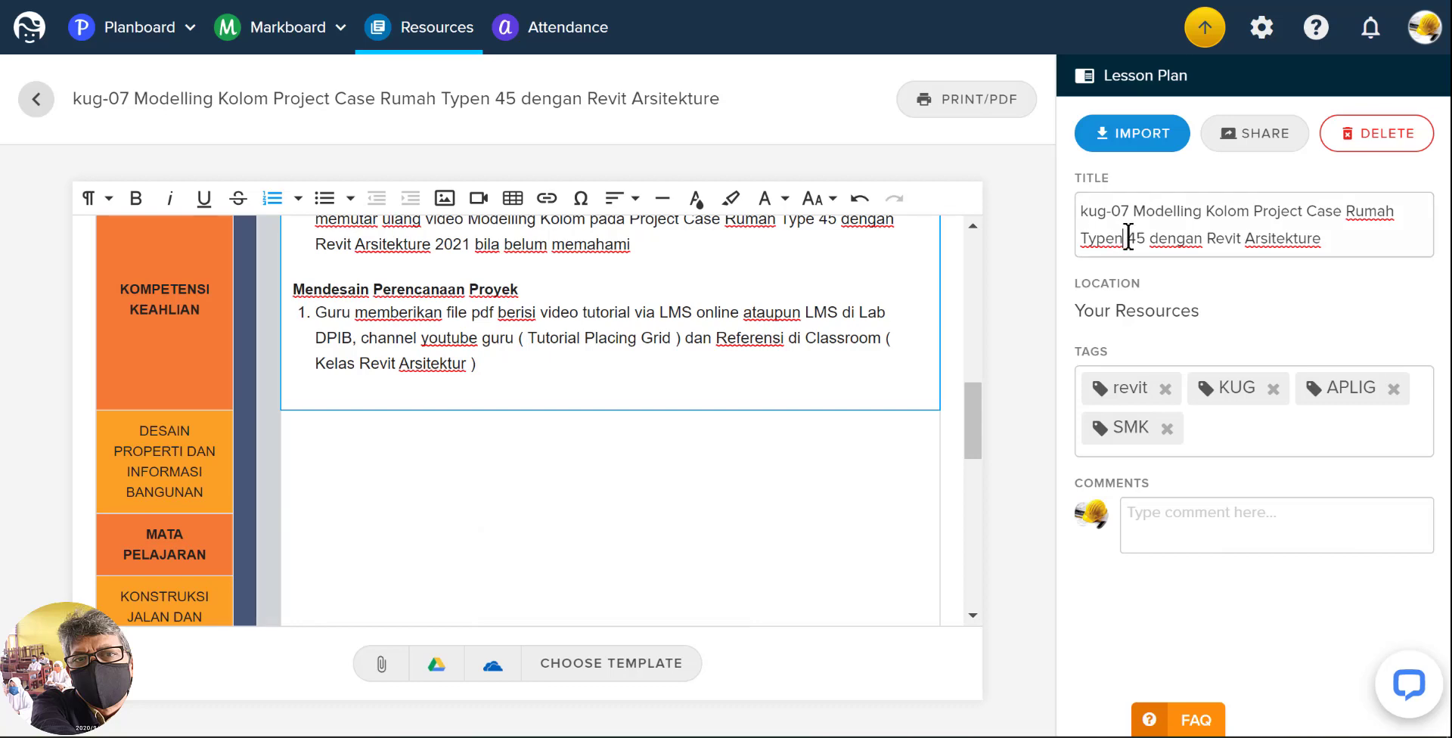
key("BackSpace")
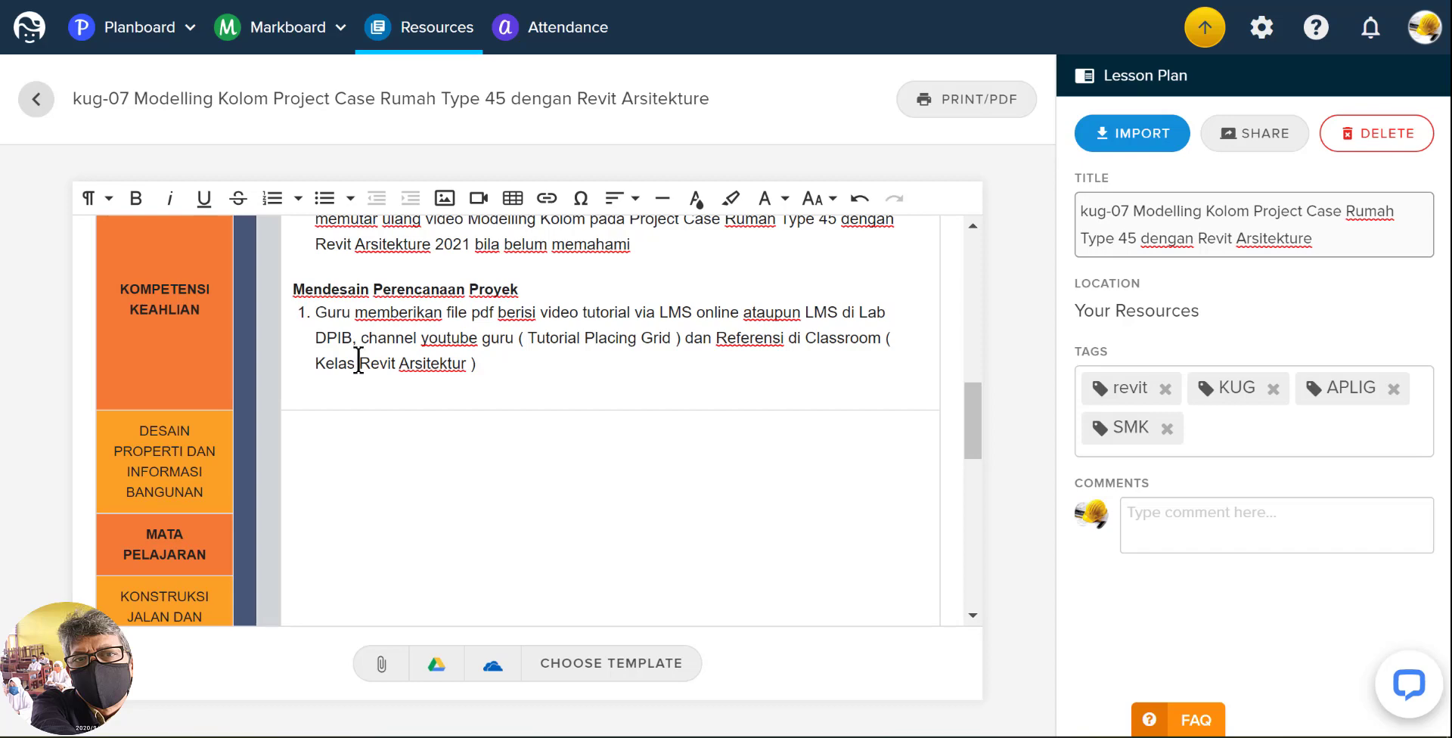
- Delete "pdf berisi" and the extra space from the Mendesain Perencanaan Proyek point so it reads "file video tutorial"
scroll(389, 356, "up", 2)
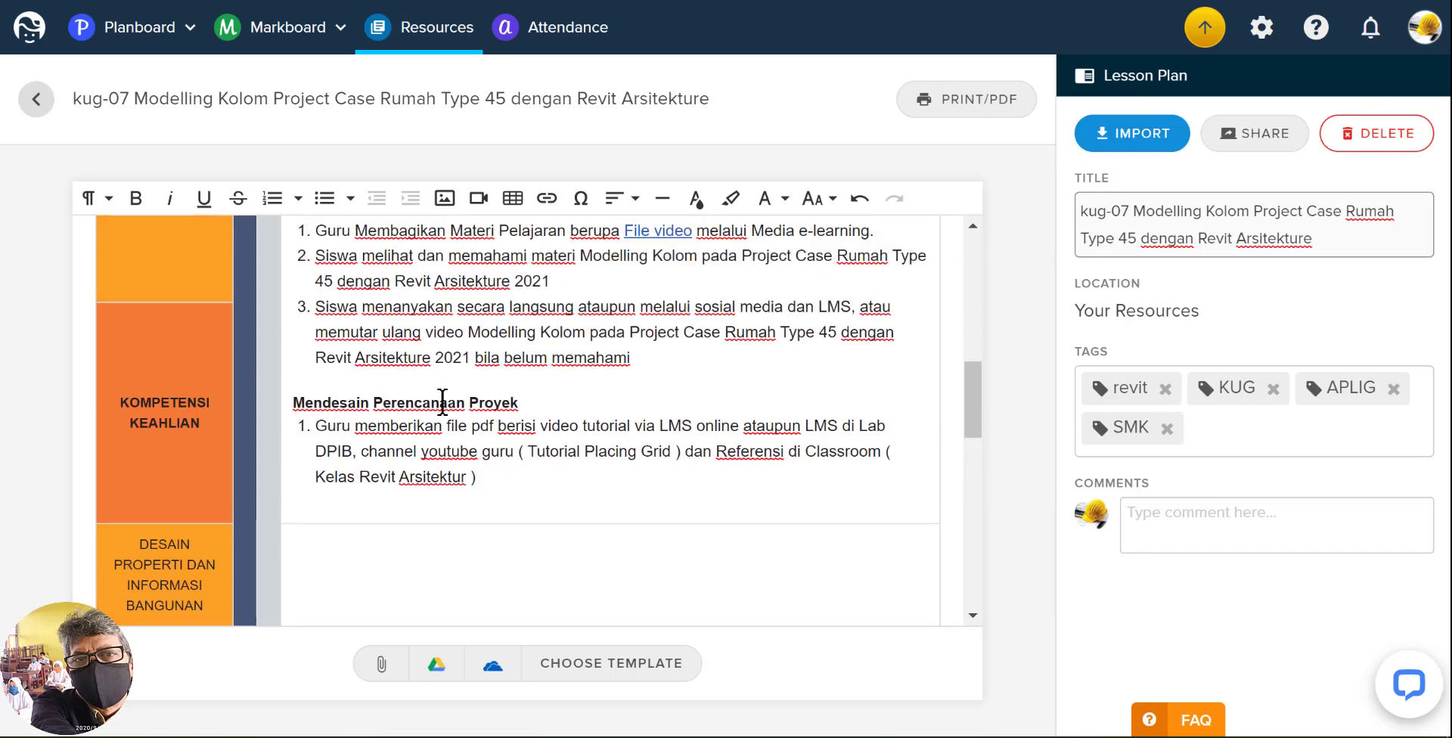
left_click_drag(450, 426, 537, 427)
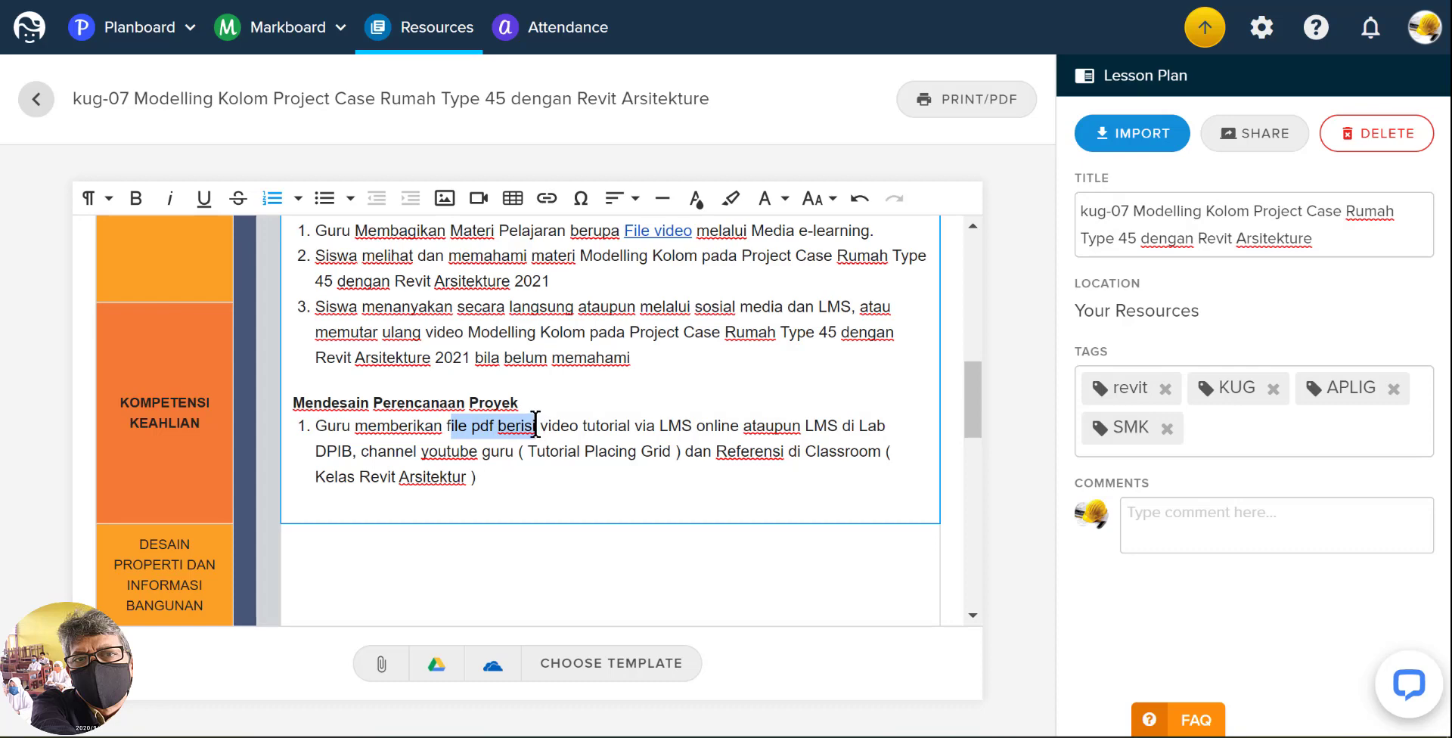
left_click(509, 428)
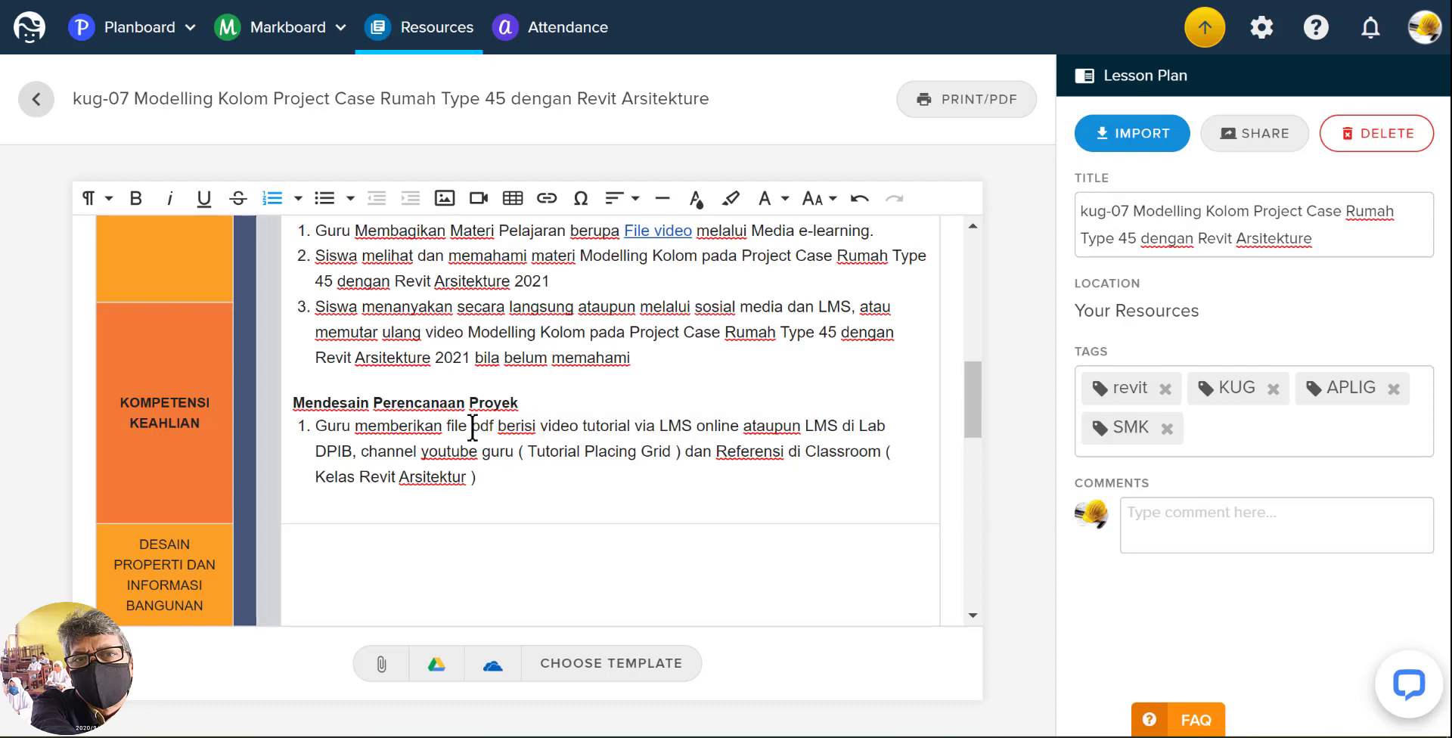
left_click_drag(474, 427, 536, 426)
key("BackSpace")
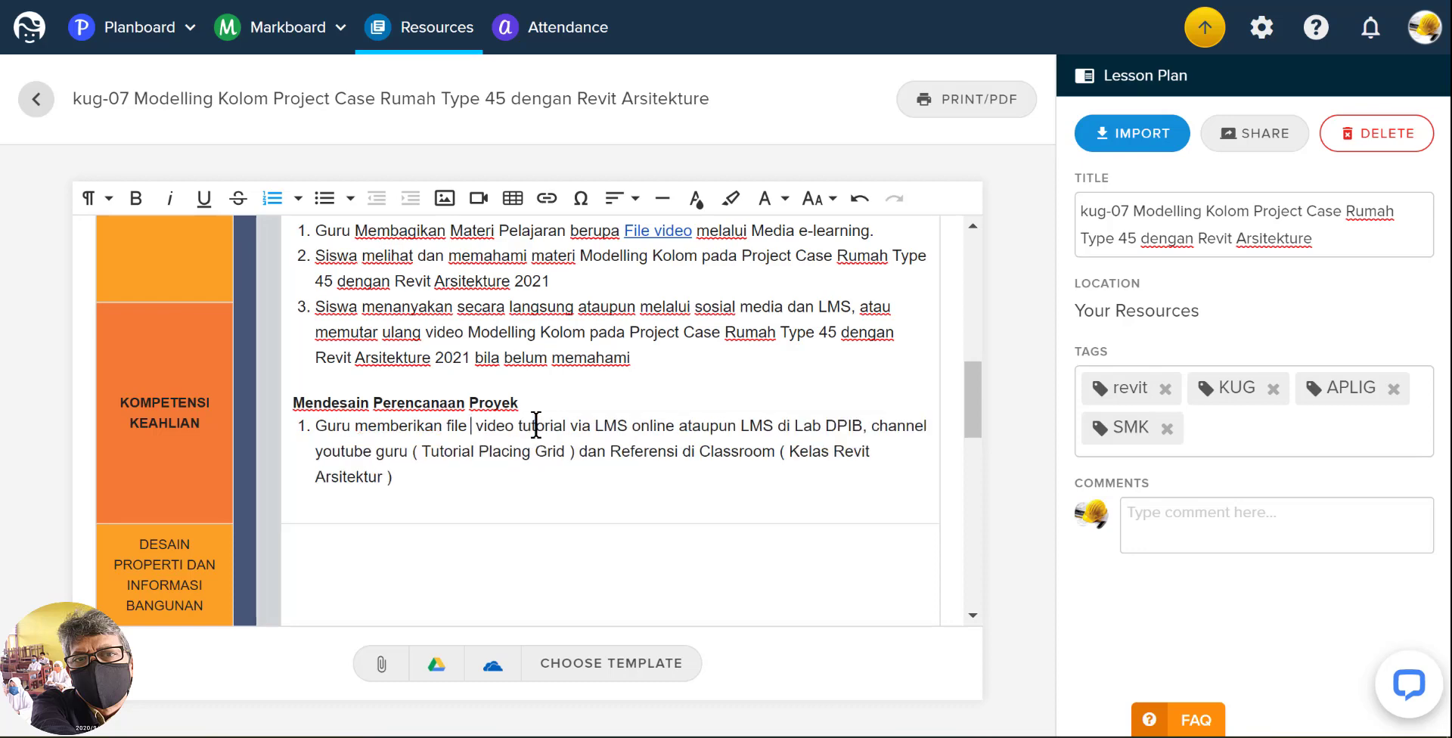
key("BackSpace")
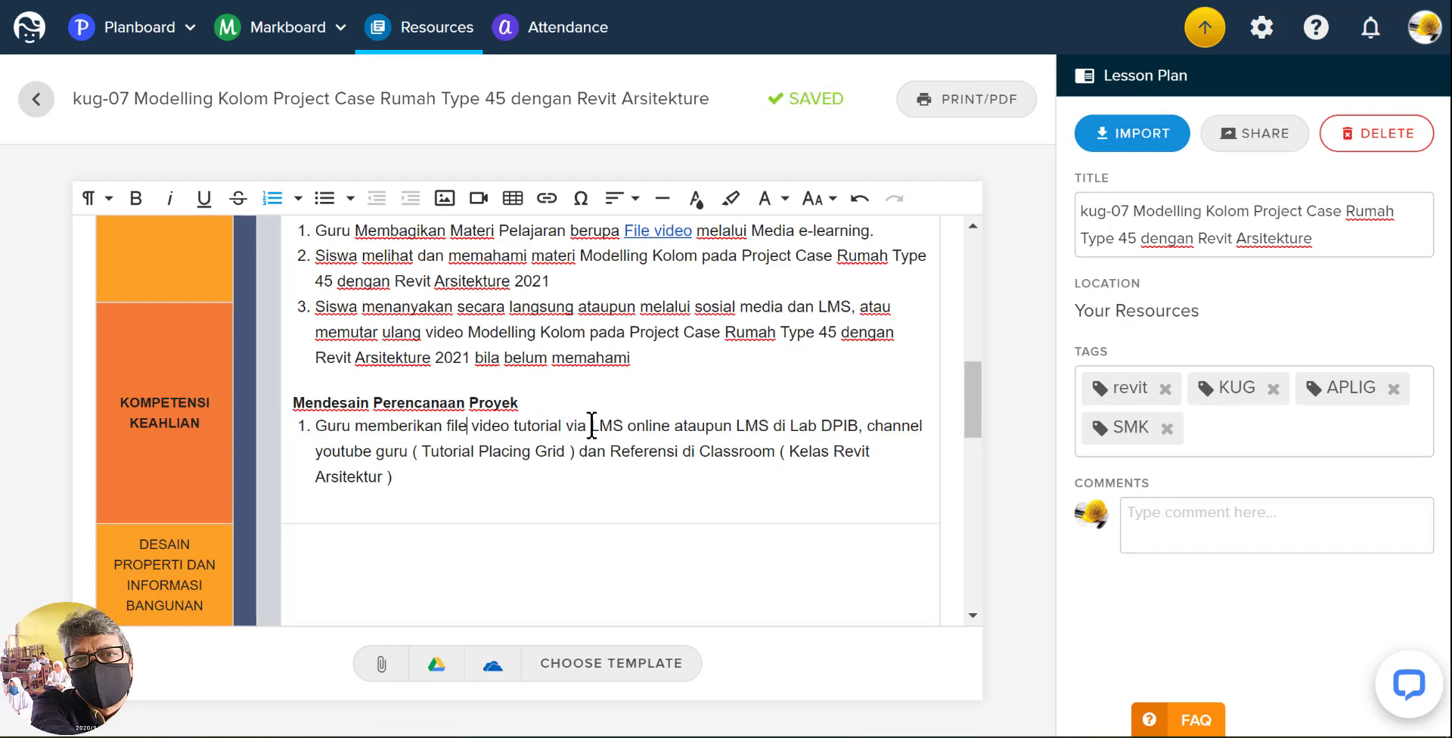
- Link the text "LMS online" in the Mendesain Perencanaan Proyek point to the address copied from the Moodle e-learning site
left_click_drag(589, 426, 670, 426)
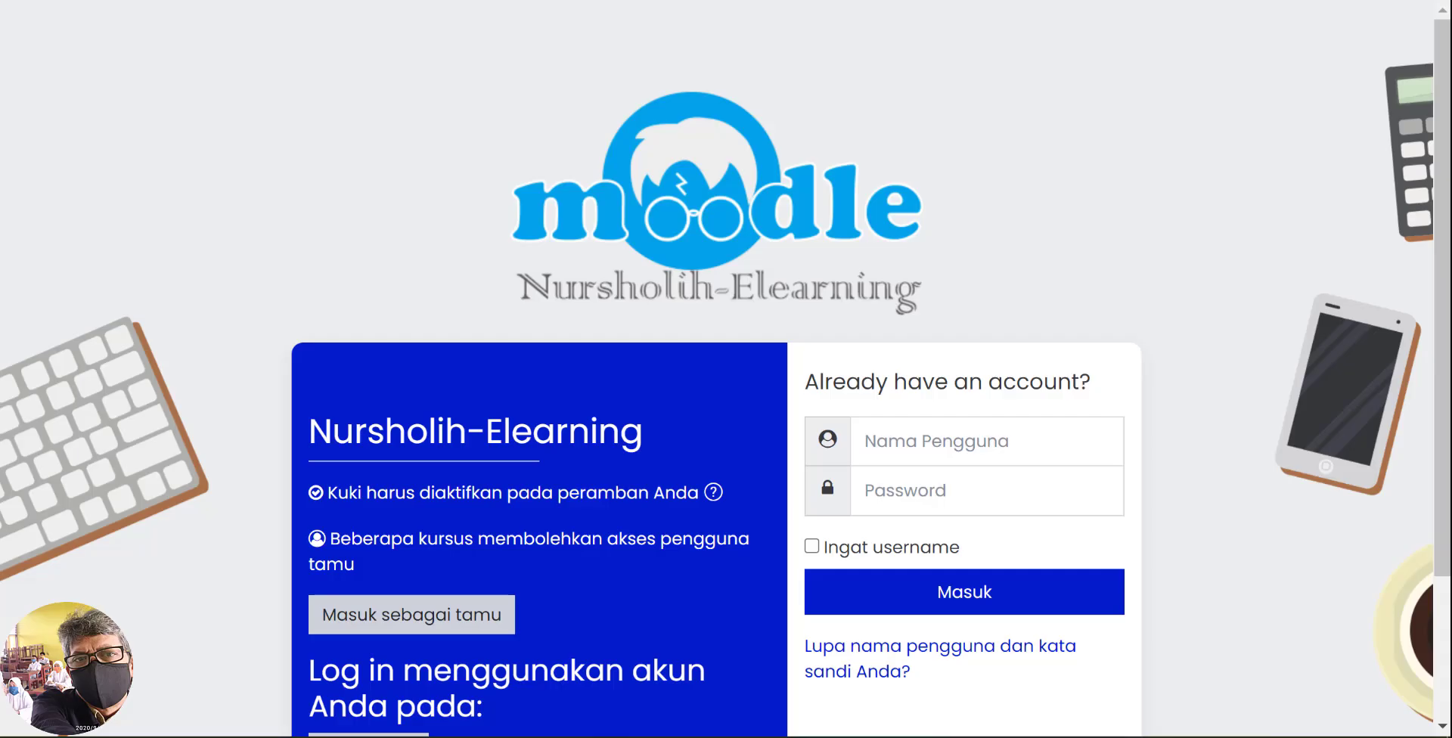
right_click(405, 1)
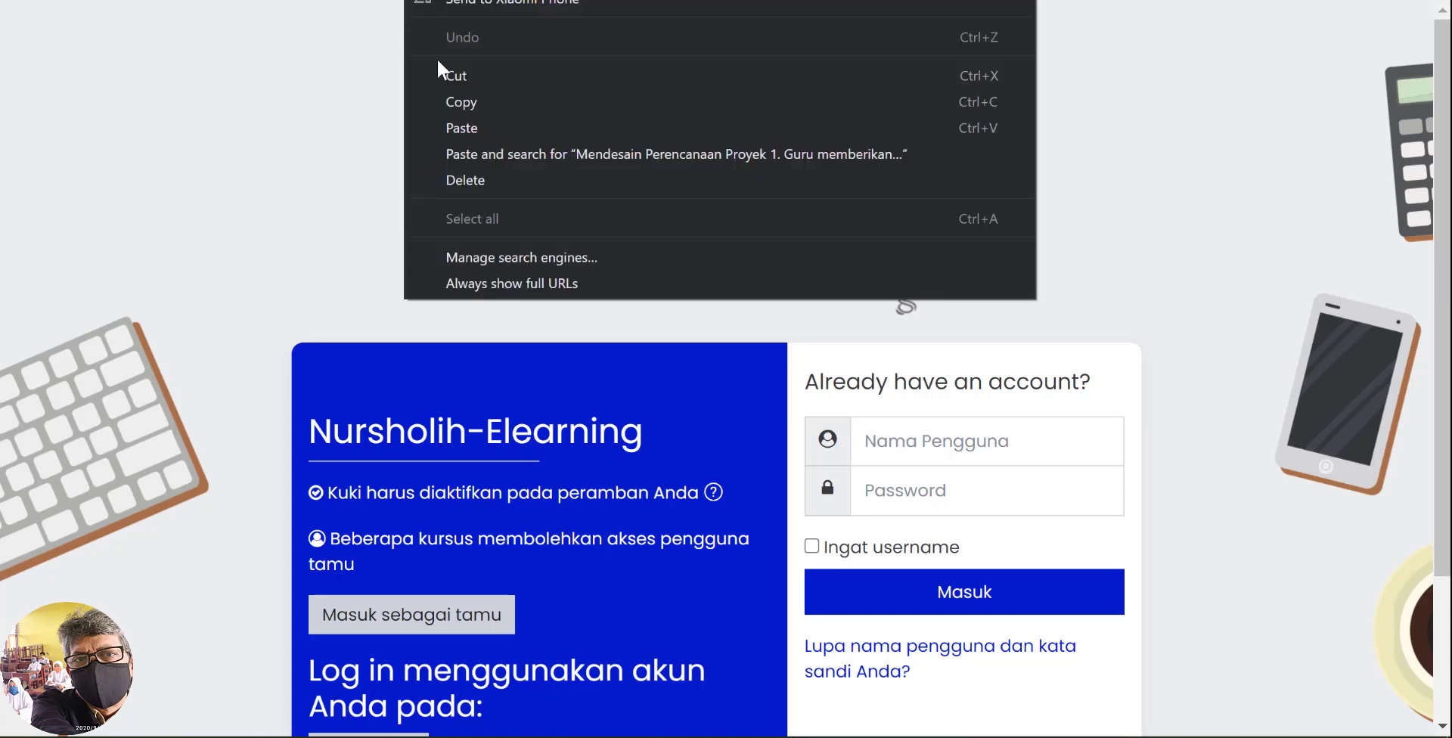
left_click(451, 101)
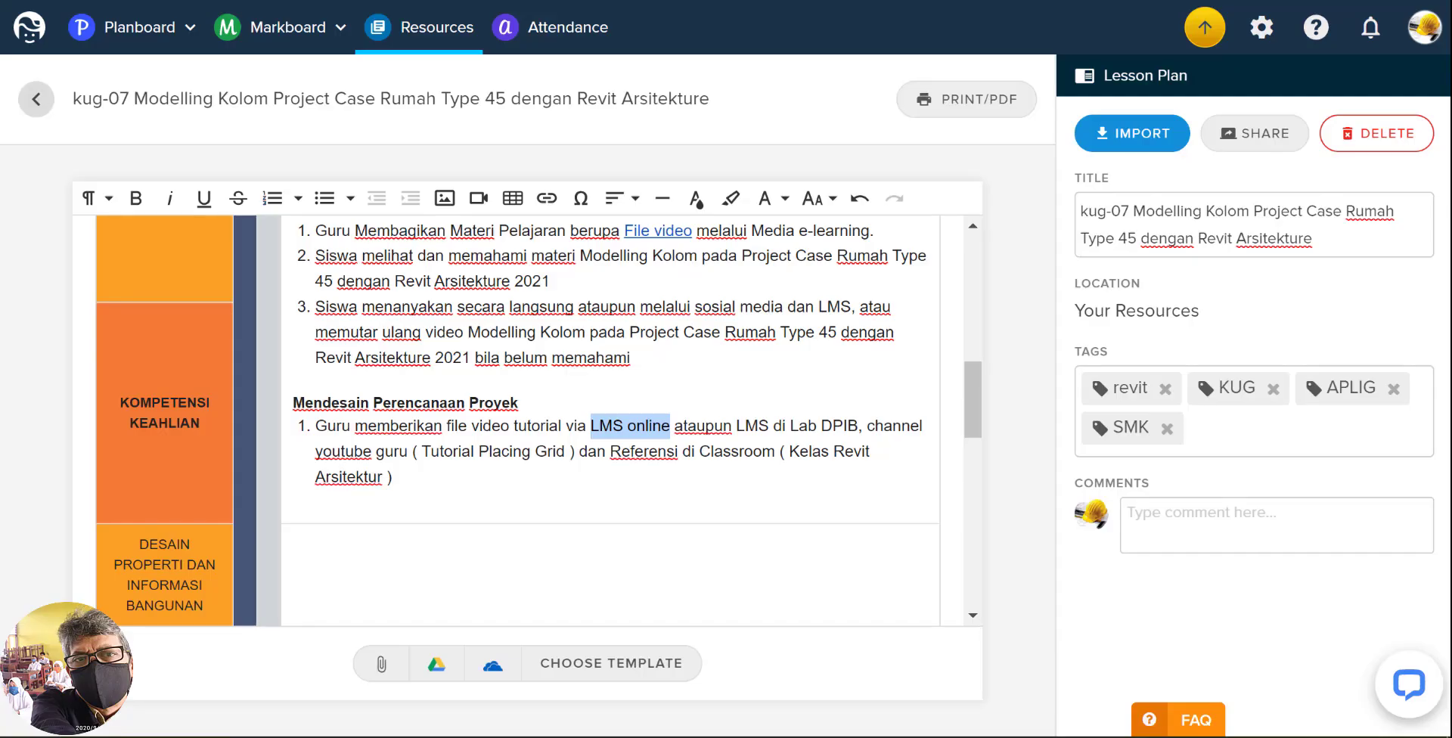
left_click(547, 204)
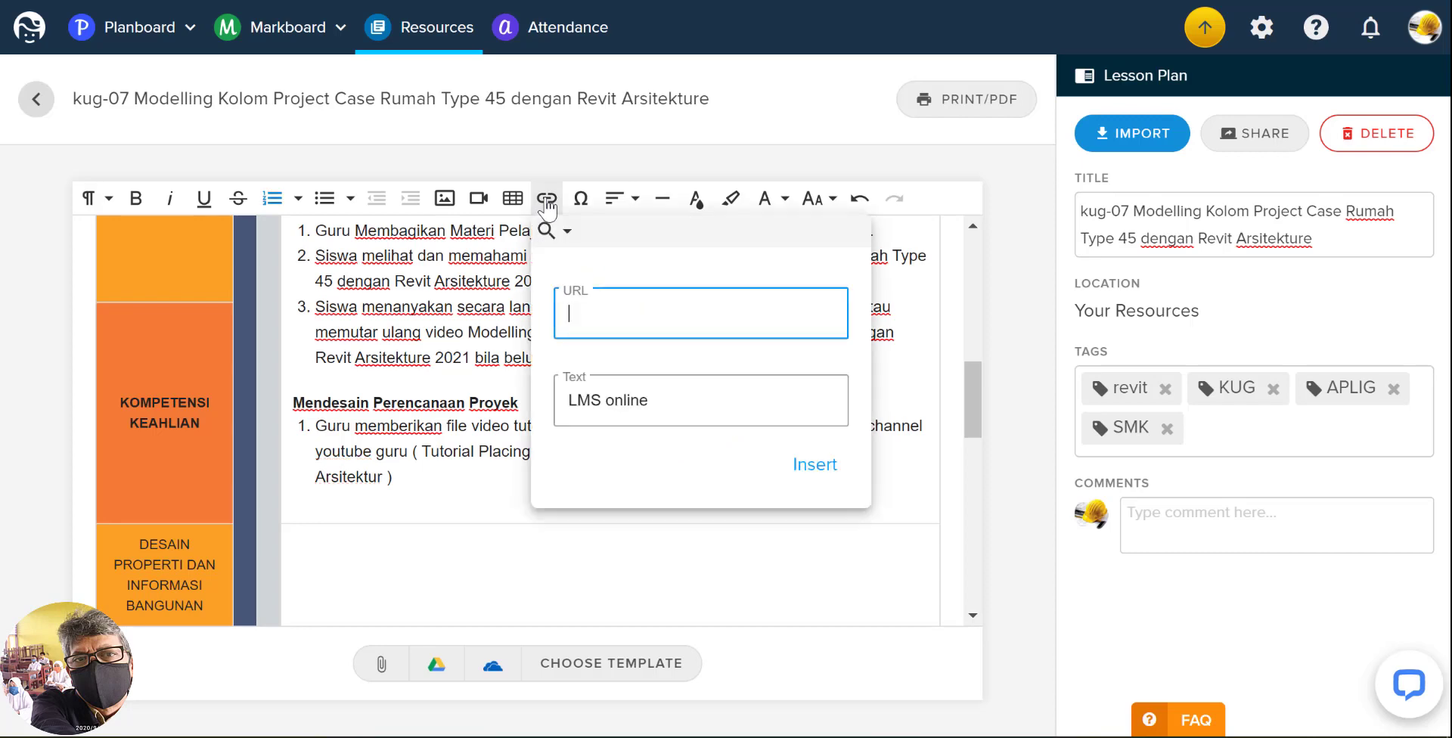
right_click(573, 300)
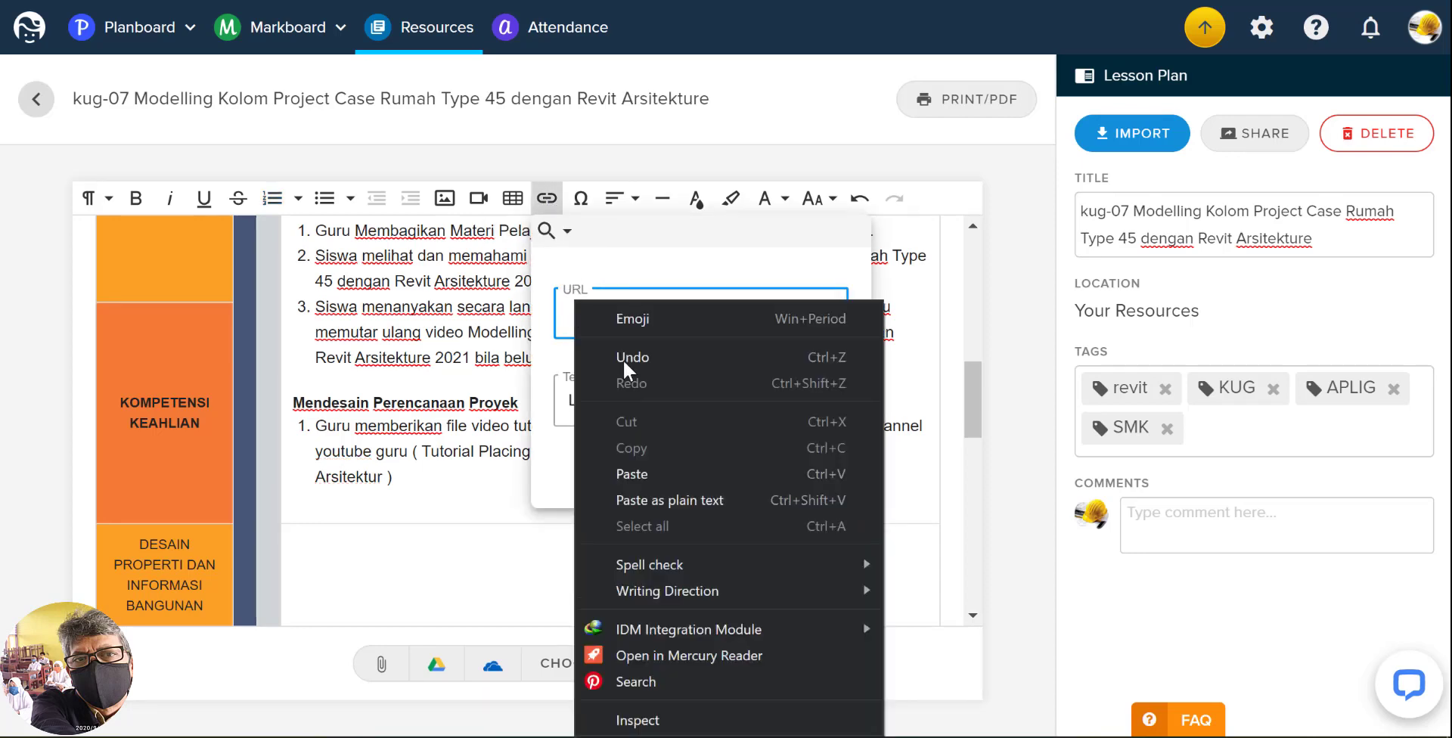
left_click(639, 474)
left_click(833, 478)
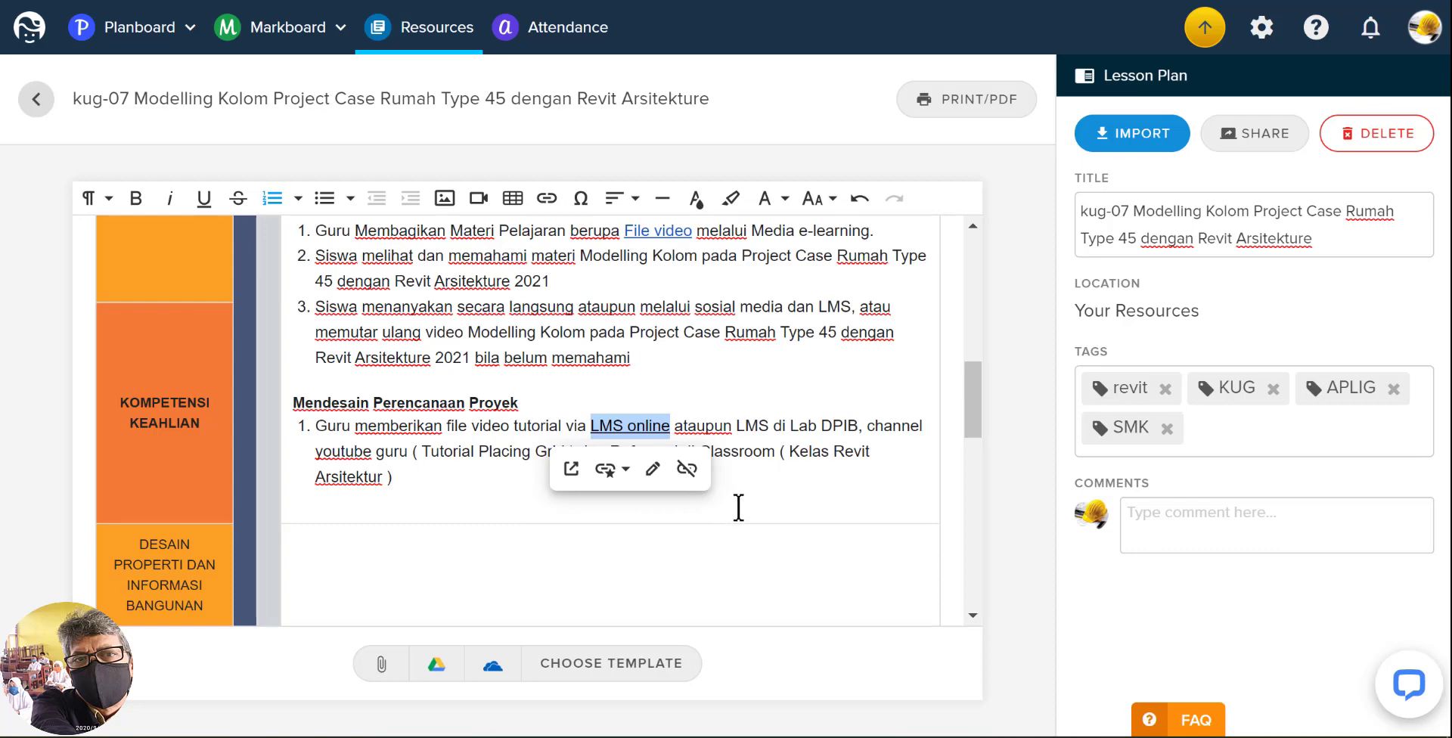
left_click(739, 500)
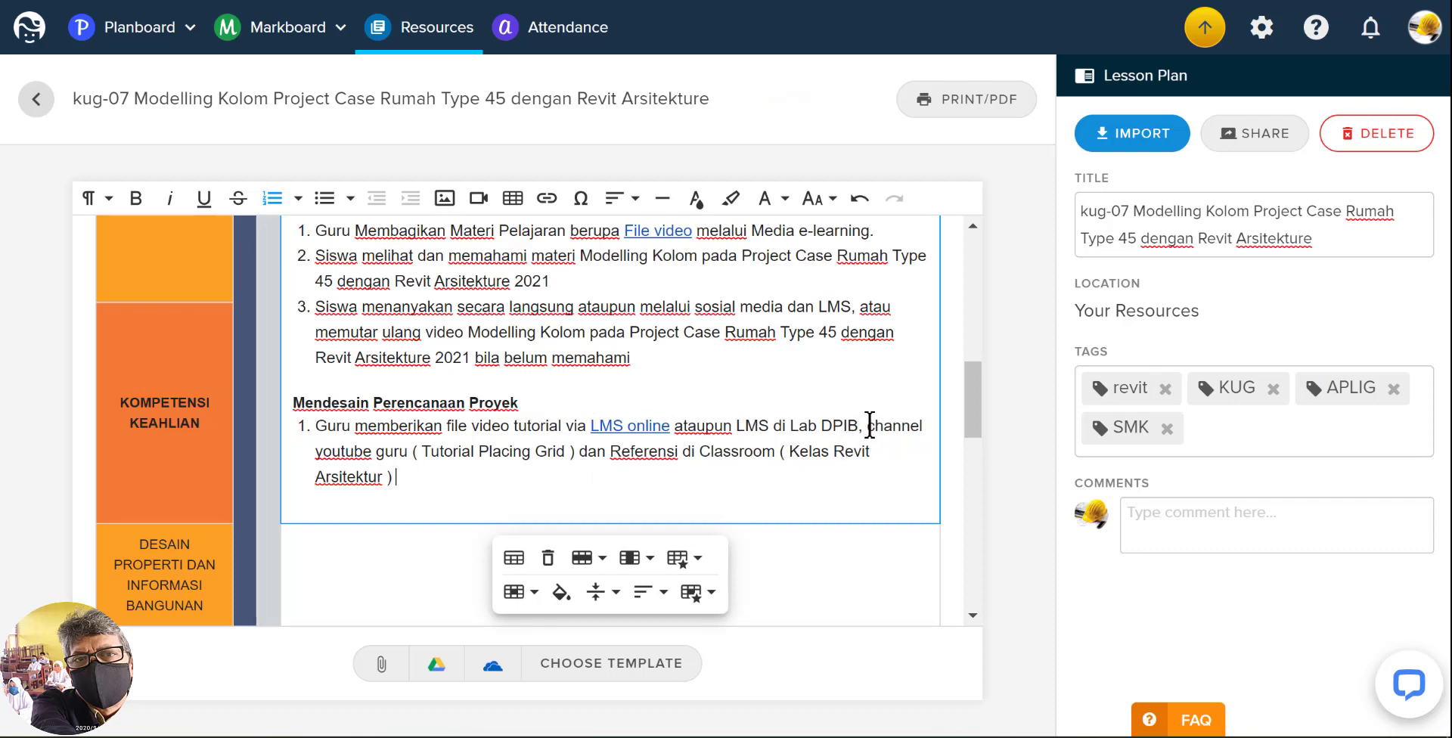
left_click_drag(869, 425, 406, 451)
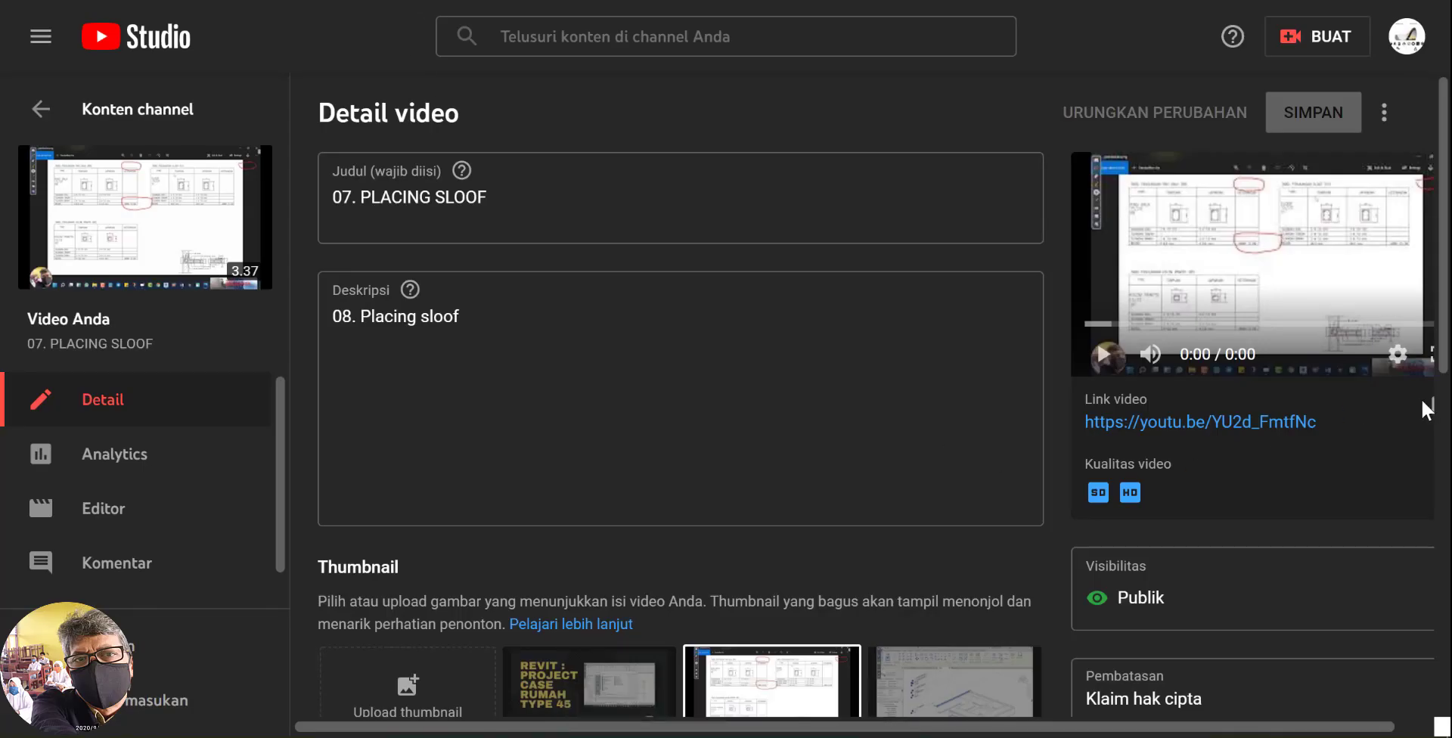
left_click(1434, 415)
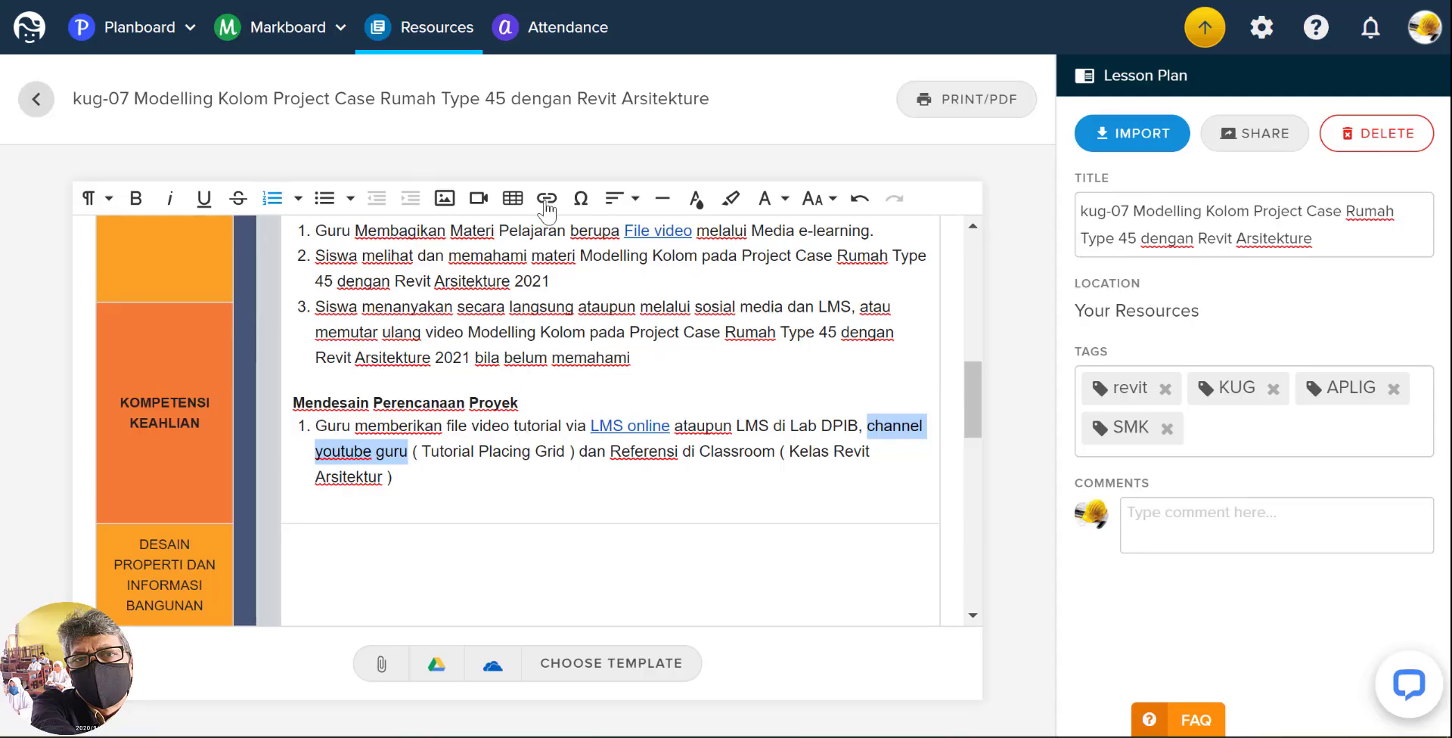
left_click(547, 200)
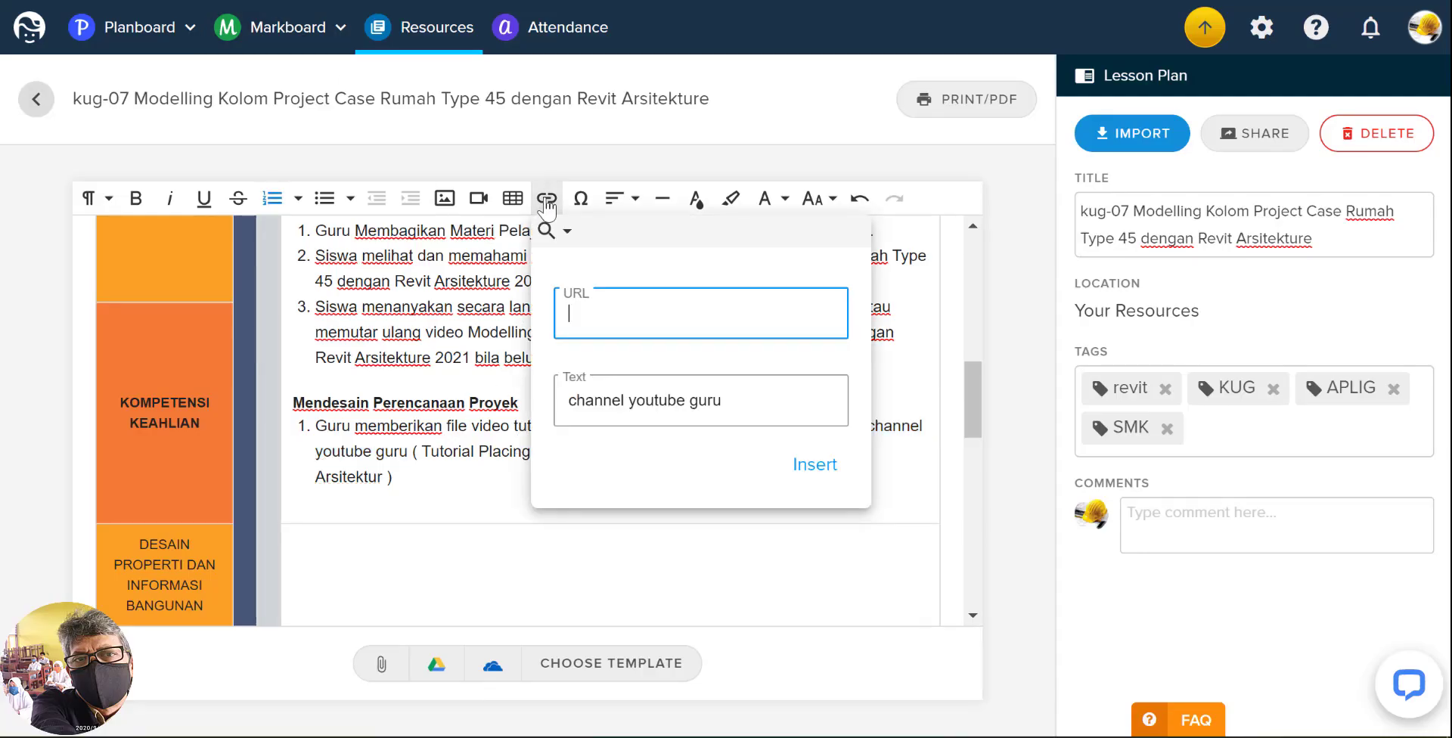
left_click(578, 318)
right_click(577, 317)
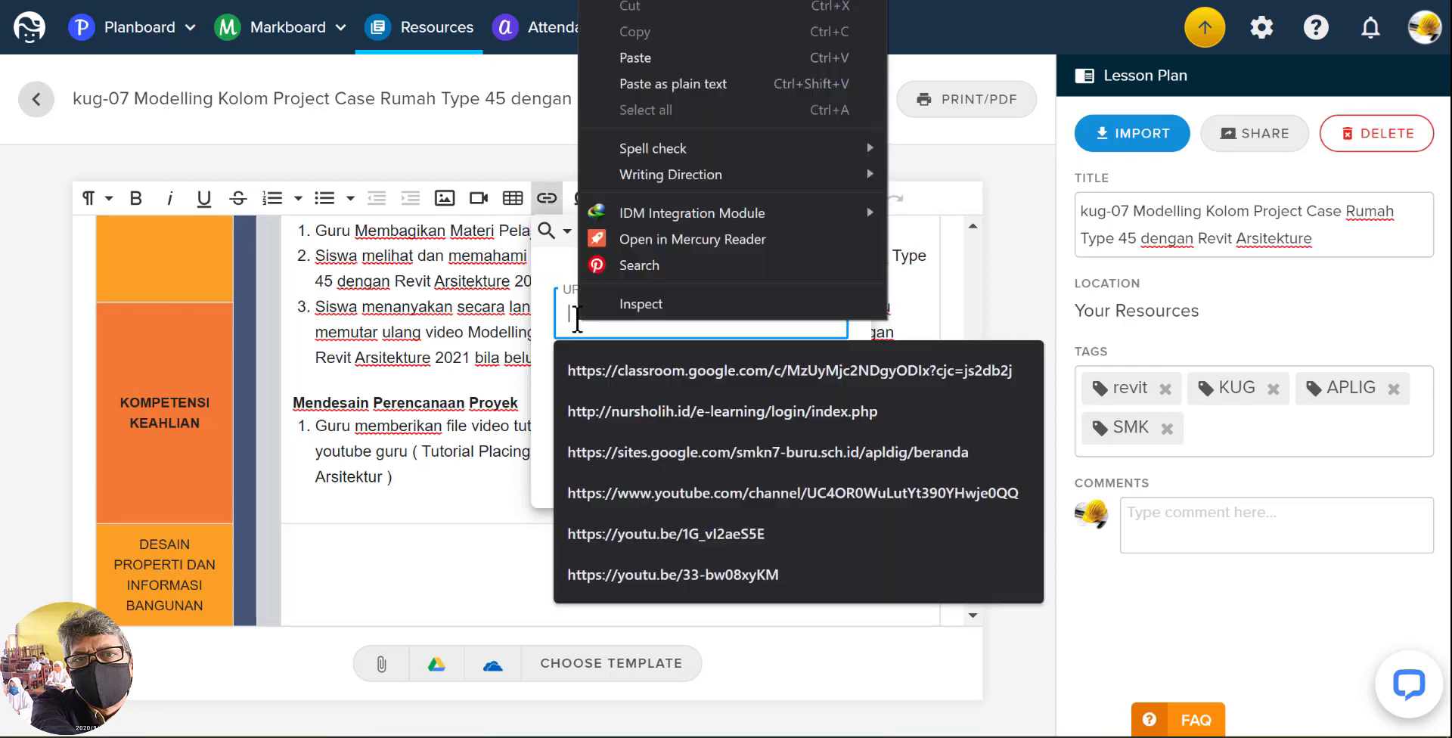
left_click(635, 54)
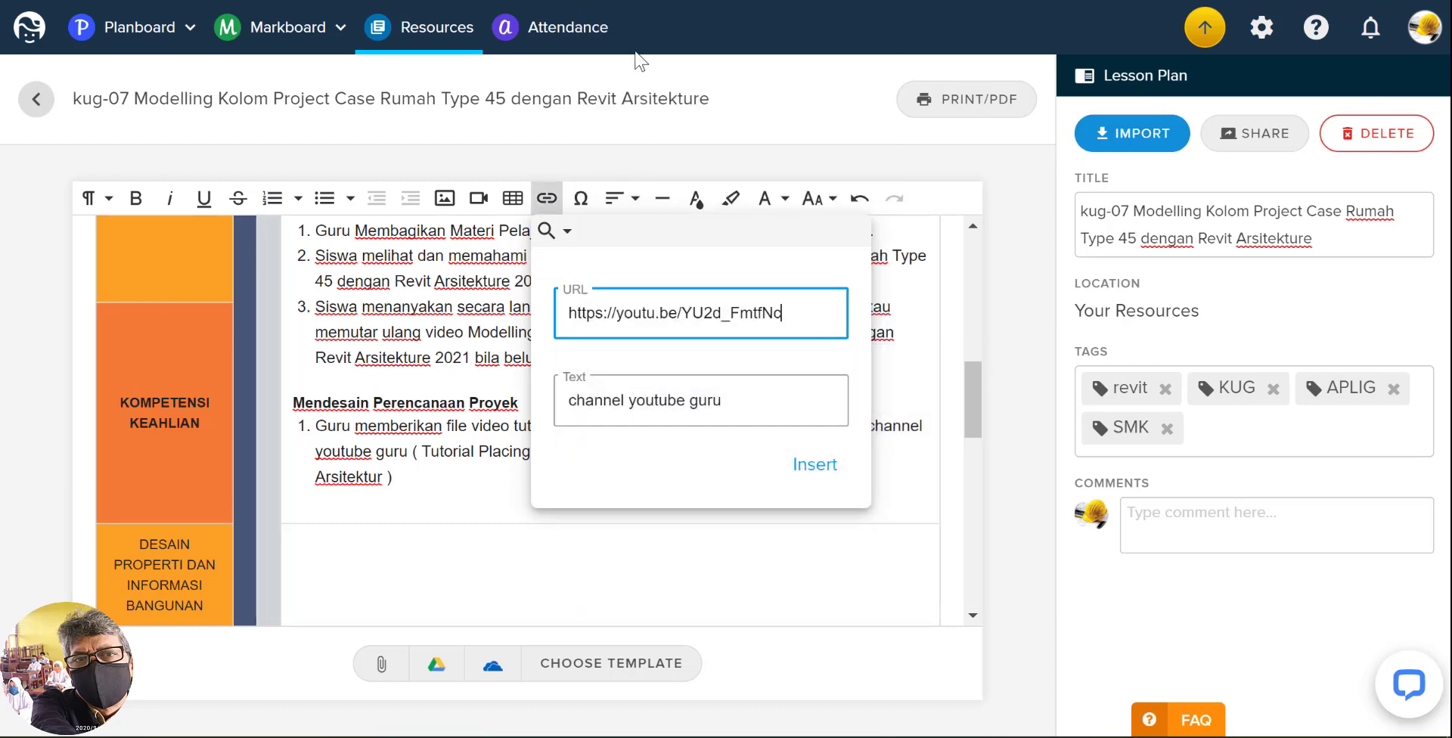
left_click(815, 466)
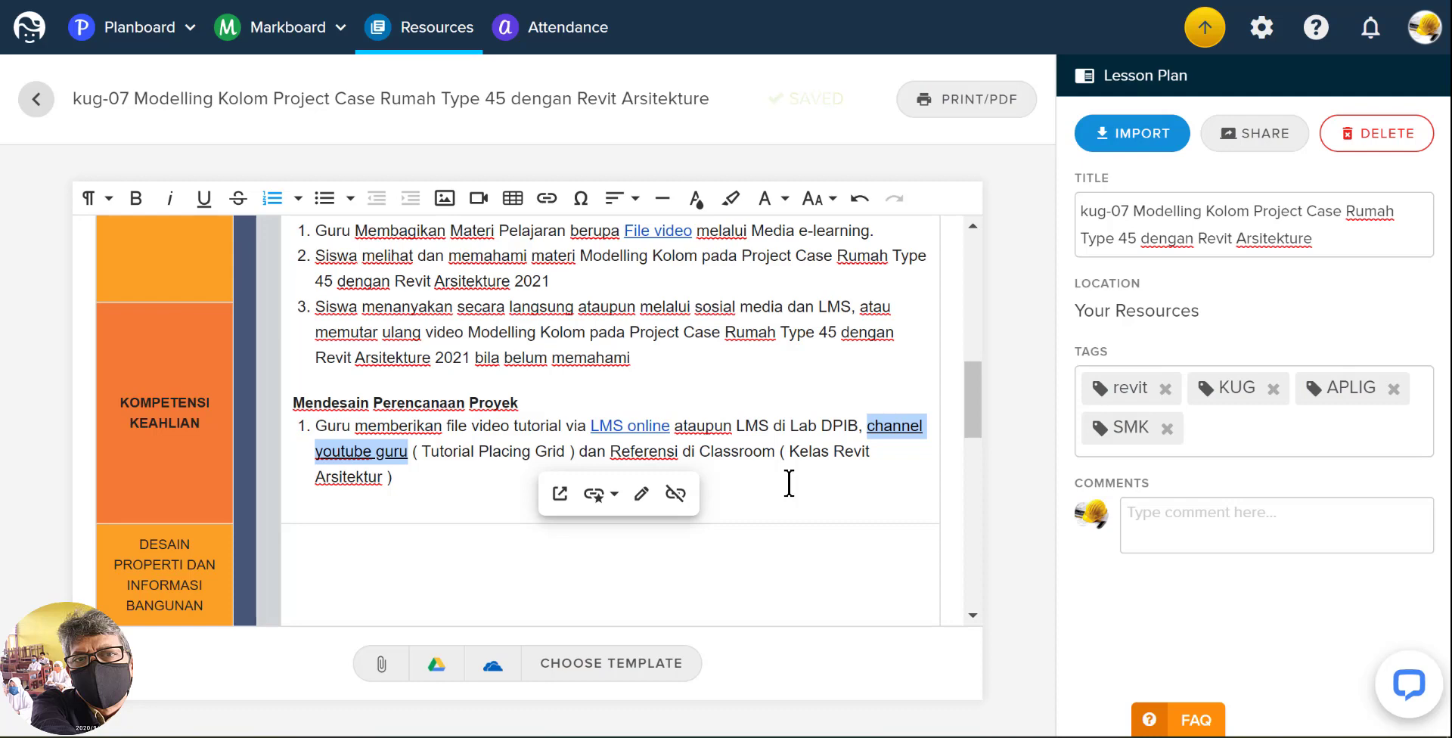
left_click(490, 485)
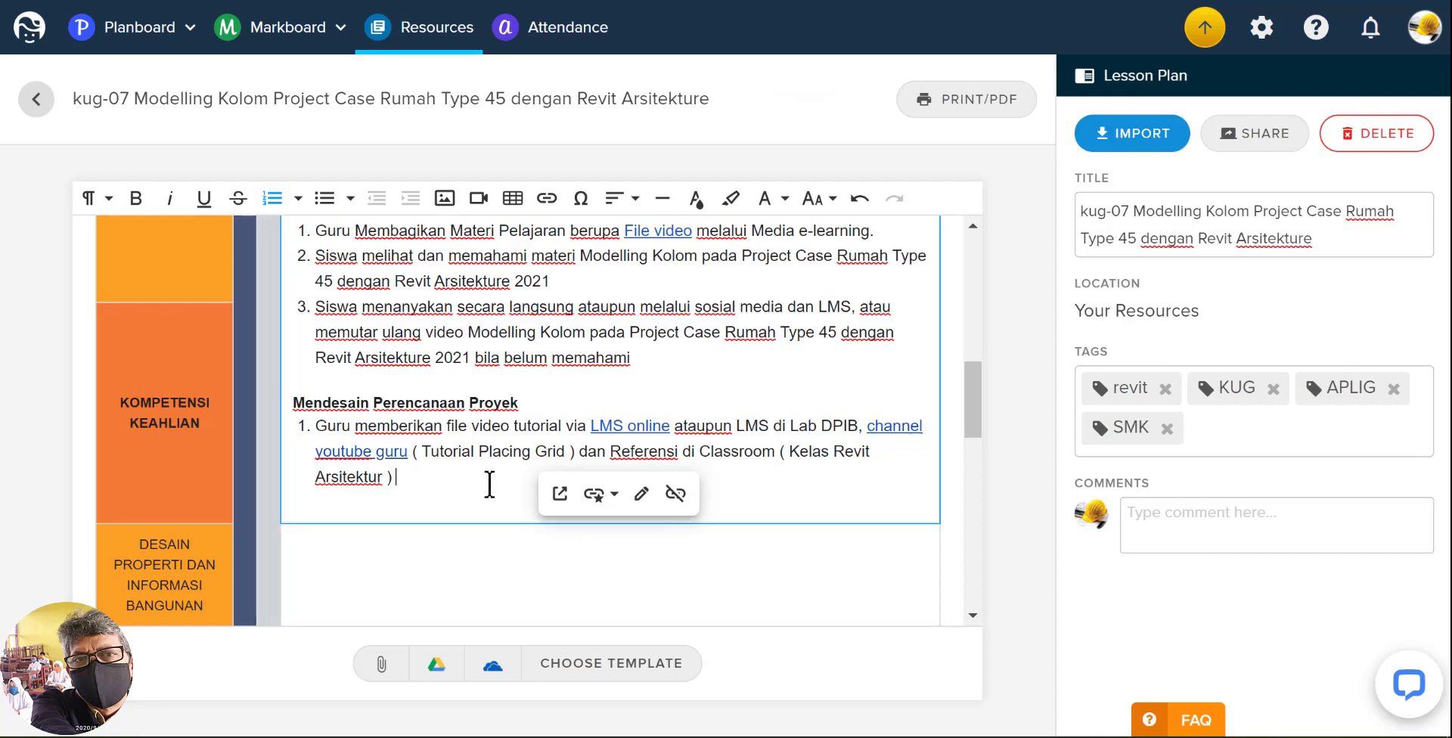
- Replace "Grid" with "Kolom" in the tutorial name in parentheses so it reads "Tutorial Placing Kolom"
left_click_drag(479, 452, 567, 452)
left_click(543, 452)
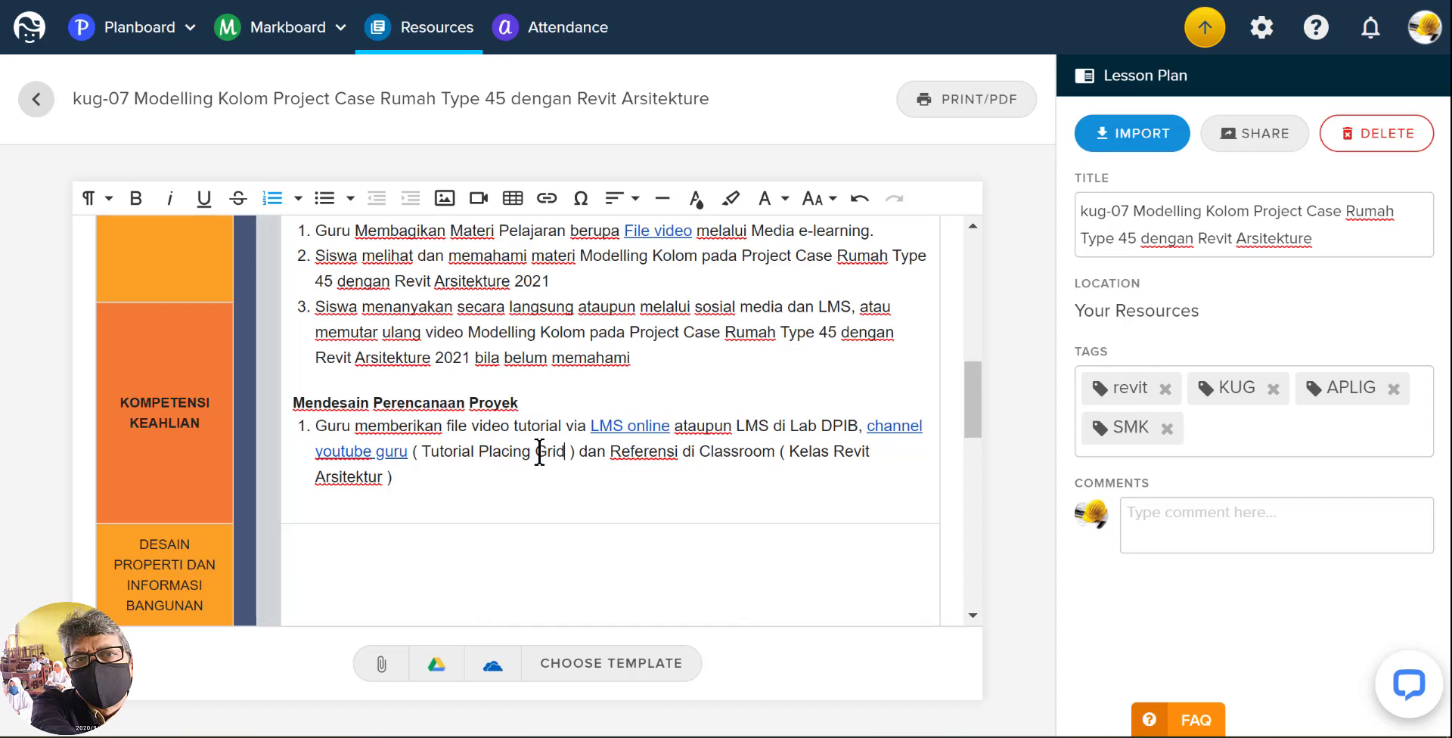
double_click(545, 451)
type("Kolom")
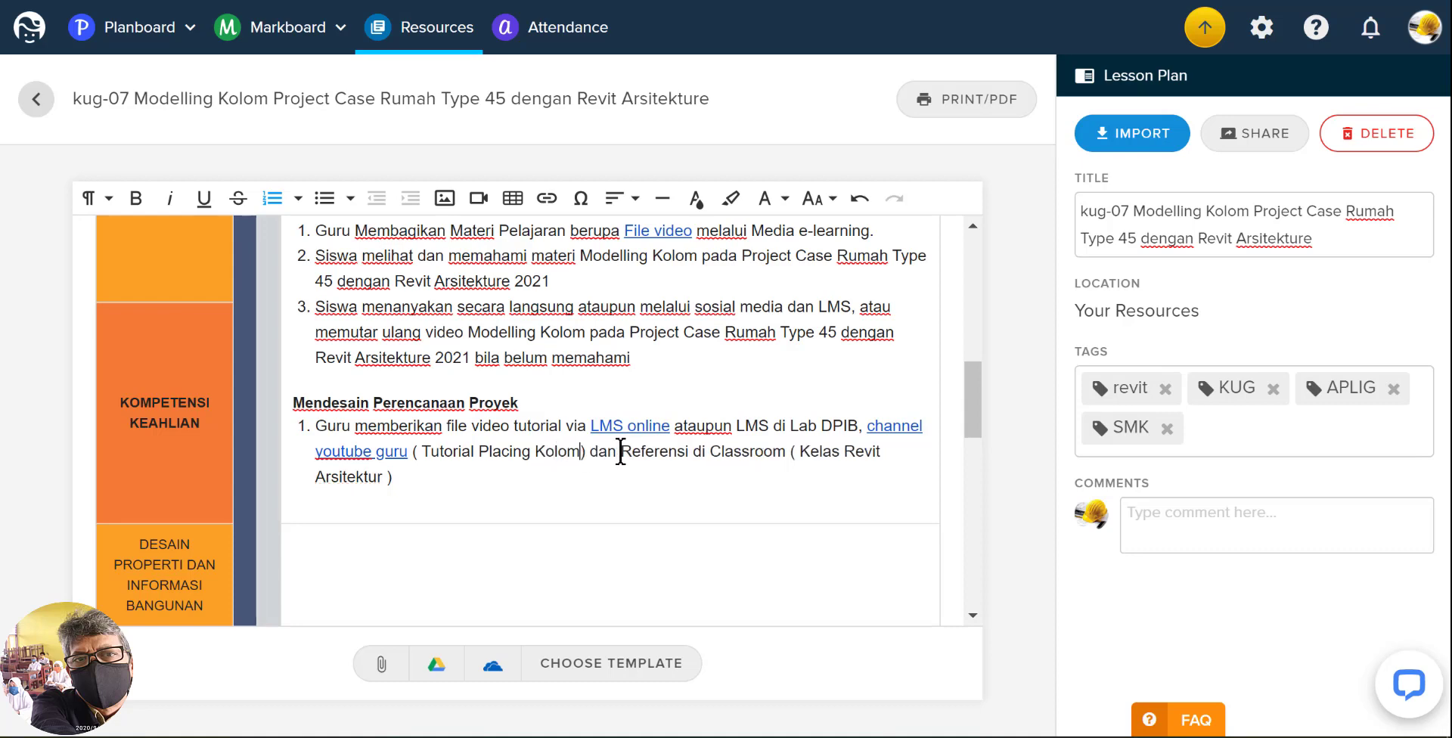
- Link "Referensi di Classroom" to the REVIT ARSITEKTUR class's invitation link from the Google Classroom class settings
left_click_drag(621, 452, 785, 454)
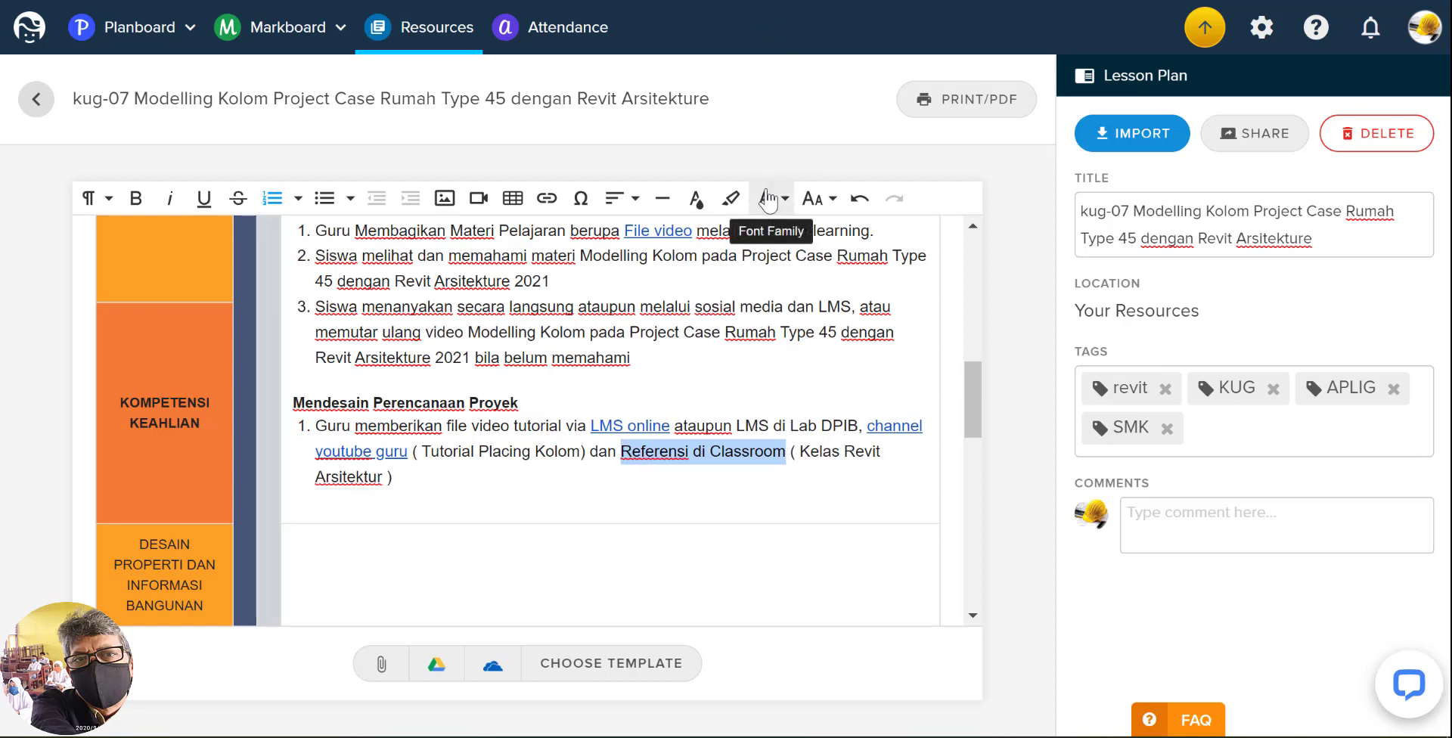
key("ctrl+Tab")
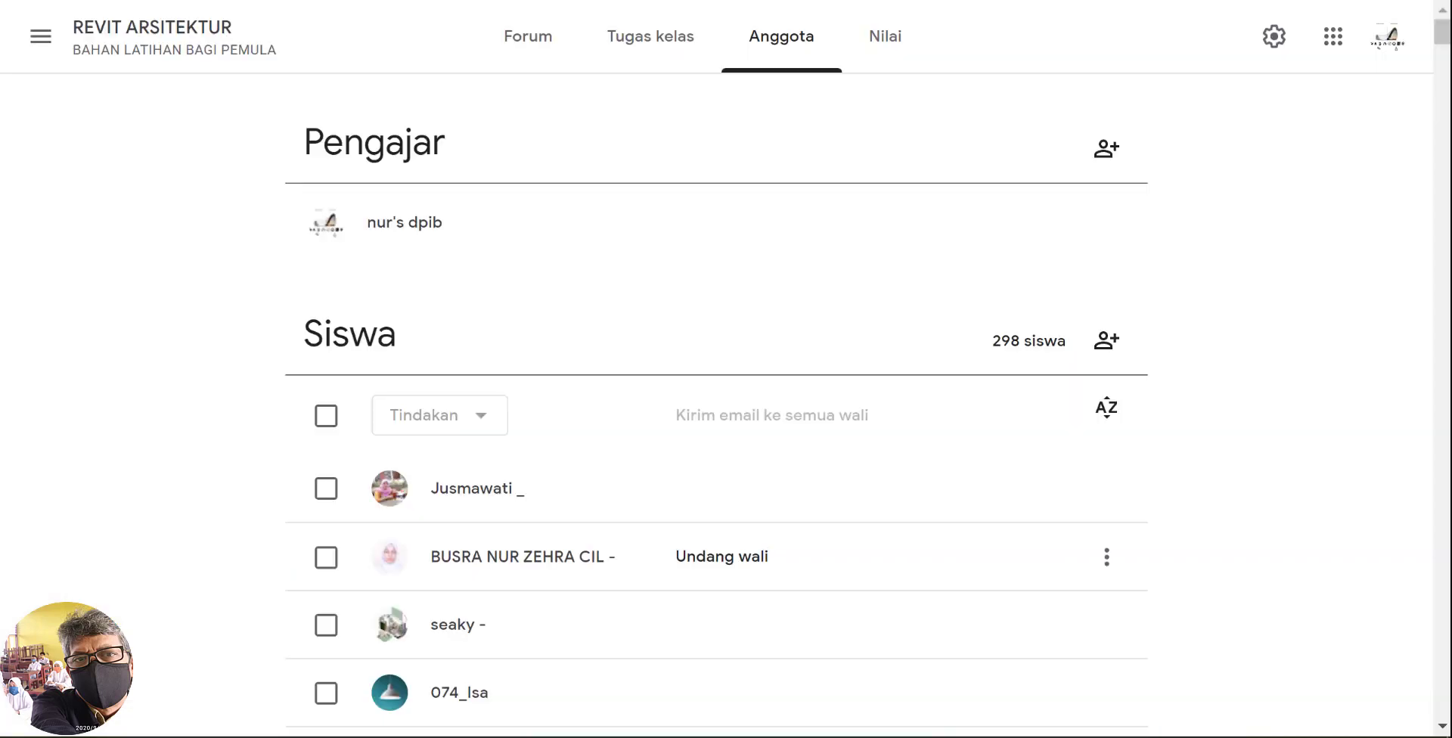
left_click(1276, 38)
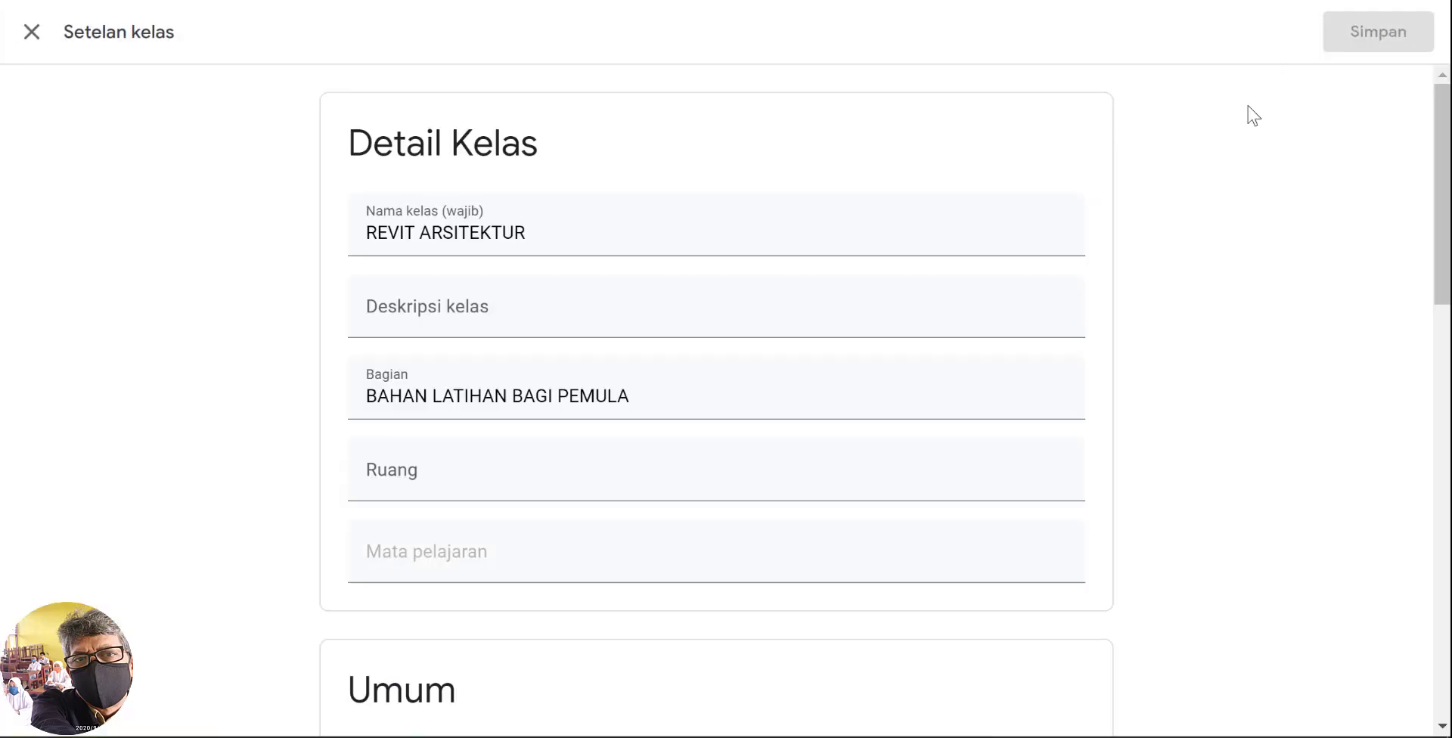
scroll(1010, 577, "down", 7)
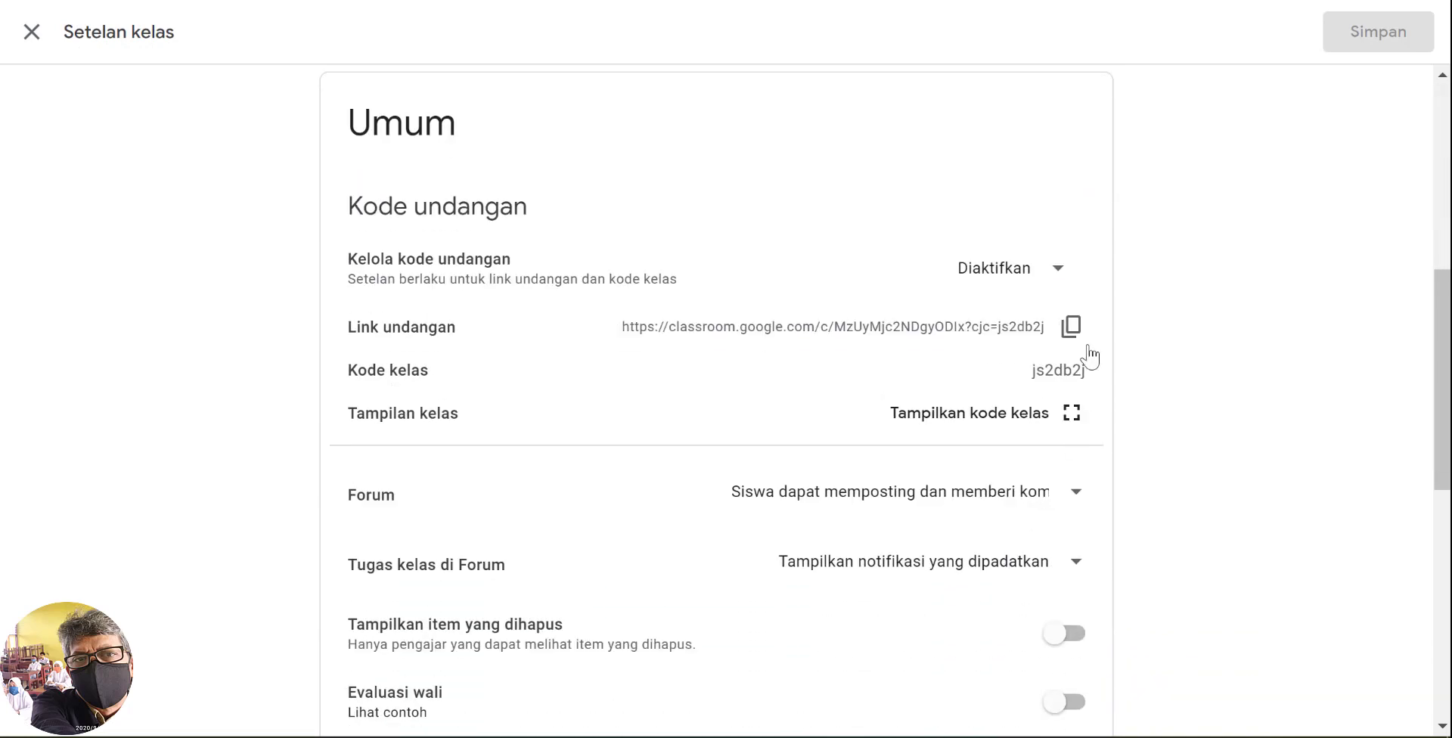
left_click(1071, 327)
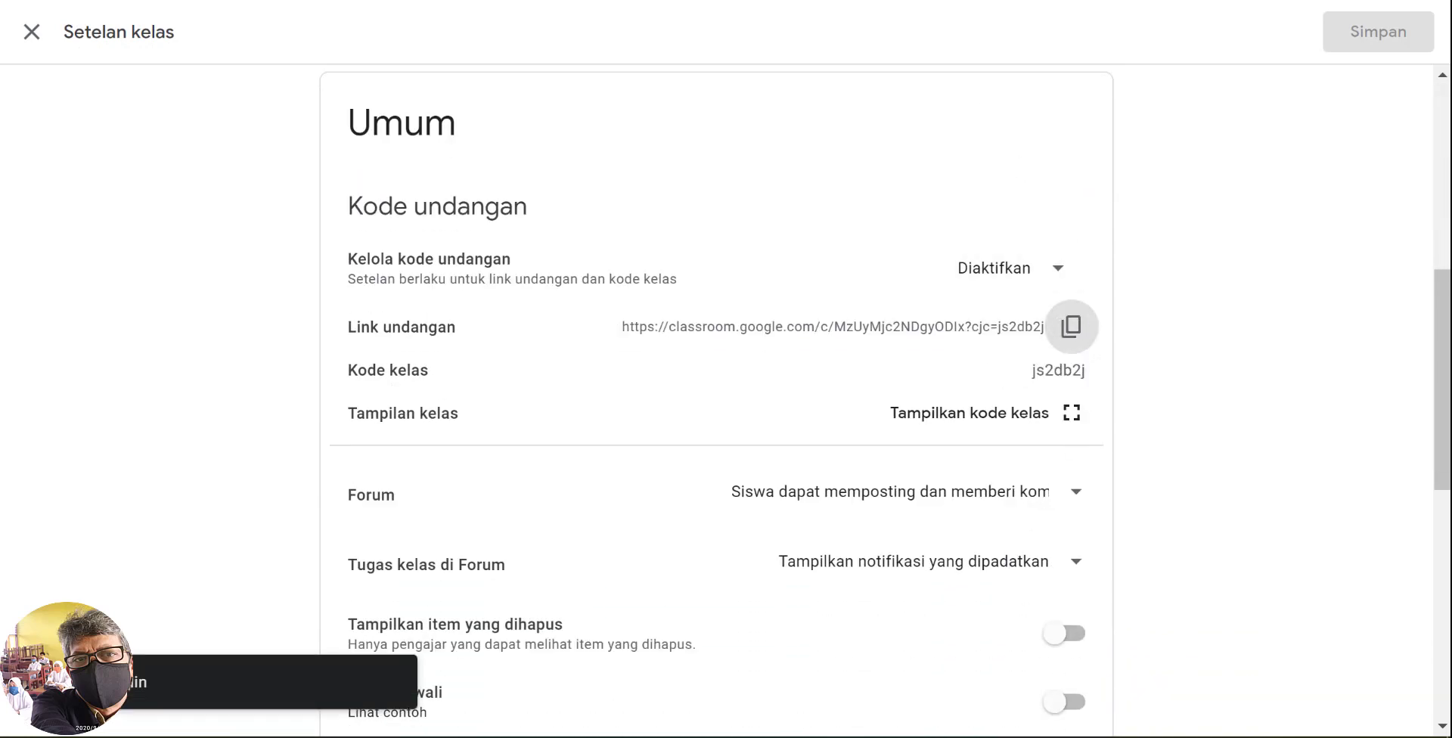
left_click(303, 1)
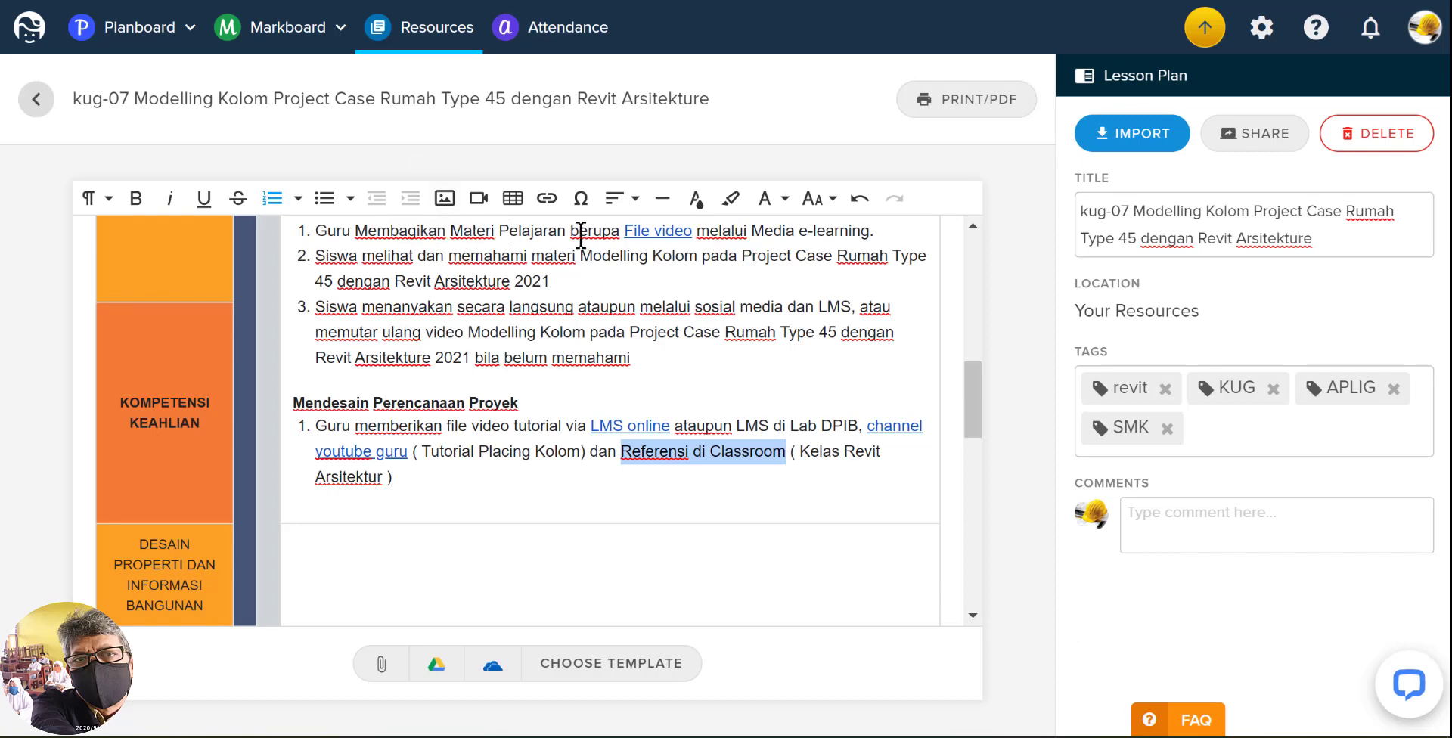
left_click(548, 198)
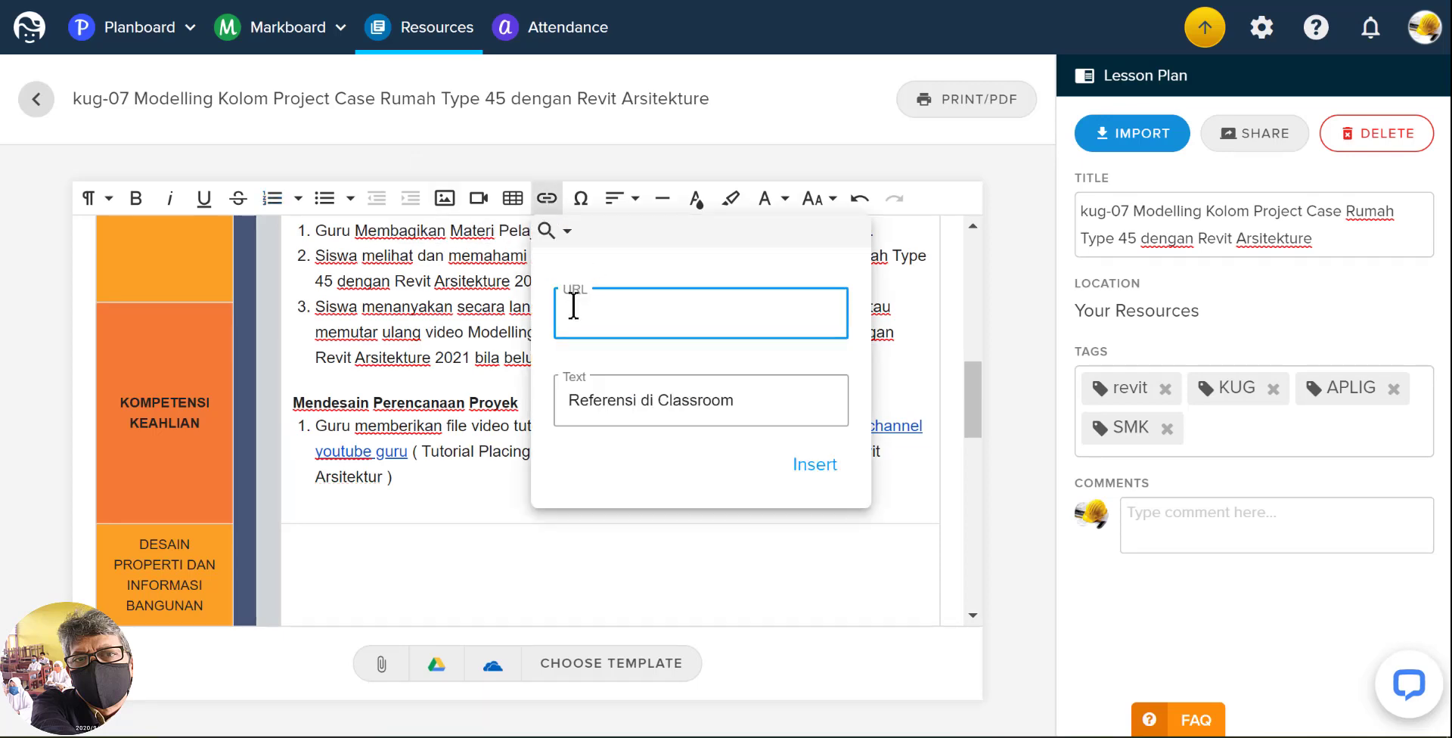
left_click(573, 313)
right_click(572, 312)
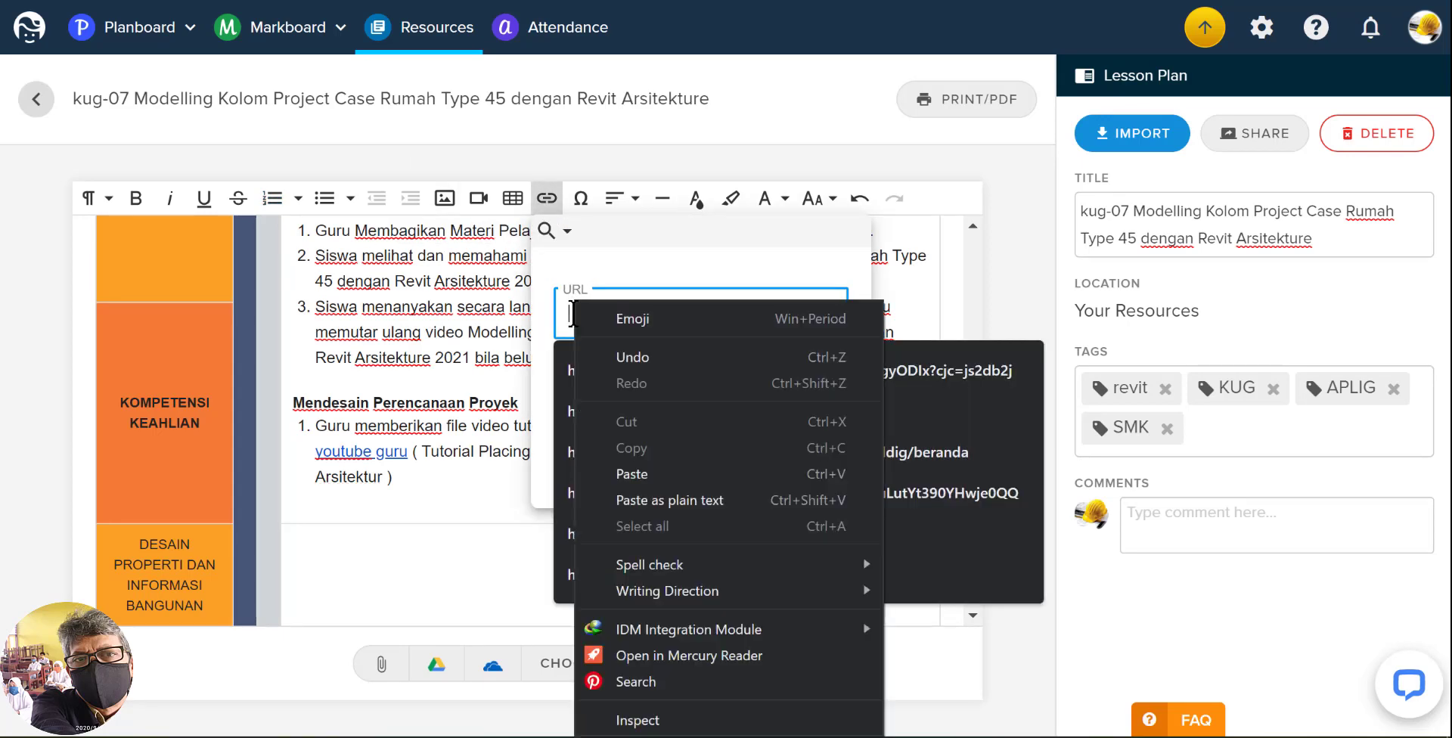
left_click(626, 472)
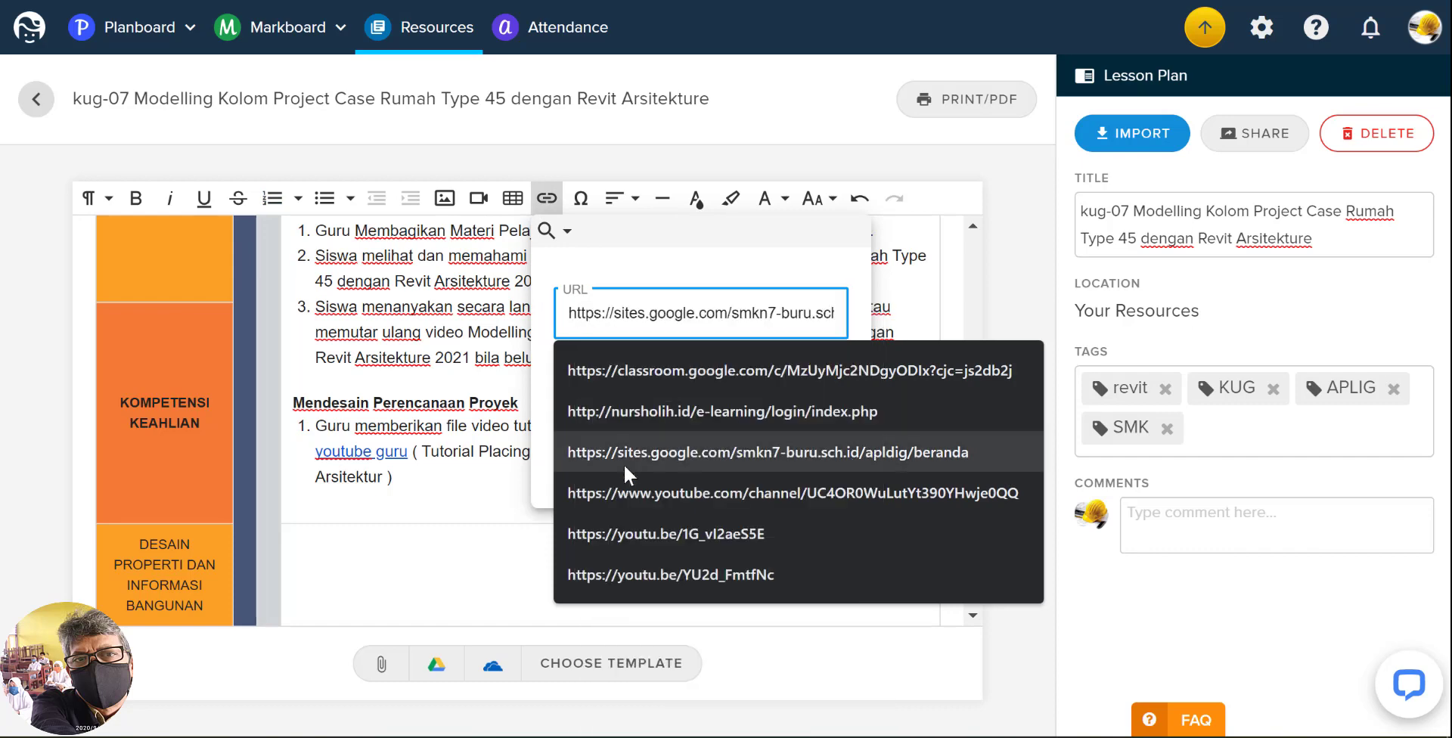
left_click(751, 372)
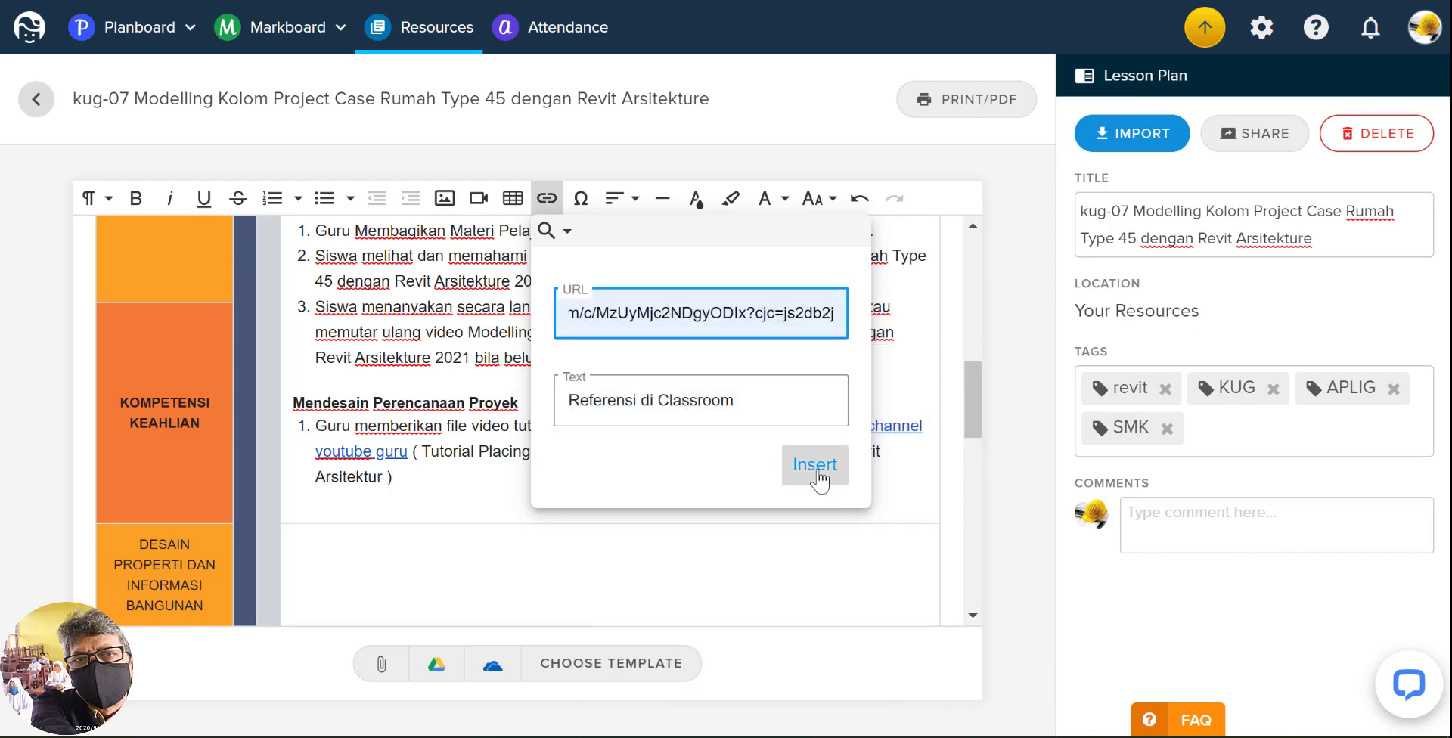
left_click(815, 469)
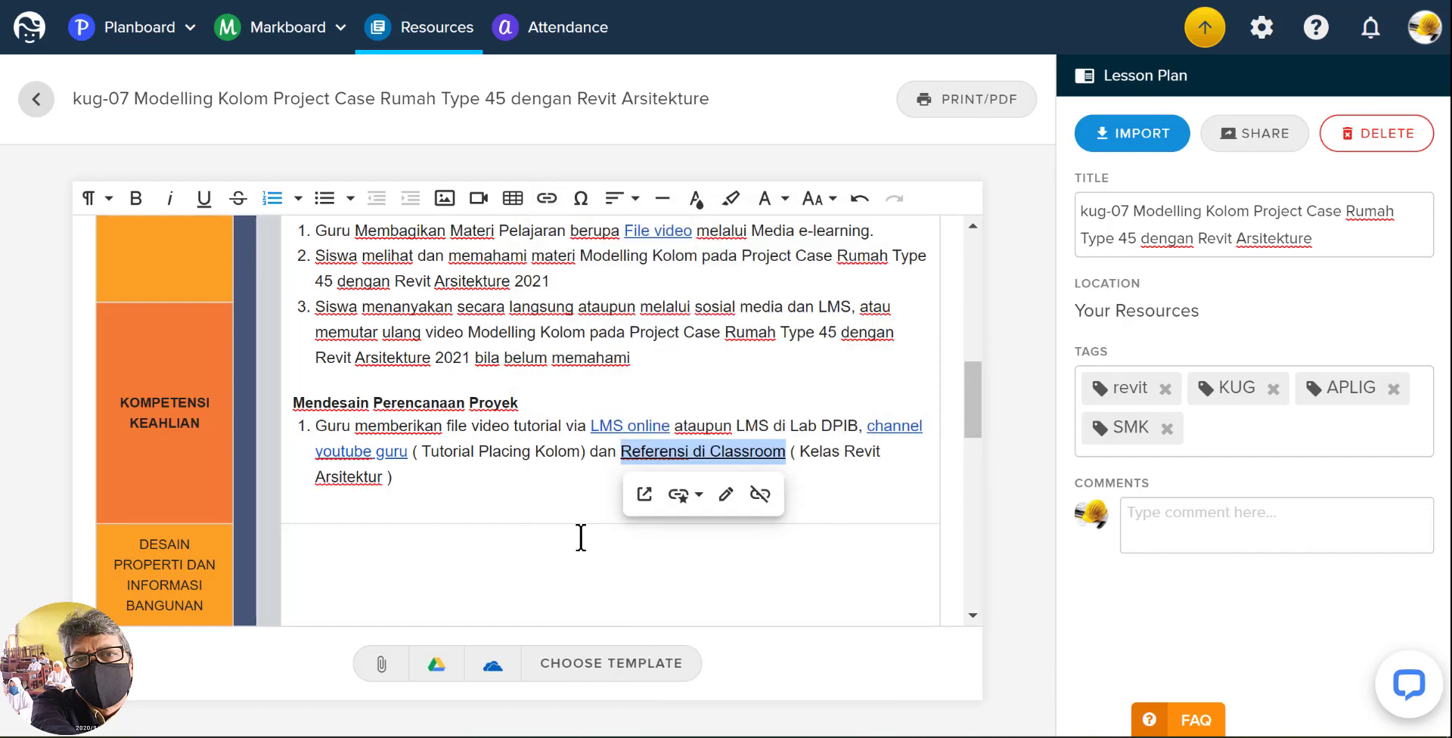
- Paste the numbered list of remaining project activities into the empty cell below the Mendesain Perencanaan Proyek section
left_click(506, 558)
scroll(506, 558, "down", 3)
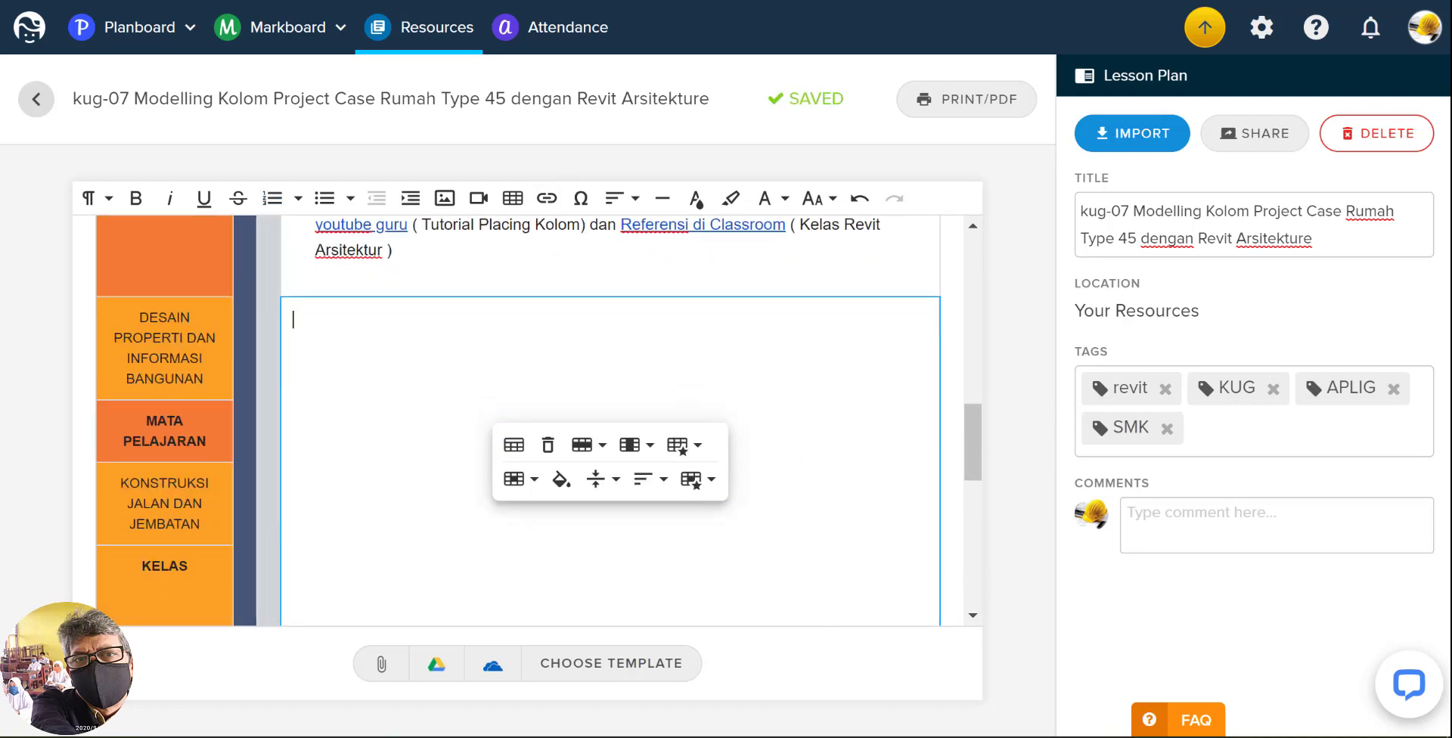
mouse_move(1107, 737)
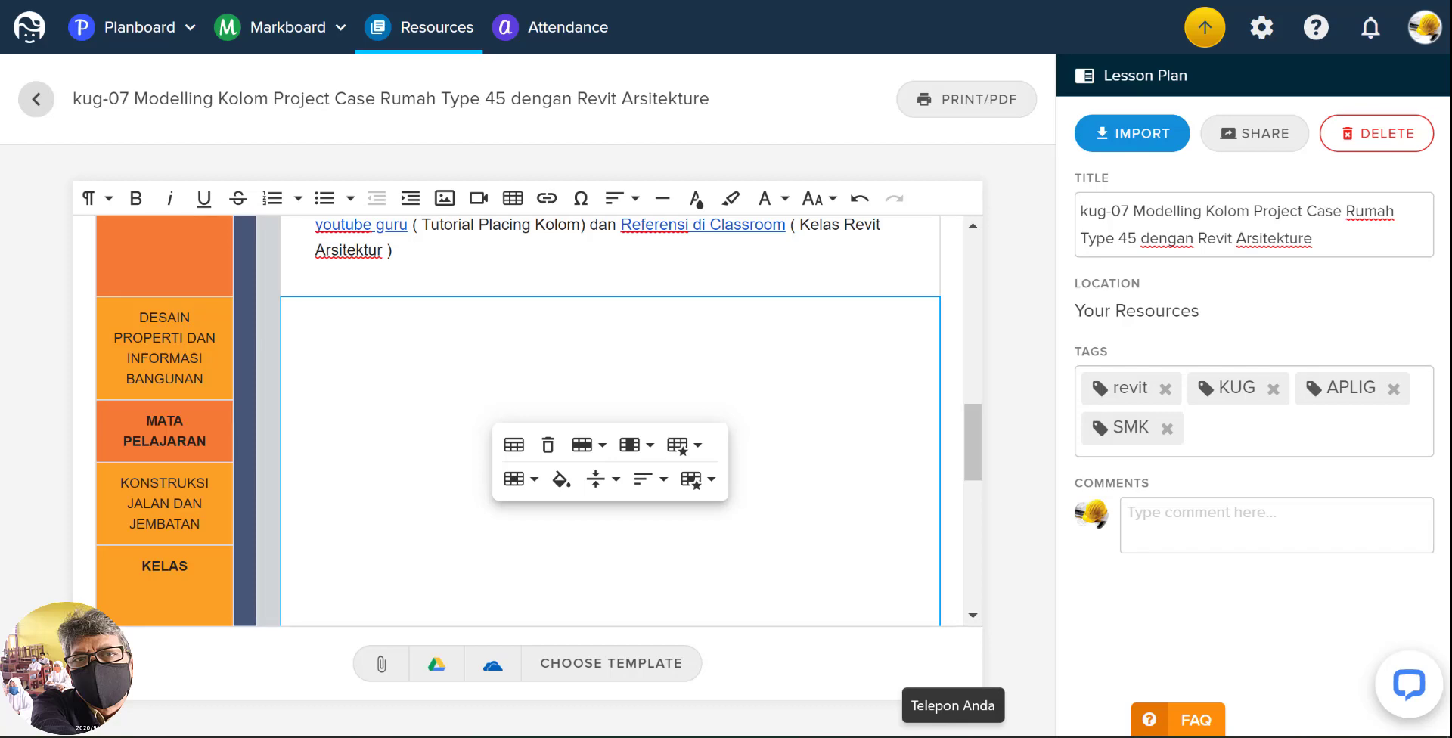
key("ctrl+v")
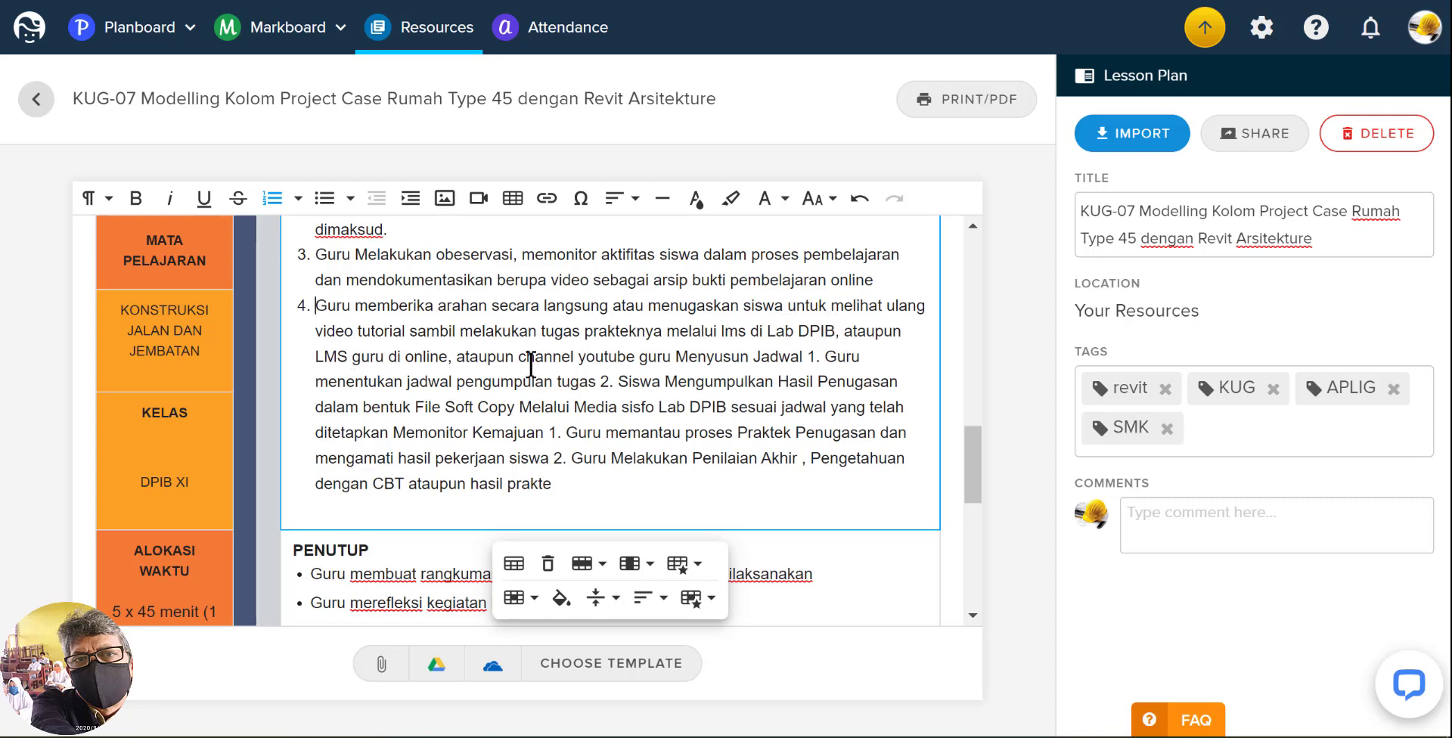
- Link "LMS guru di online" in point 4 of the pasted activities to the address copied from the Moodle e-learning site
left_click_drag(314, 357, 448, 357)
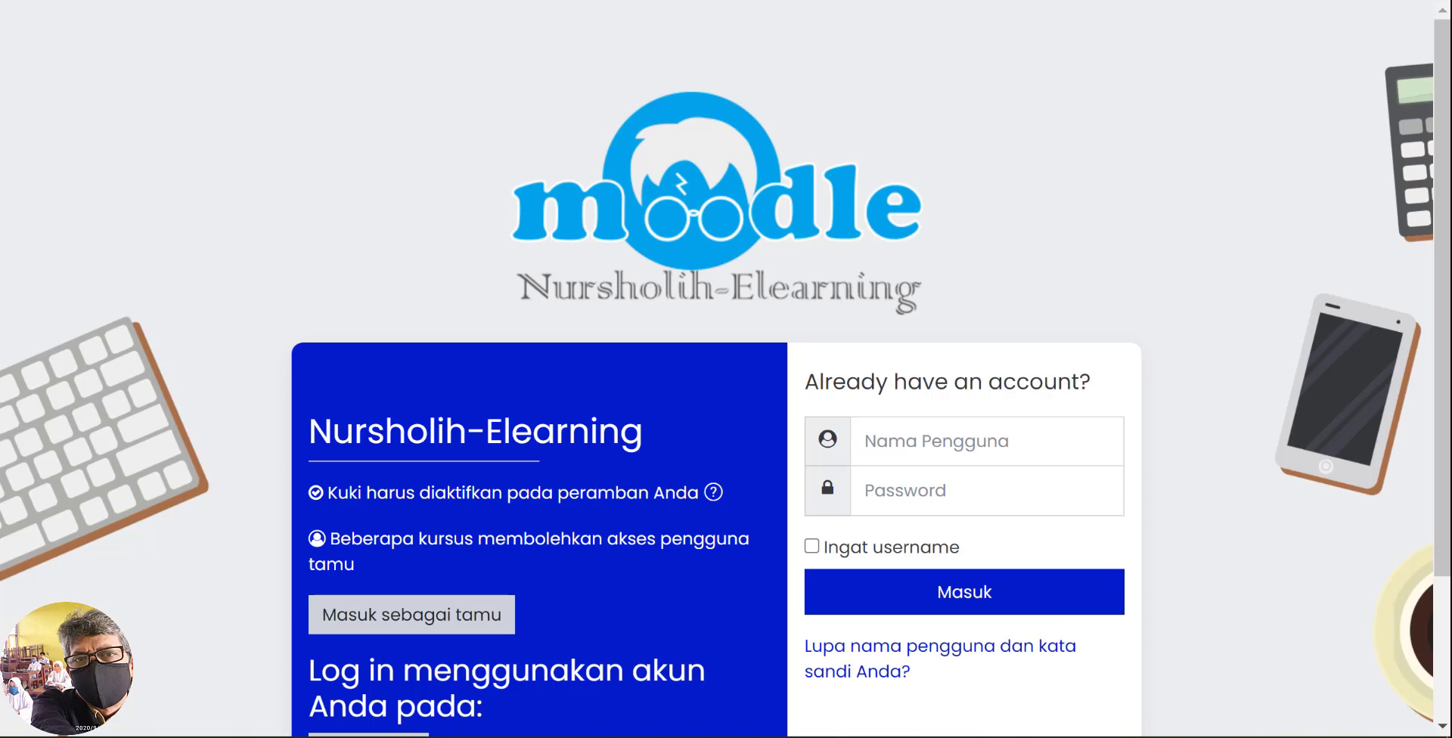
right_click(433, 0)
left_click(484, 99)
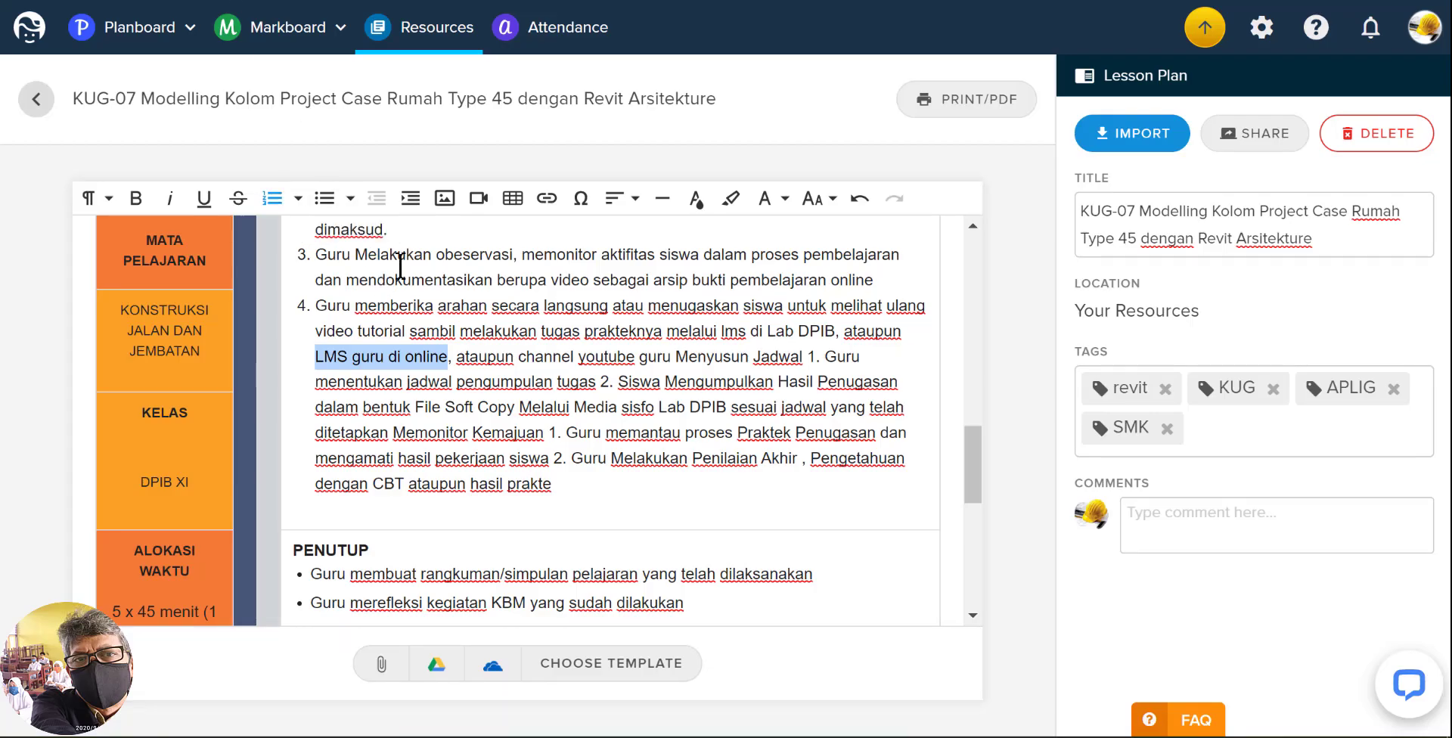
left_click(547, 199)
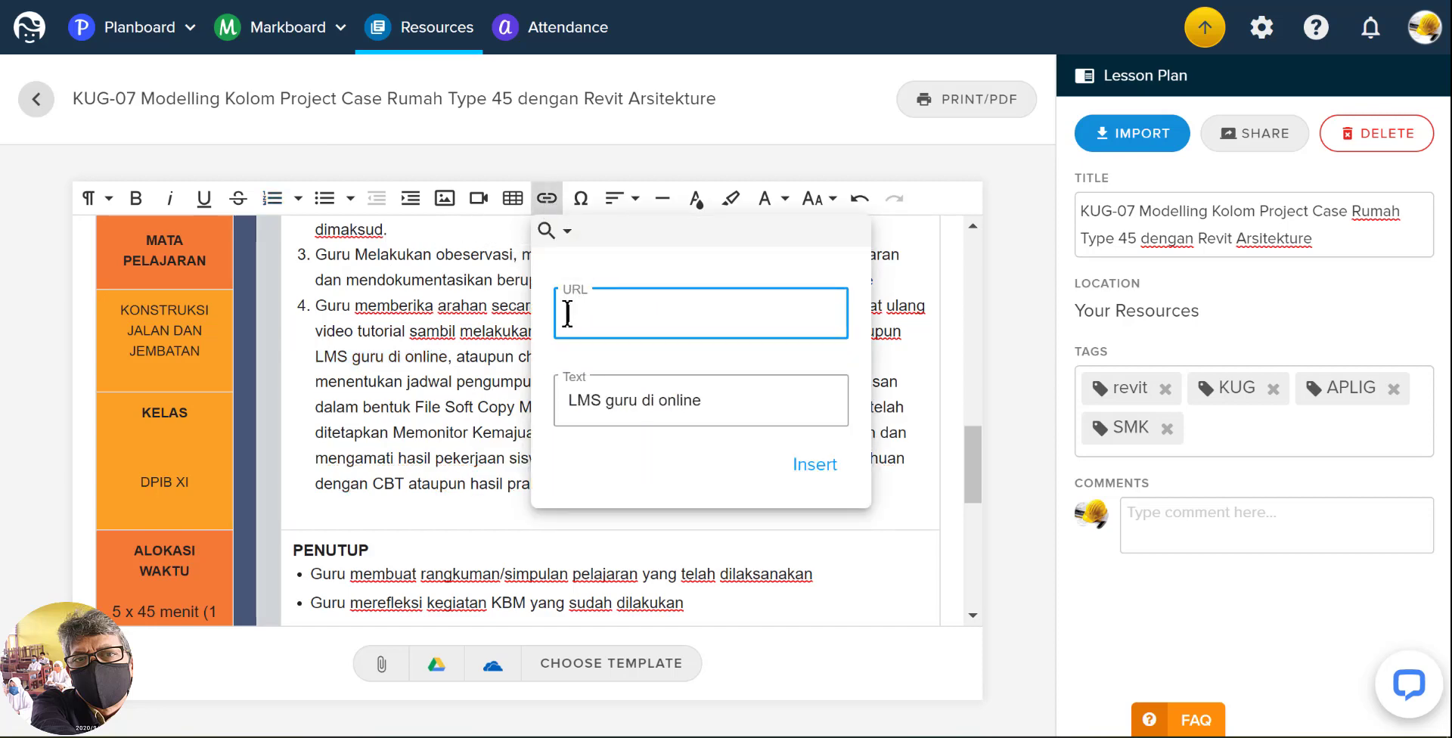
right_click(568, 301)
left_click(626, 474)
left_click(814, 463)
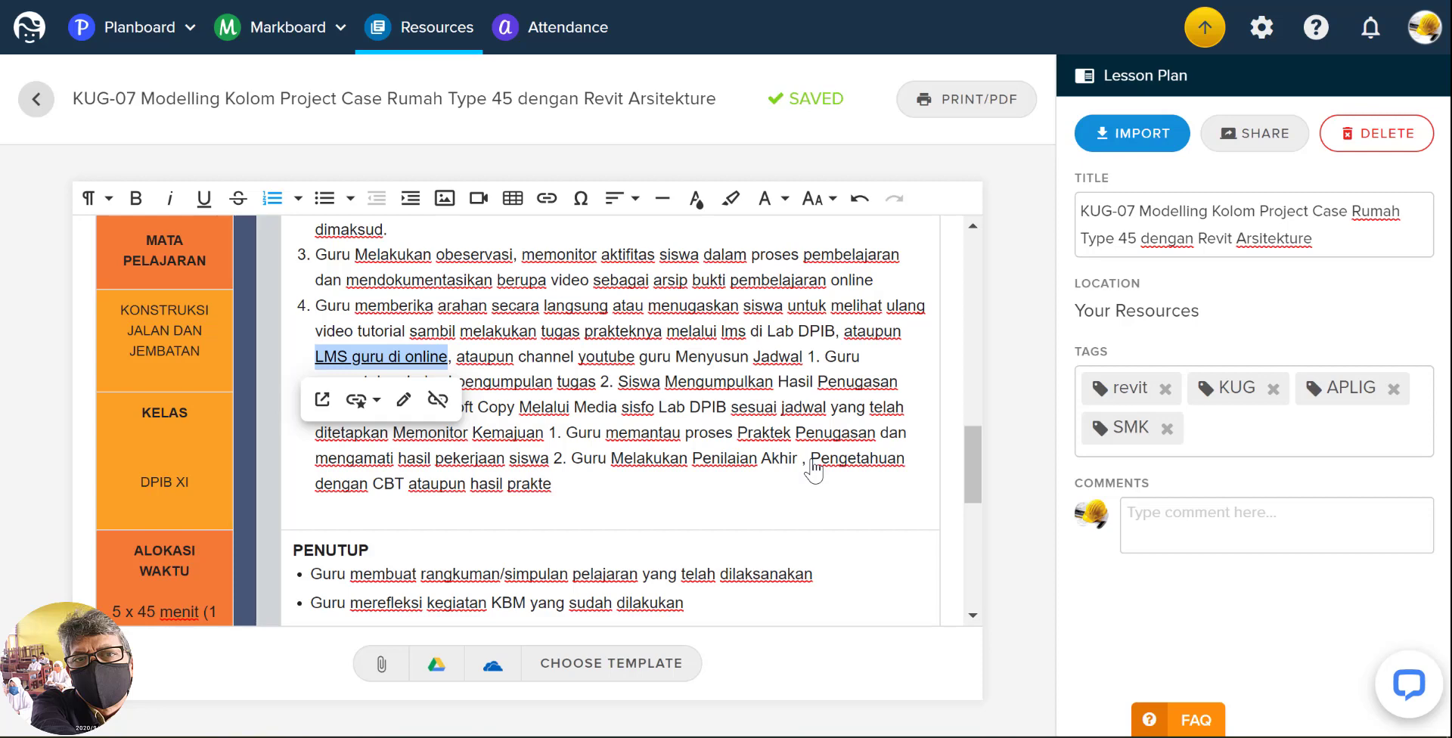
left_click(553, 360)
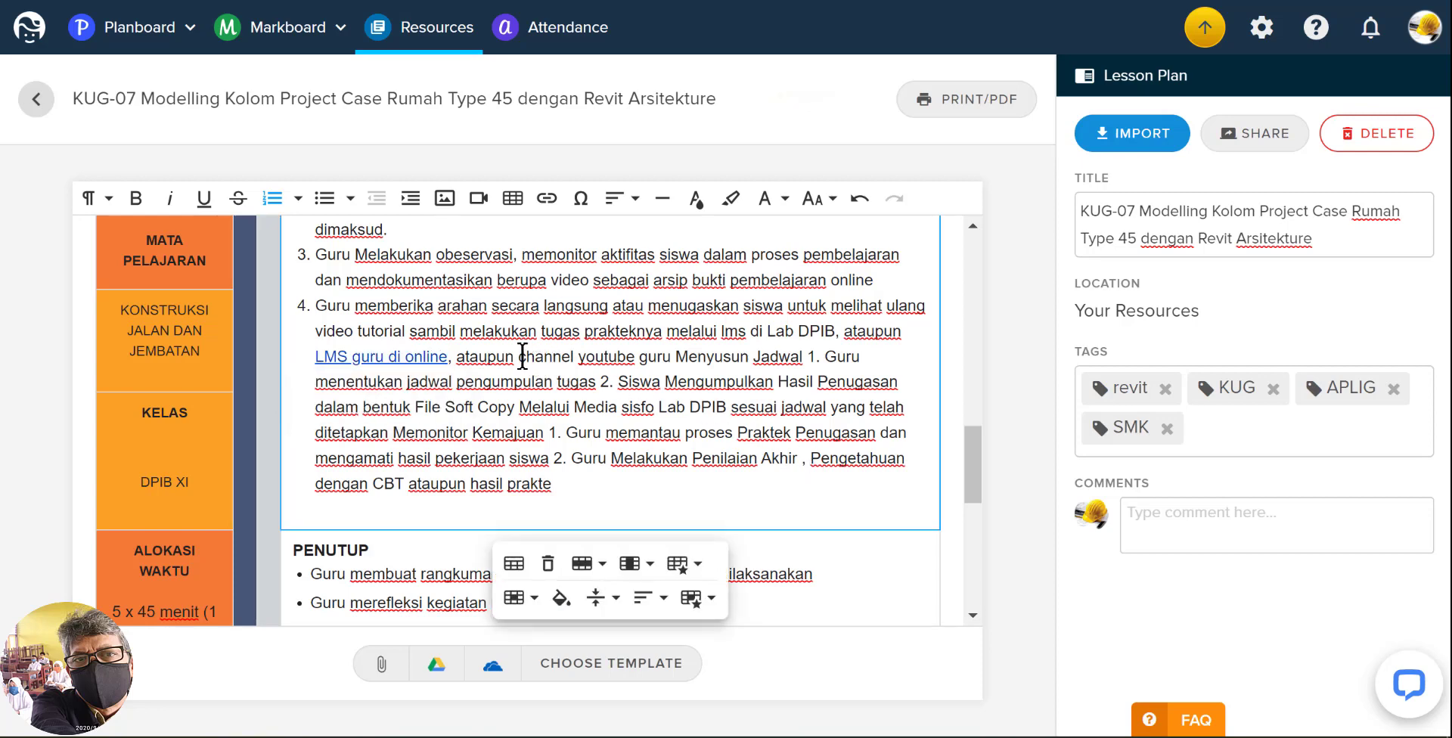
- Link "channel youtube guru" in point 4 to the video link copied from the 07. PLACING SLOOF details in YouTube Studio
left_click_drag(526, 357, 672, 356)
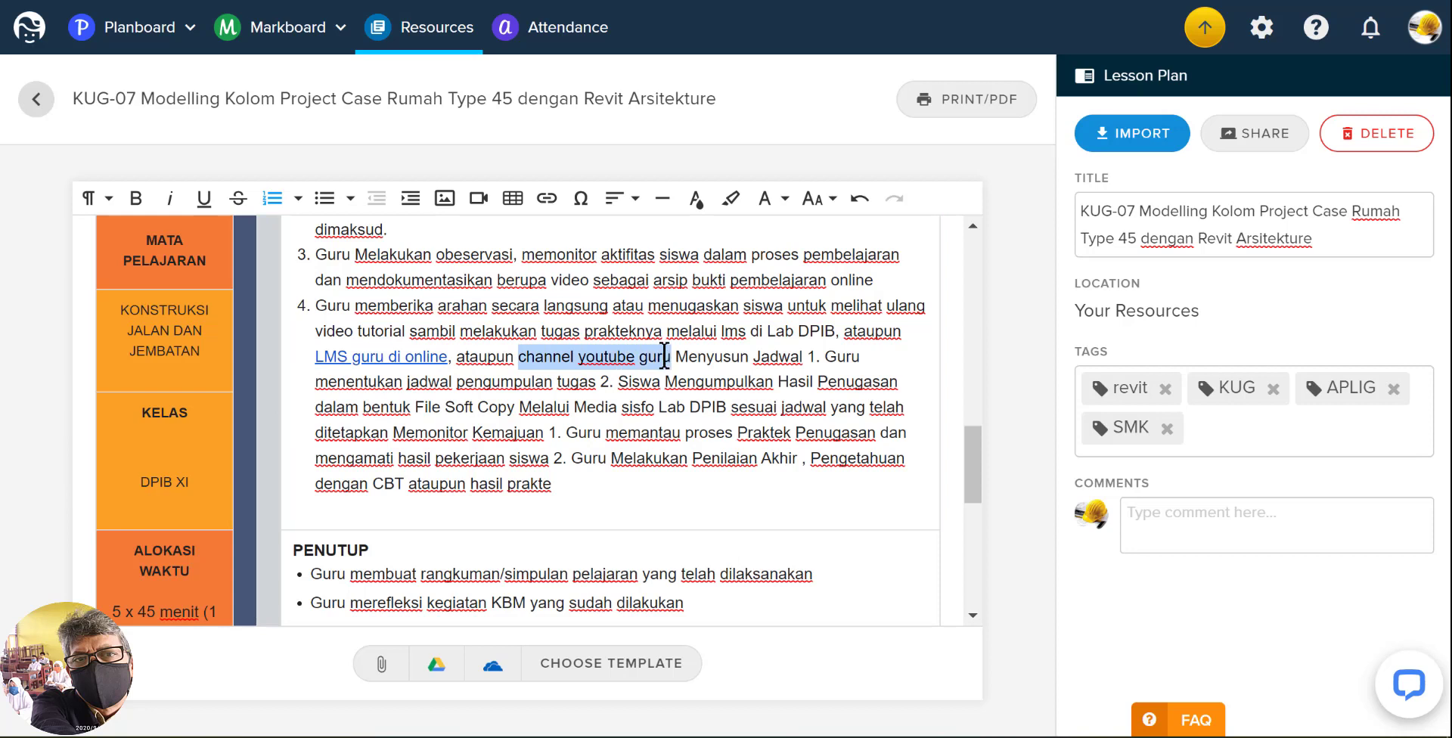
left_click(547, 199)
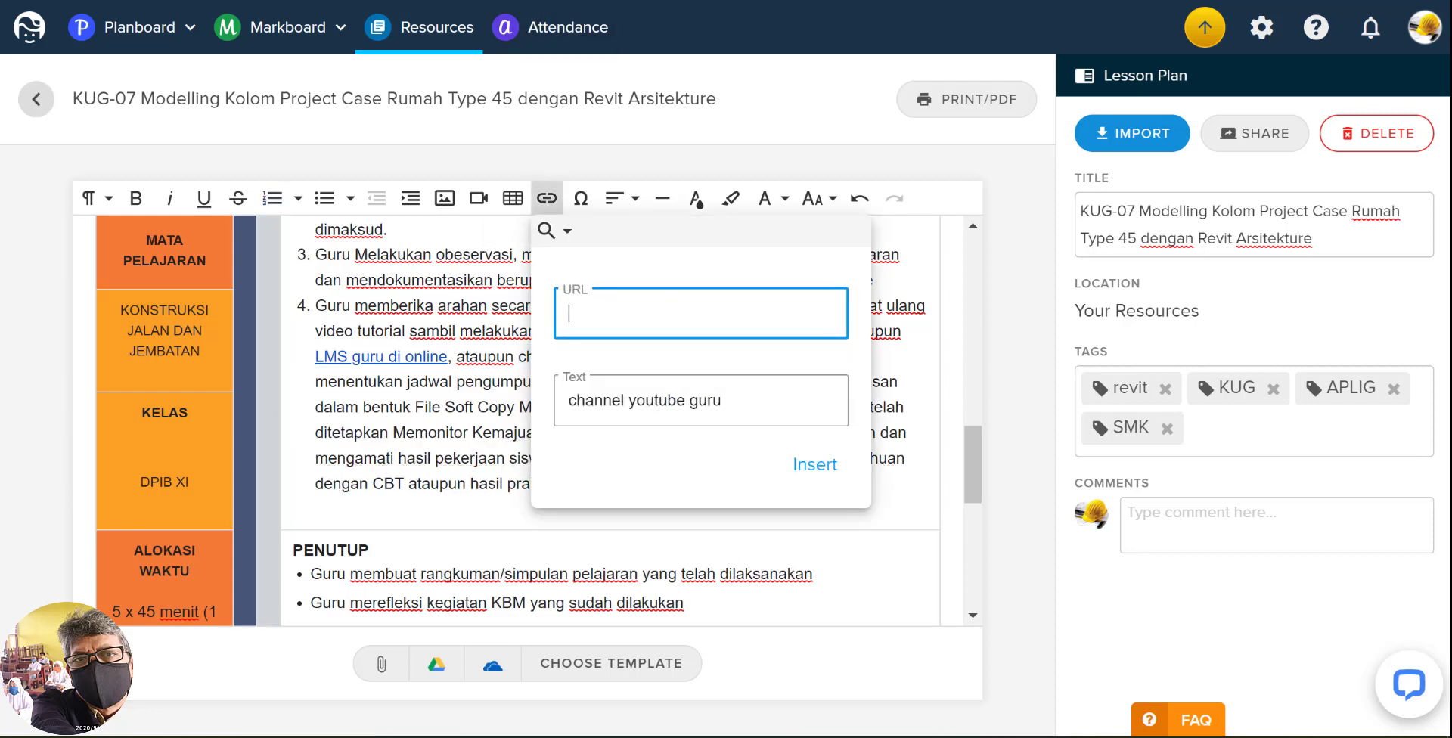
key("alt+Tab")
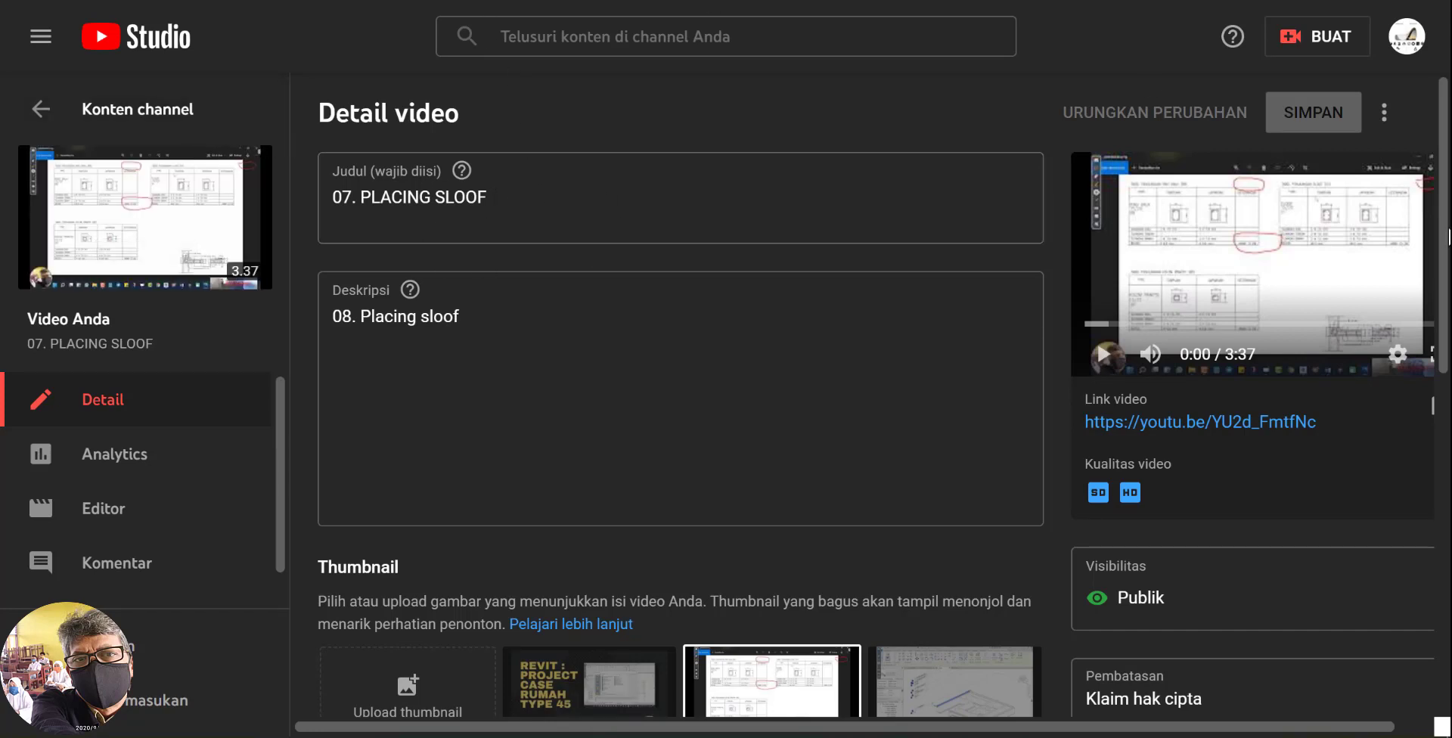
left_click(1433, 410)
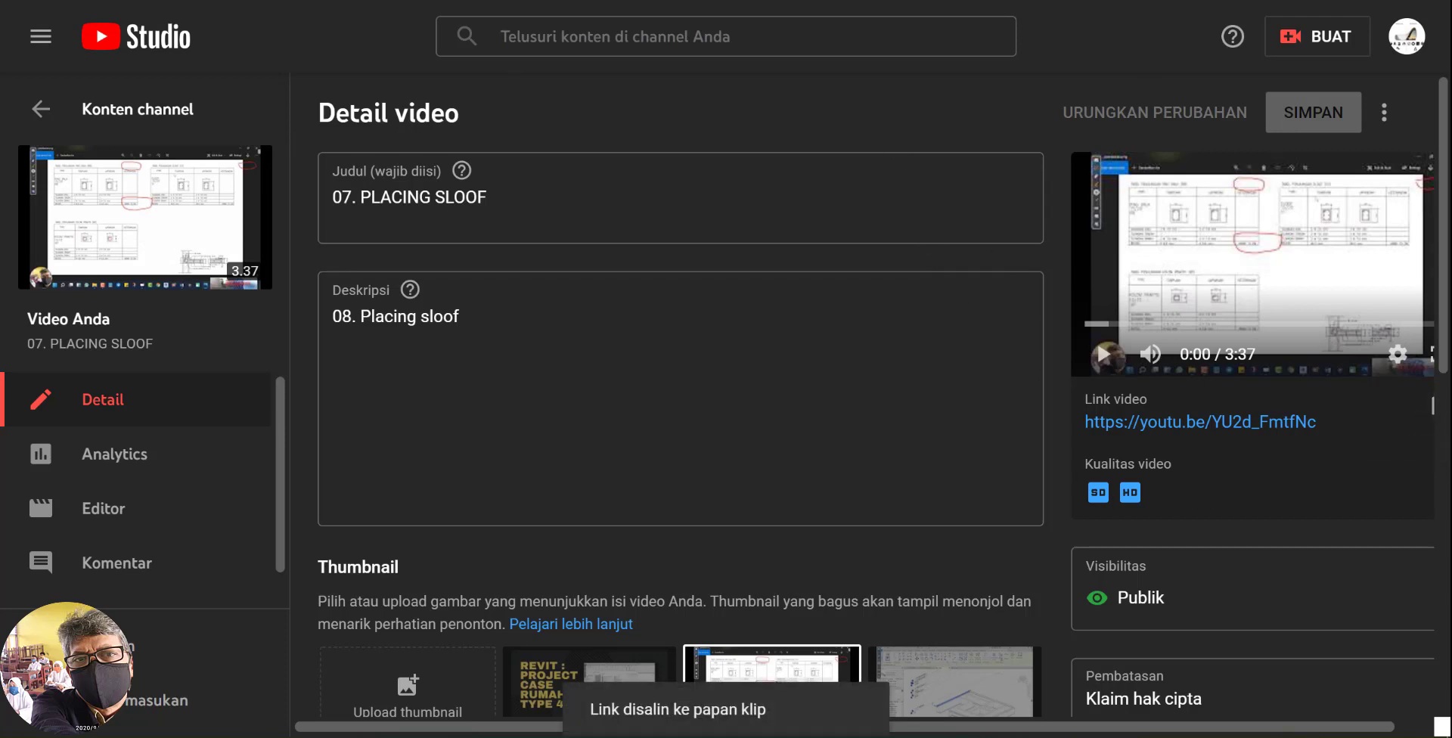
key("alt+Tab")
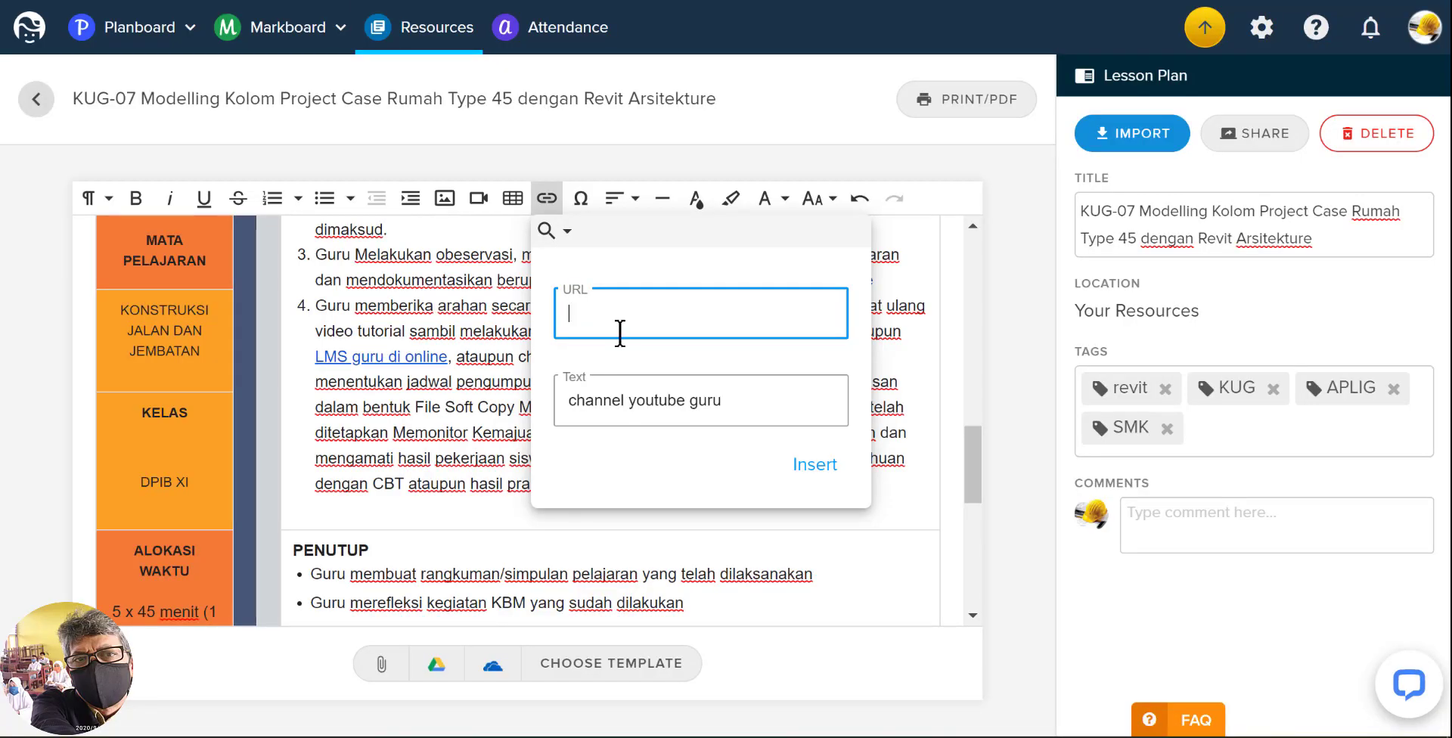
right_click(570, 318)
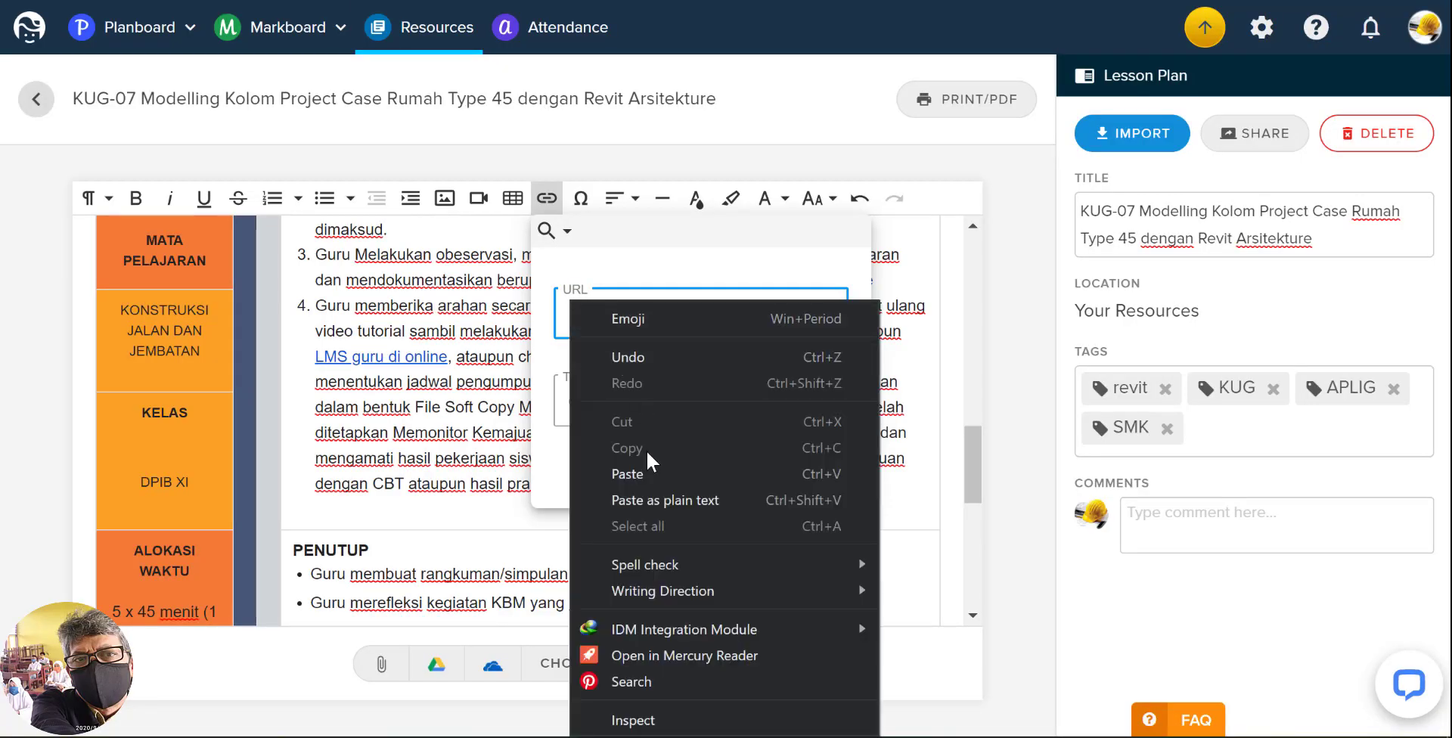
left_click(627, 474)
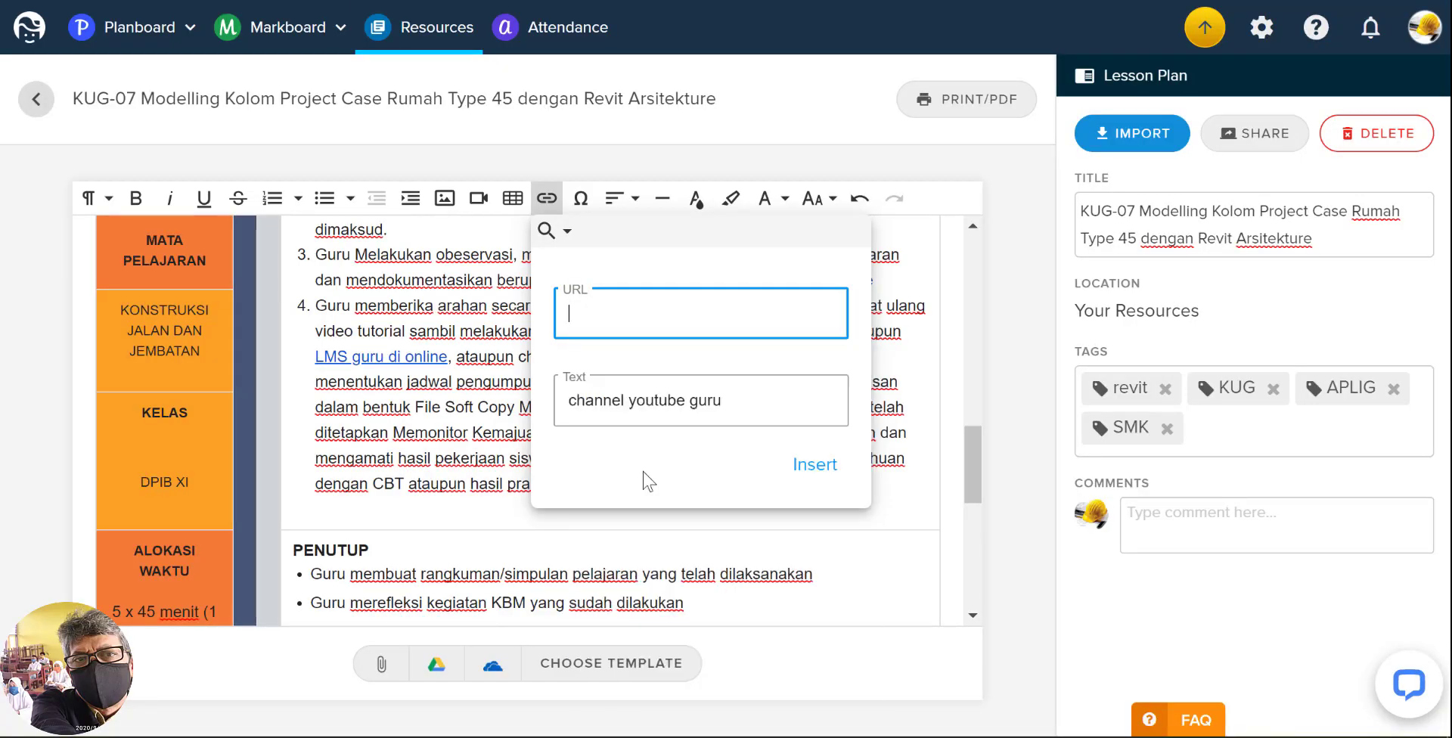
left_click(828, 461)
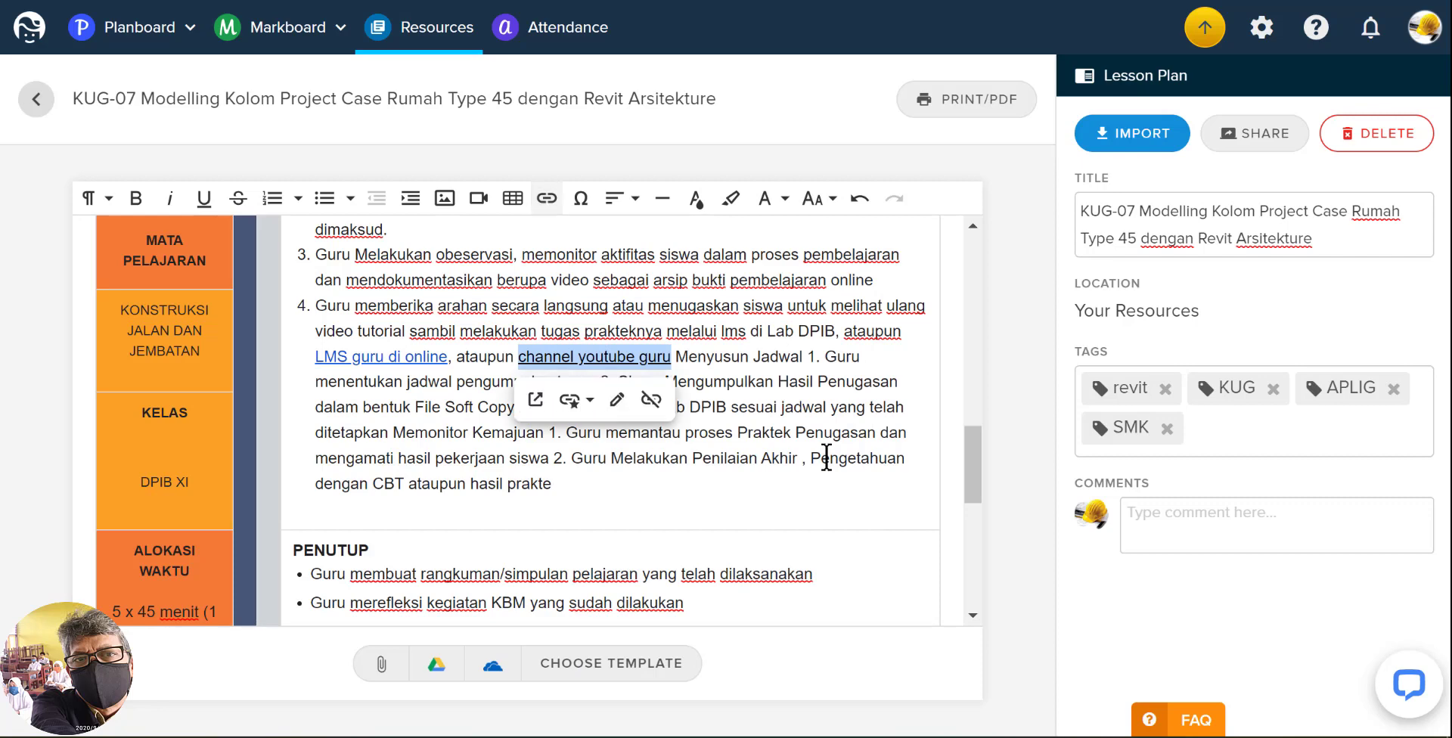
- Split the text from "Menyusun Jadwal" onward off point 4 into an unnumbered paragraph and make "Menyusun Jadwal" bold
left_click(678, 357)
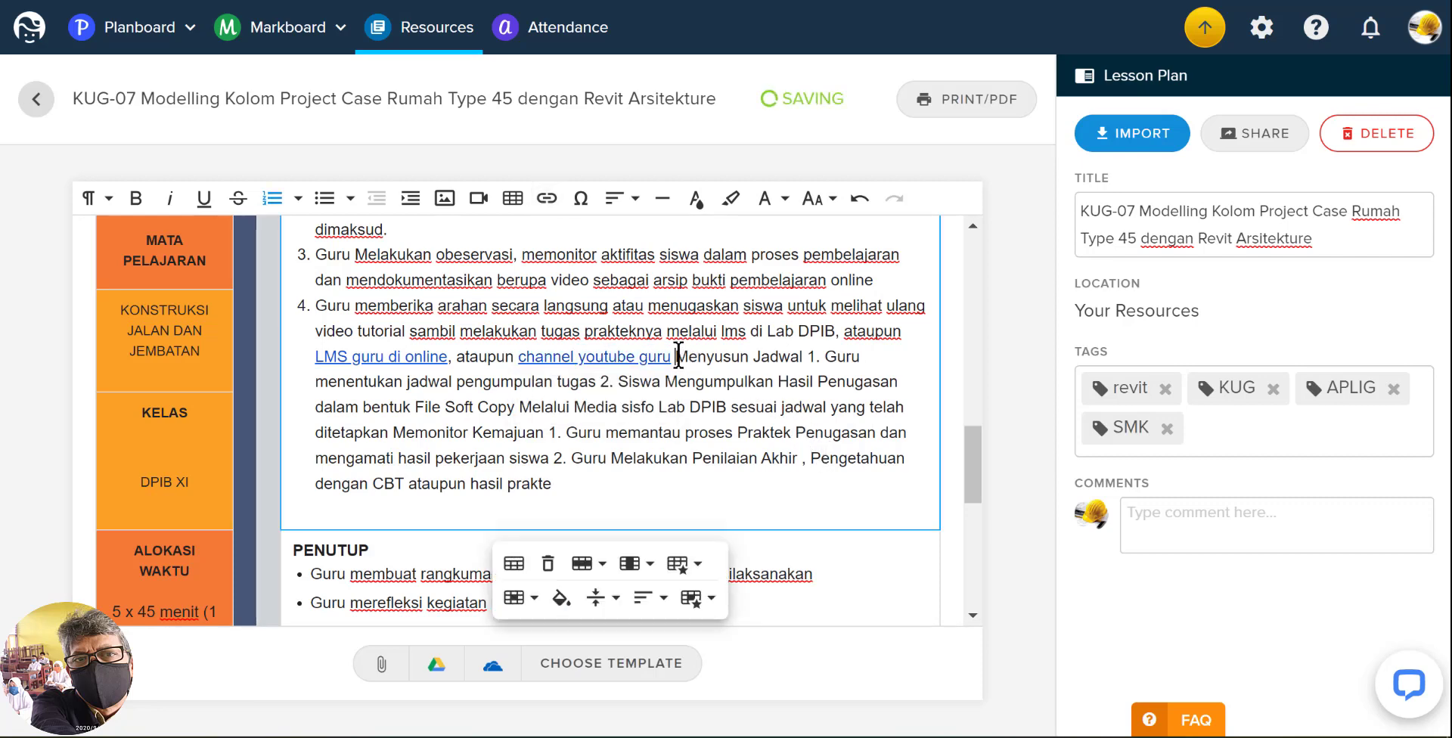
key("Return")
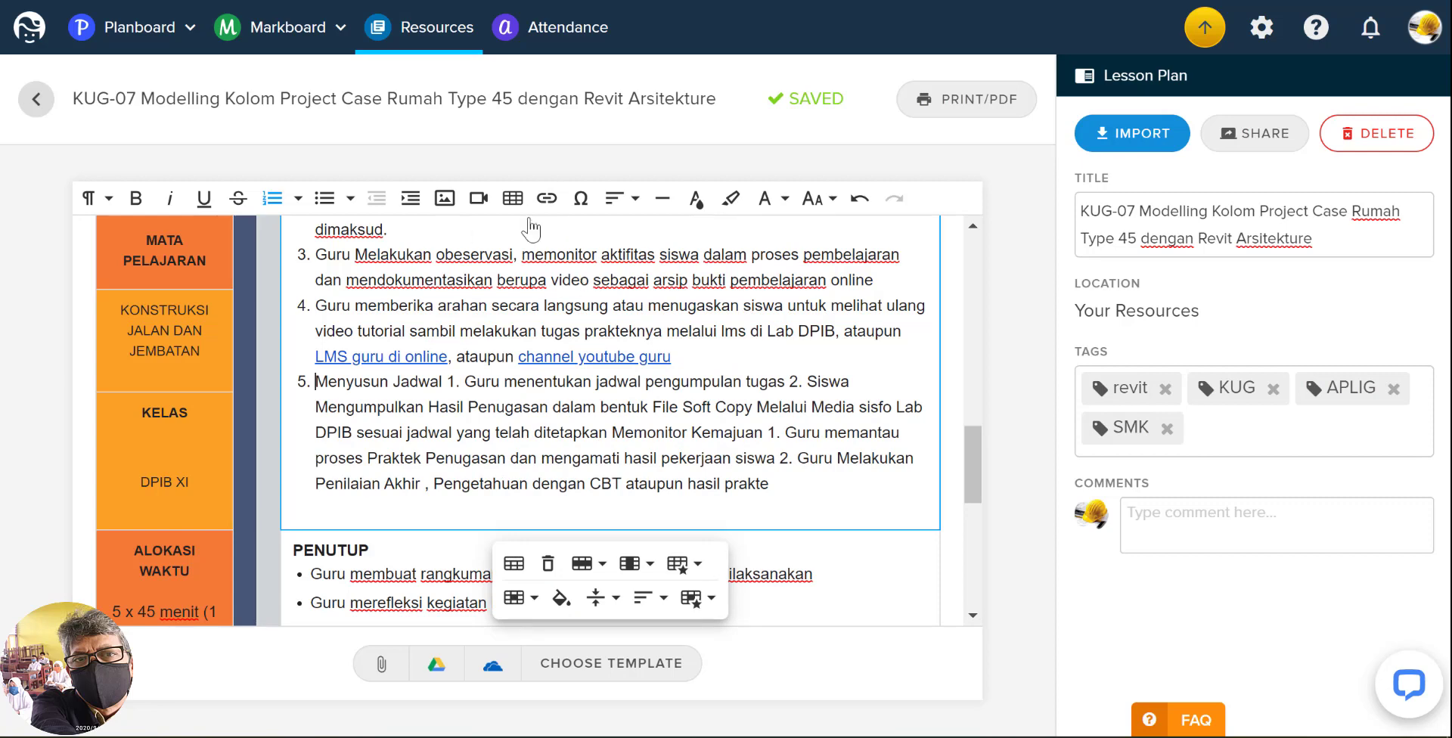
left_click(272, 200)
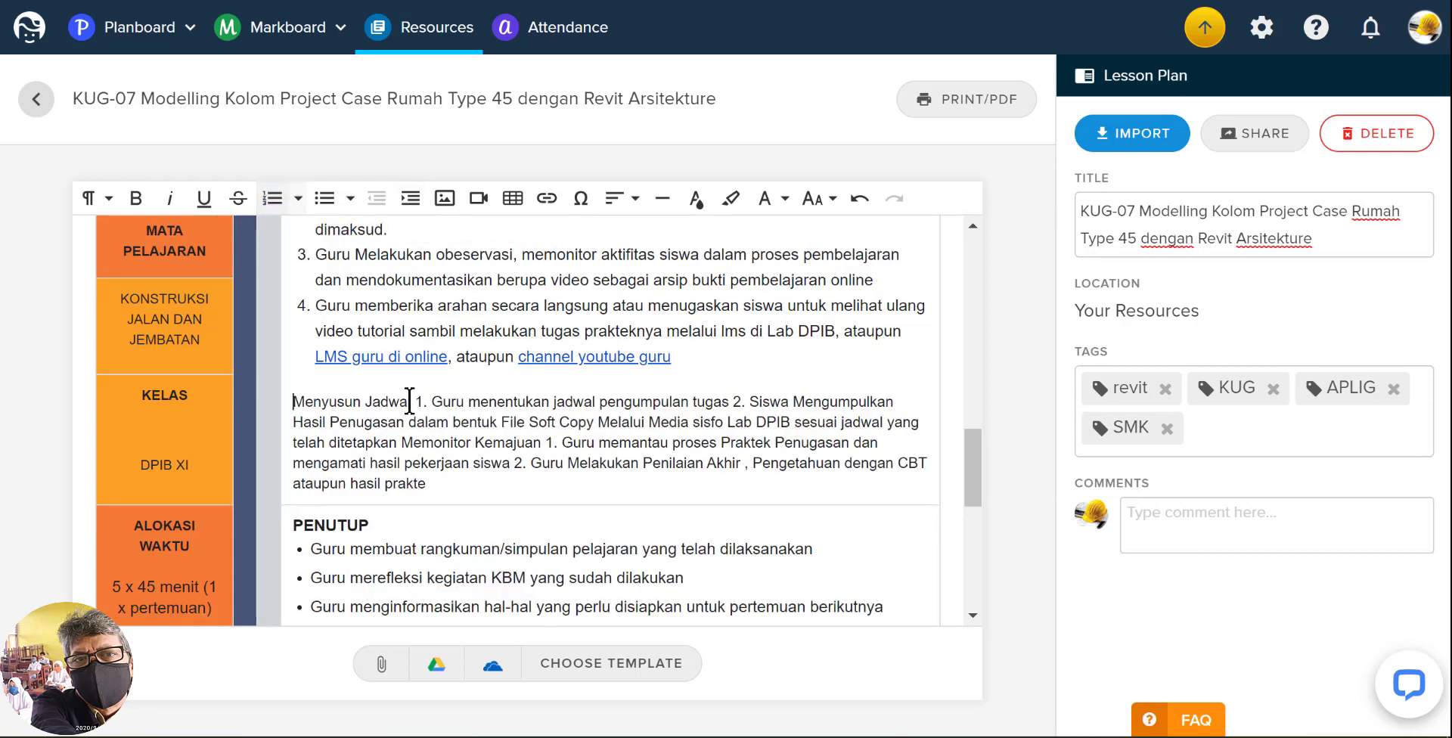
double_click(410, 401)
left_click(291, 397, "shift")
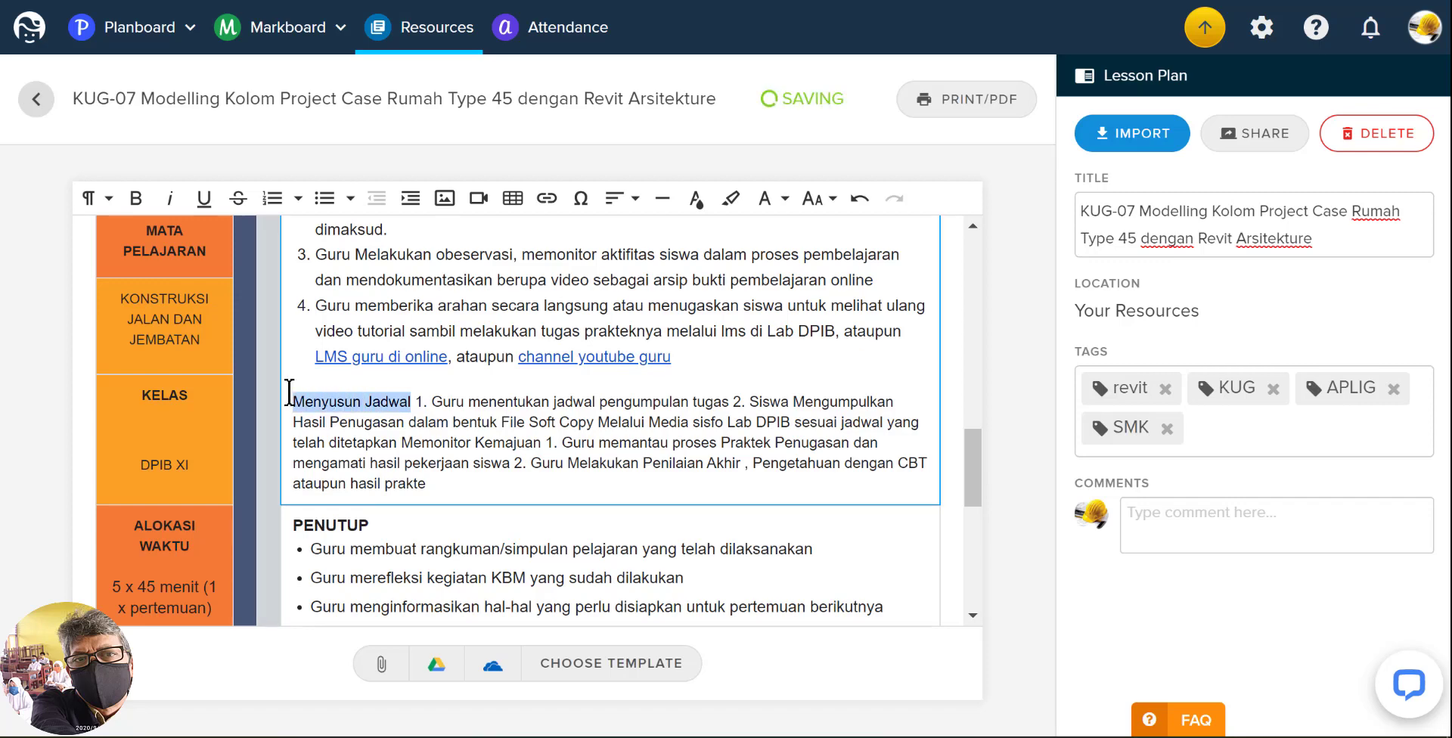
left_click(137, 201)
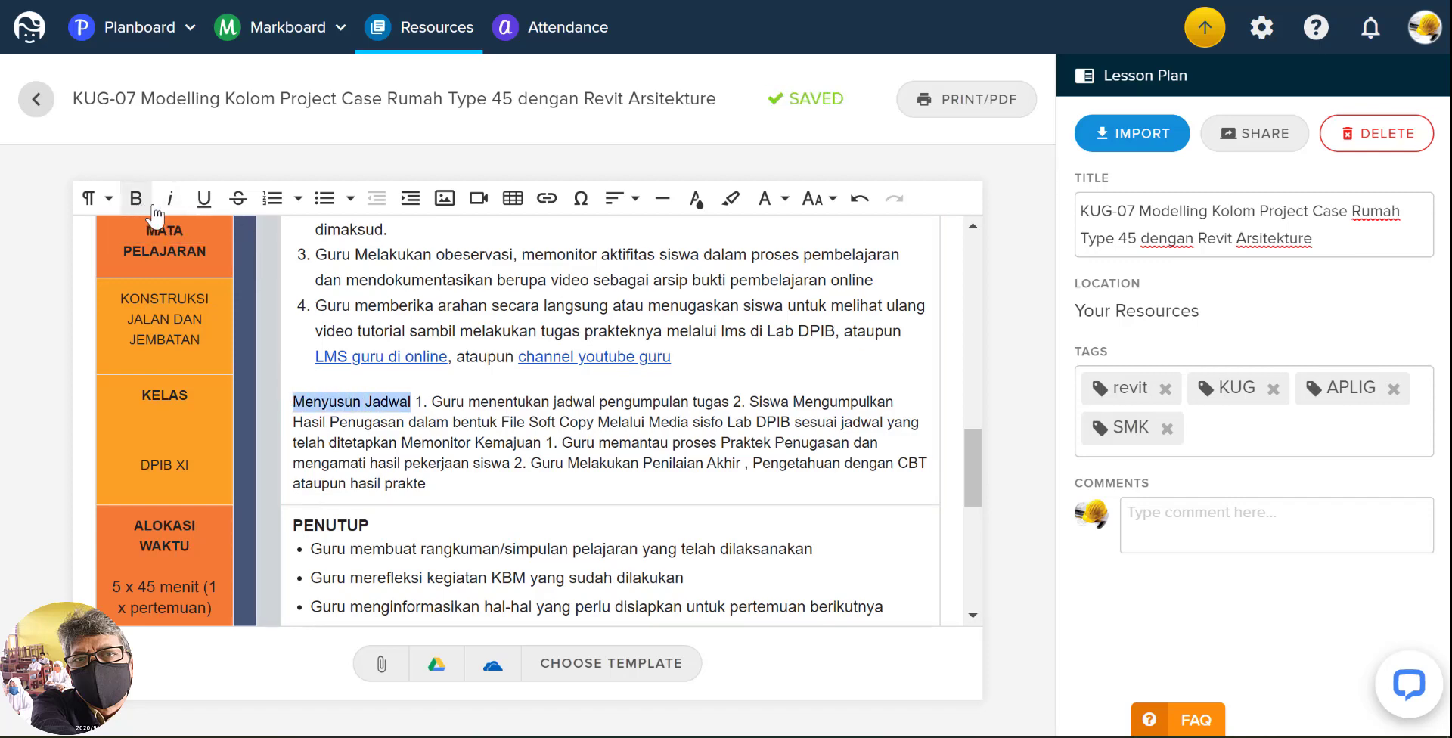
left_click(433, 400)
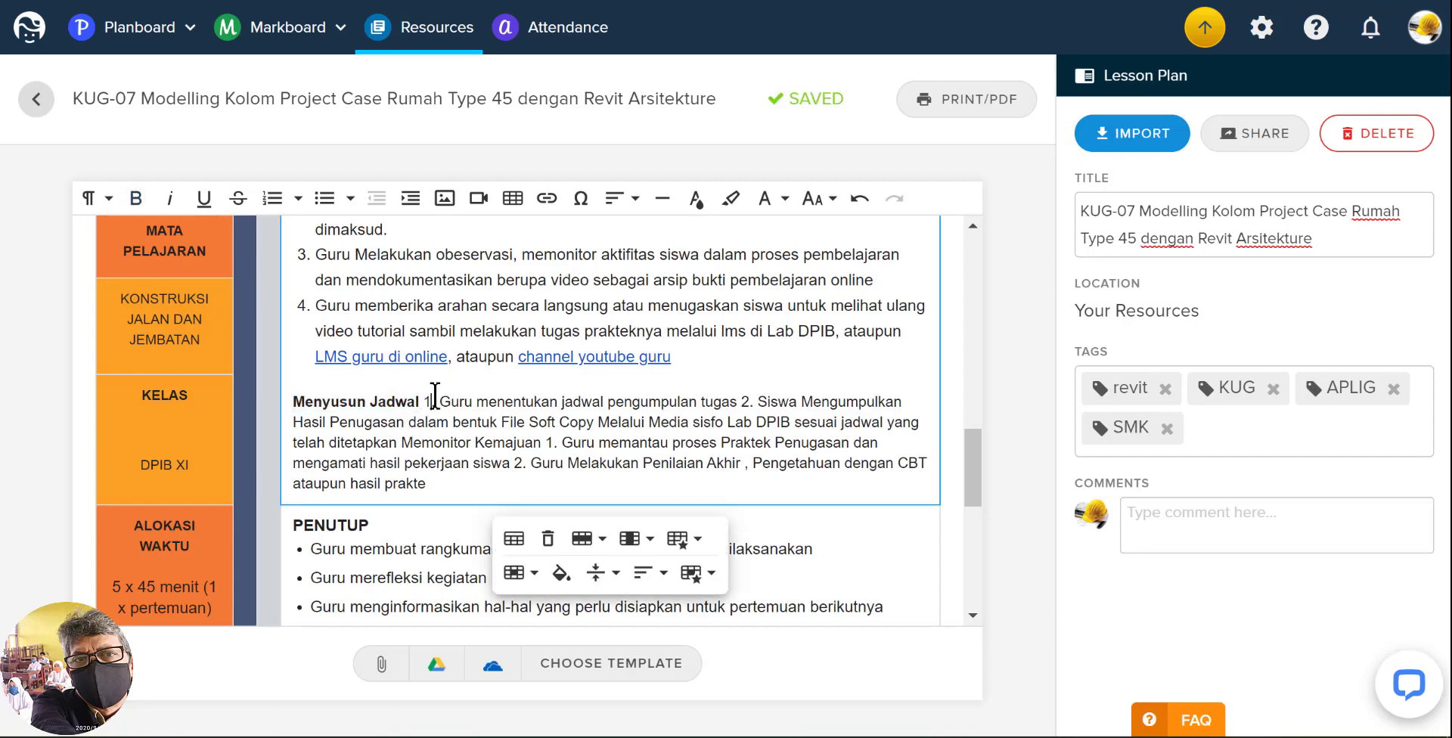
double_click(435, 399)
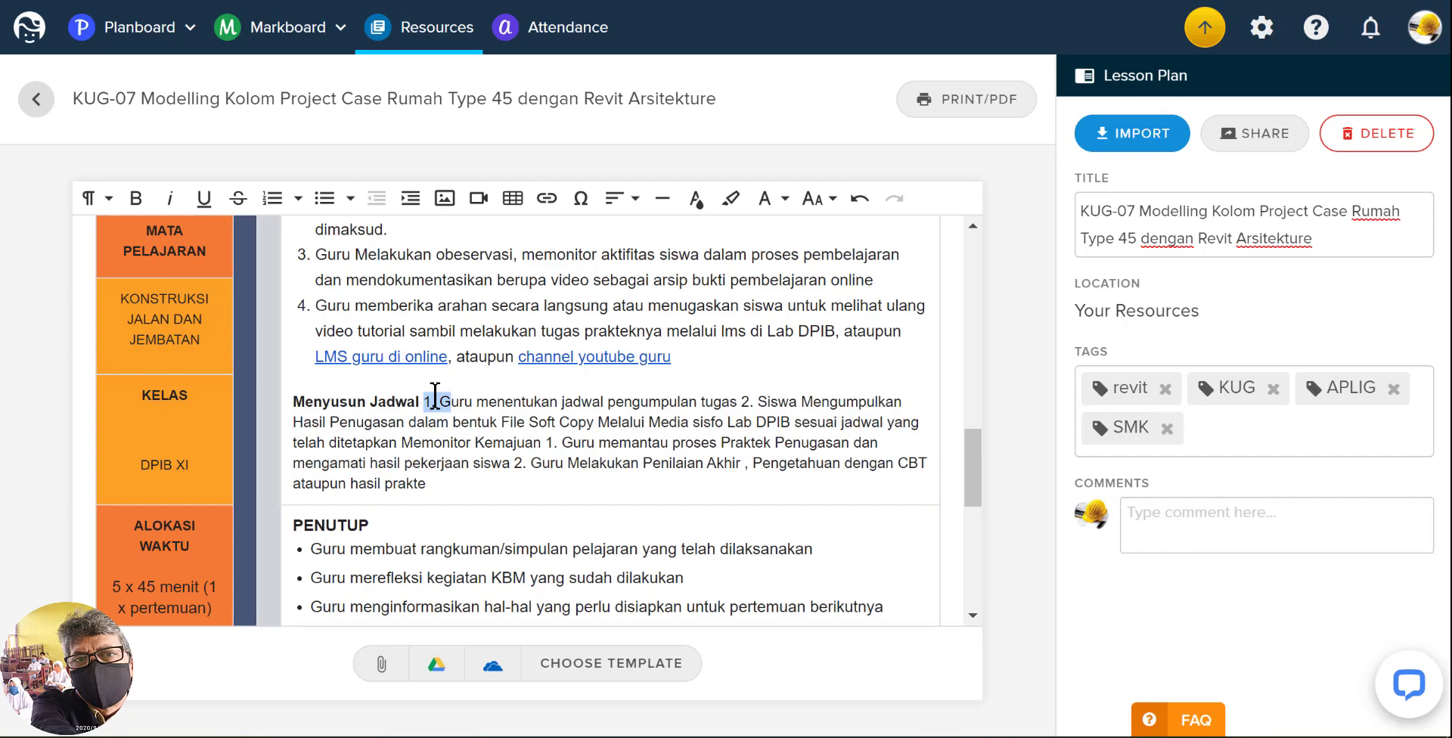
key("Return")
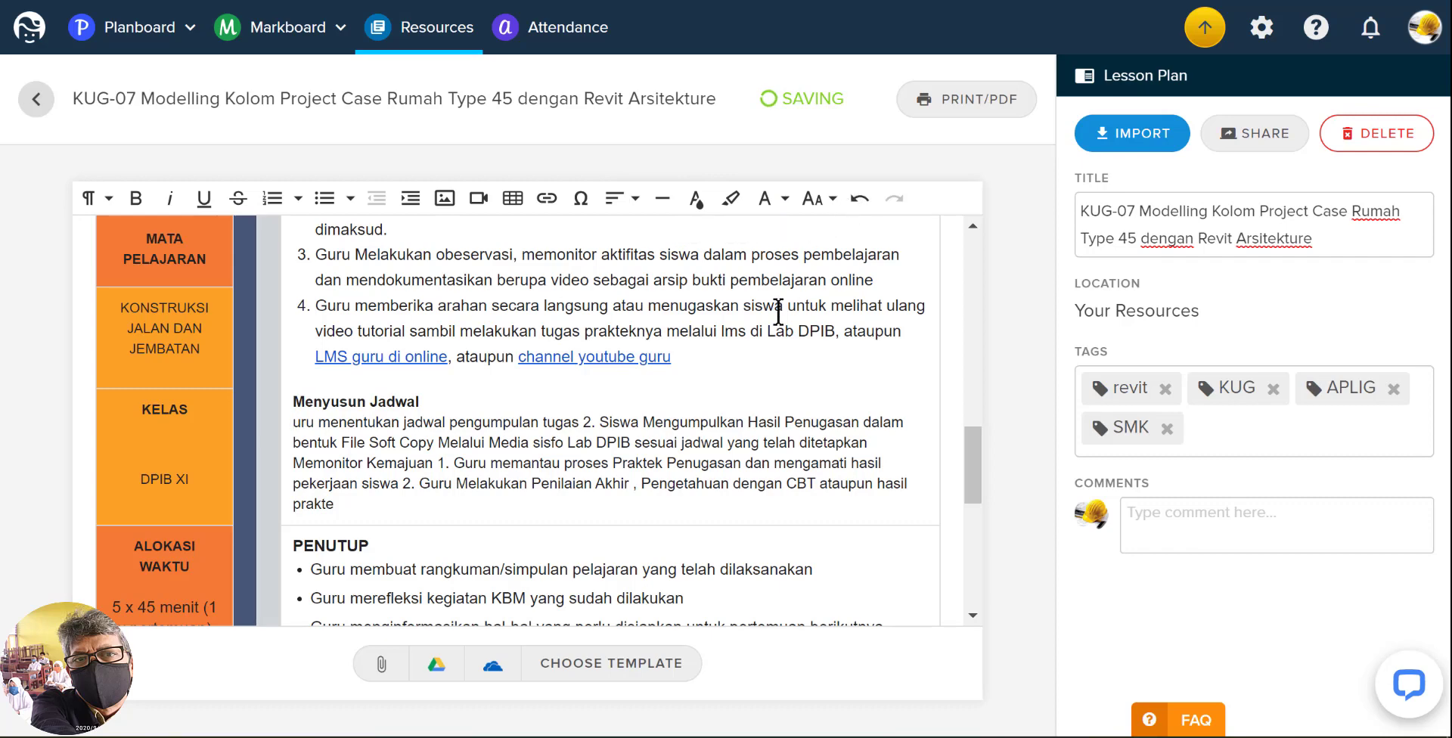
key("ctrl+z")
- Turn the text after the Menyusun Jadwal heading into a numbered list, replacing the inline numbers 1 and 2 with separate list points
left_click(446, 402)
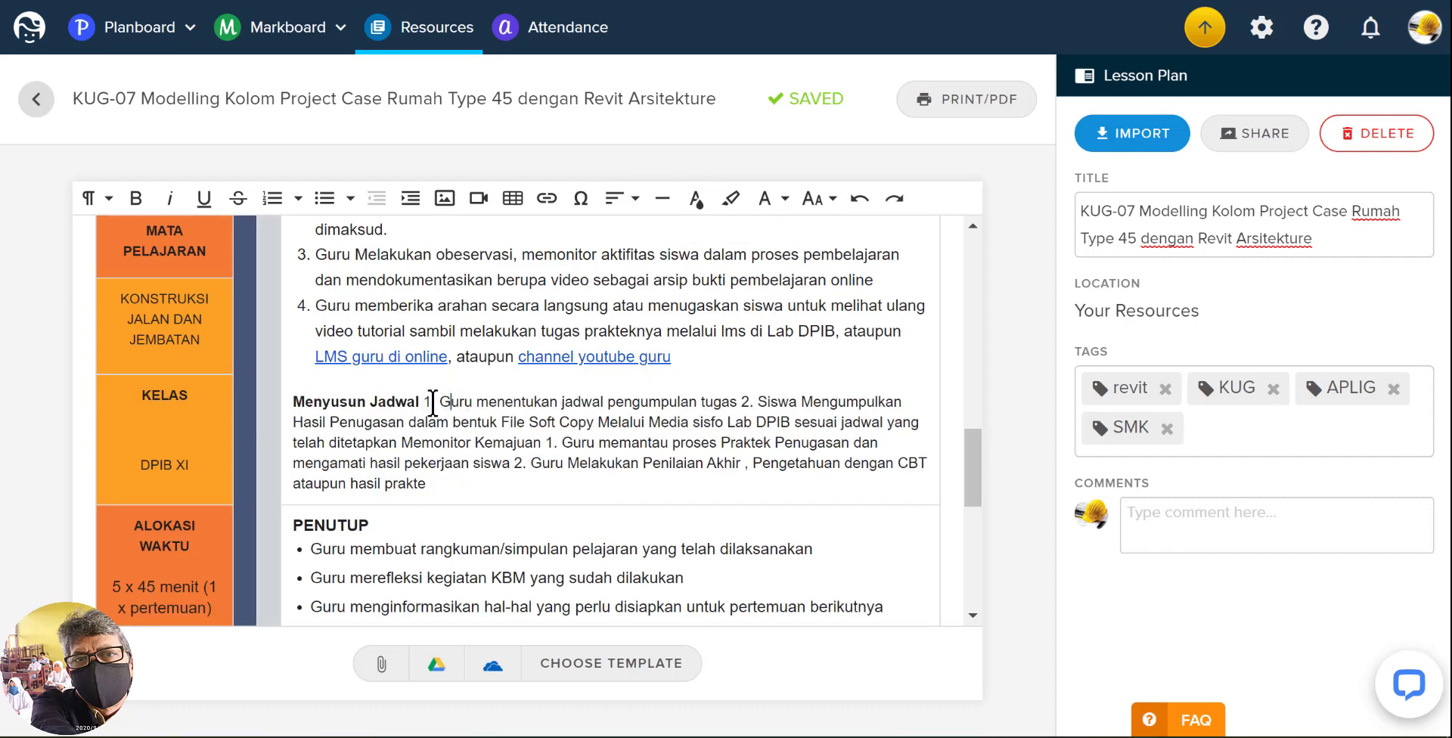
left_click_drag(423, 402, 439, 402)
key("Return")
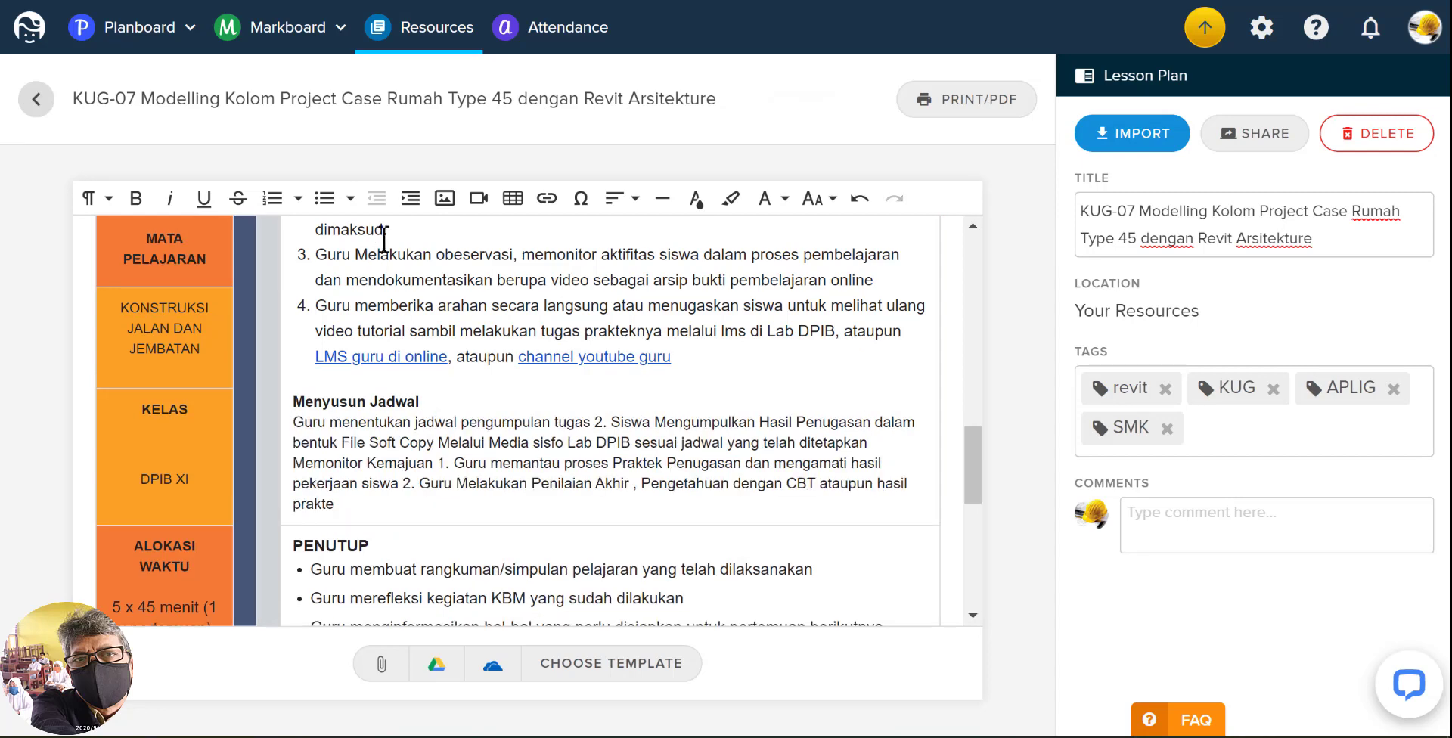
left_click(273, 199)
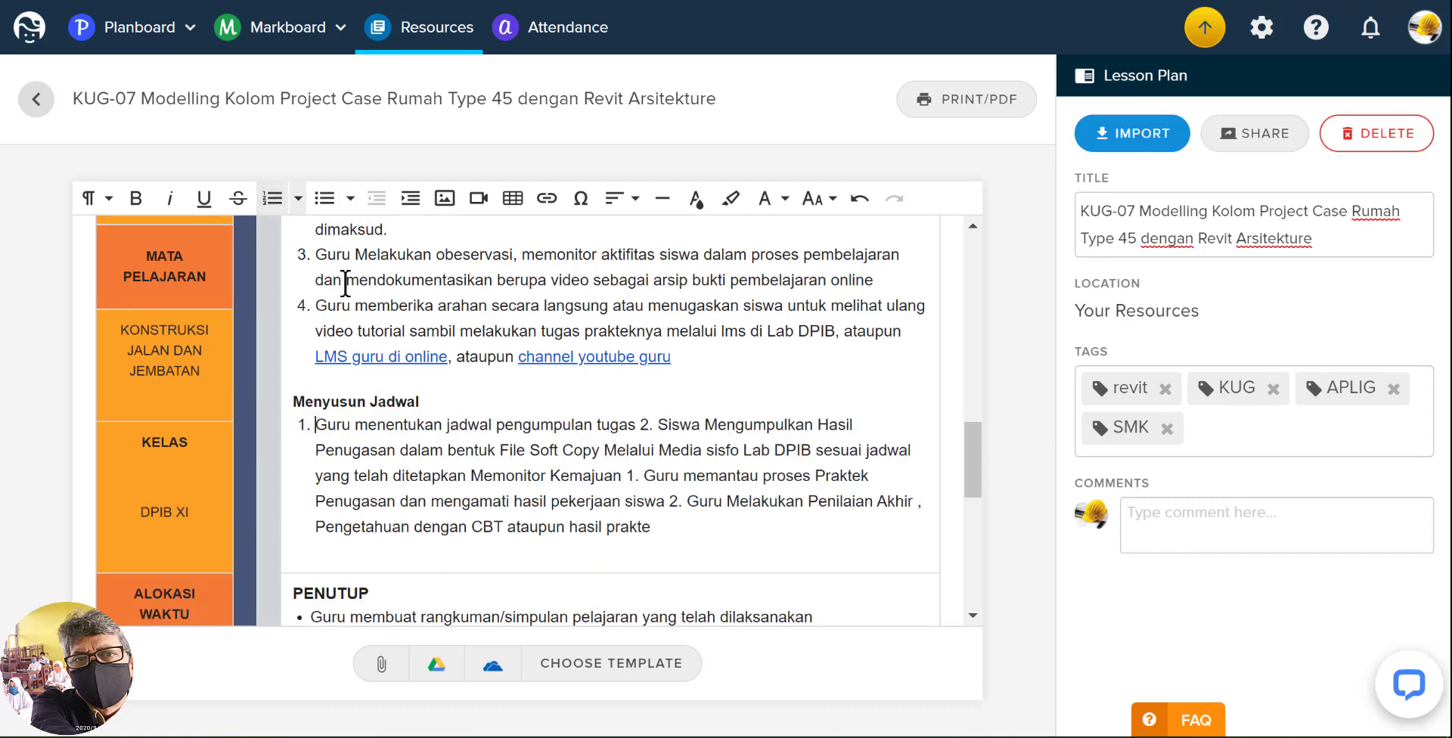
scroll(597, 507, "down", 2)
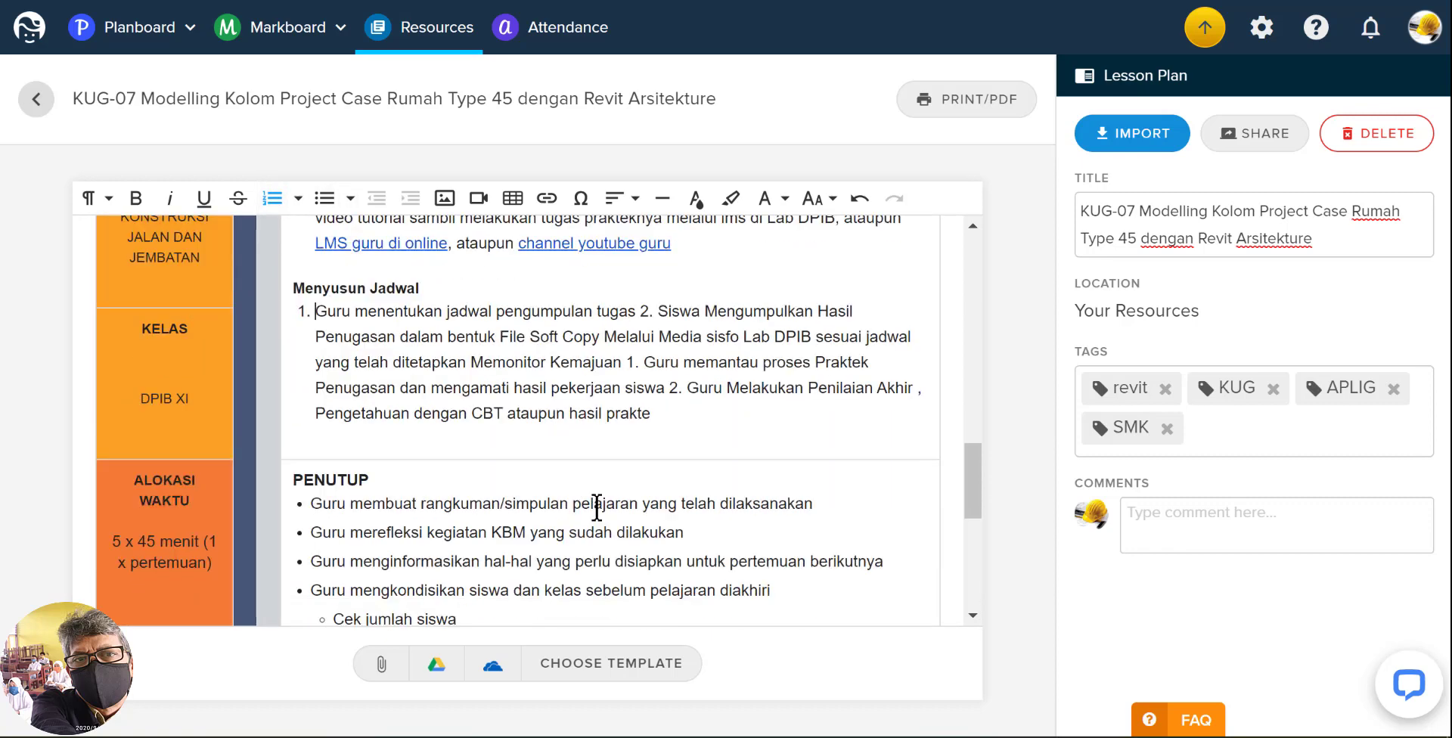
left_click(648, 309)
left_click(659, 309, "shift")
key("Return")
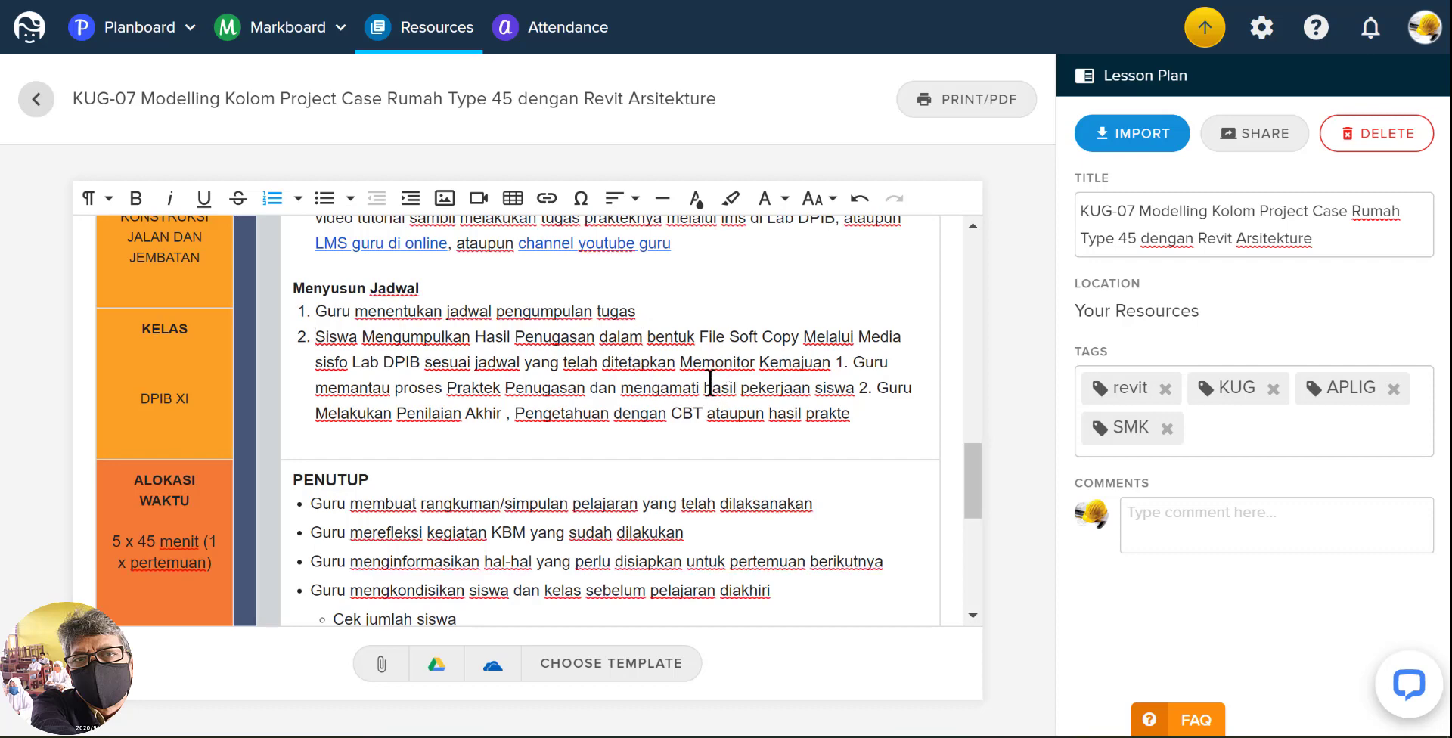
- Split the text from "Memonitor Kemajuan" onward off point 2 into an unnumbered paragraph and make "Memonitor Kemajuan" bold
left_click(683, 362)
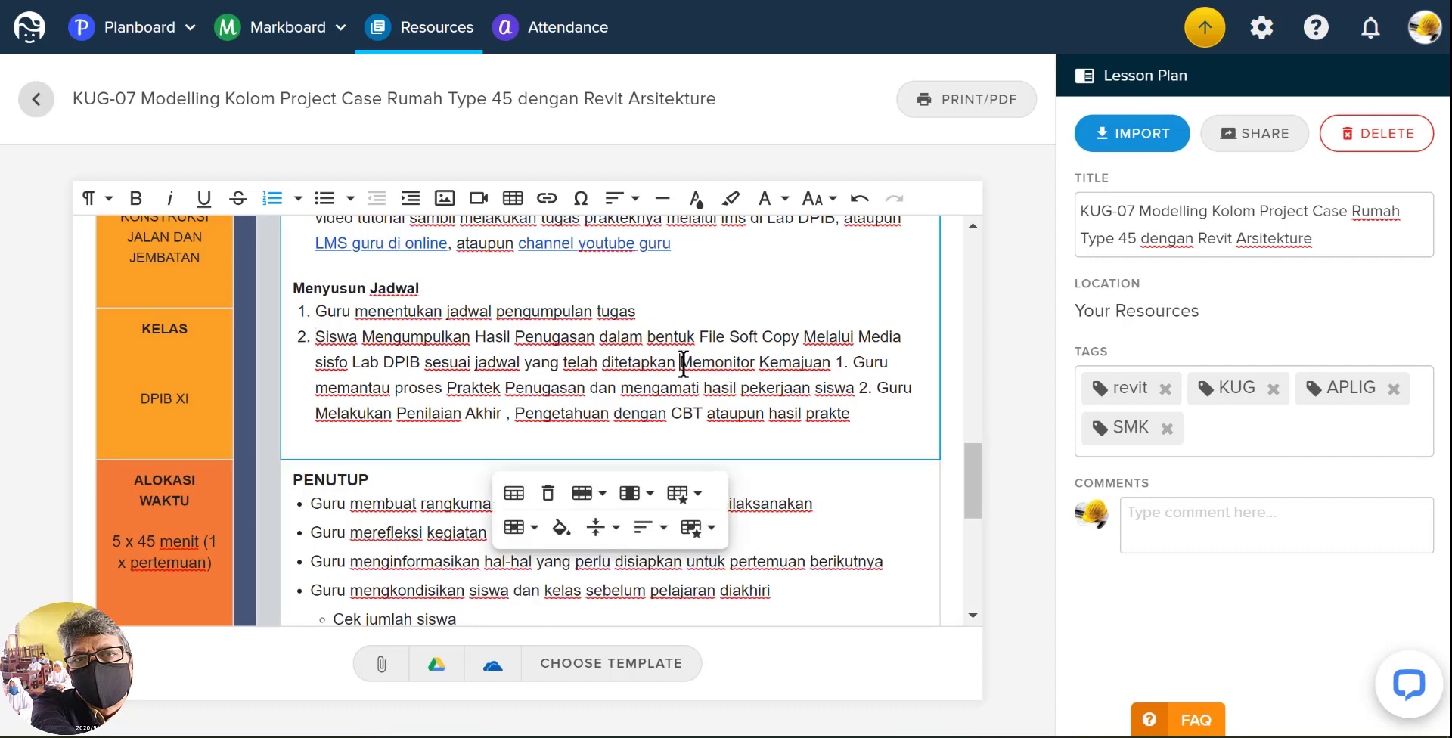
key("Return")
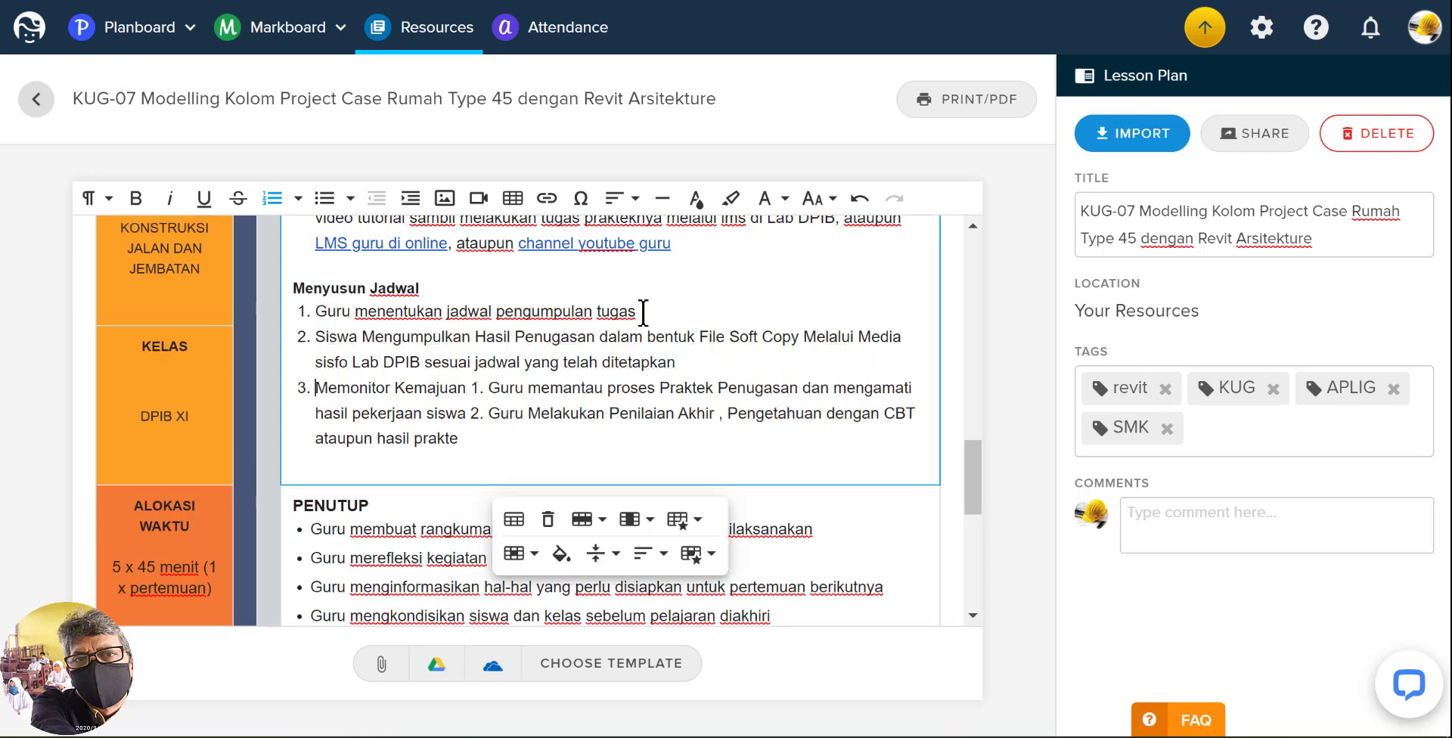
left_click(272, 199)
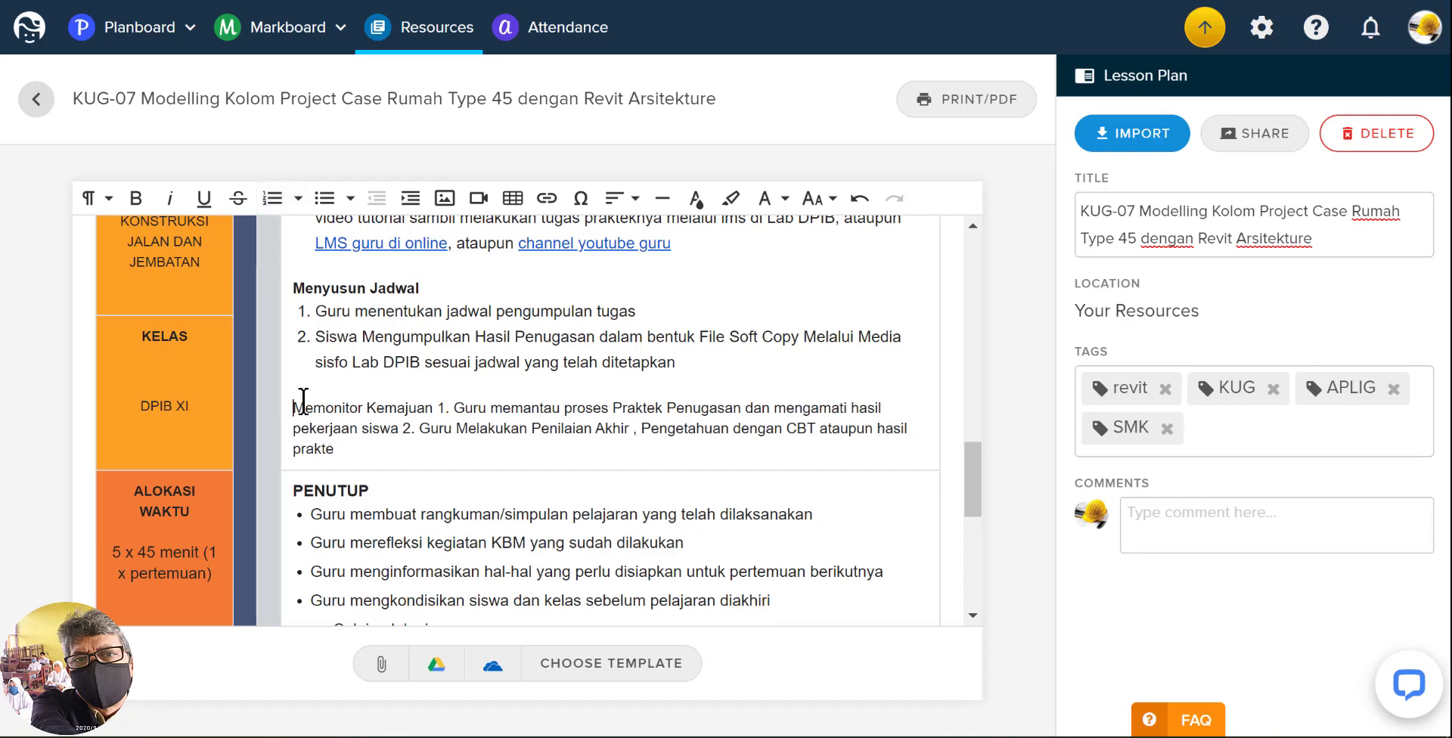
left_click_drag(293, 406, 431, 404)
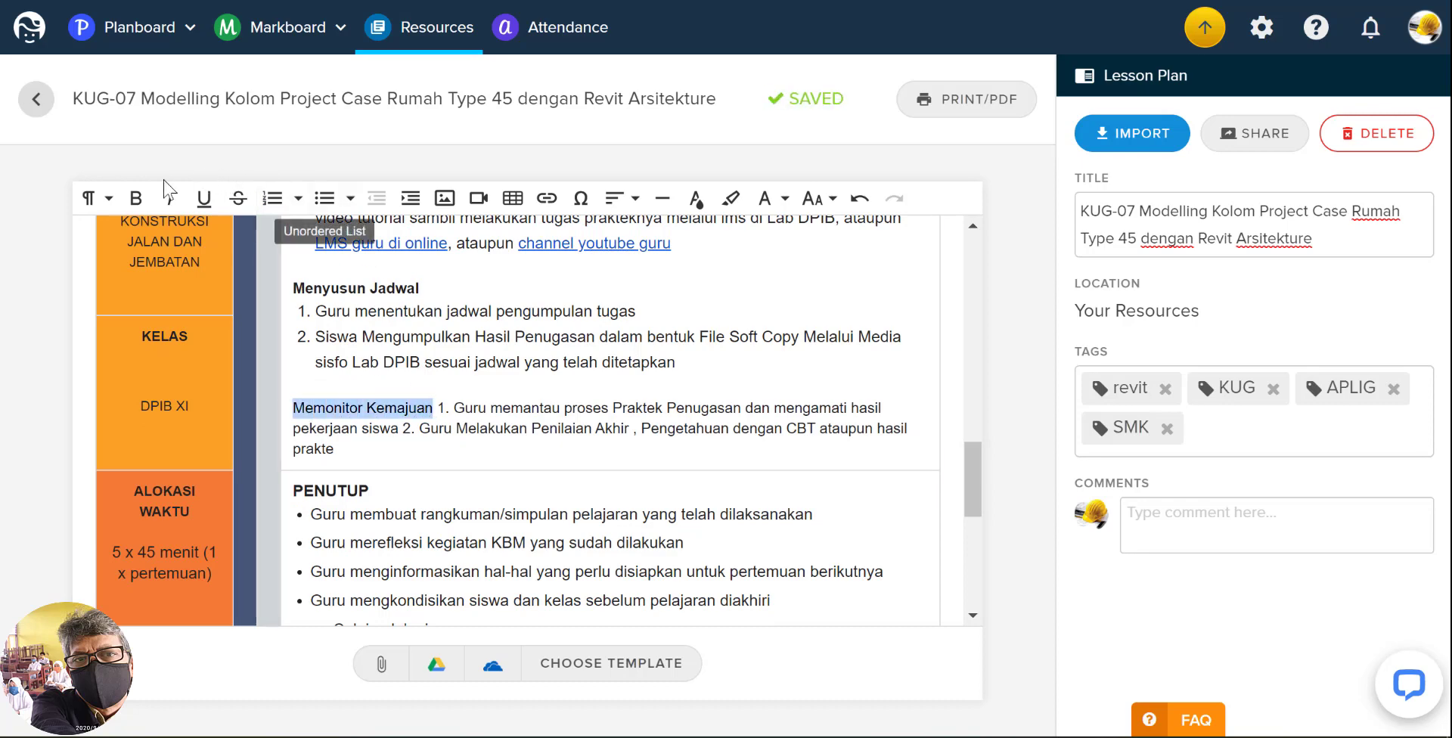
left_click(137, 199)
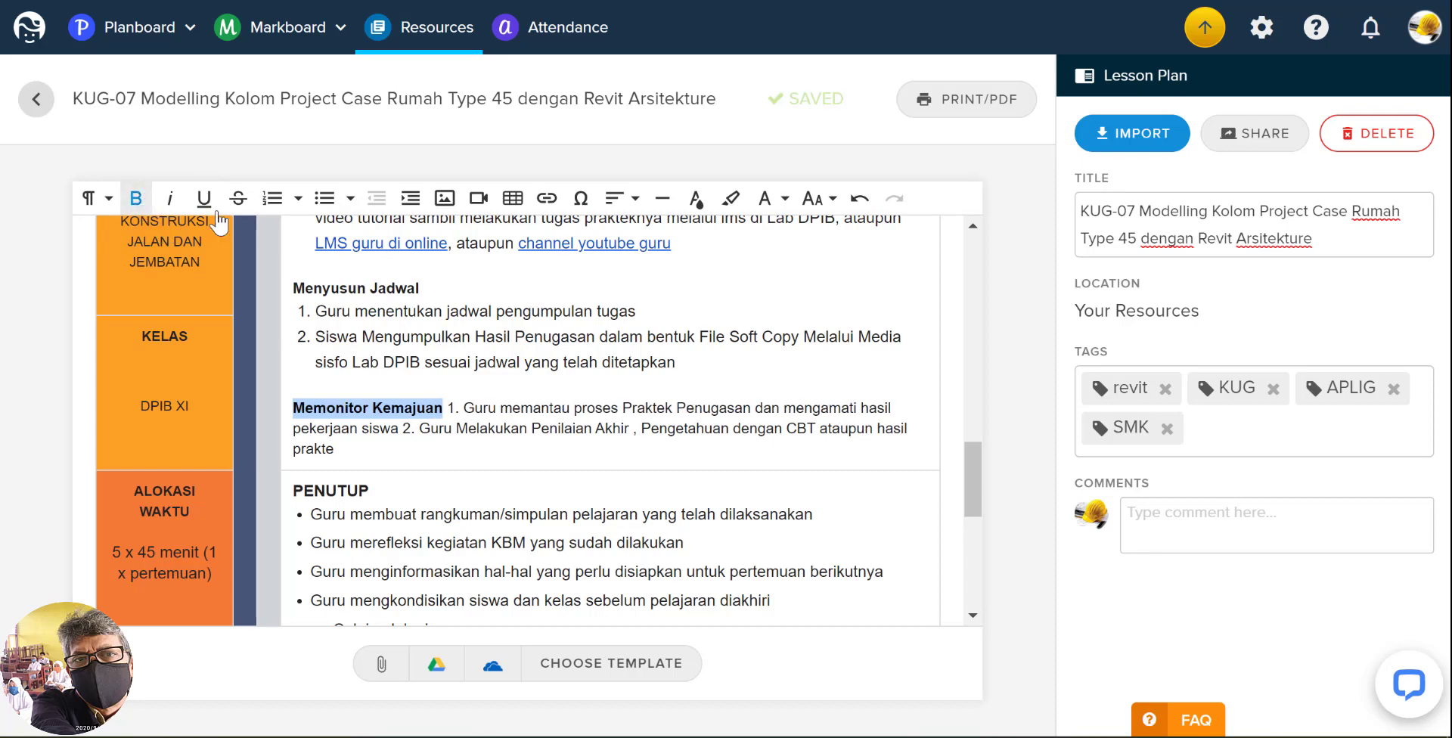
- Turn the text after the Memonitor Kemajuan heading into a two-point numbered list, removing the inline numbers and the extra space before point 2
left_click(456, 406)
left_click_drag(447, 405, 464, 401)
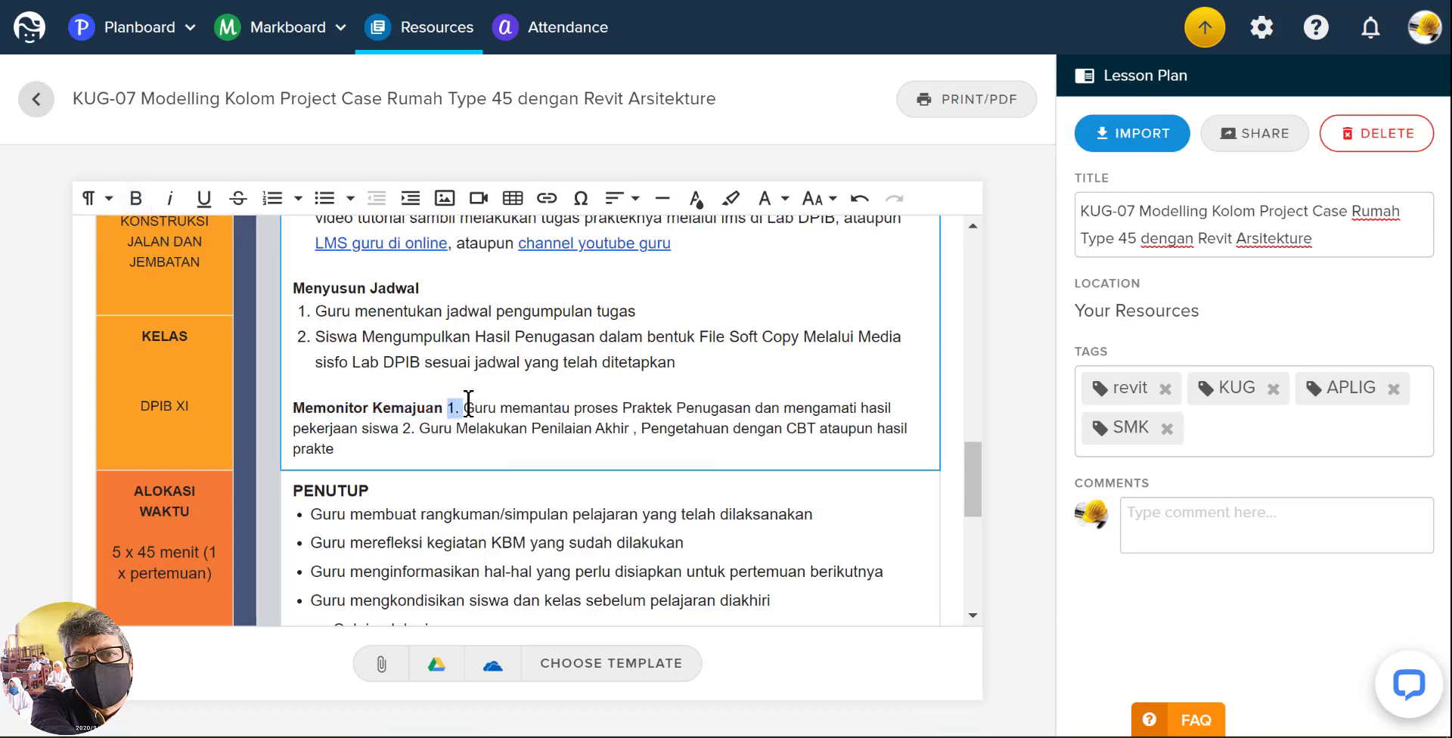
key("Return")
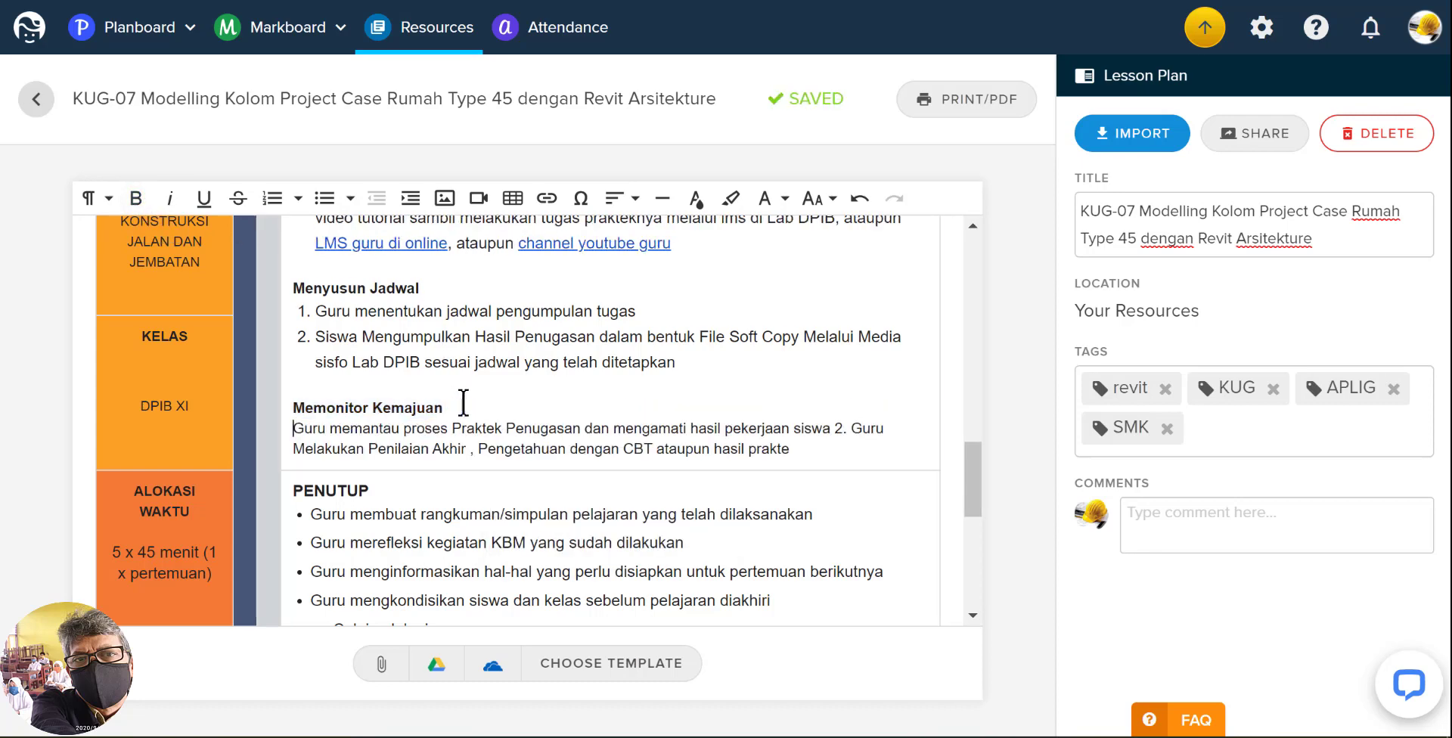
left_click(275, 200)
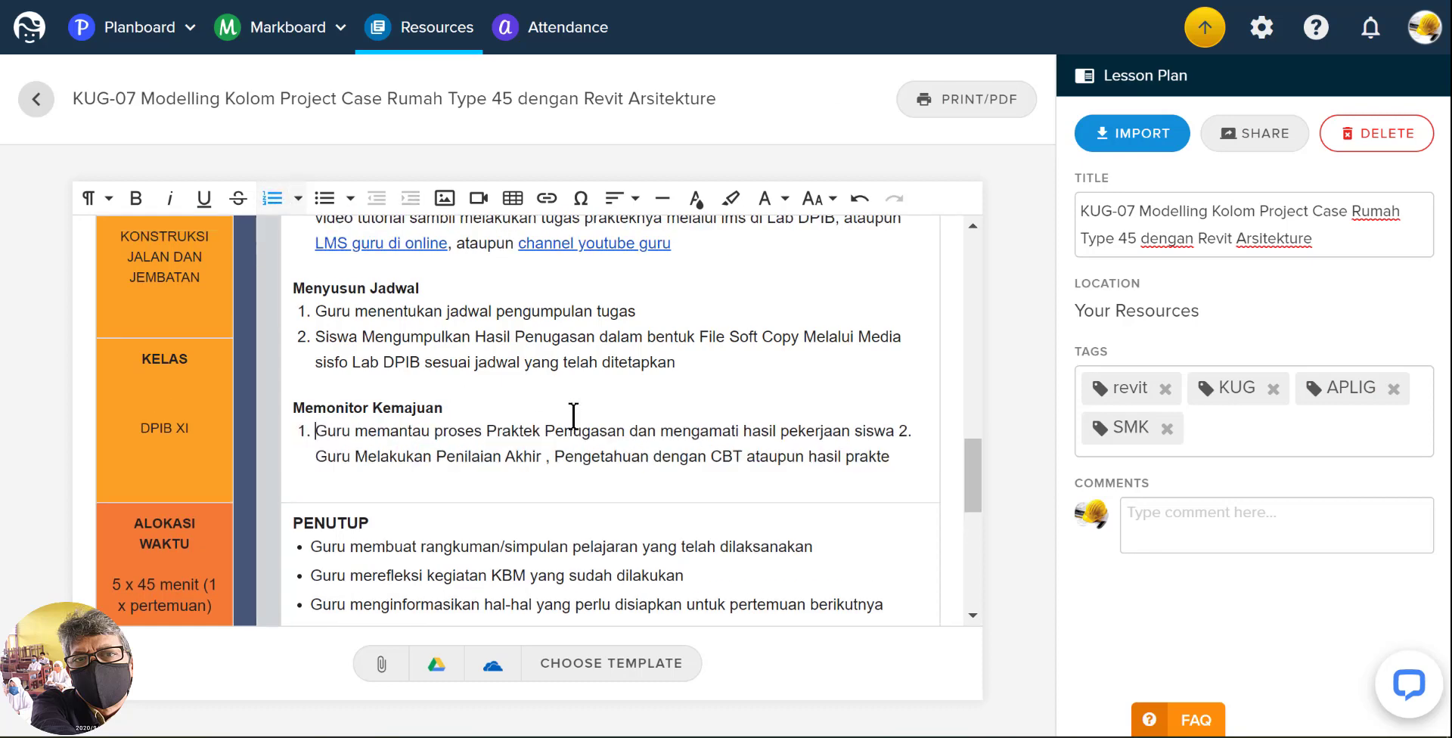
scroll(575, 416, "down", 2)
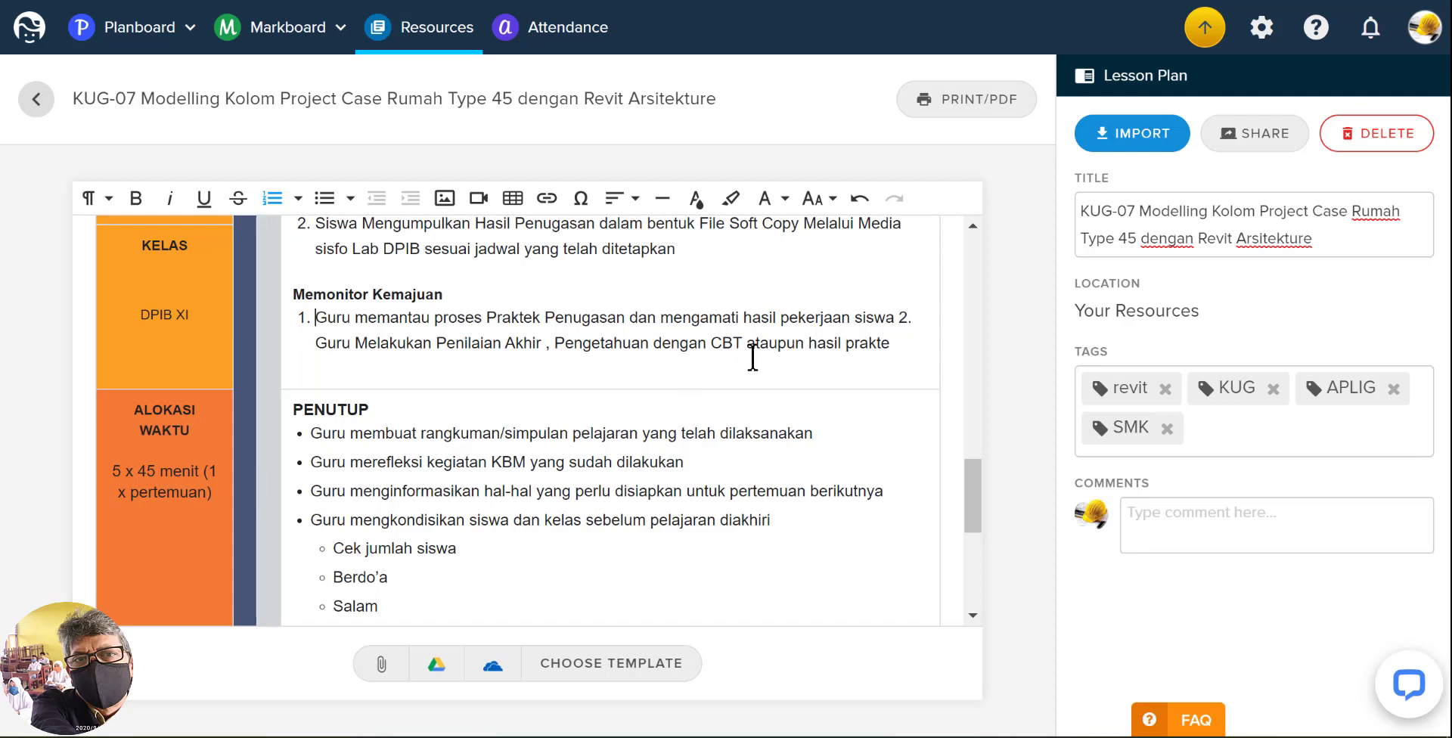
left_click(904, 323)
double_click(906, 316)
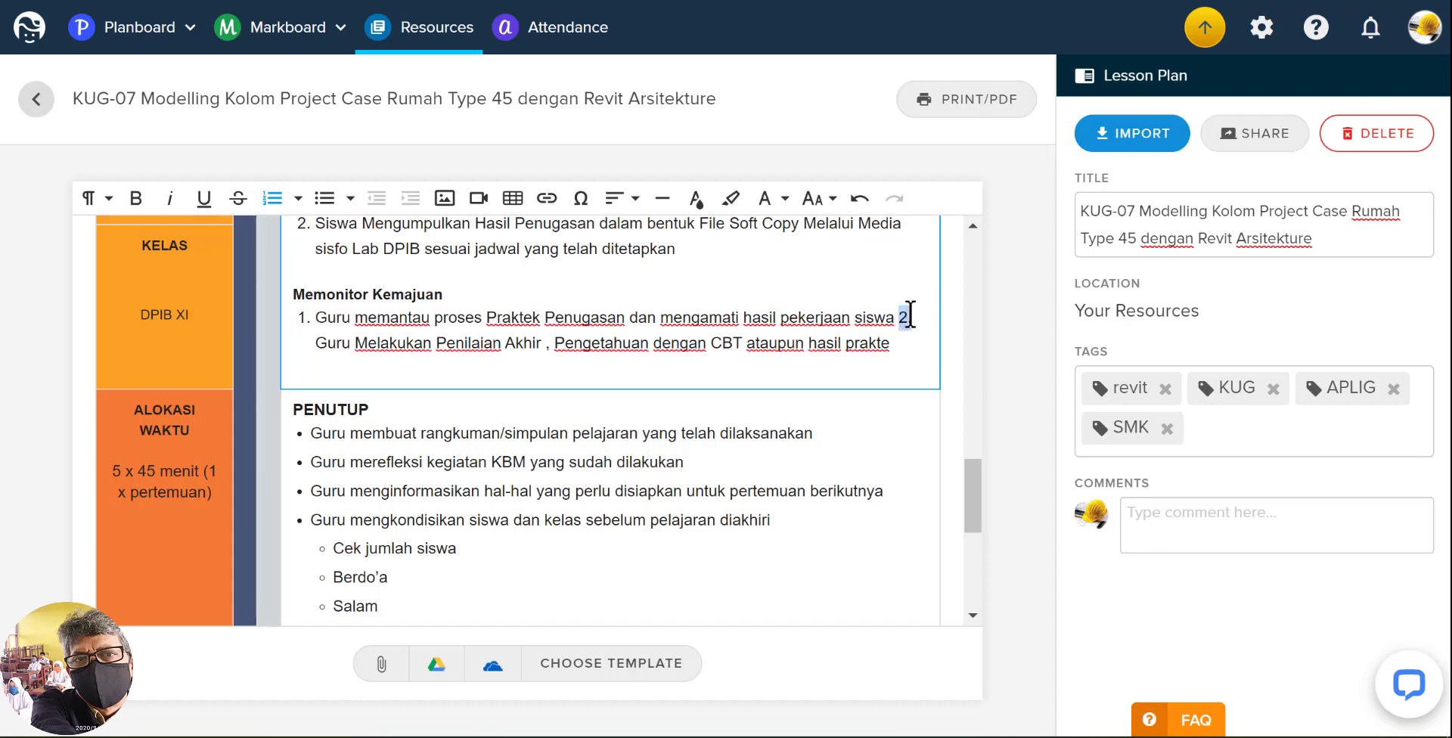
key("Return")
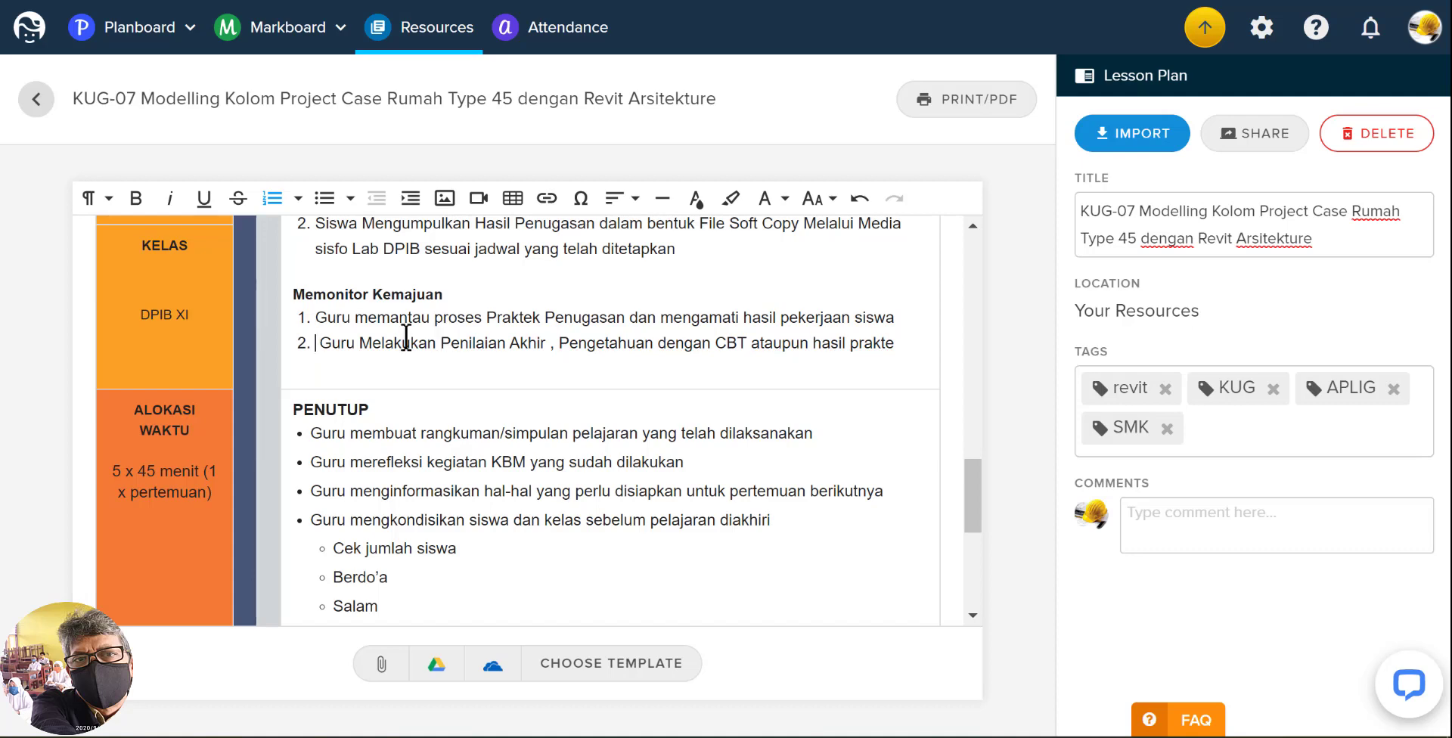
left_click(321, 342)
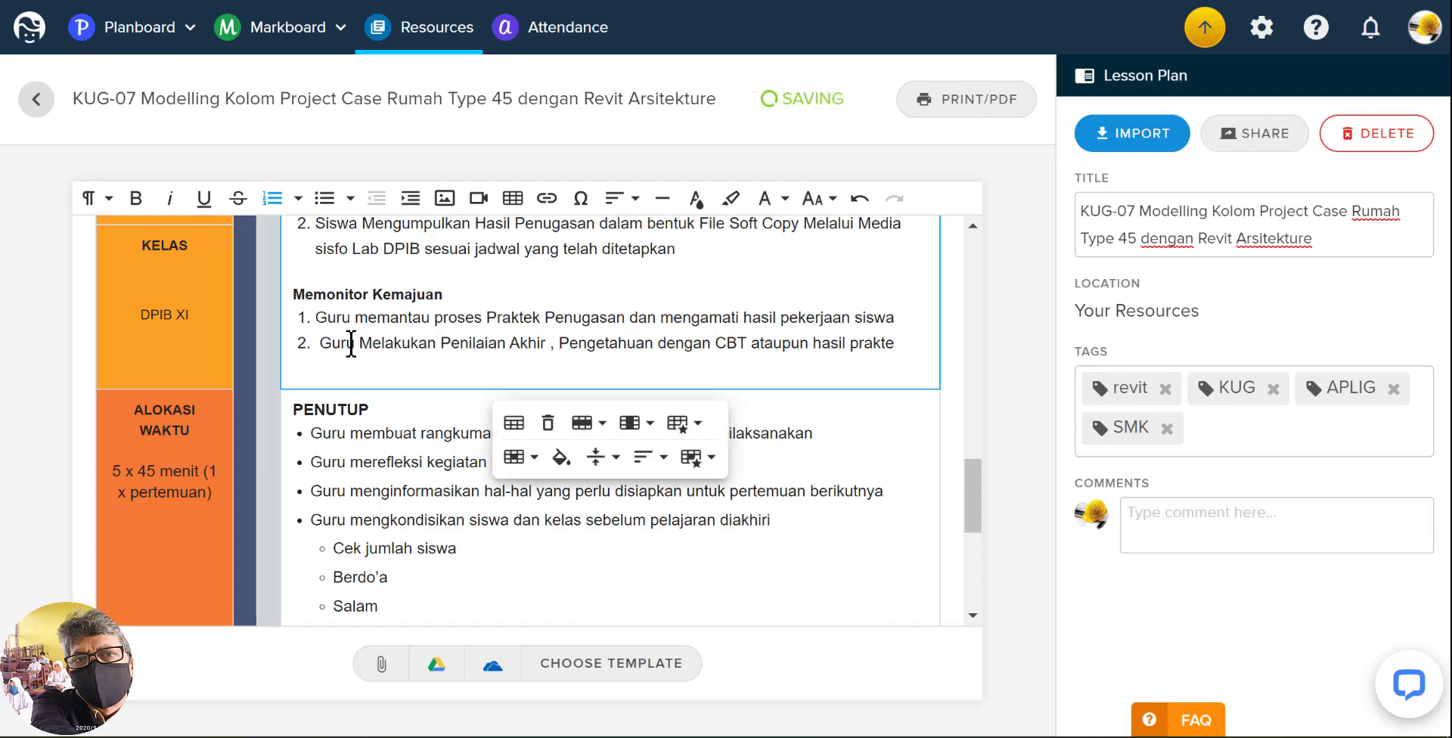
key("BackSpace")
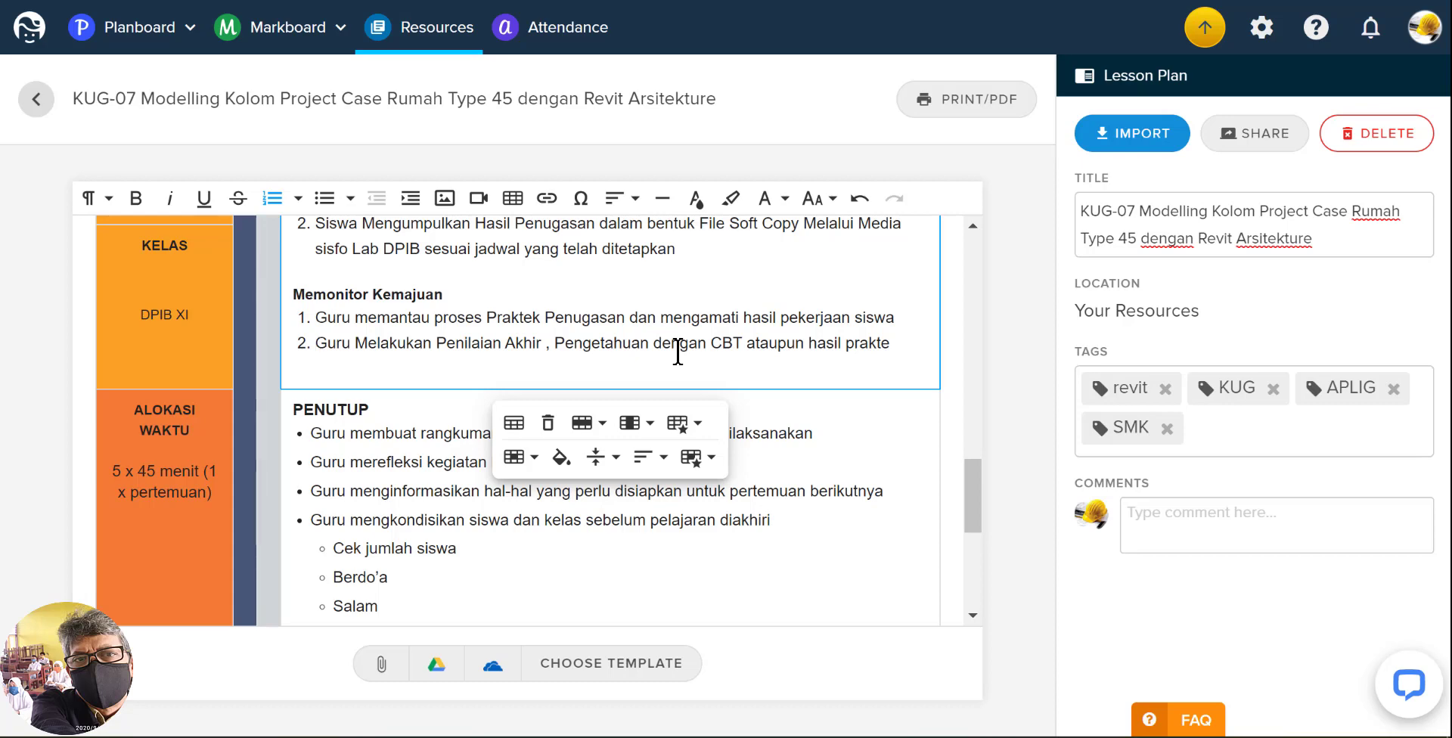
left_click(893, 341)
scroll(974, 538, "down", 3)
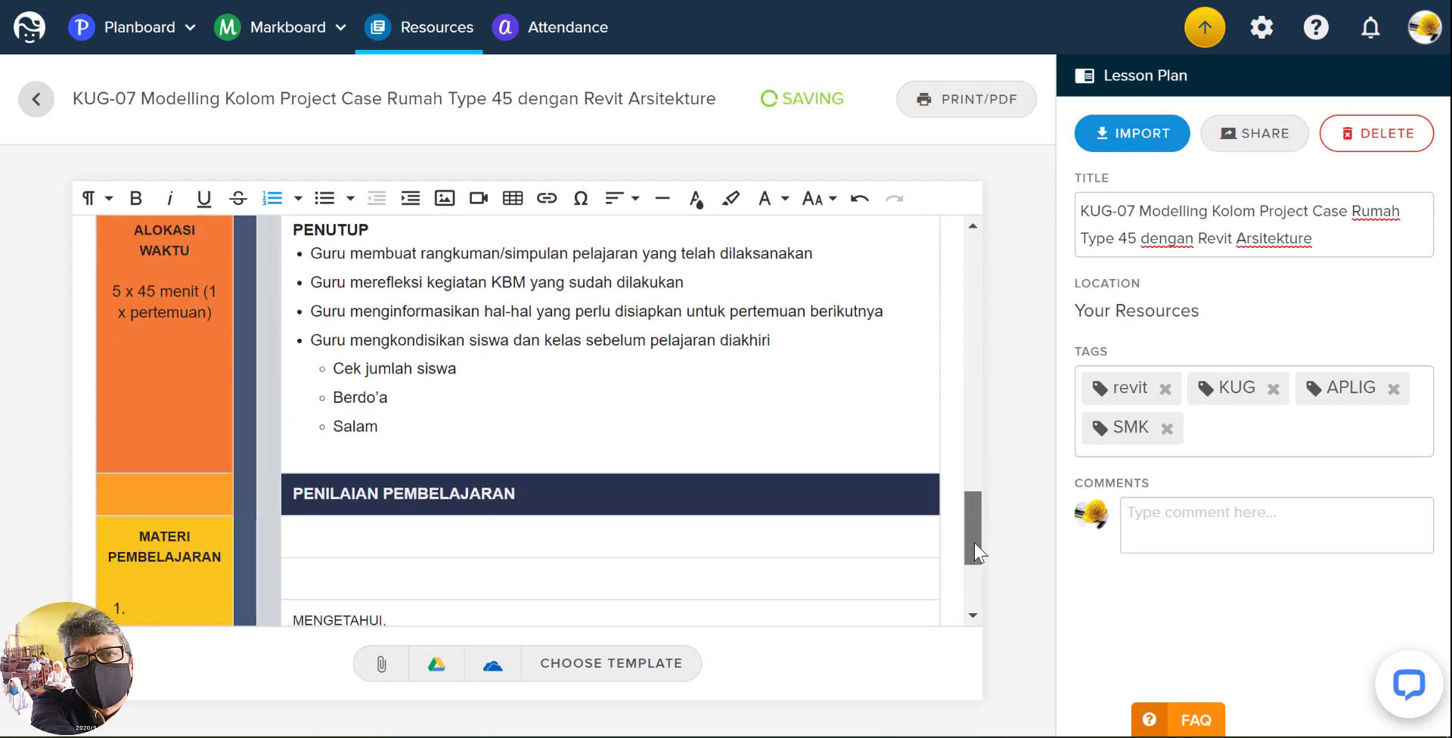
- Delete all the template's bullets and sub-bullets under the PENUTUP heading, leaving only the heading in the cell
scroll(974, 522, "up", 2)
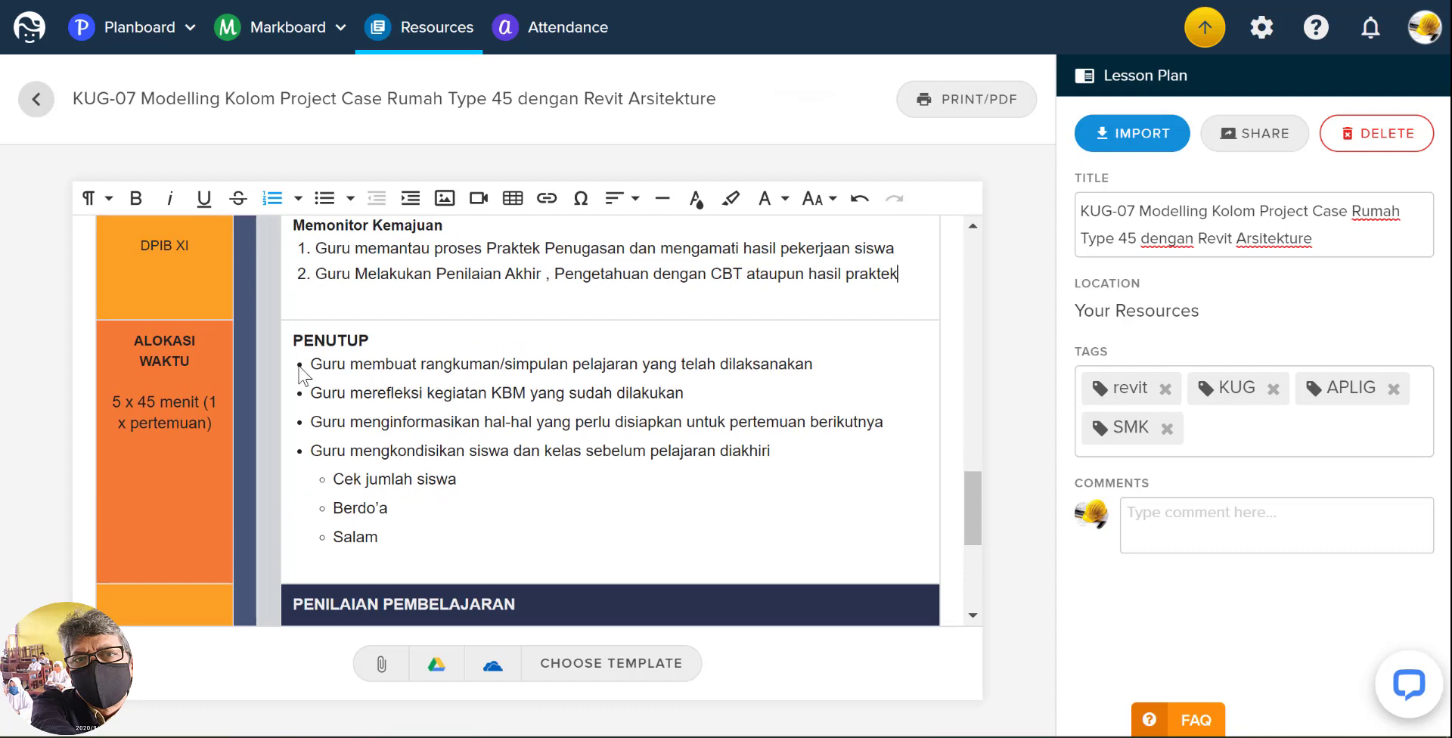
left_click_drag(305, 365, 428, 533)
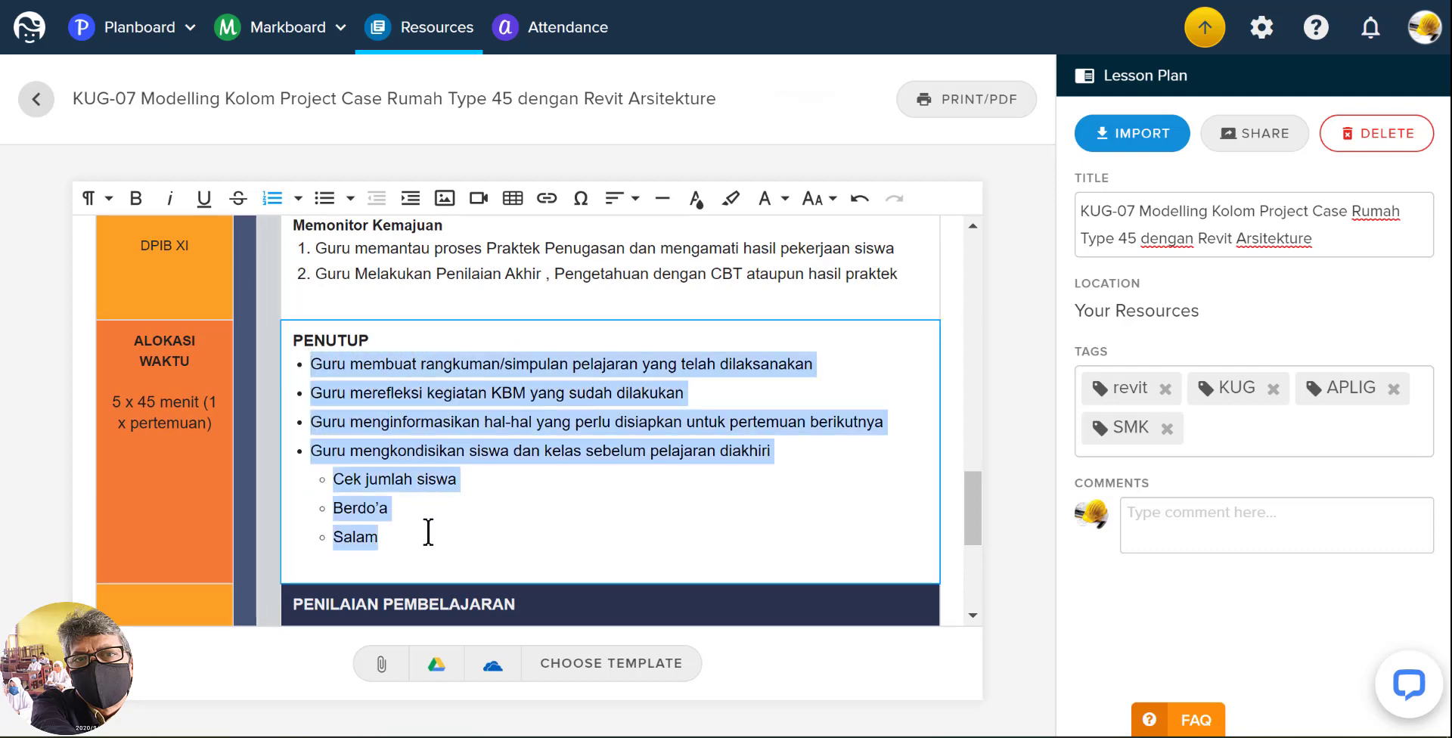
key("BackSpace")
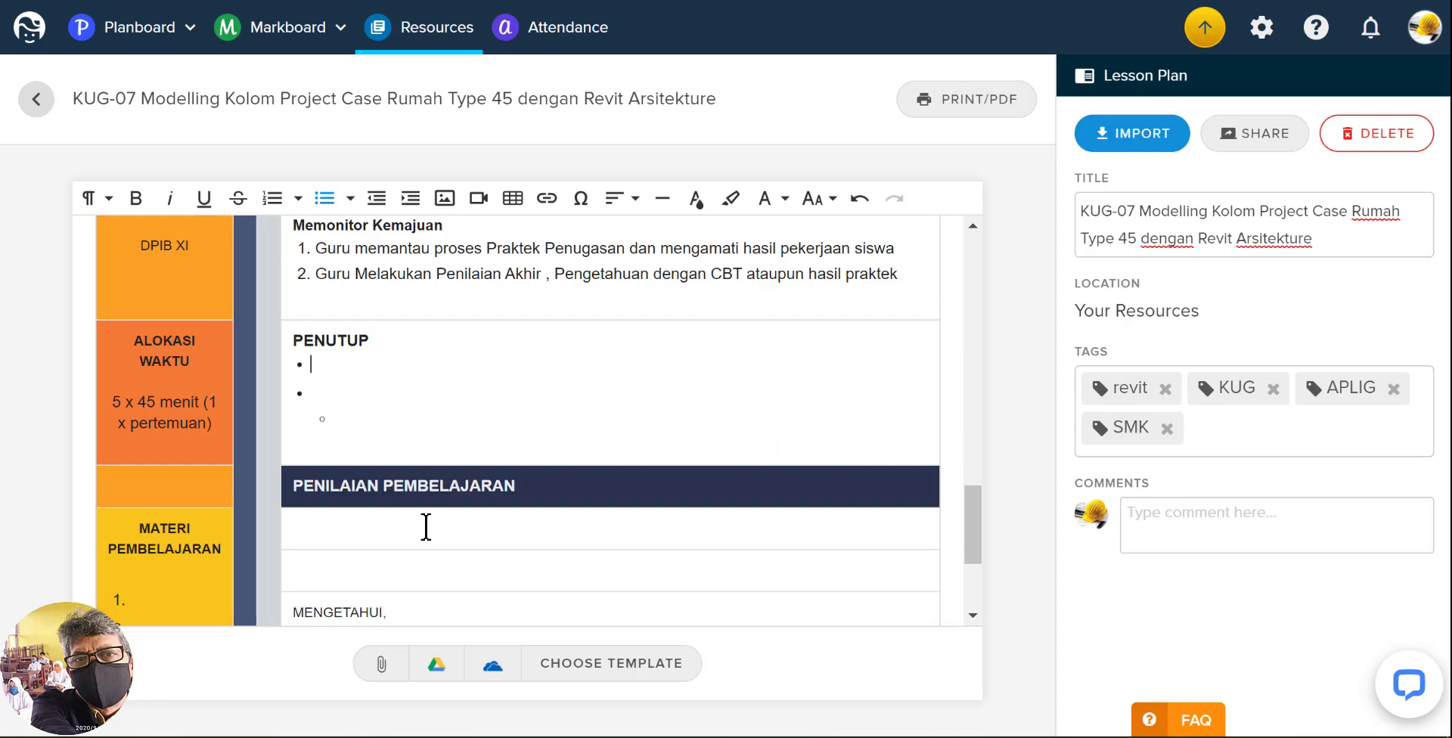
left_click(389, 432)
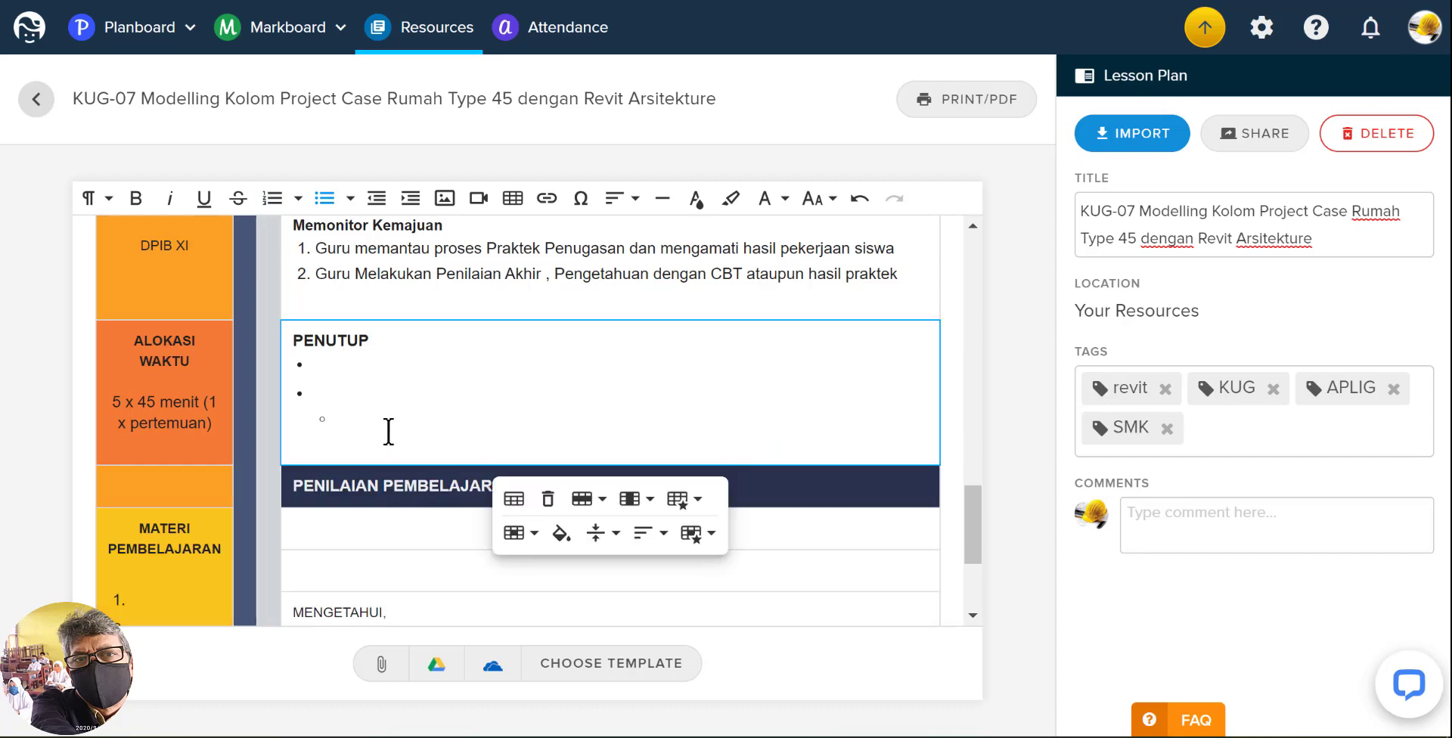
key("BackSpace")
key("BackSpace")
key("BackSpace")
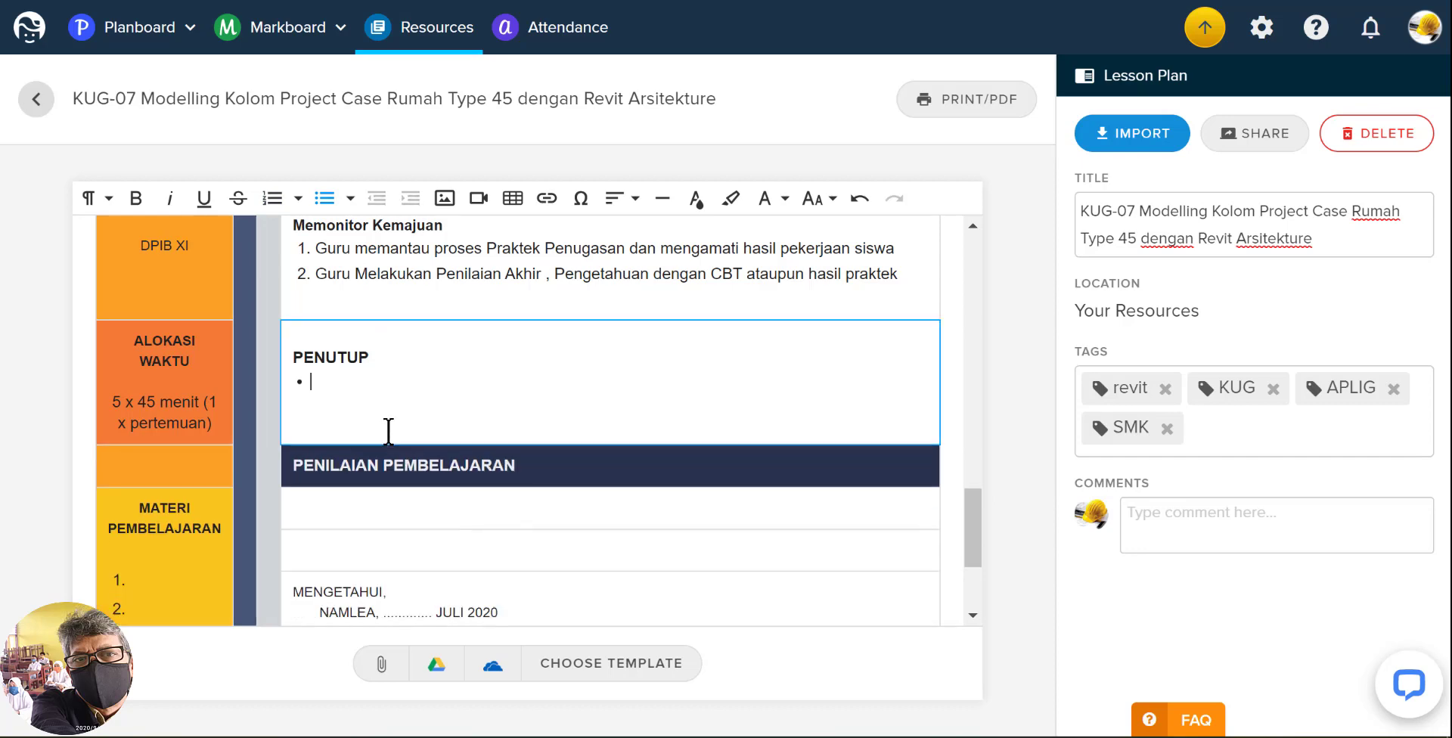
left_click(389, 432)
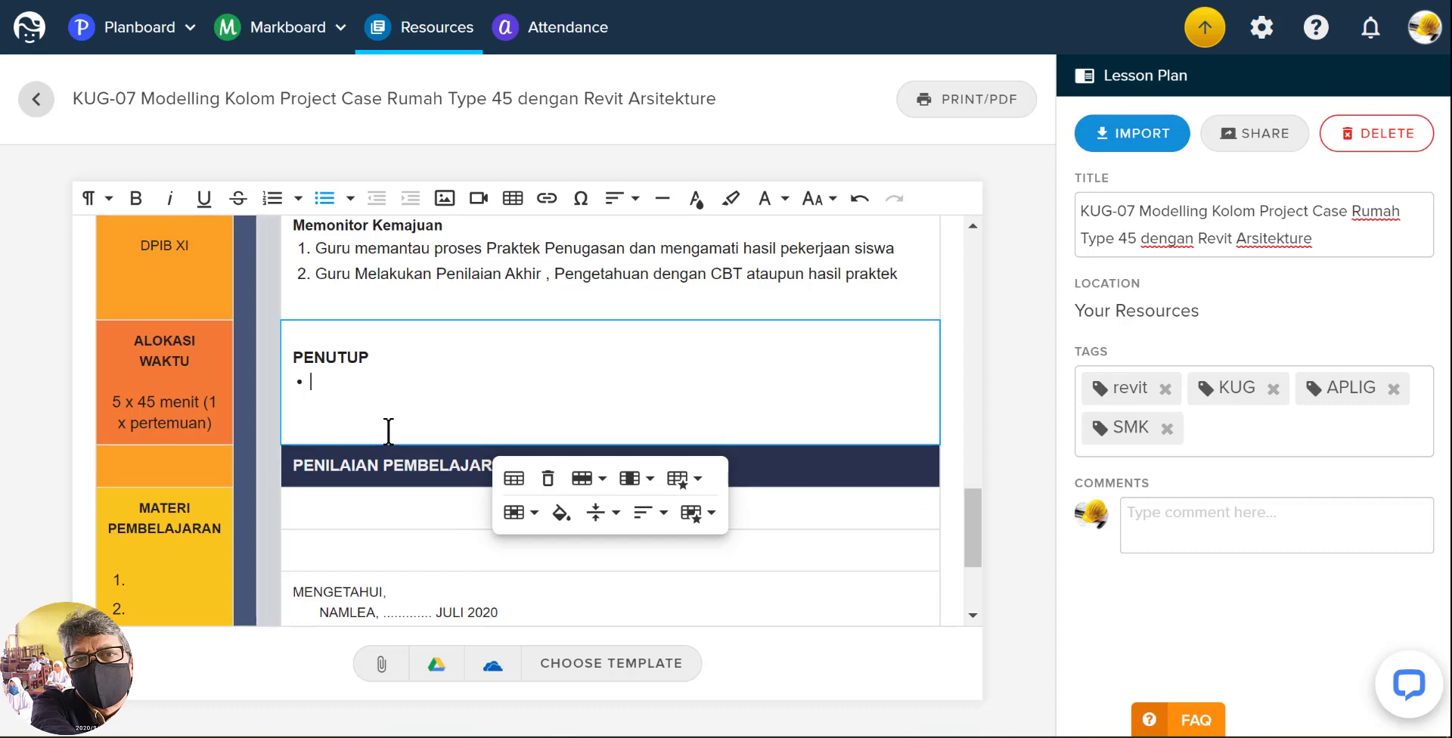
key("BackSpace")
- Align the content of the PENUTUP cell vertically to the top
left_click(388, 432)
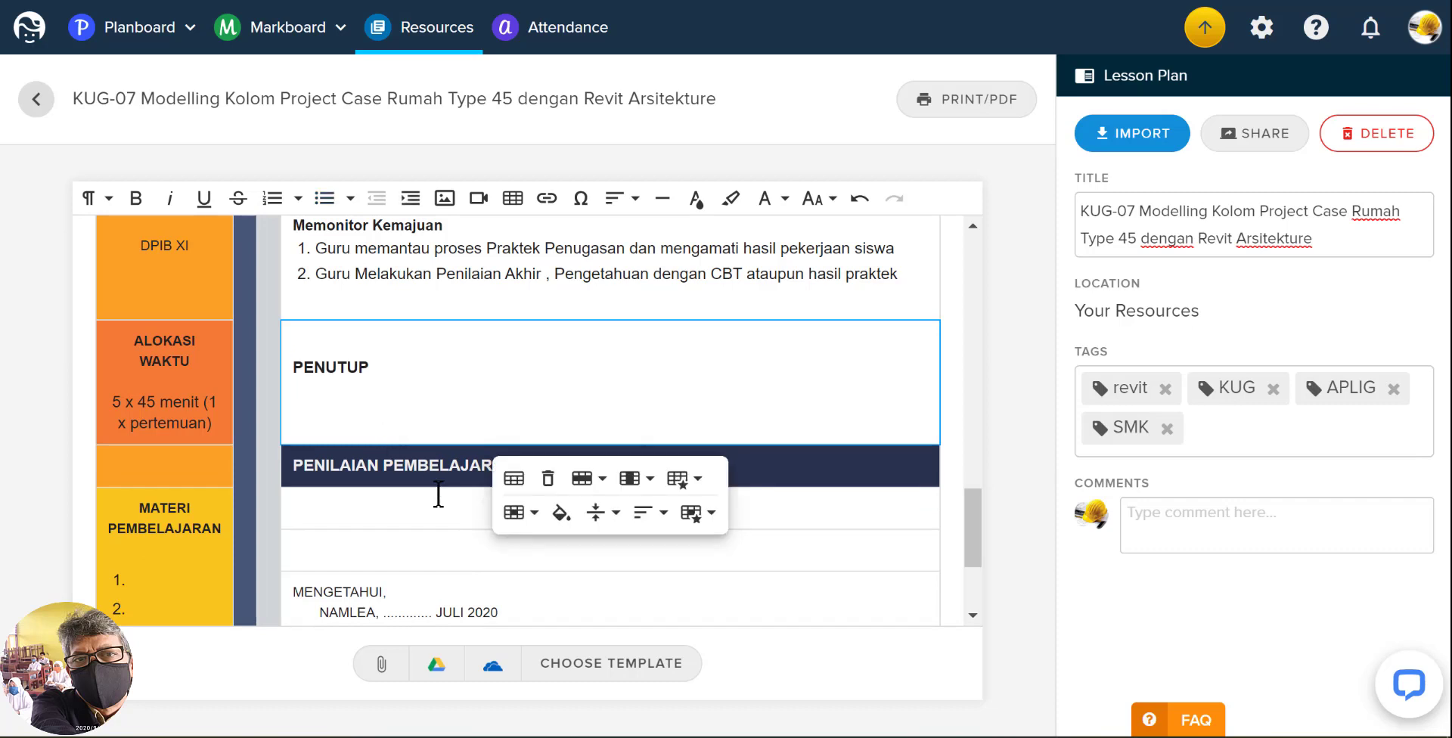
left_click(617, 520)
left_click(609, 552)
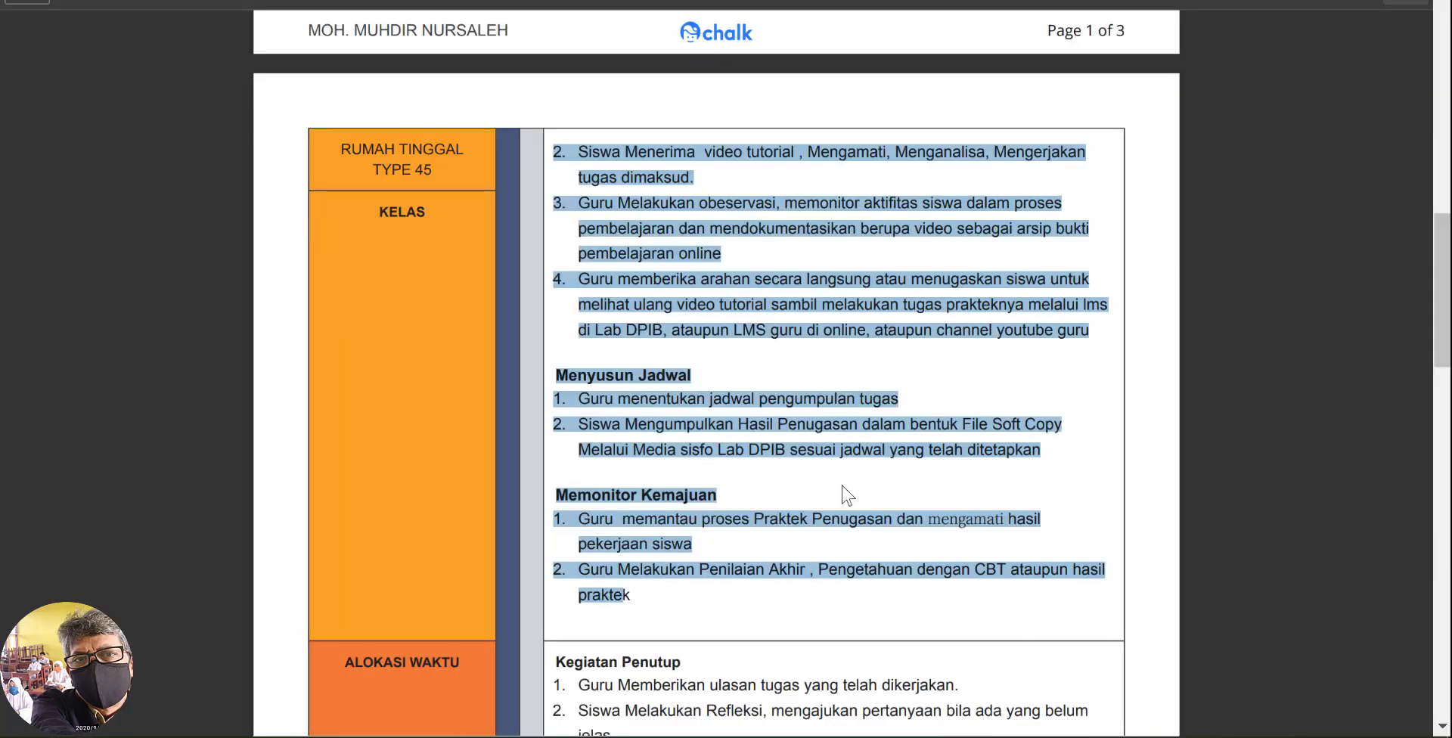
- Copy the three Kegiatan Penutup points from the reference lesson plan PDF and paste them below the PENUTUP heading in the Chalk lesson plan
scroll(841, 488, "down", 2)
scroll(839, 483, "down", 4)
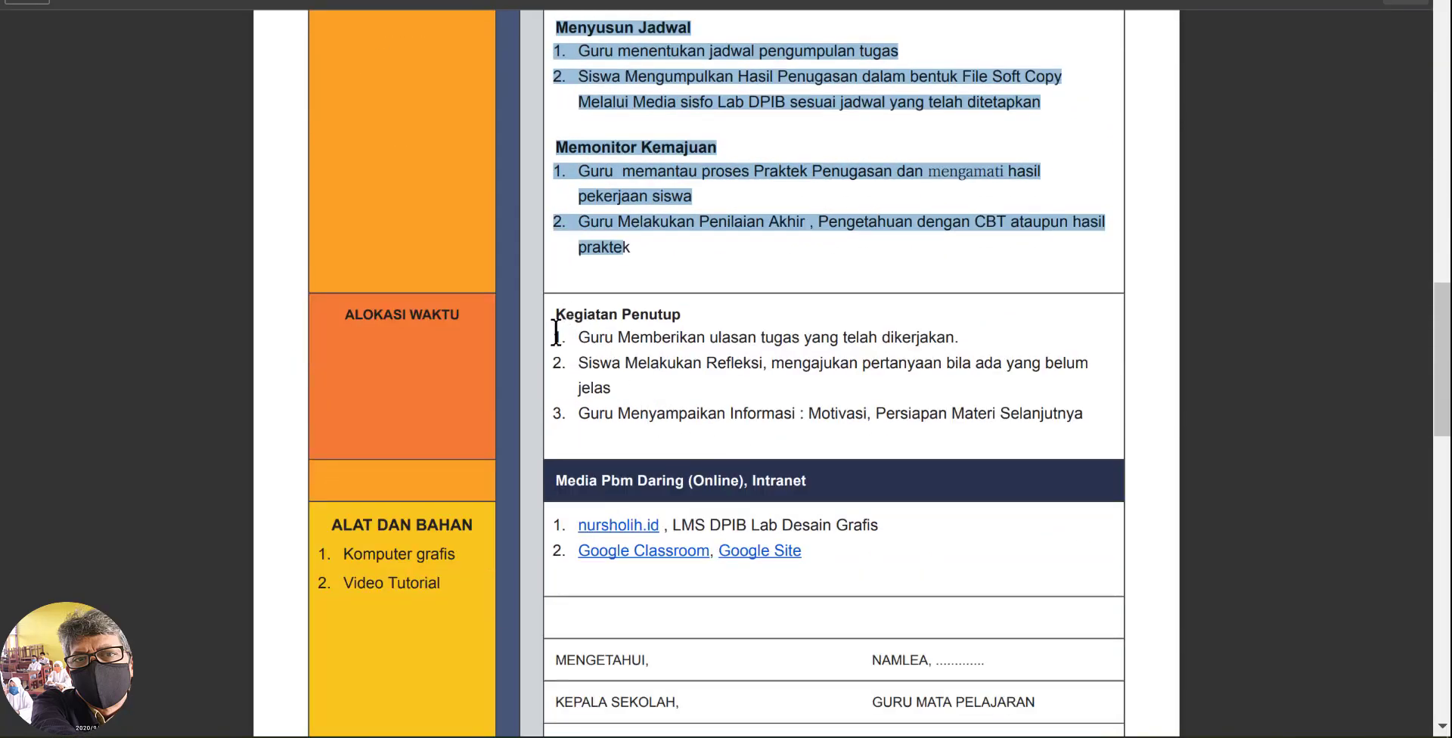
left_click_drag(560, 337, 598, 337)
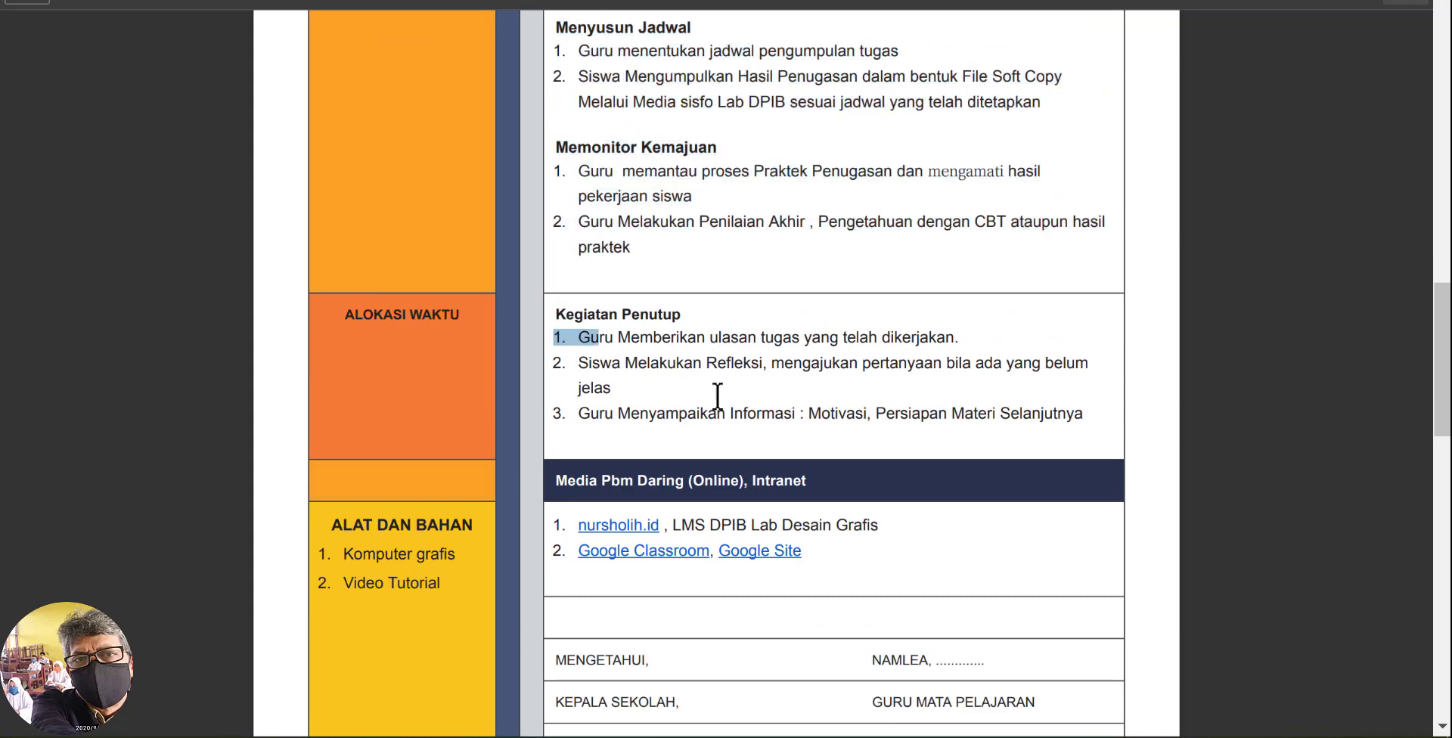
left_click_drag(718, 395, 1096, 421)
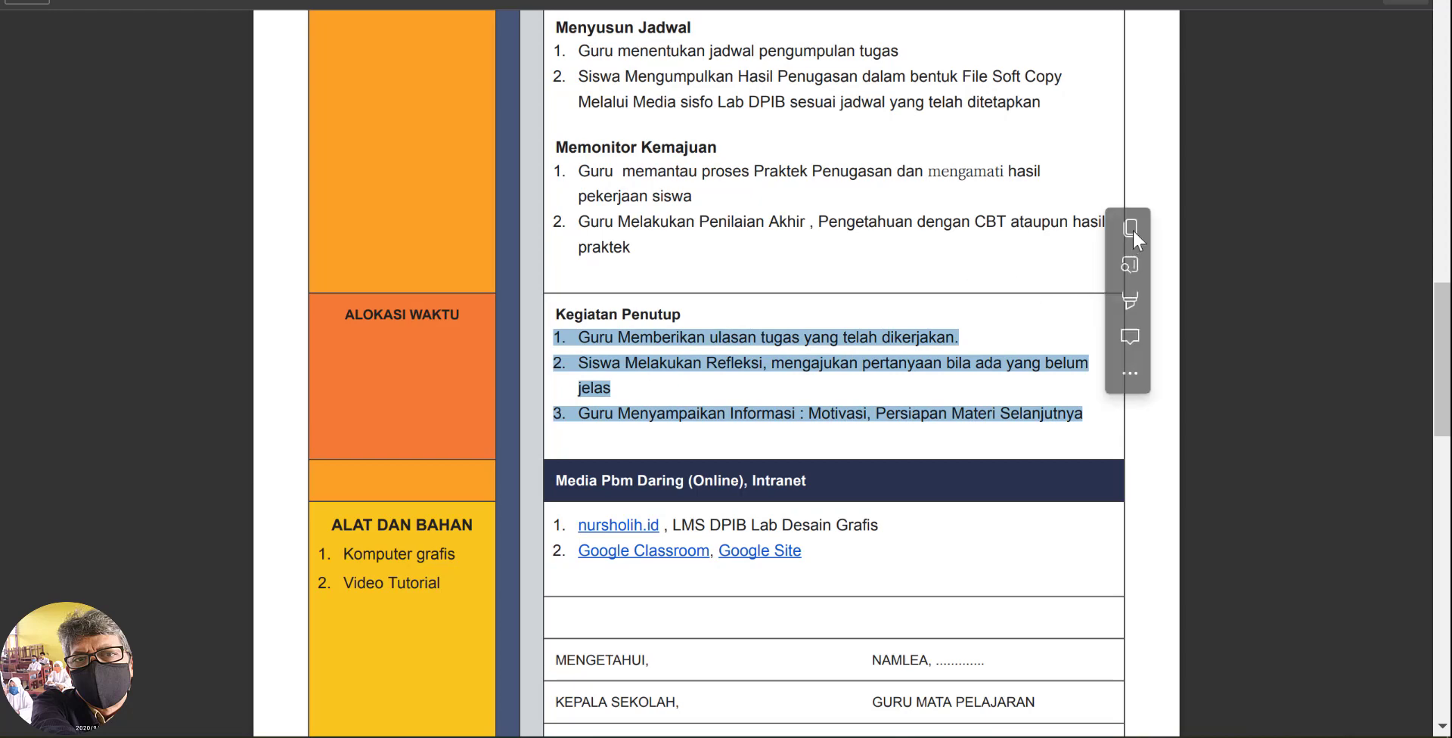
left_click(1131, 225)
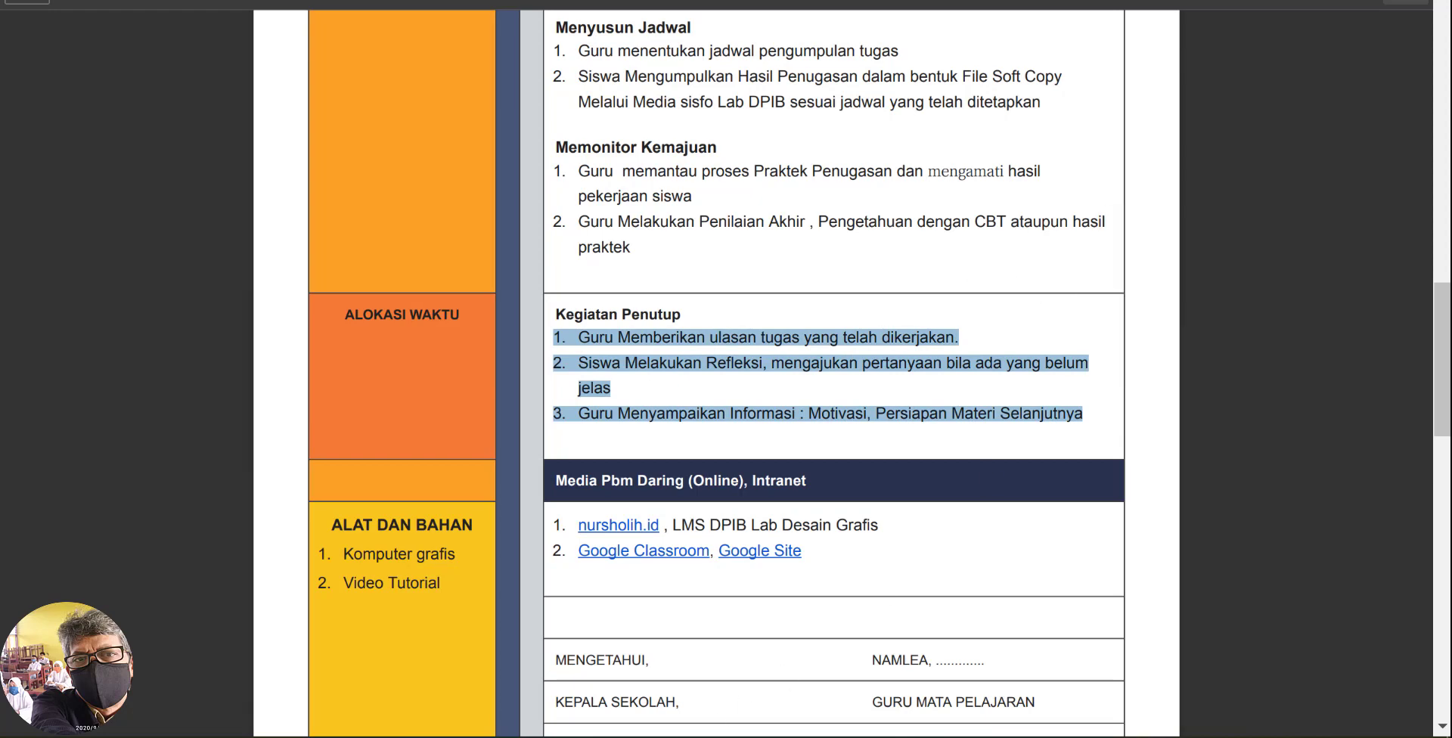
mouse_move(907, 734)
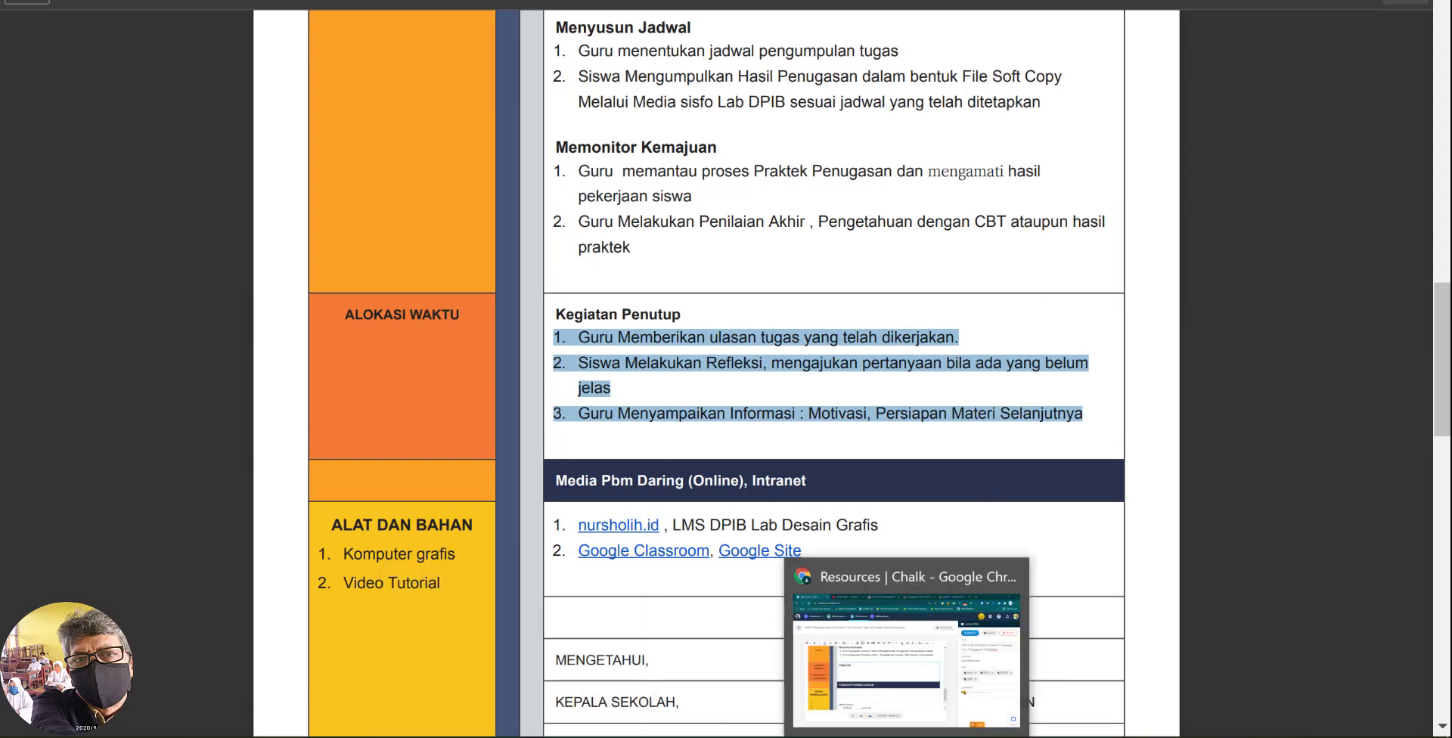
left_click(906, 658)
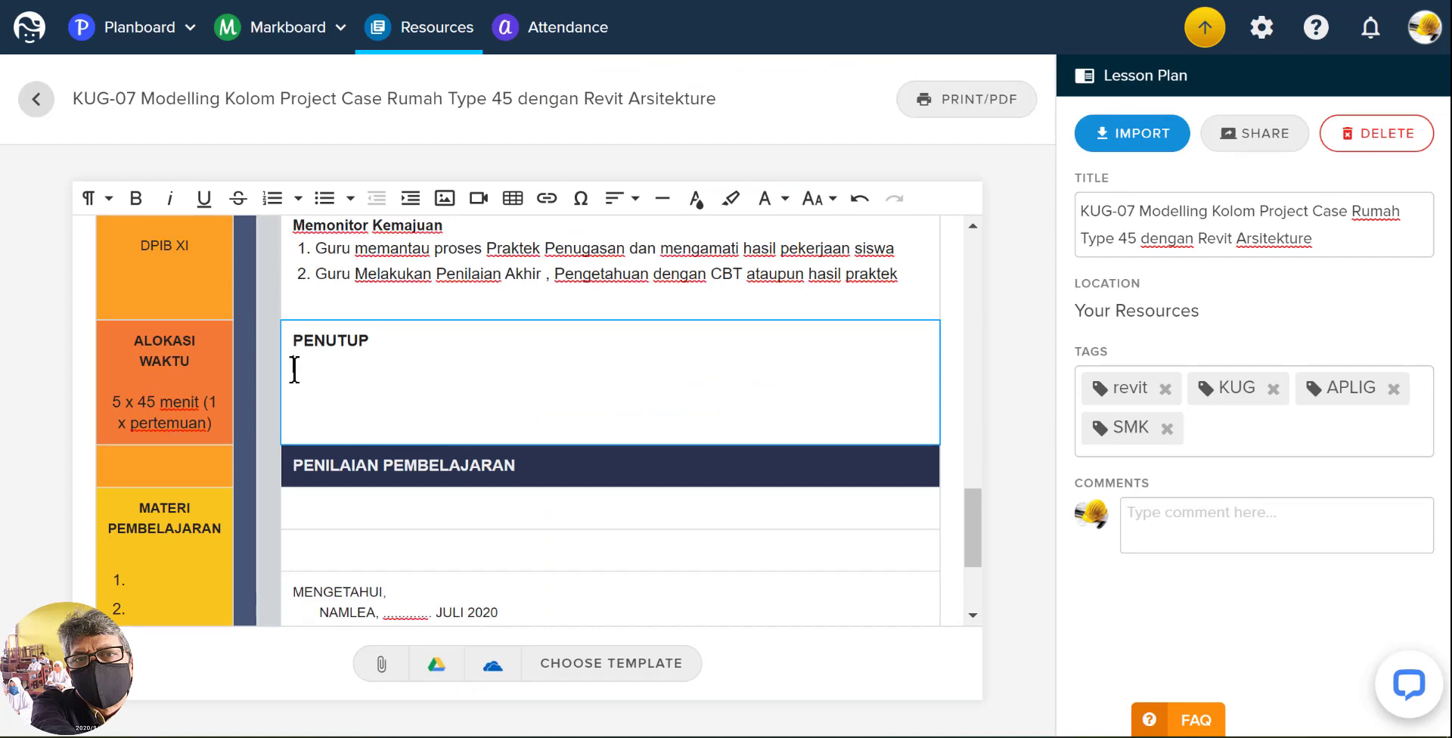
right_click(294, 369)
left_click(348, 109)
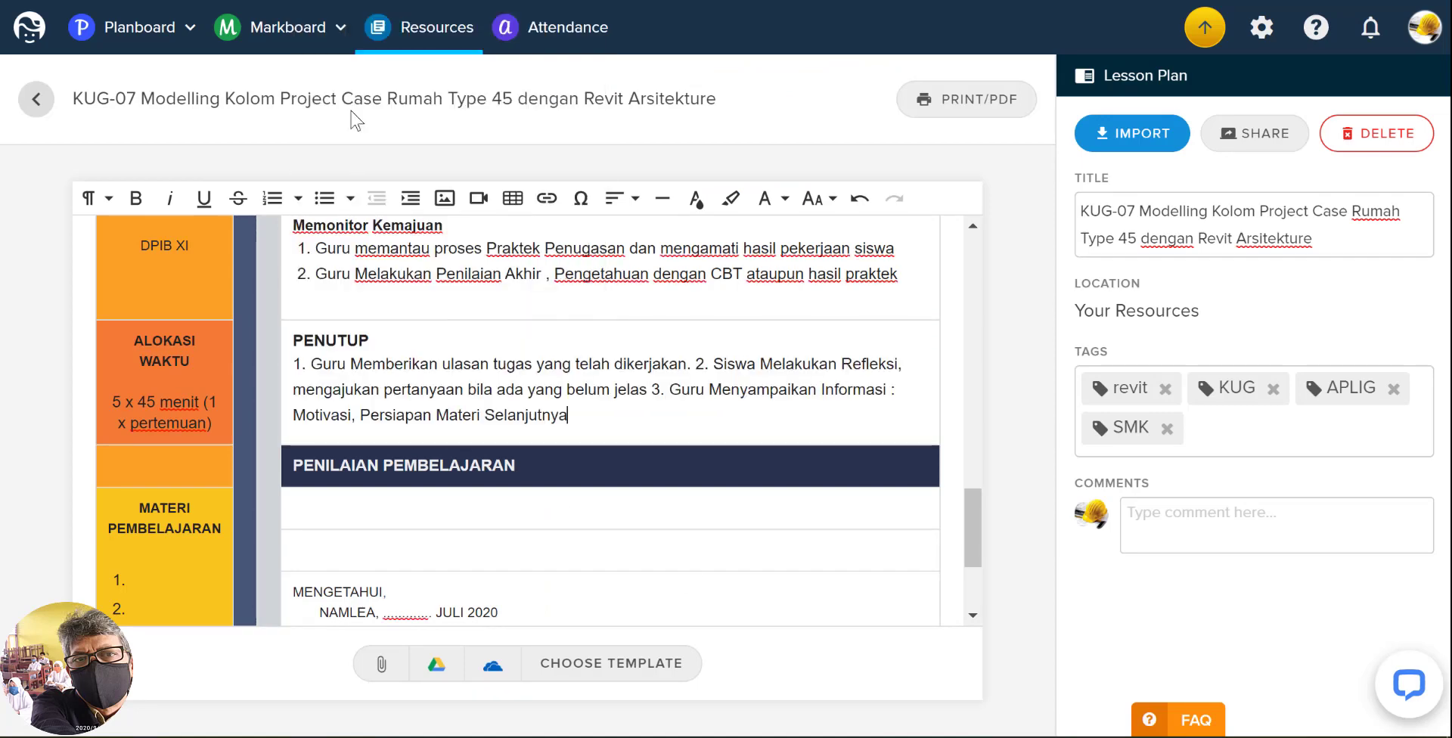
- Turn the pasted text under PENUTUP into a three-point numbered list, replacing the inline numbers 1, 2 and 3 with separate list points
left_click(316, 363)
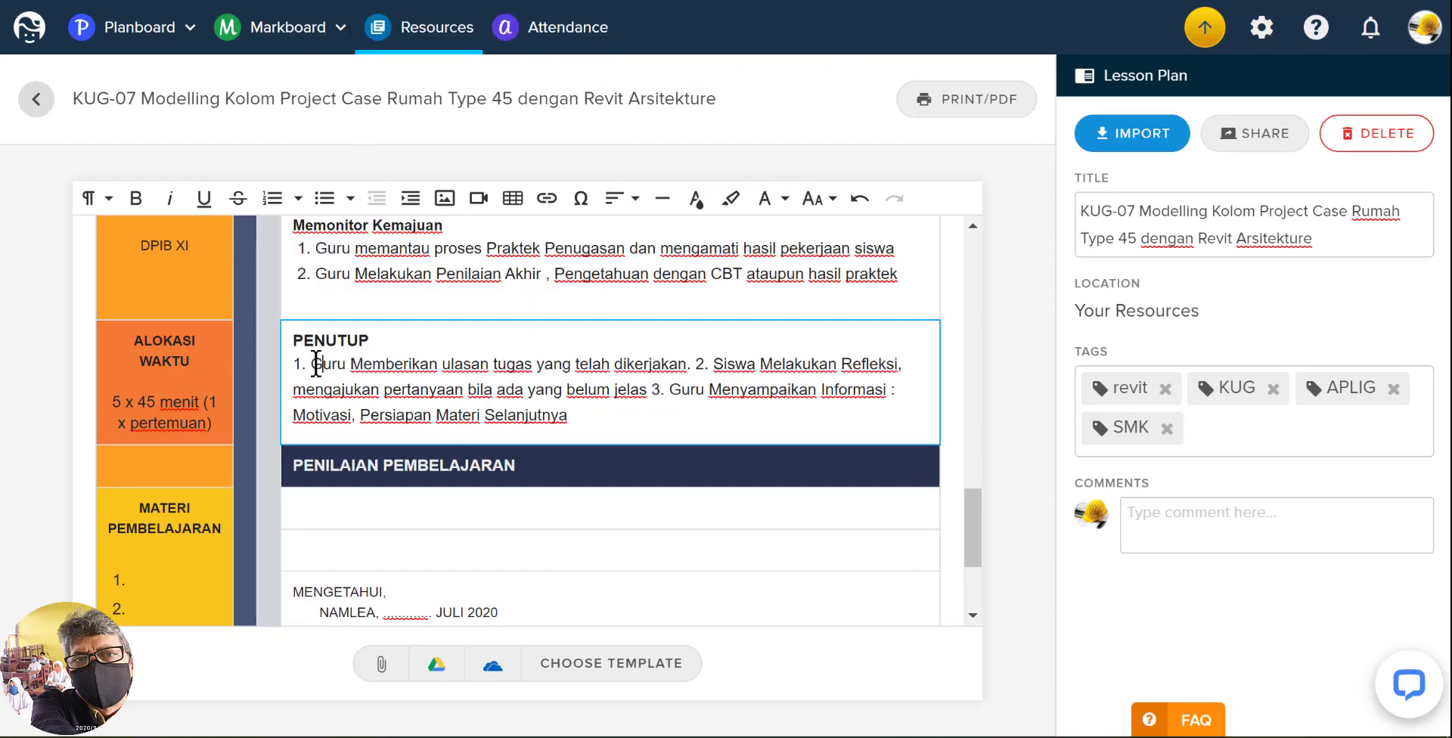
left_click_drag(310, 364, 292, 364)
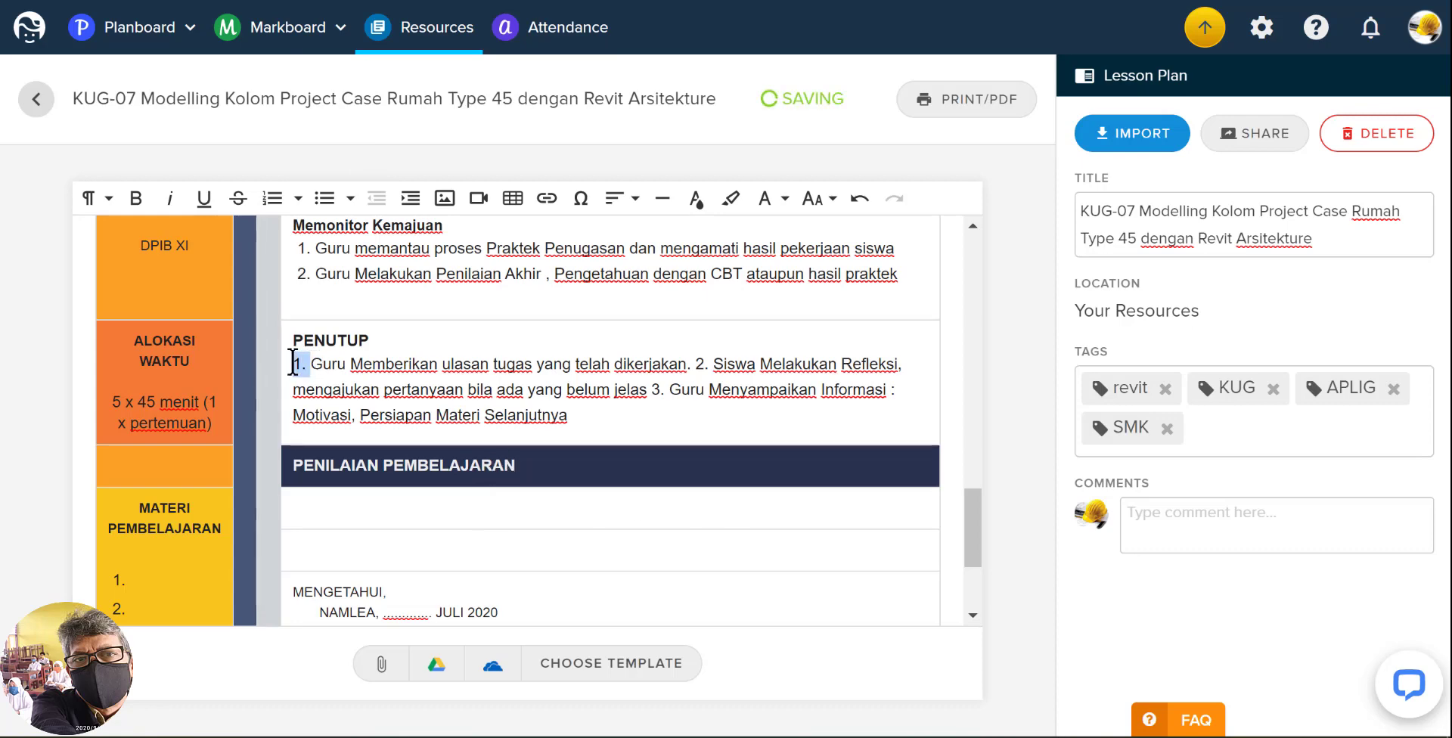
key("BackSpace")
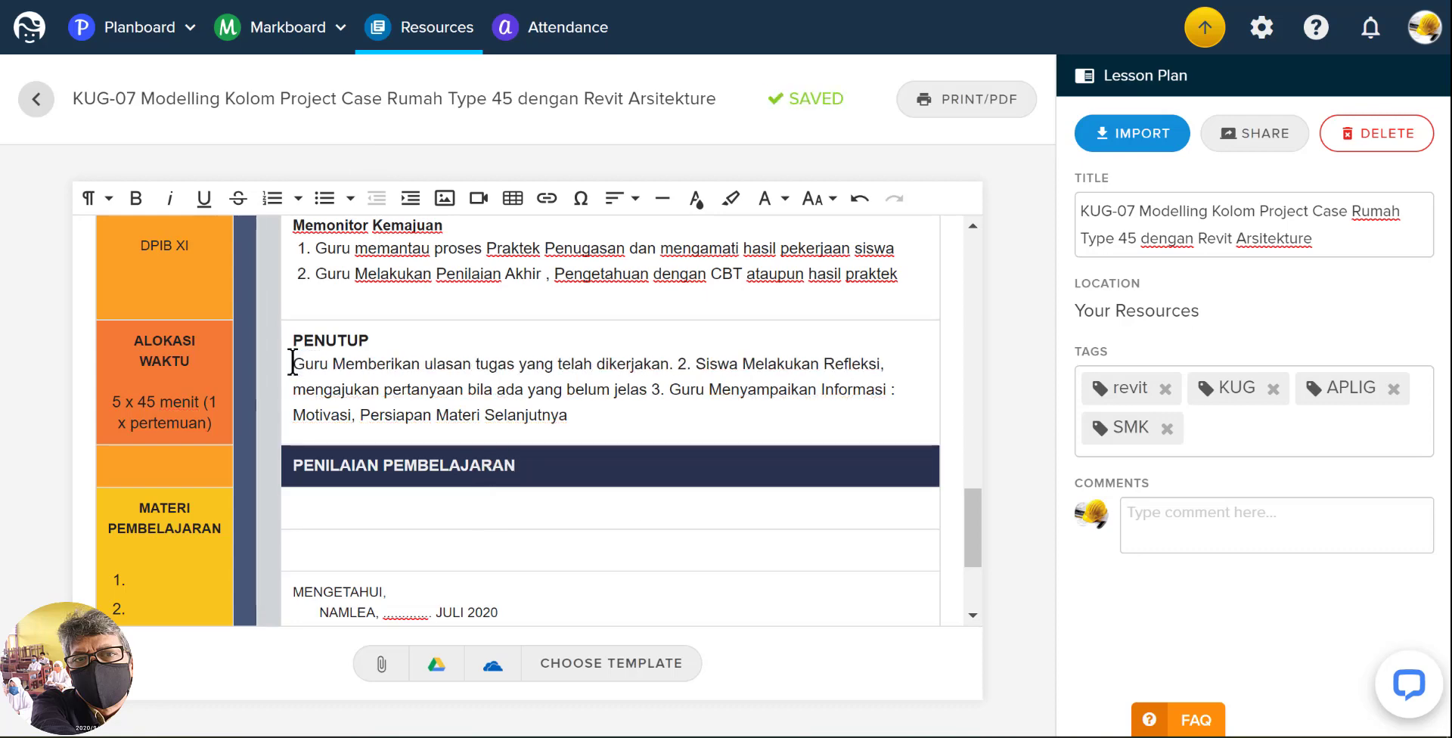
left_click(271, 200)
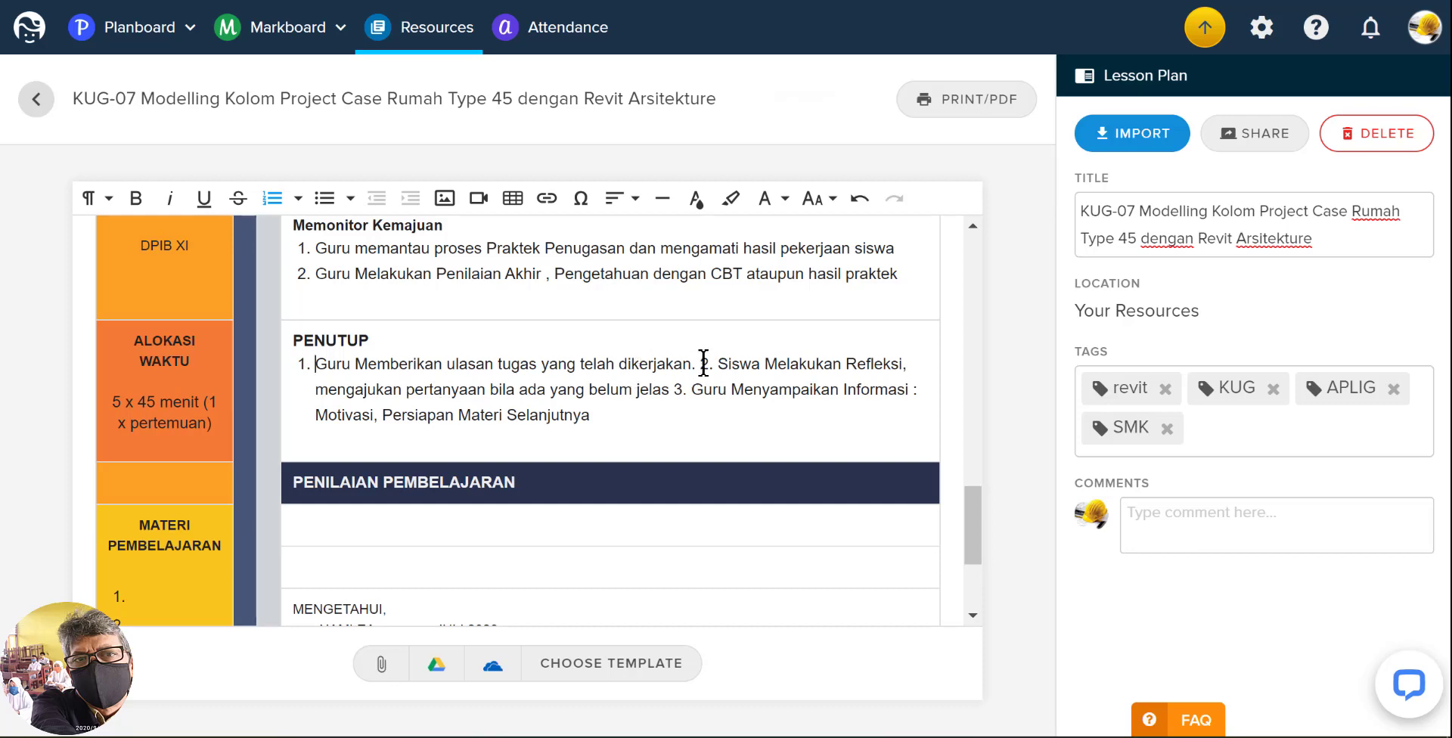
left_click_drag(703, 361, 720, 362)
key("Return")
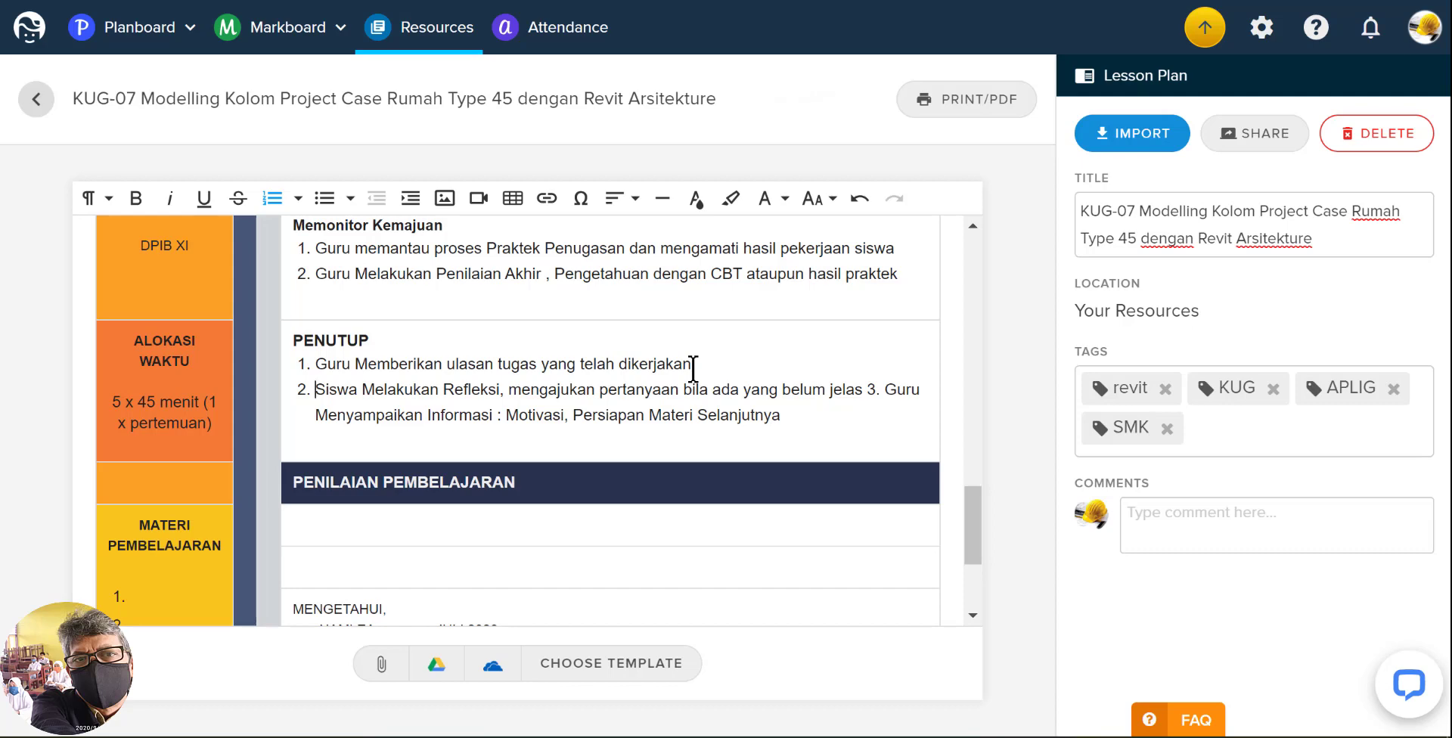
left_click(868, 388)
left_click_drag(872, 388, 884, 390)
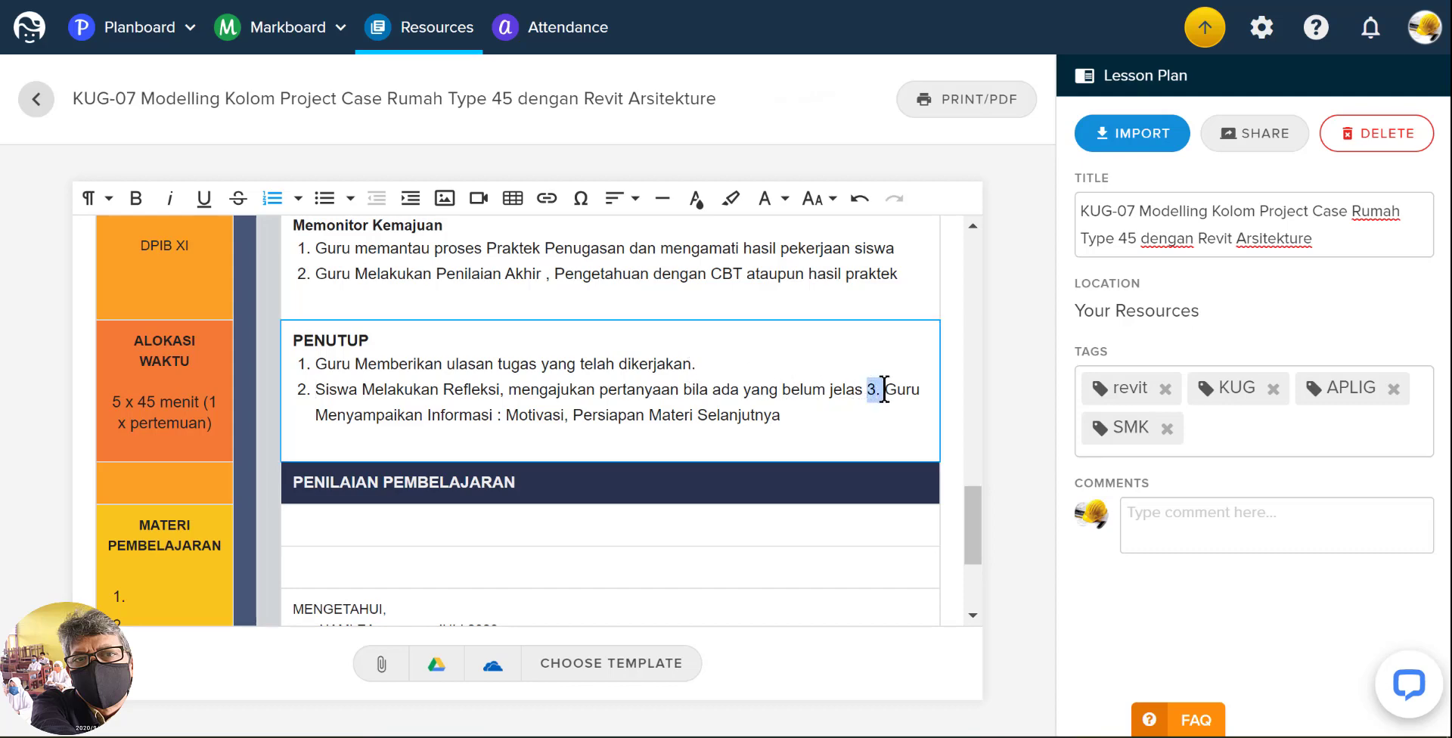
key("Return")
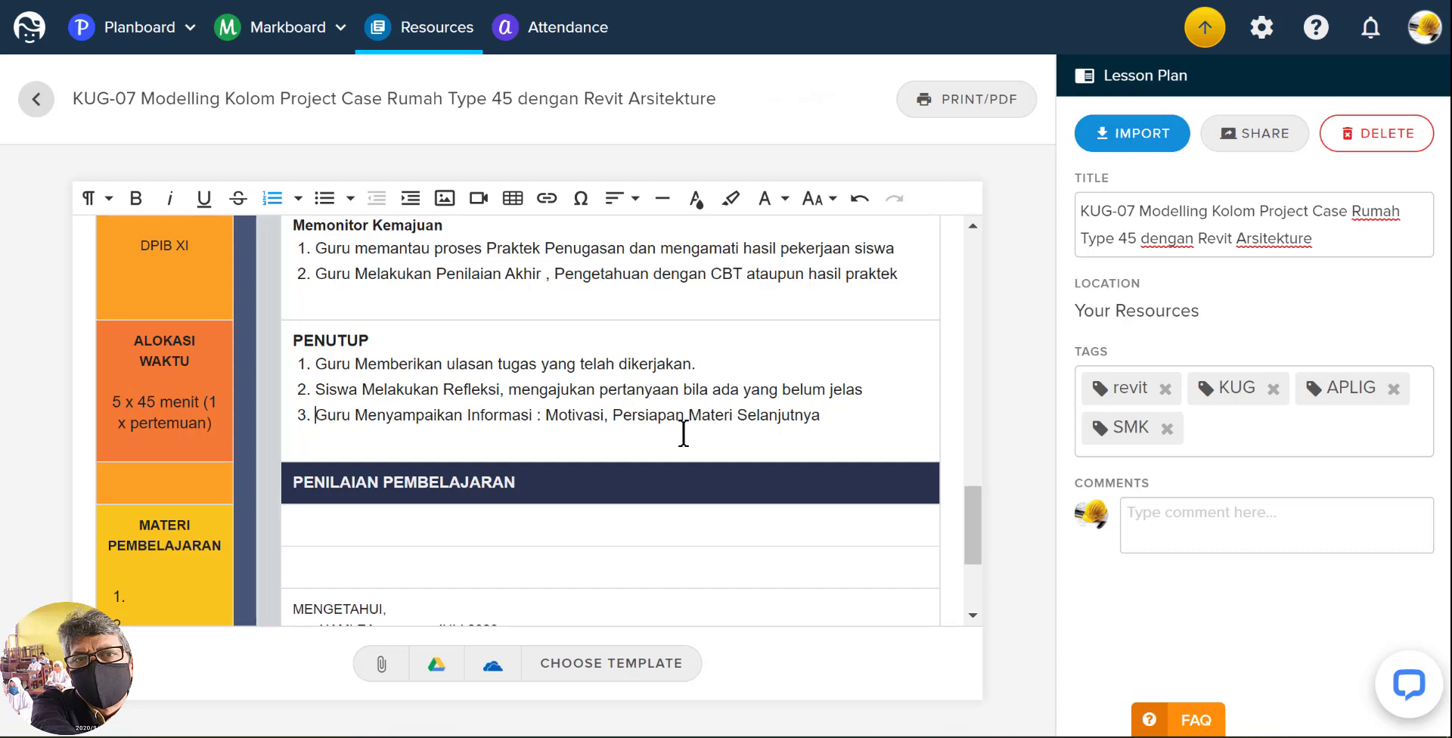
- Select "Selanjutnya" in point 3, then switch to YouTube and copy the link of "08. PLACING KOLOM" from the e-learning revit playlist
left_click_drag(737, 415, 821, 415)
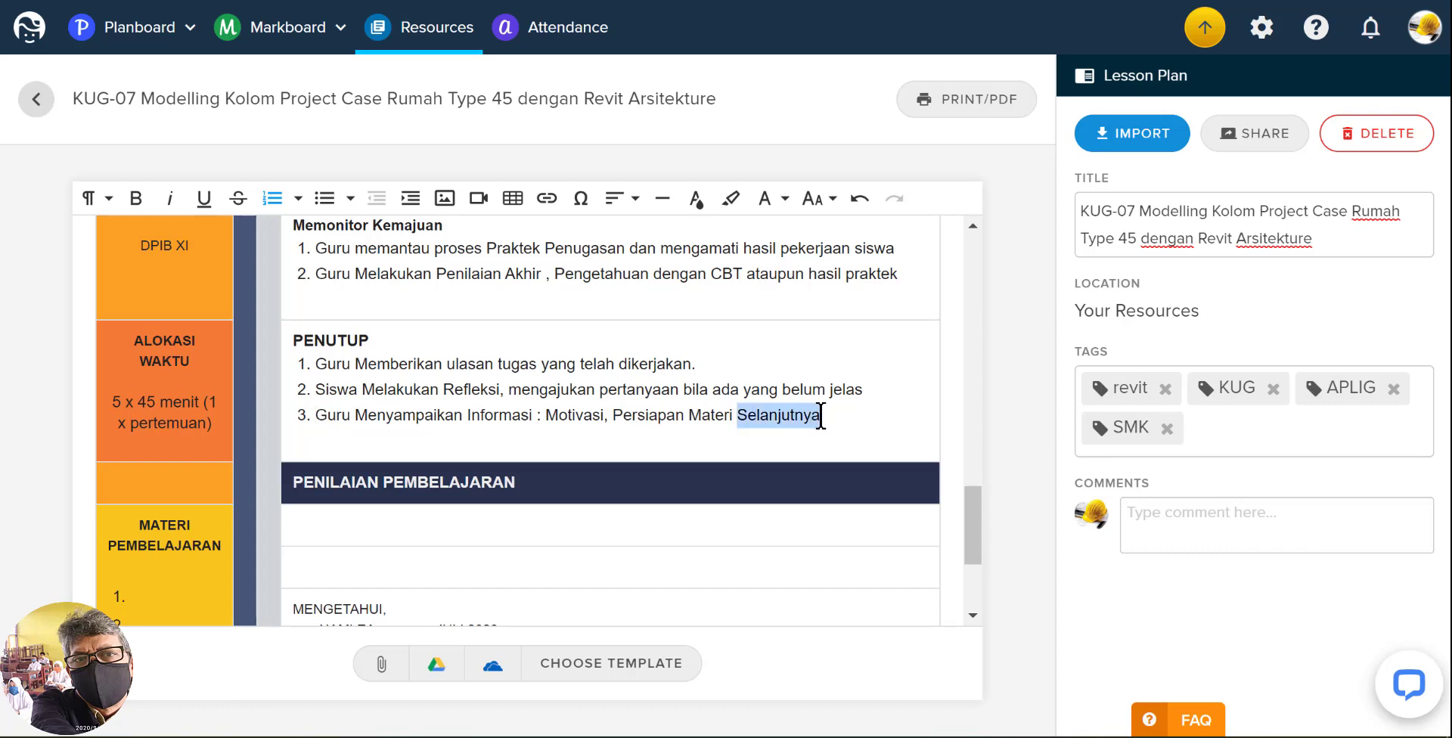
key("alt+Tab")
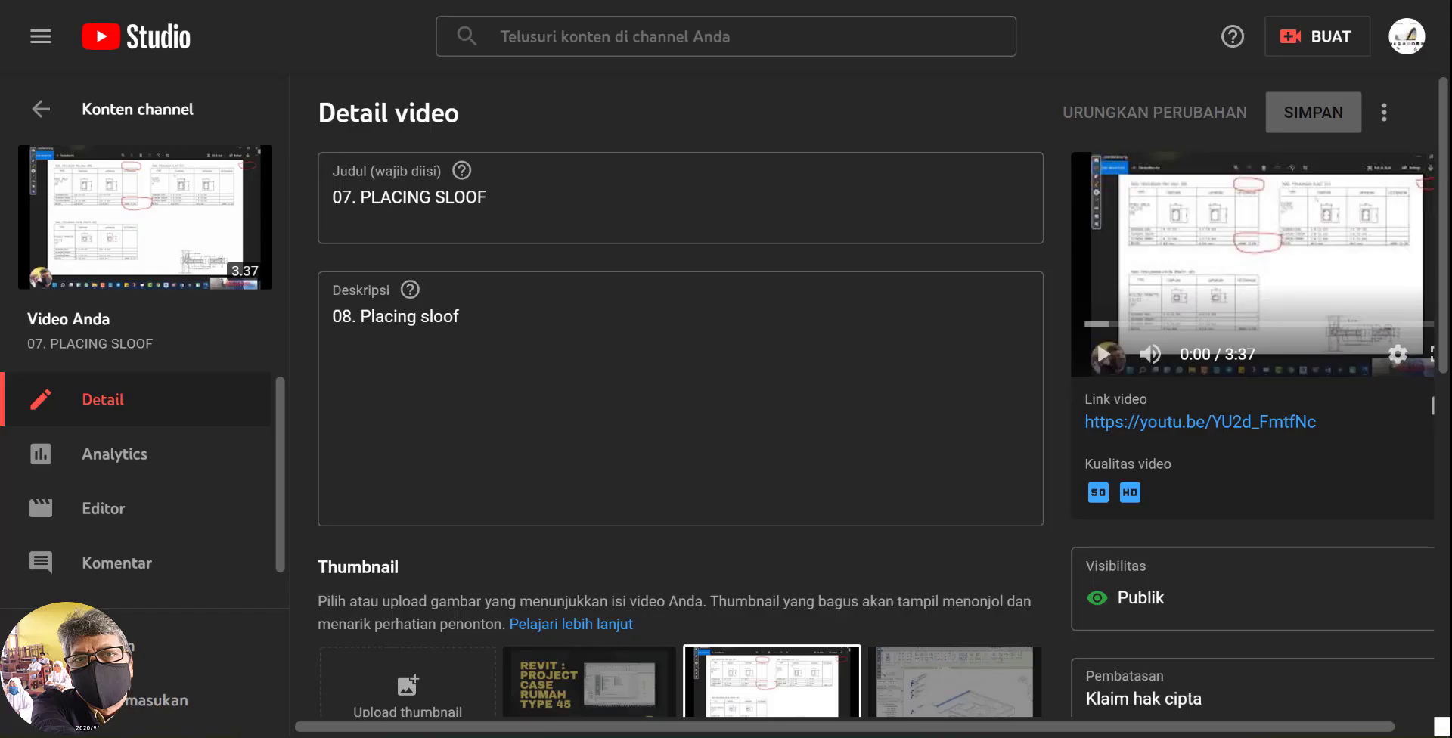
key("alt+Tab")
scroll(798, 490, "down", 3)
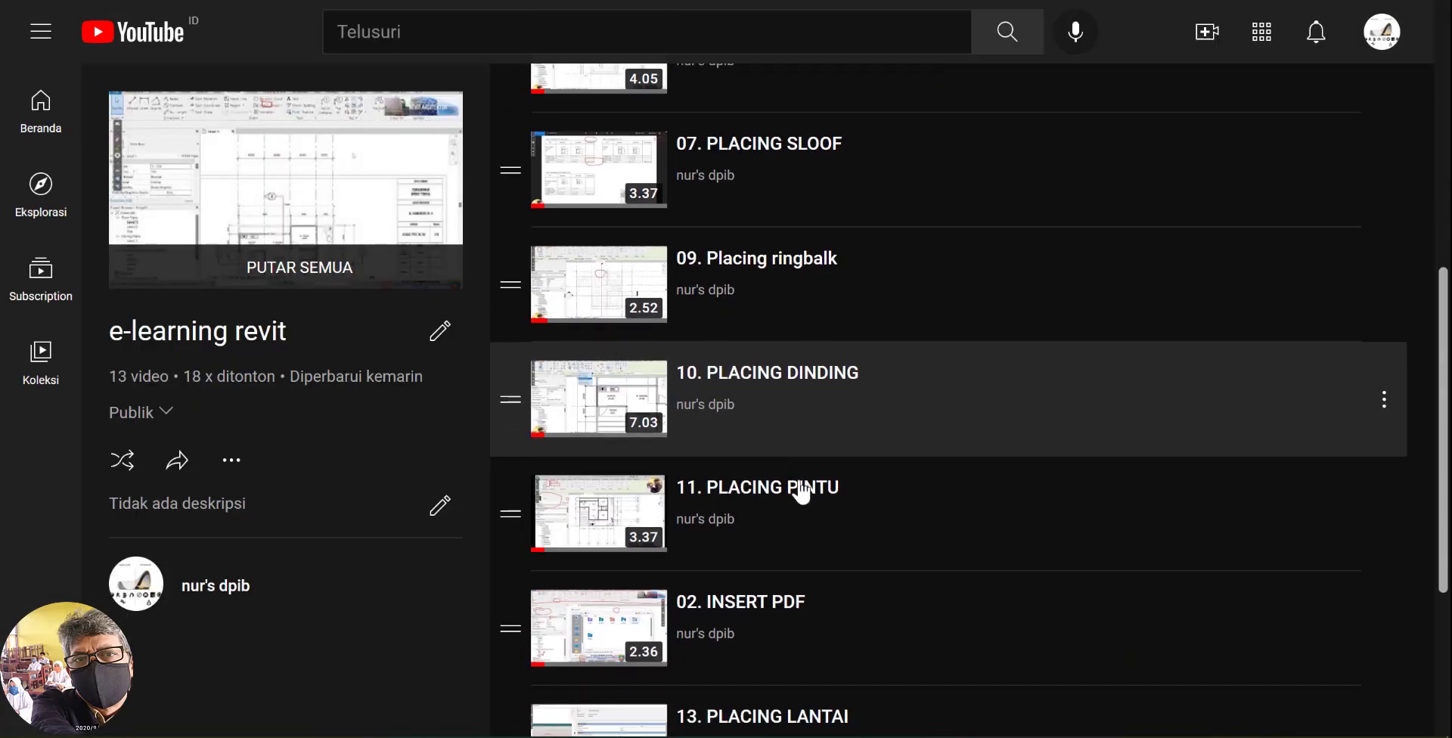
scroll(796, 488, "down", 1)
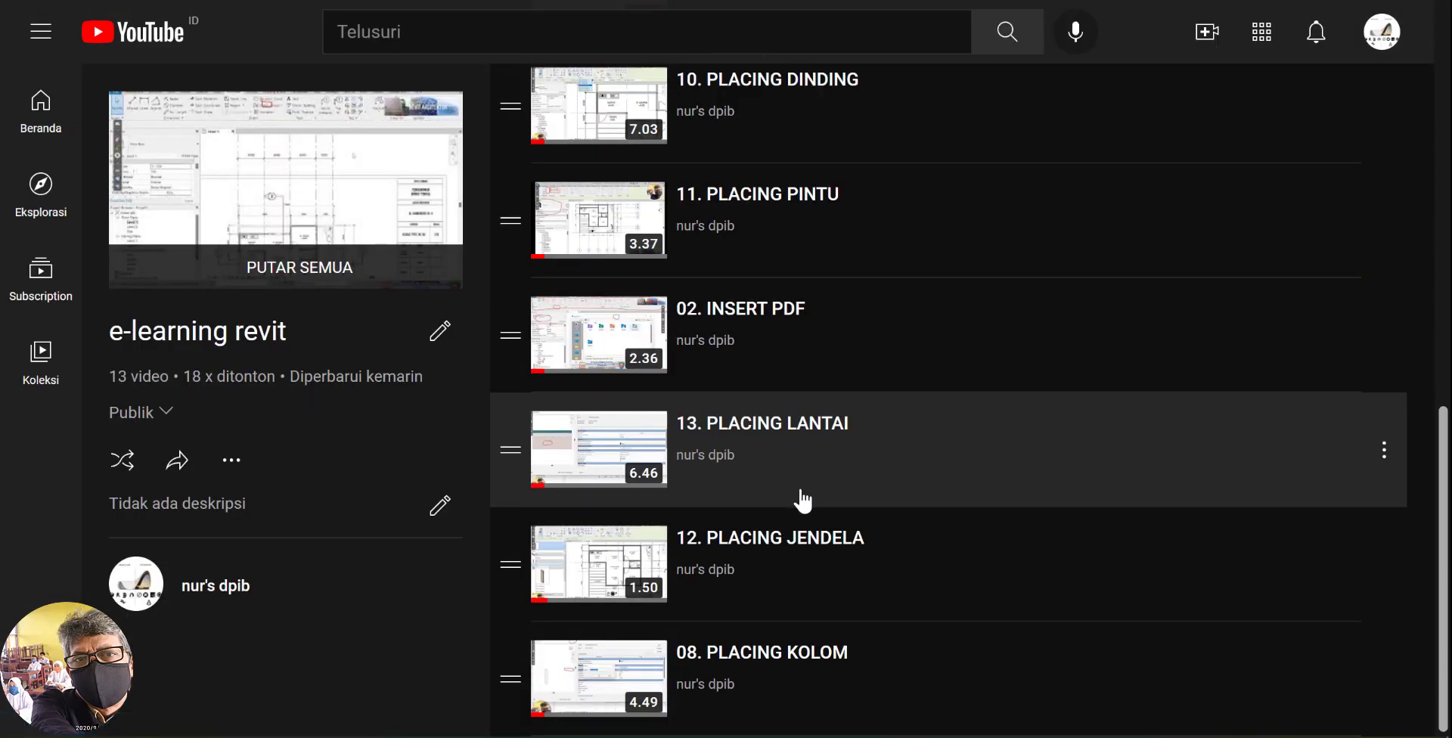
left_click(775, 652)
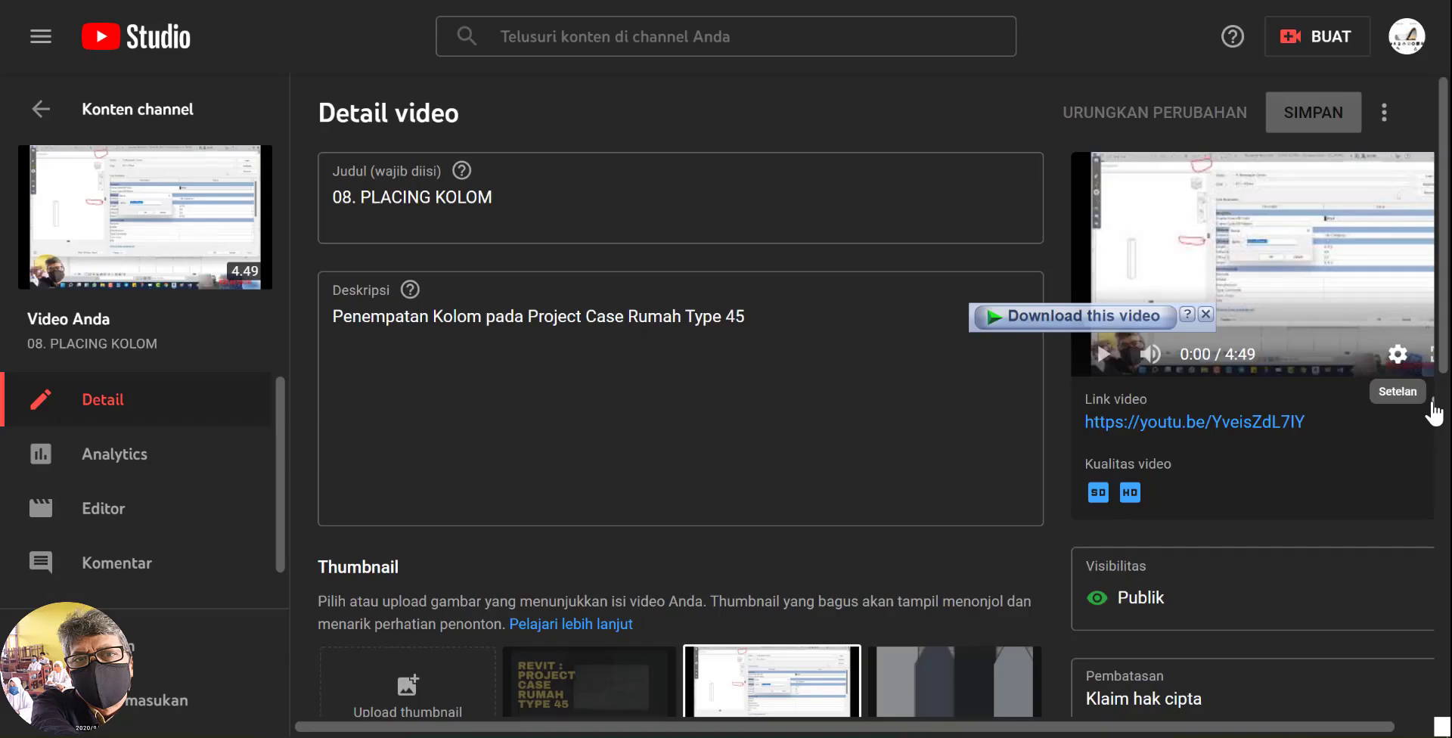
left_click(1432, 409)
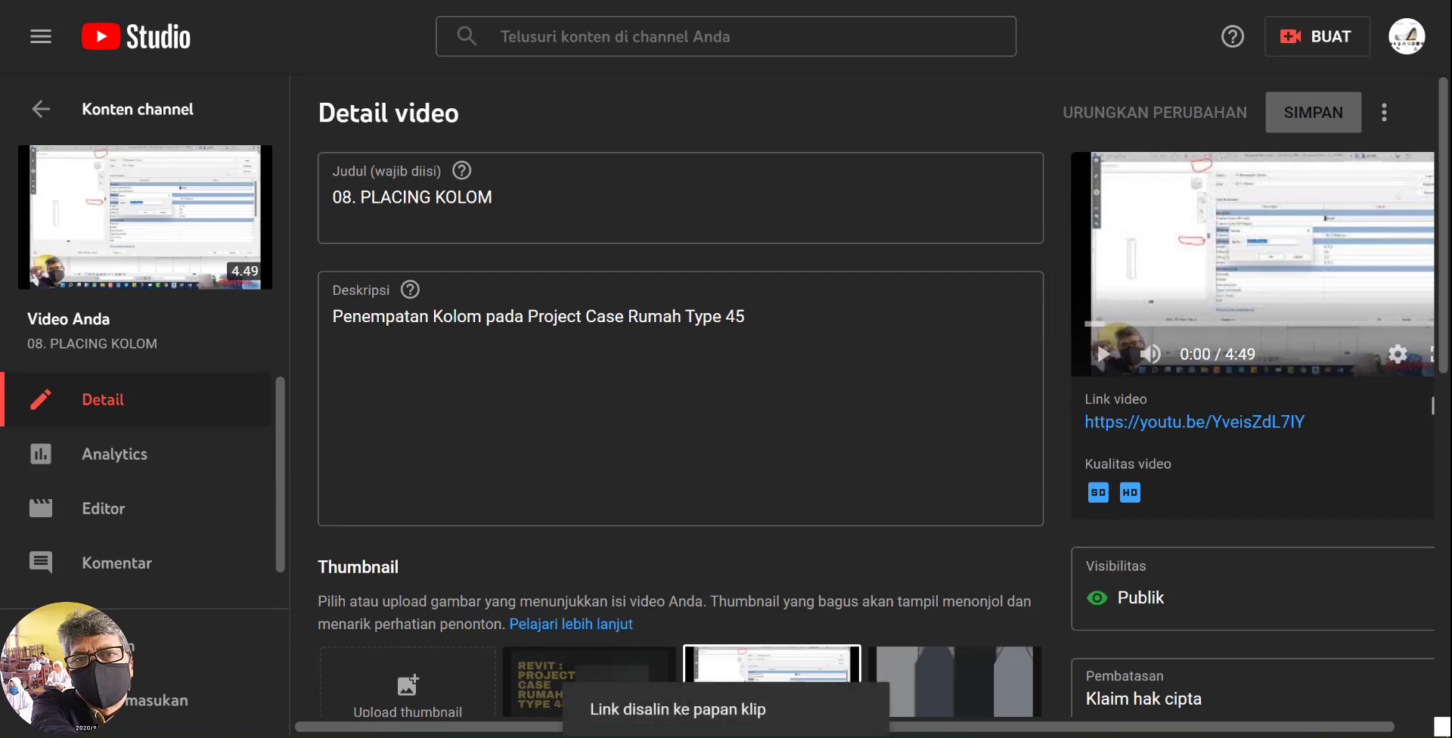
- Back in the Chalk lesson plan, link the word "Selanjutnya" in PENUTUP point 3 to the copied video URL
key("ctrl+Tab")
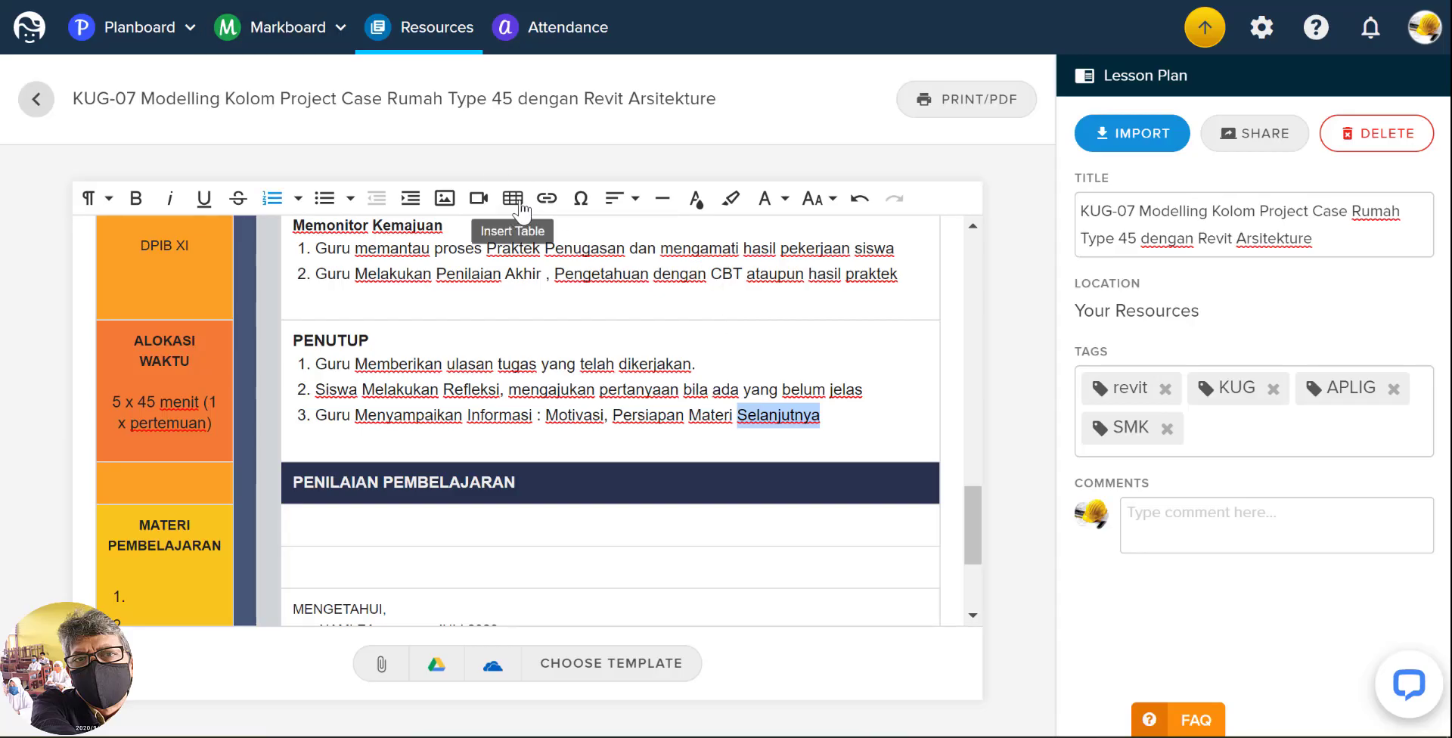
left_click(547, 200)
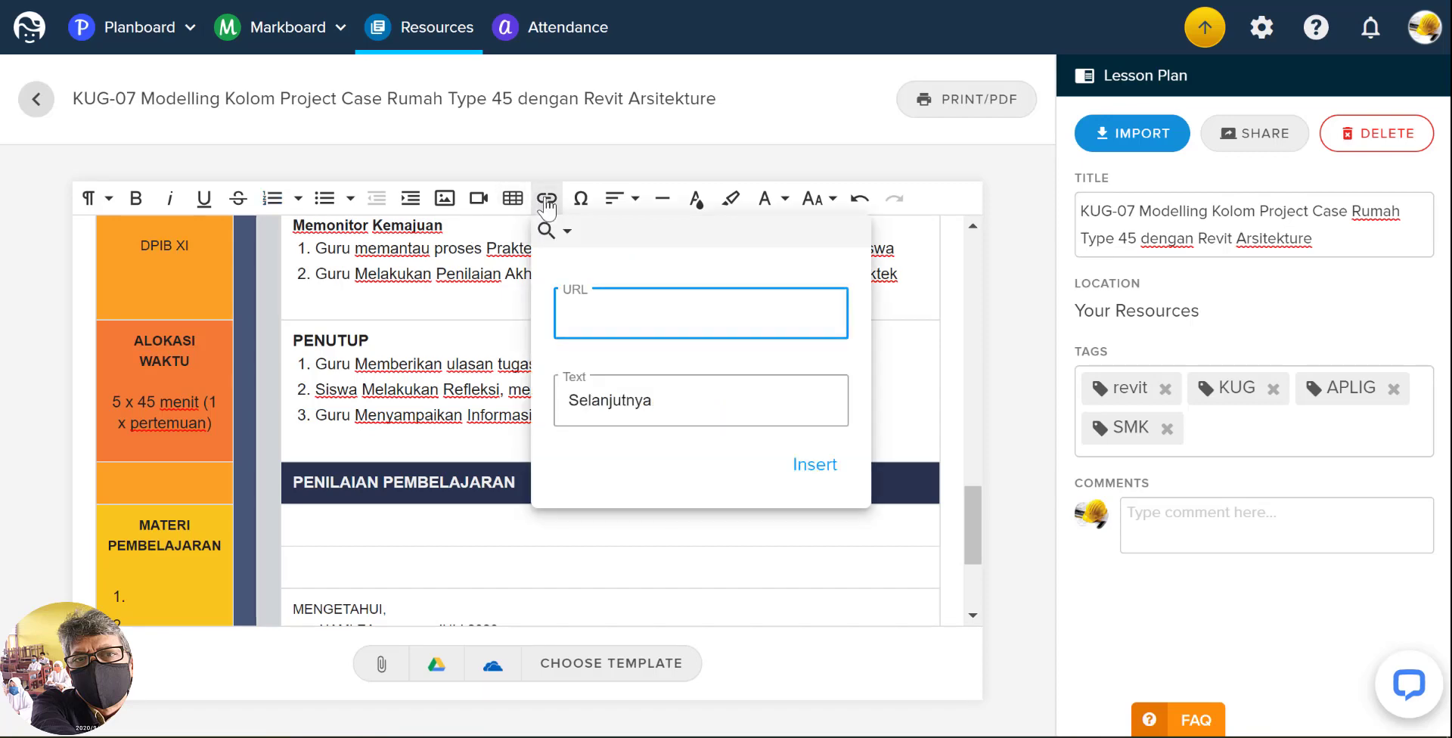
right_click(579, 312)
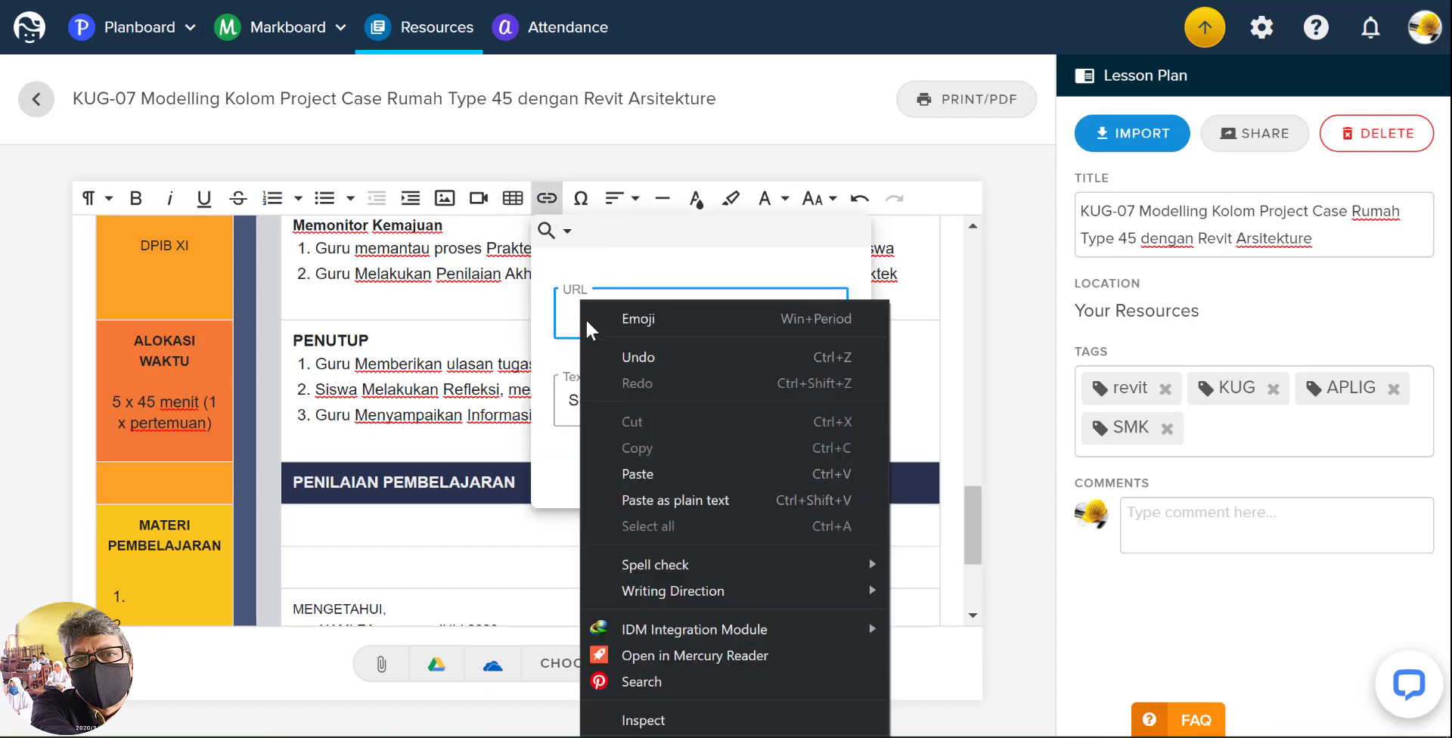
left_click(650, 465)
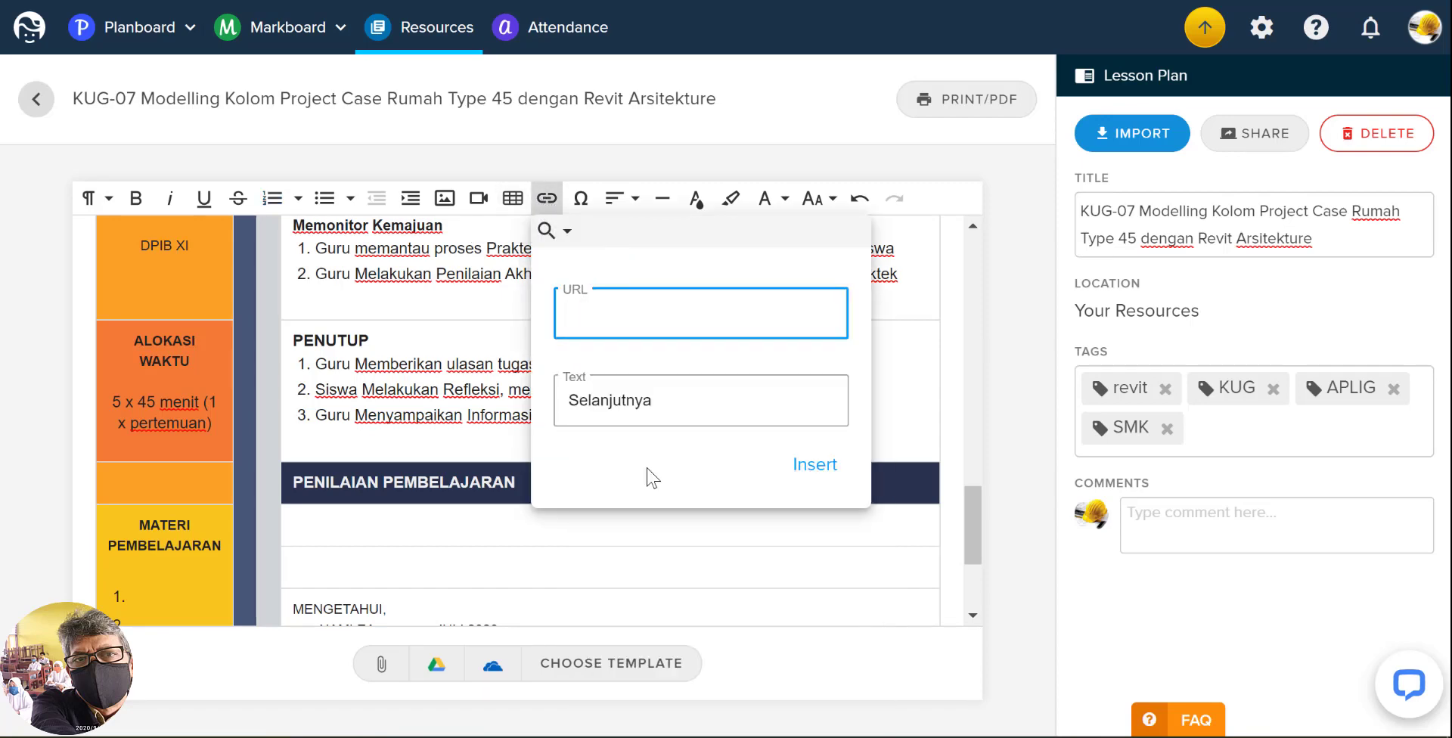
left_click(827, 466)
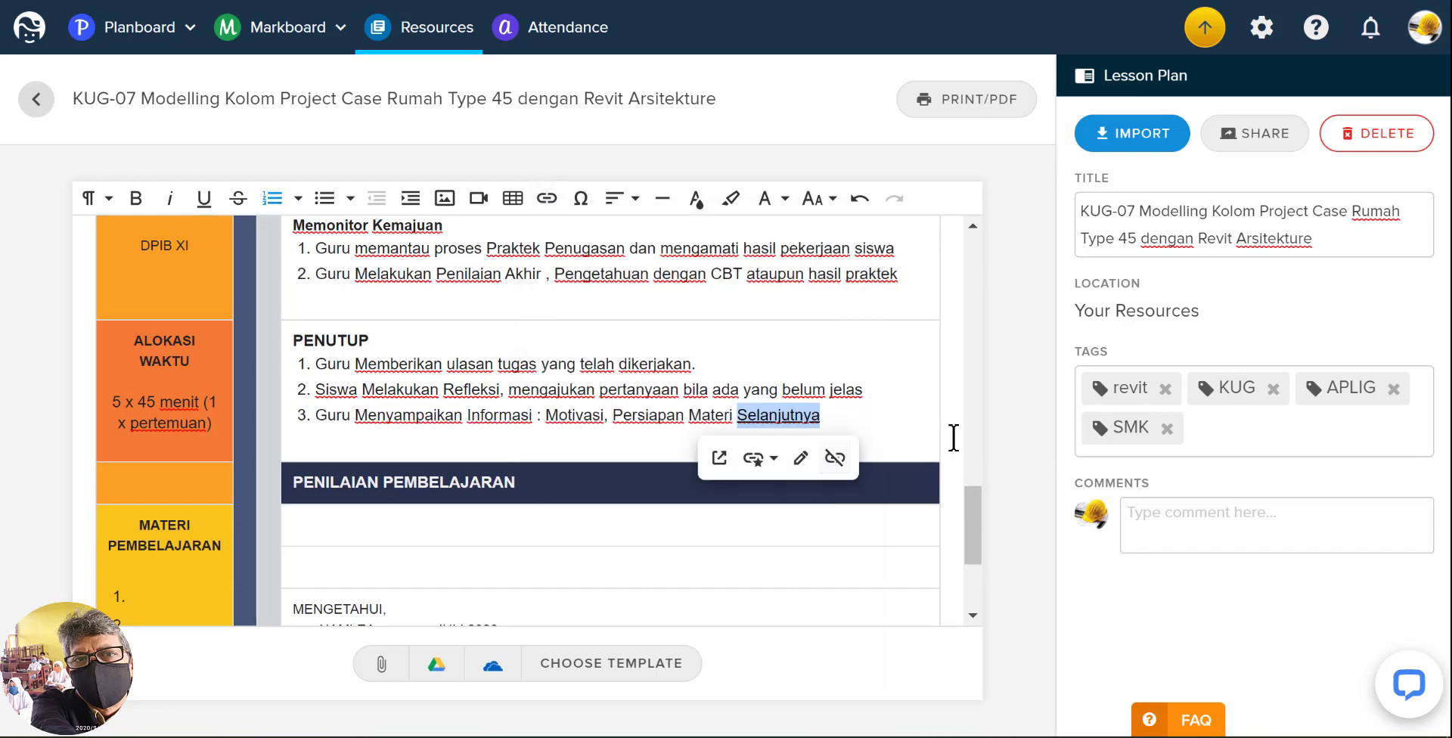
left_click(839, 413)
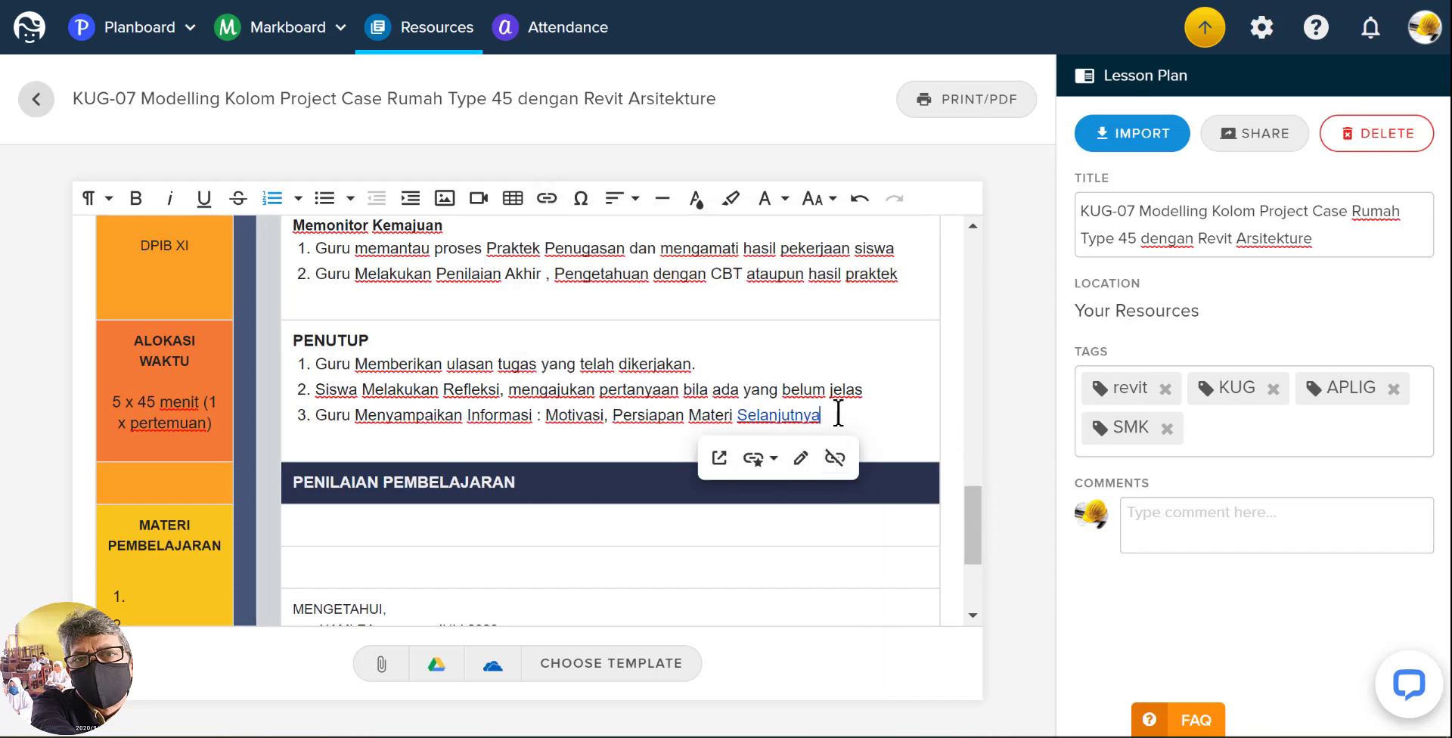
left_click(1005, 435)
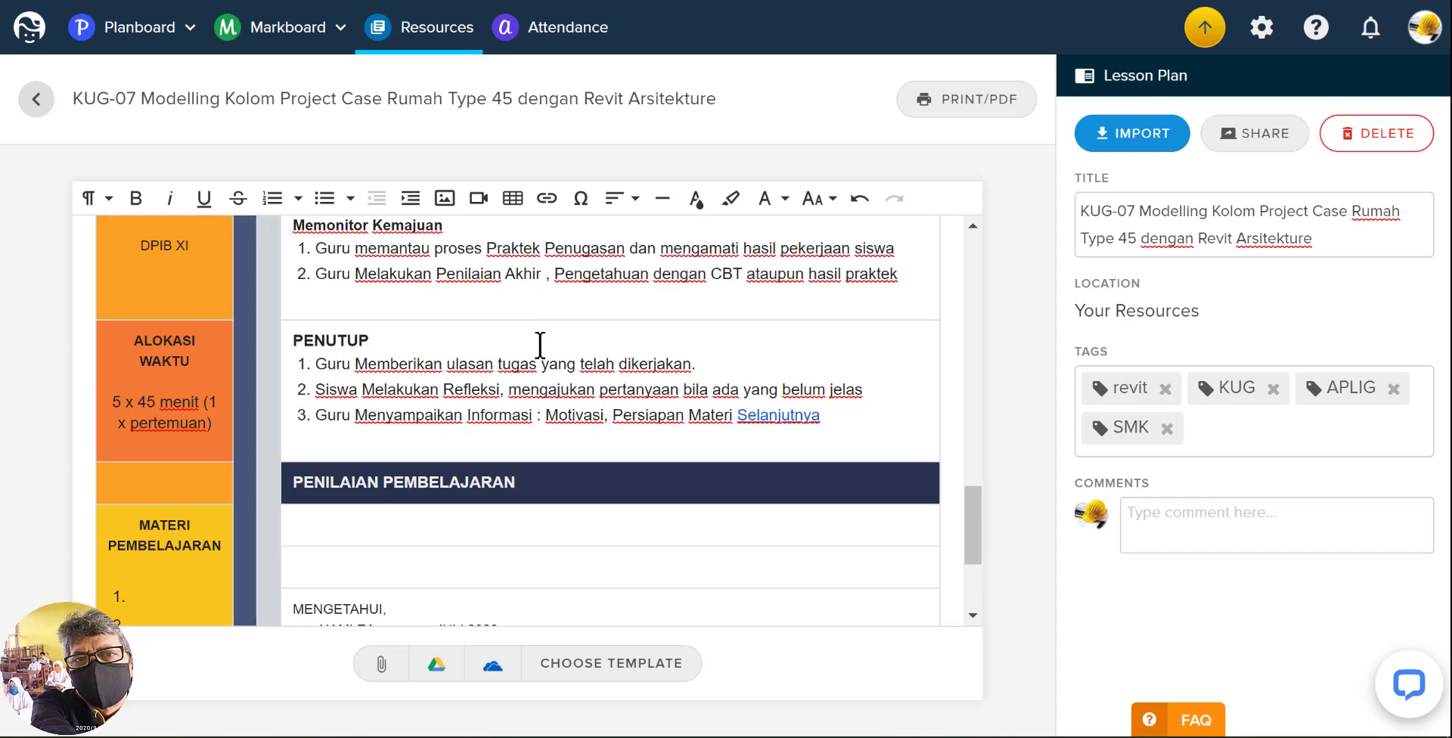
- Copy the "Media Pbm Daring (Online), Intranet" heading from the reference lesson plan PDF and paste it over the PENILAIAN PEMBELAJARAN heading in Chalk
scroll(529, 520, "down", 3)
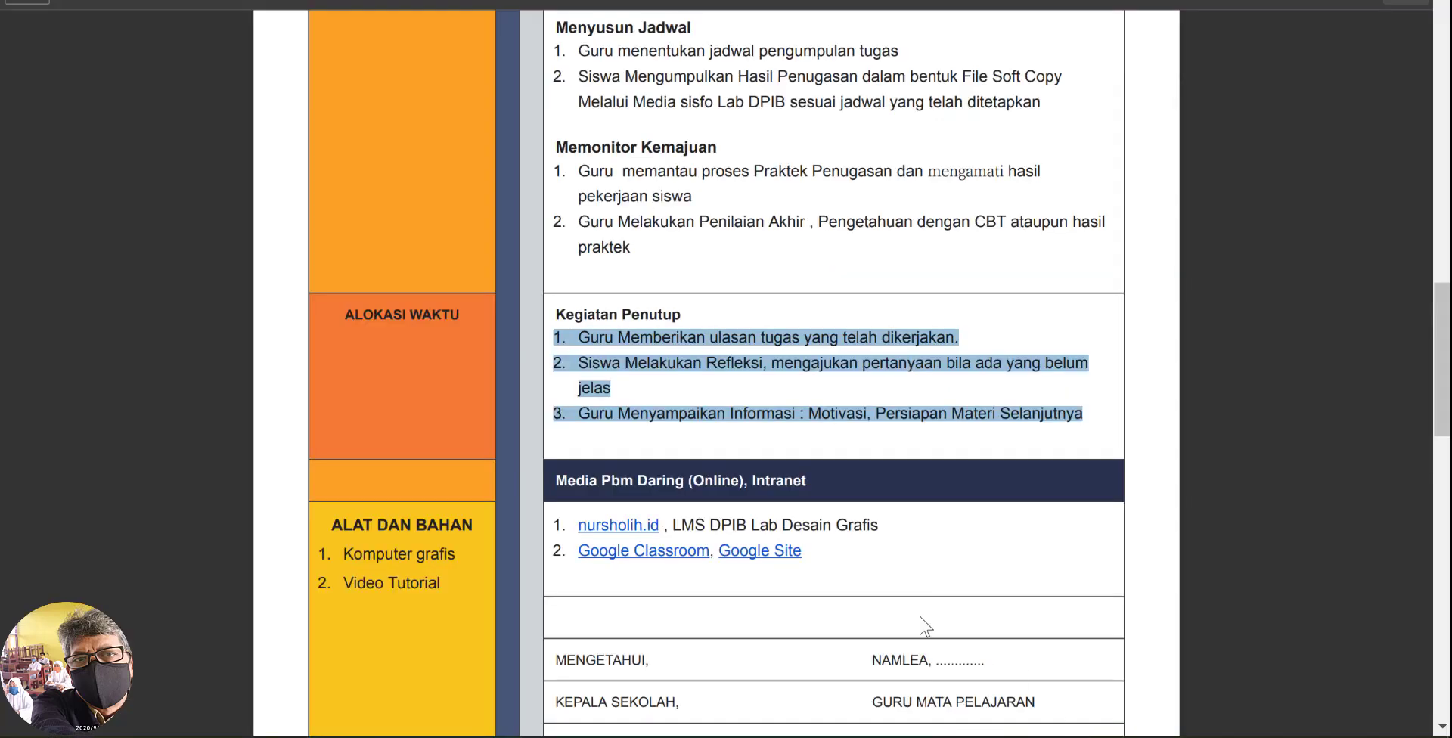
scroll(866, 584, "down", 3)
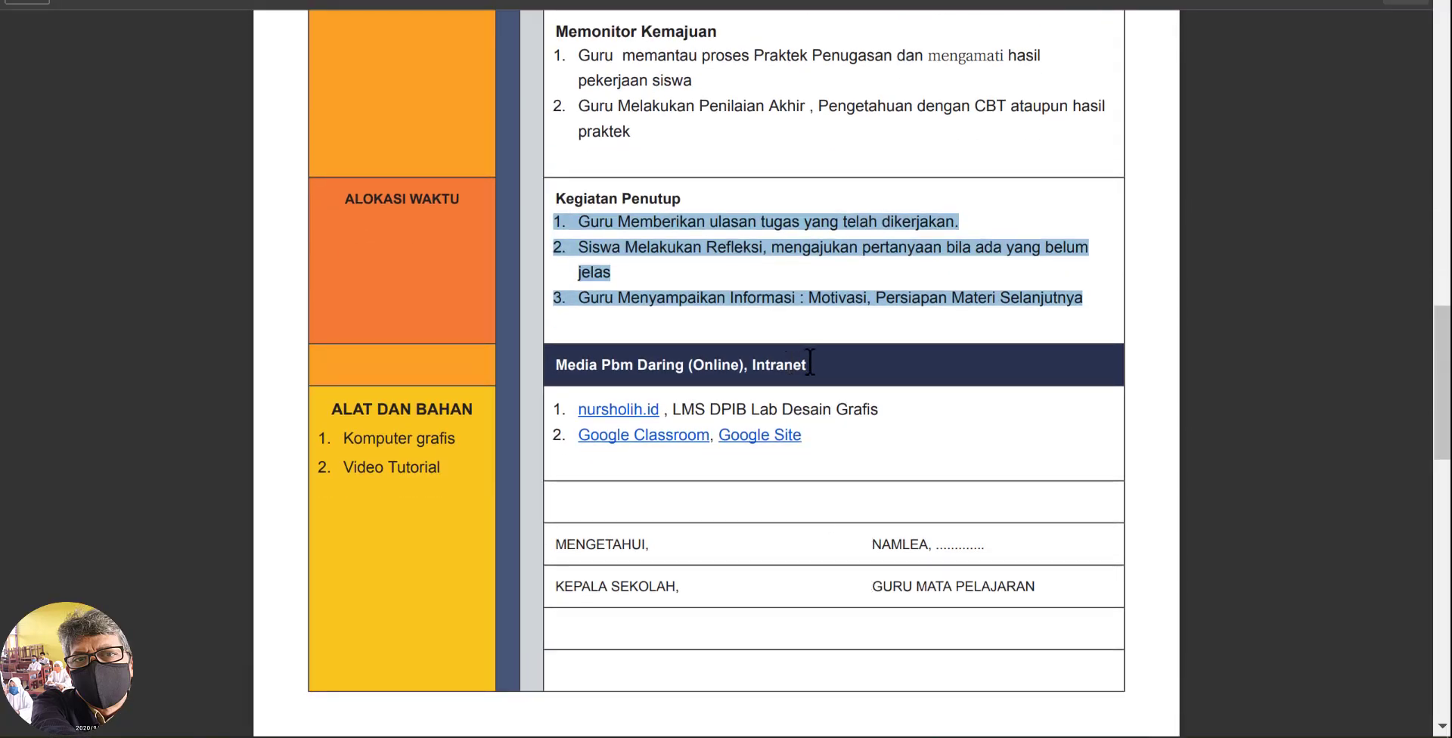
left_click_drag(810, 362, 548, 362)
key("ctrl+c")
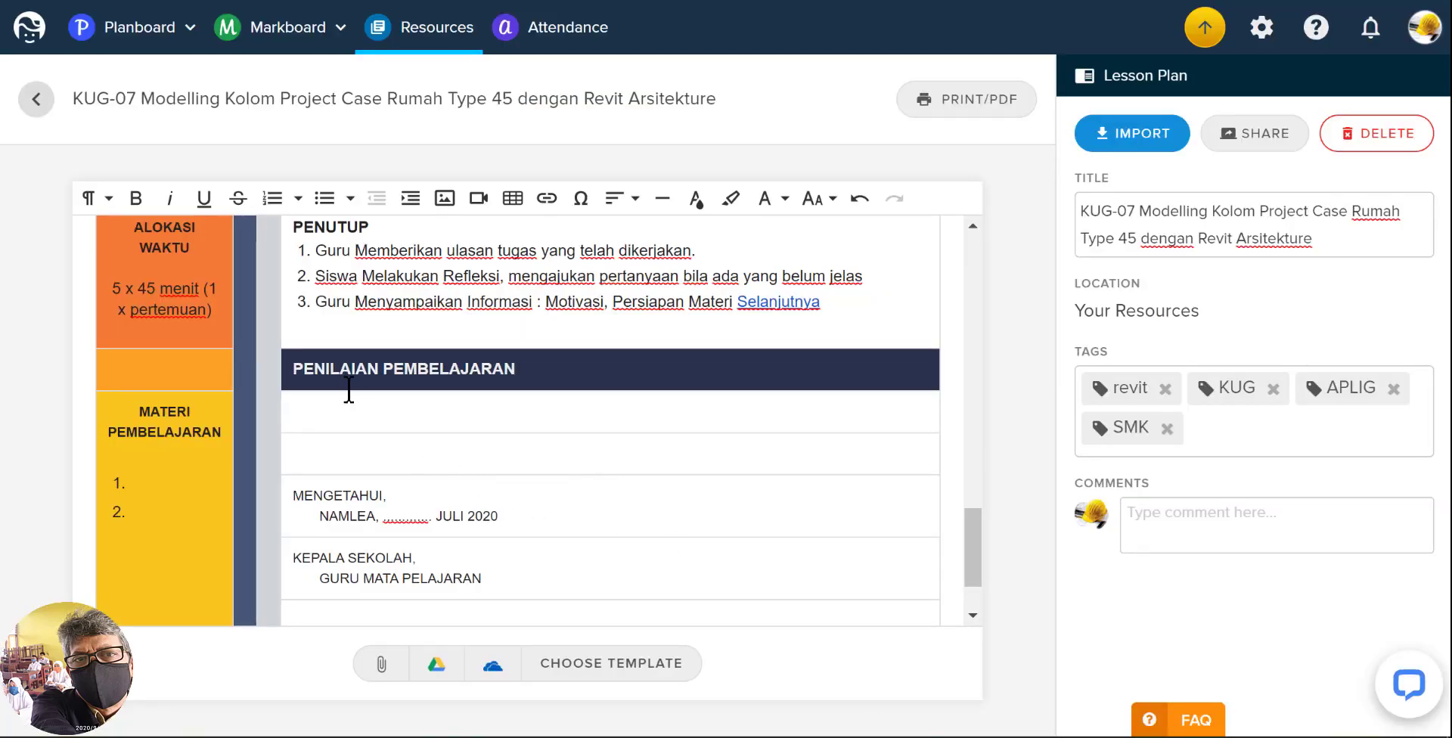
left_click(329, 371)
left_click_drag(294, 369, 516, 369)
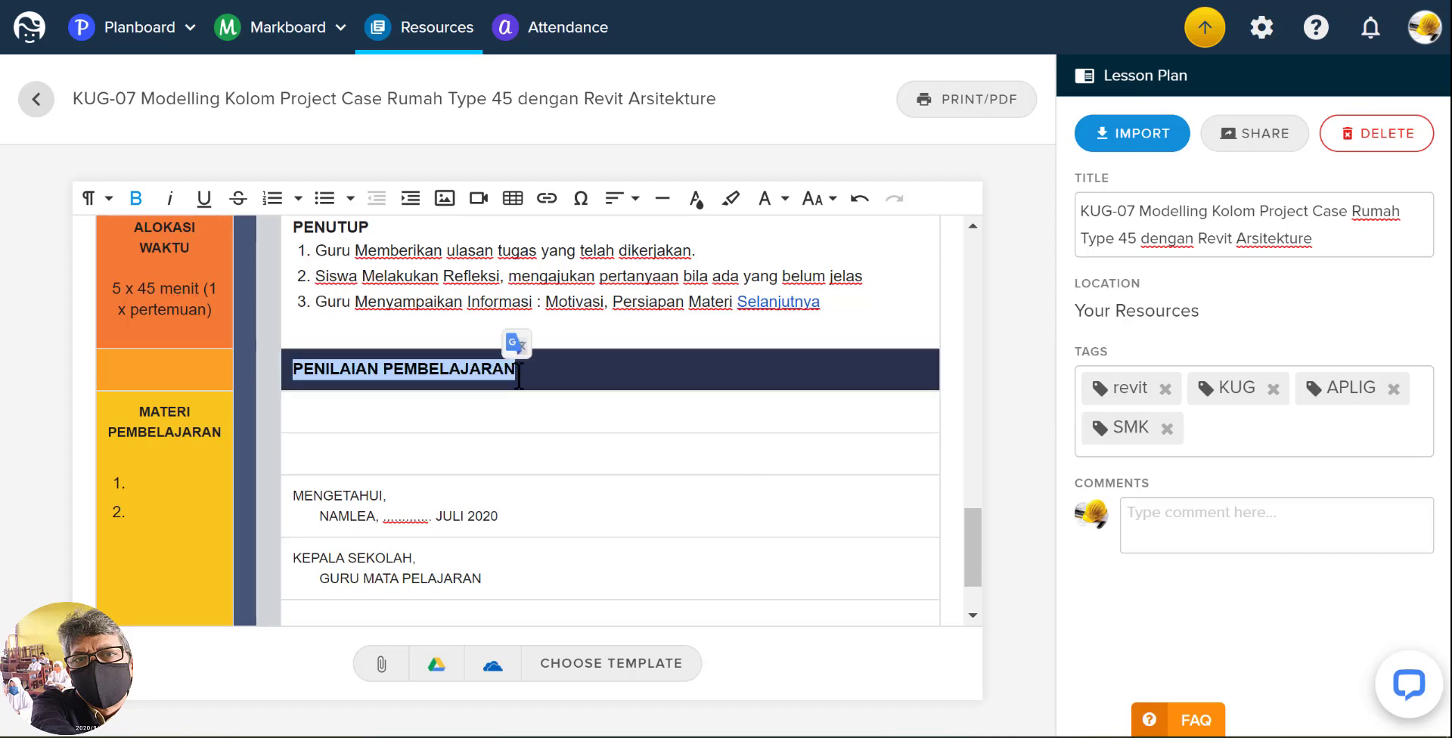
key("ctrl+v")
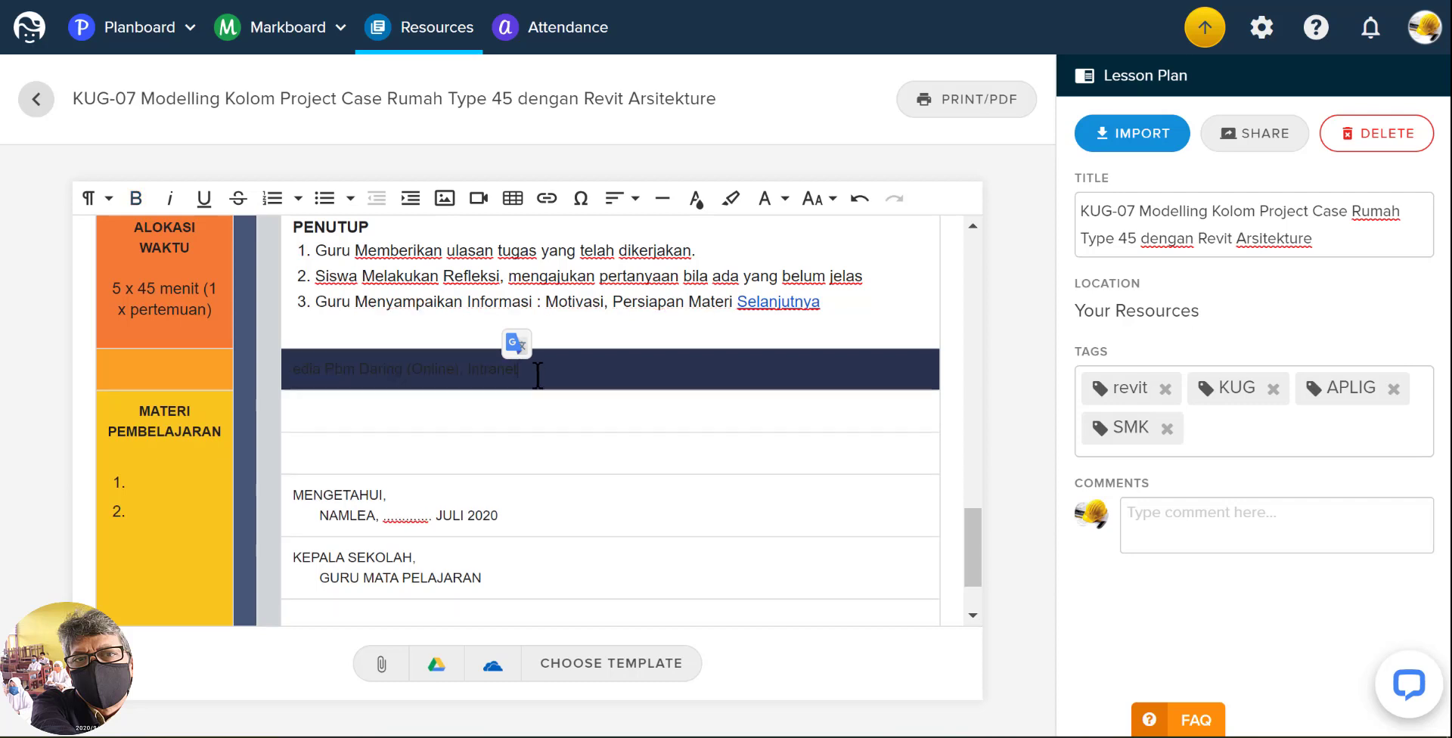
- Make the pasted media heading white and bold, and add its missing first letter M
left_click_drag(638, 374, 285, 369)
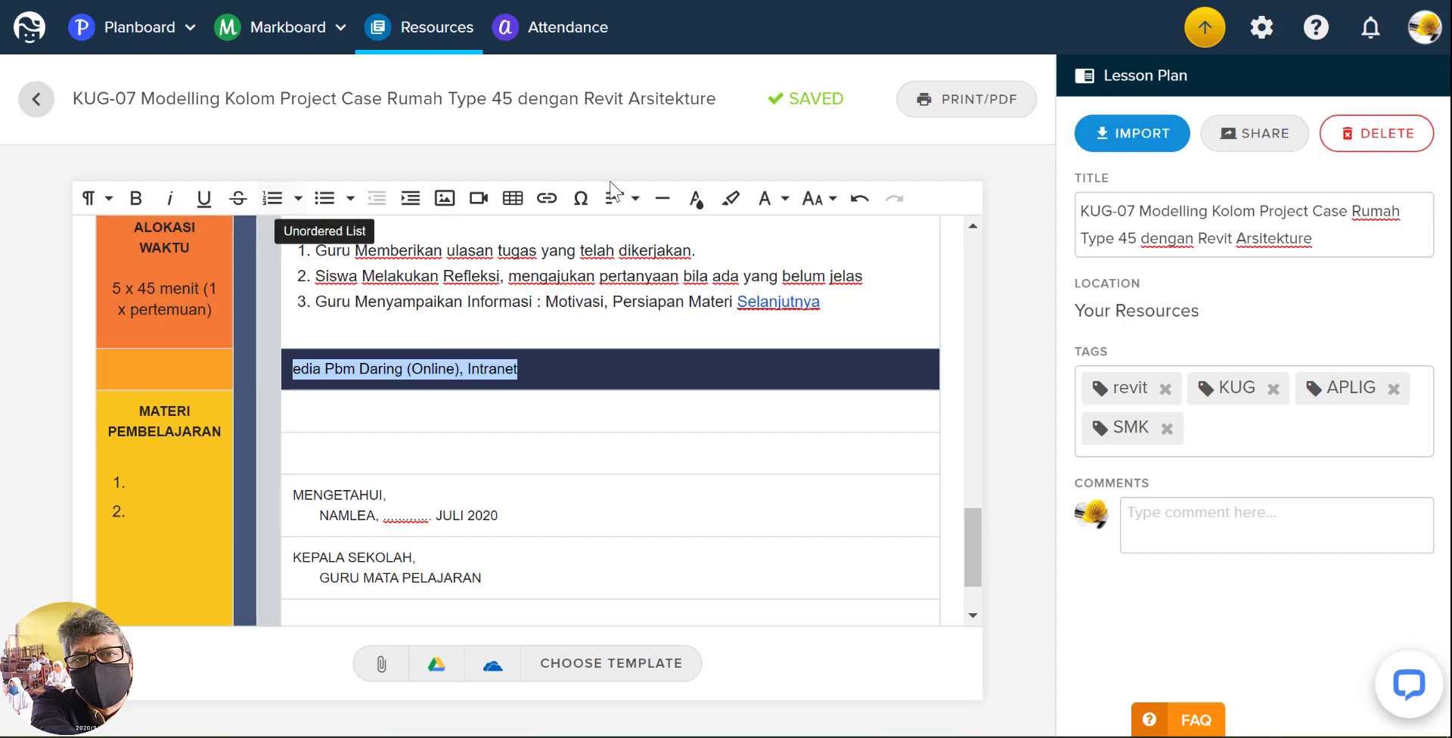
left_click(700, 206)
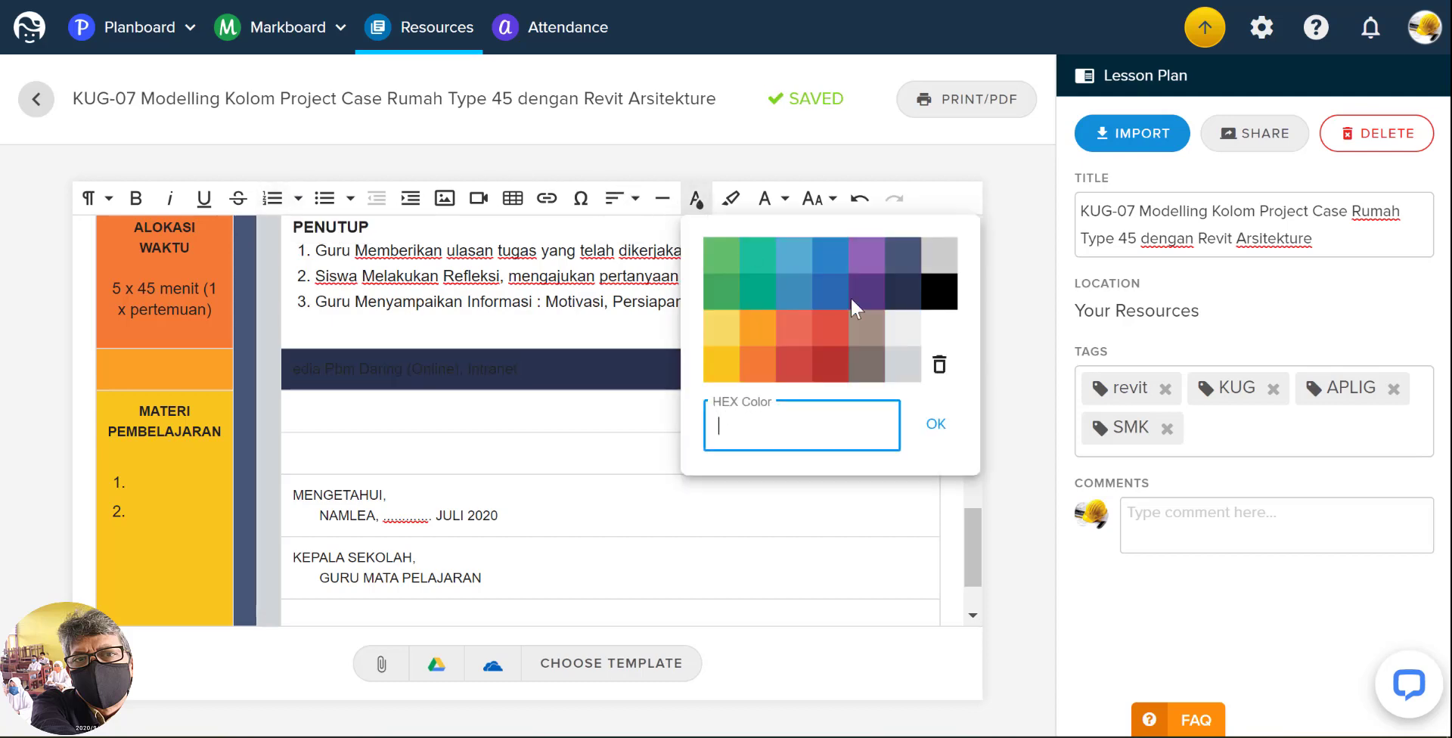
left_click(928, 329)
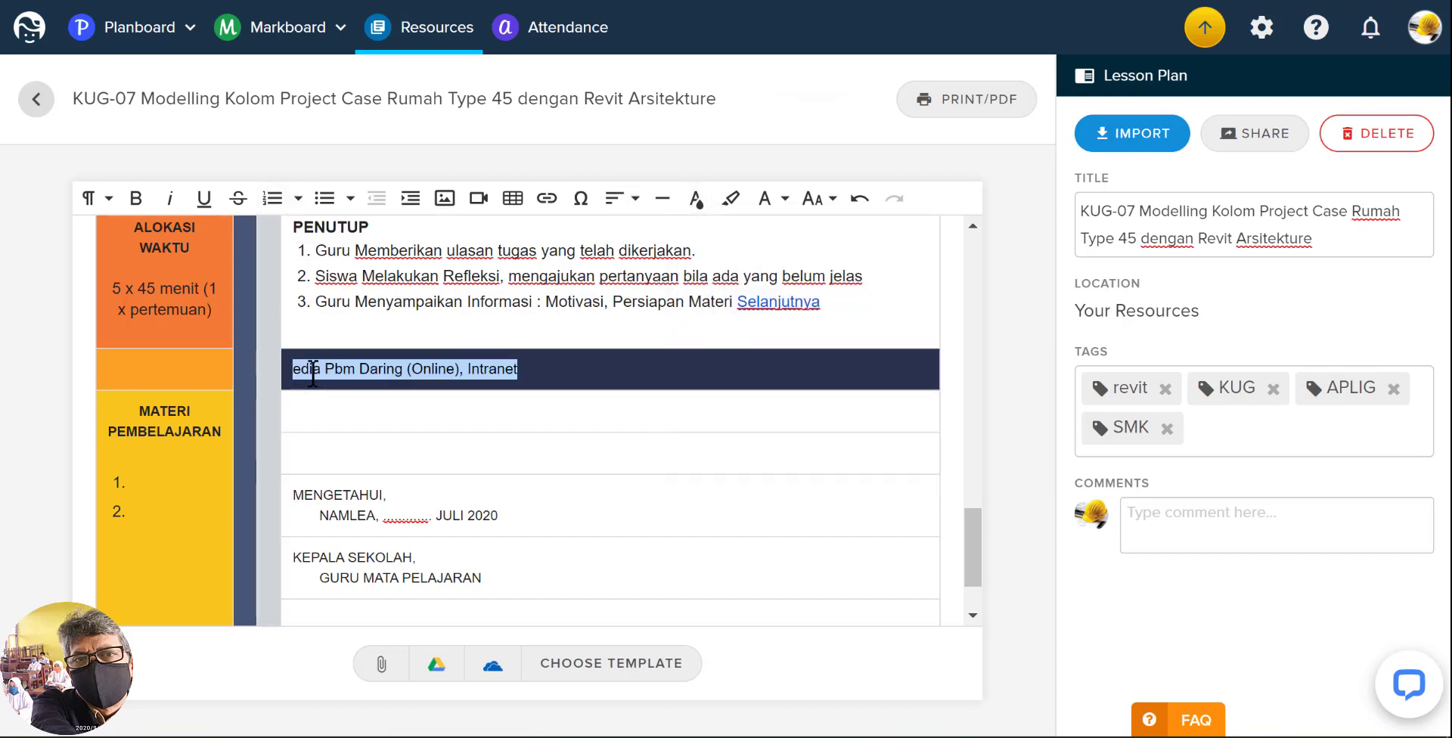
left_click(136, 199)
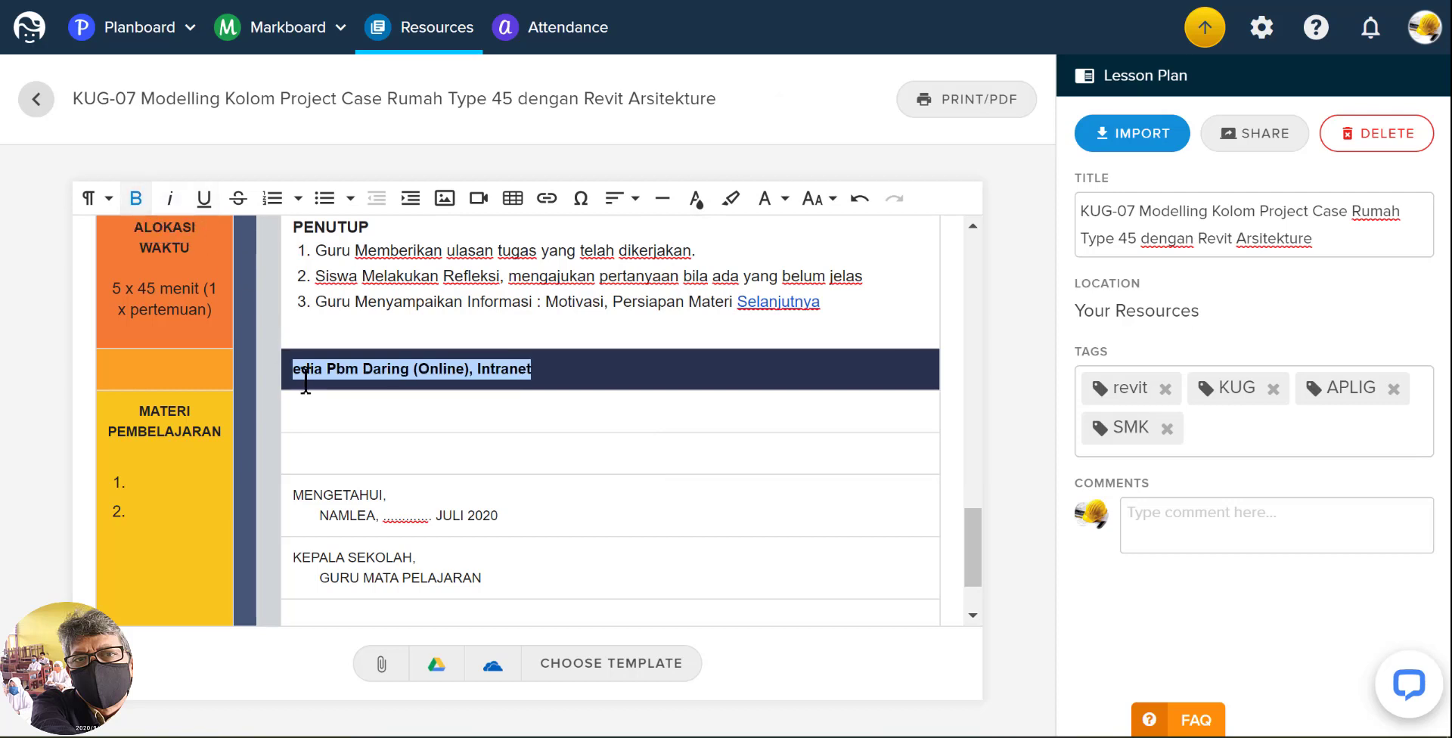
left_click(305, 378)
left_click(298, 368)
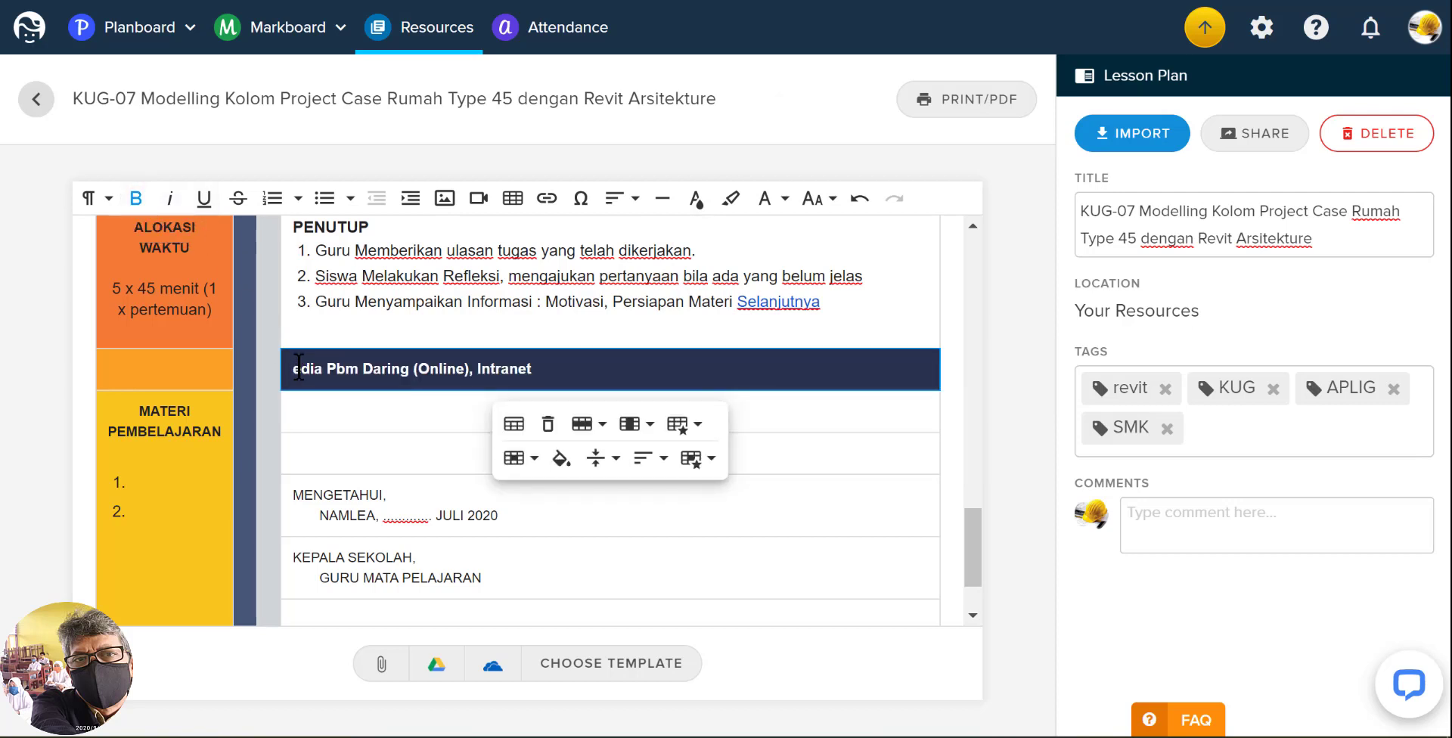
type("M")
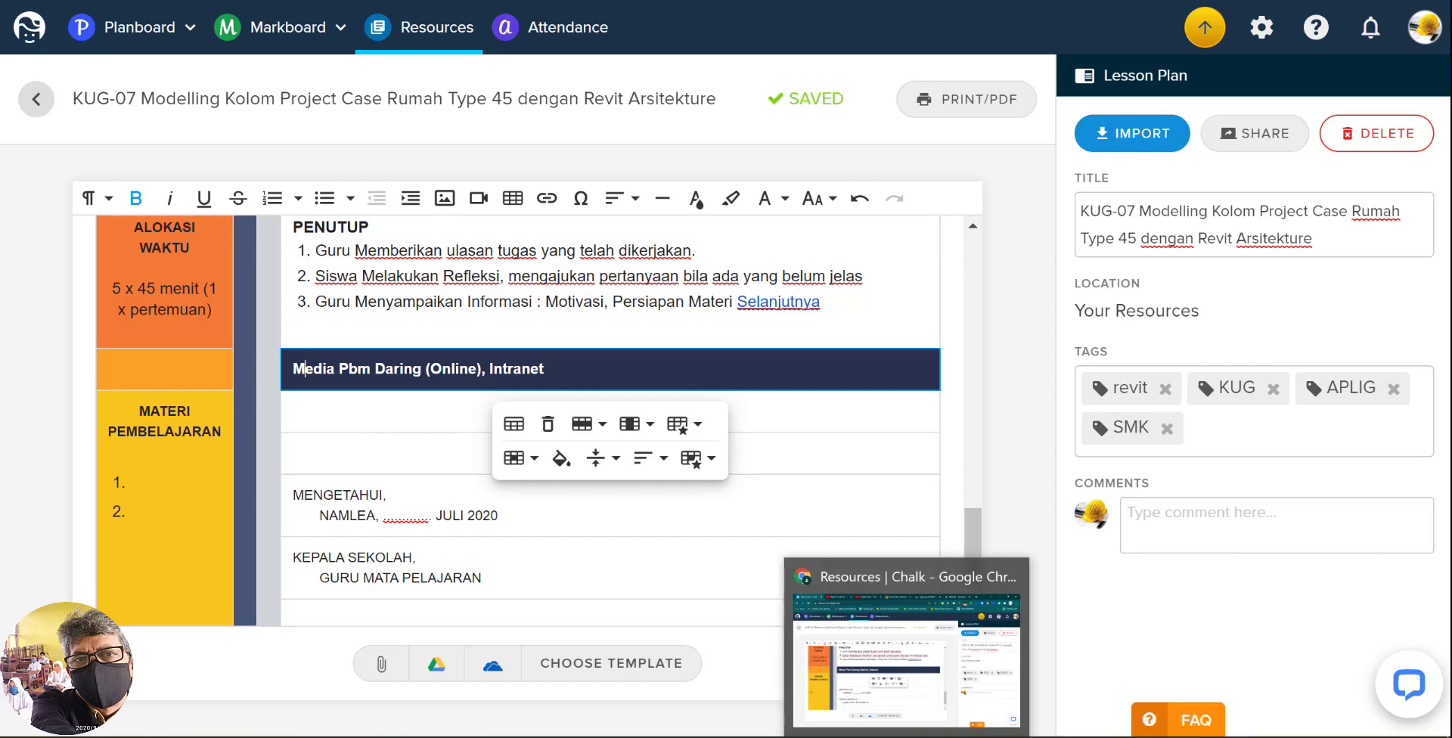
- Copy the two online media entries from the reference PDF and paste them into the empty row below the media heading in Chalk
left_click(1059, 737)
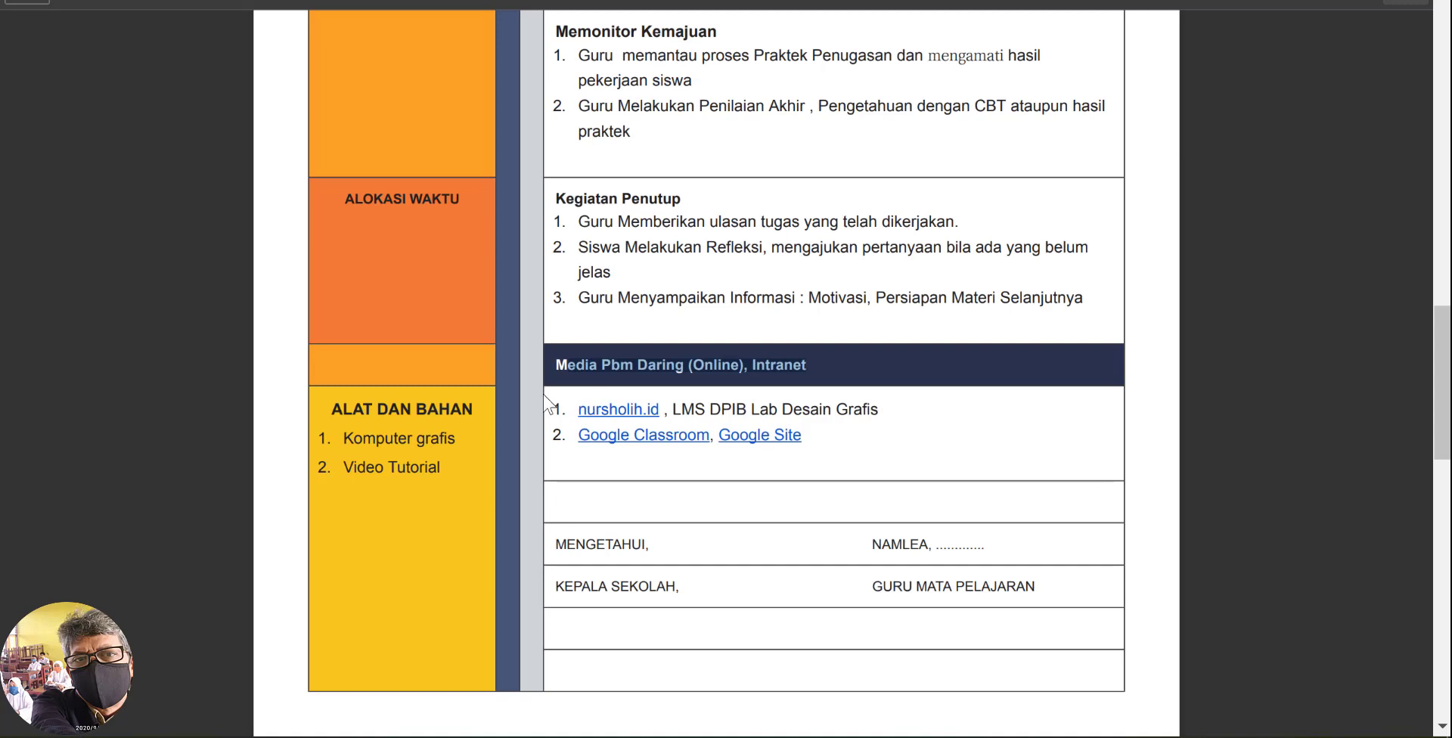
mouse_move(556, 407)
left_mouse_down()
mouse_move(817, 443)
mouse_move(816, 422)
mouse_move(802, 436)
left_mouse_up()
key("ctrl+c")
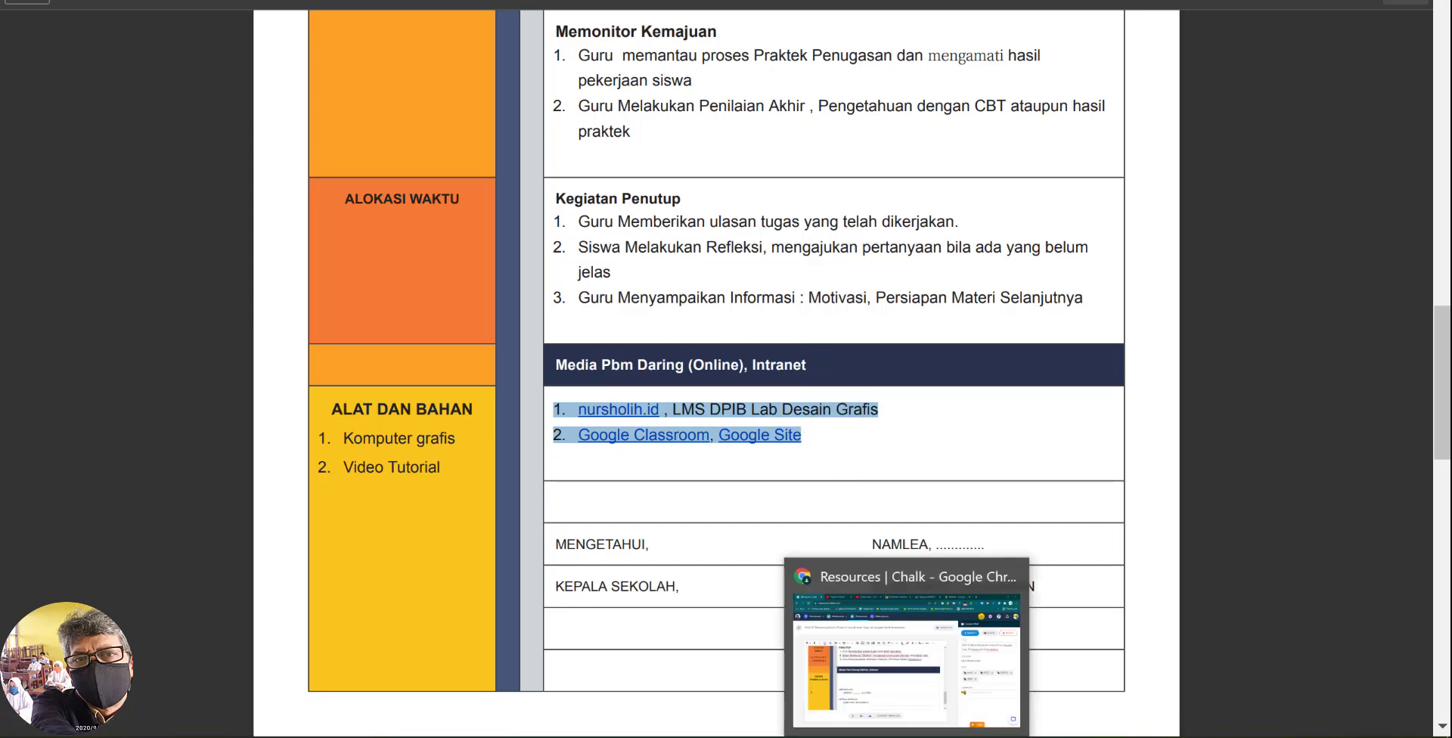
left_click(908, 737)
left_click(343, 413)
right_click(343, 414)
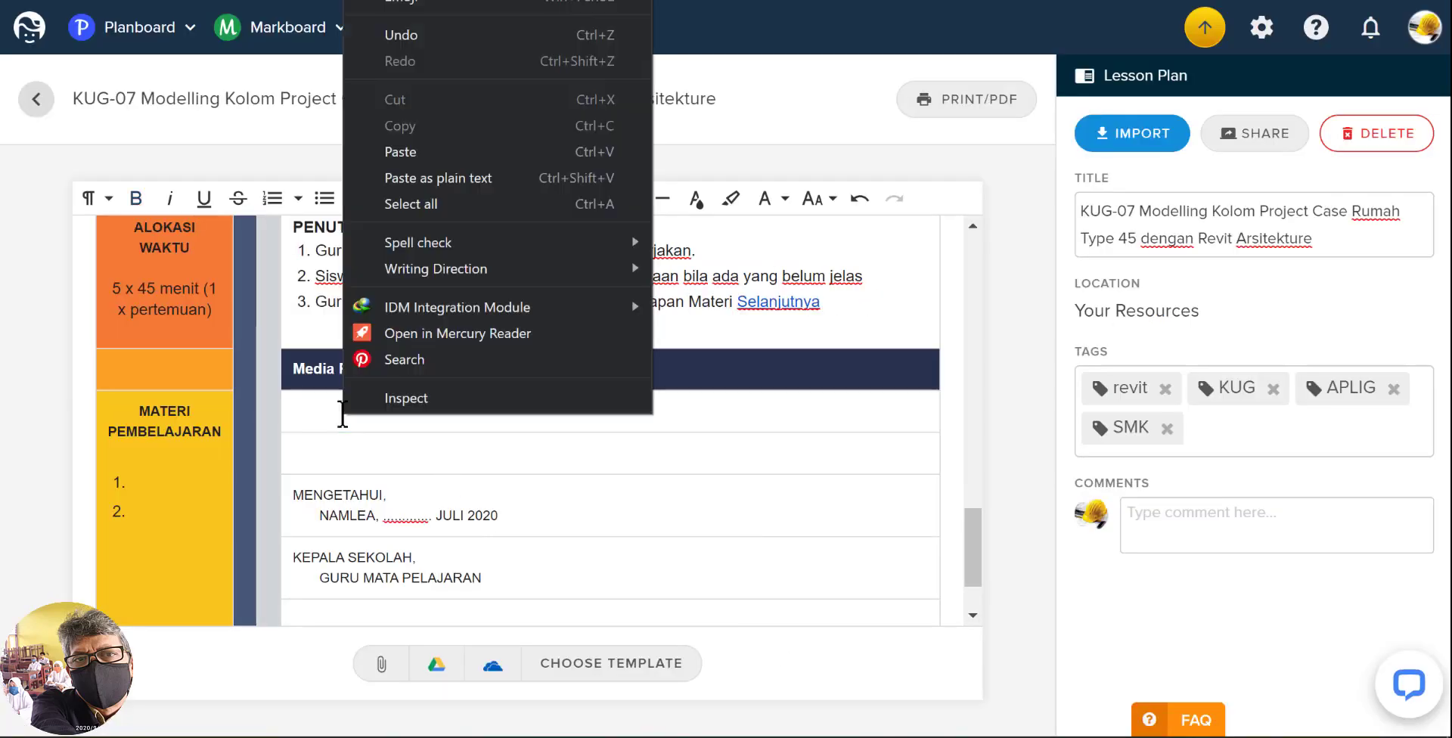
left_click(407, 152)
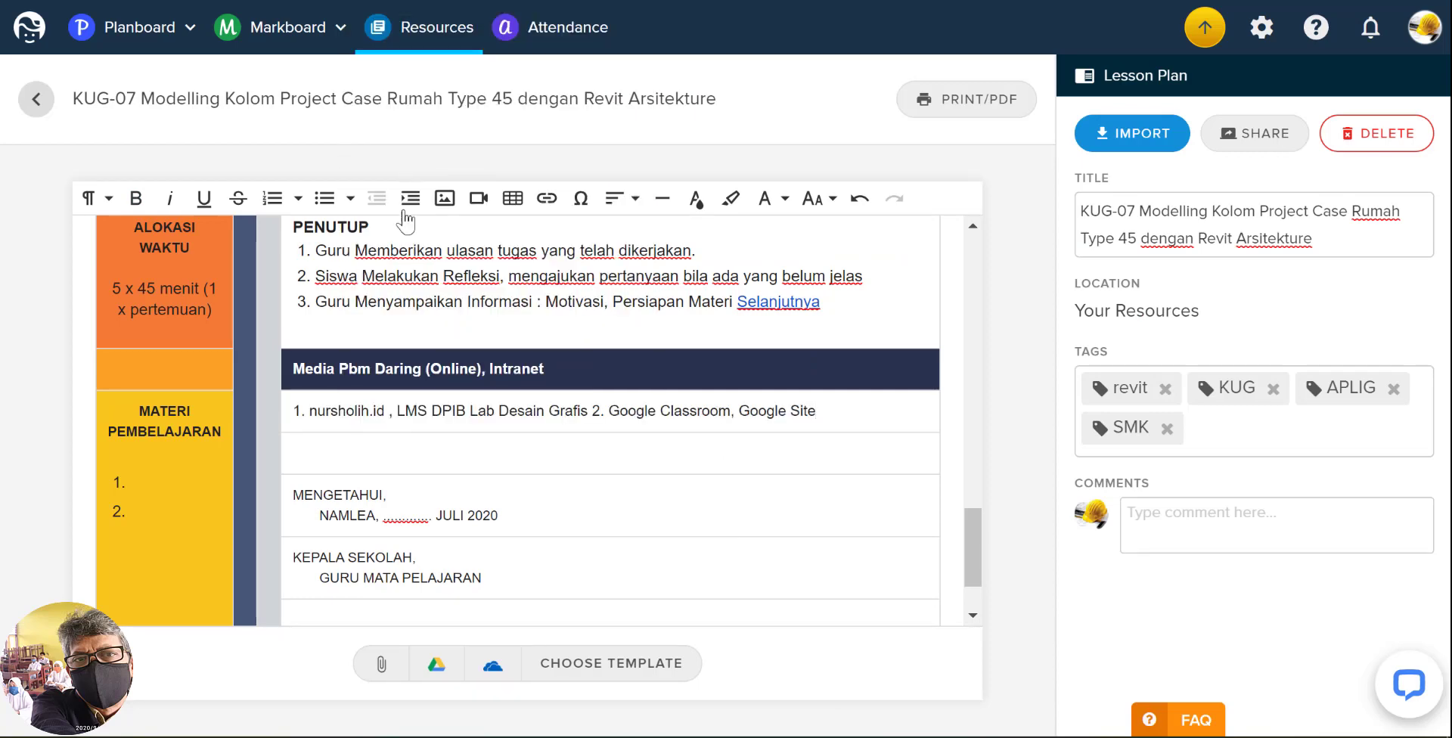
- Turn the pasted media entries into a two-point numbered list, replacing the inline numbers 1 and 2 with separate list points
left_click_drag(310, 411, 286, 406)
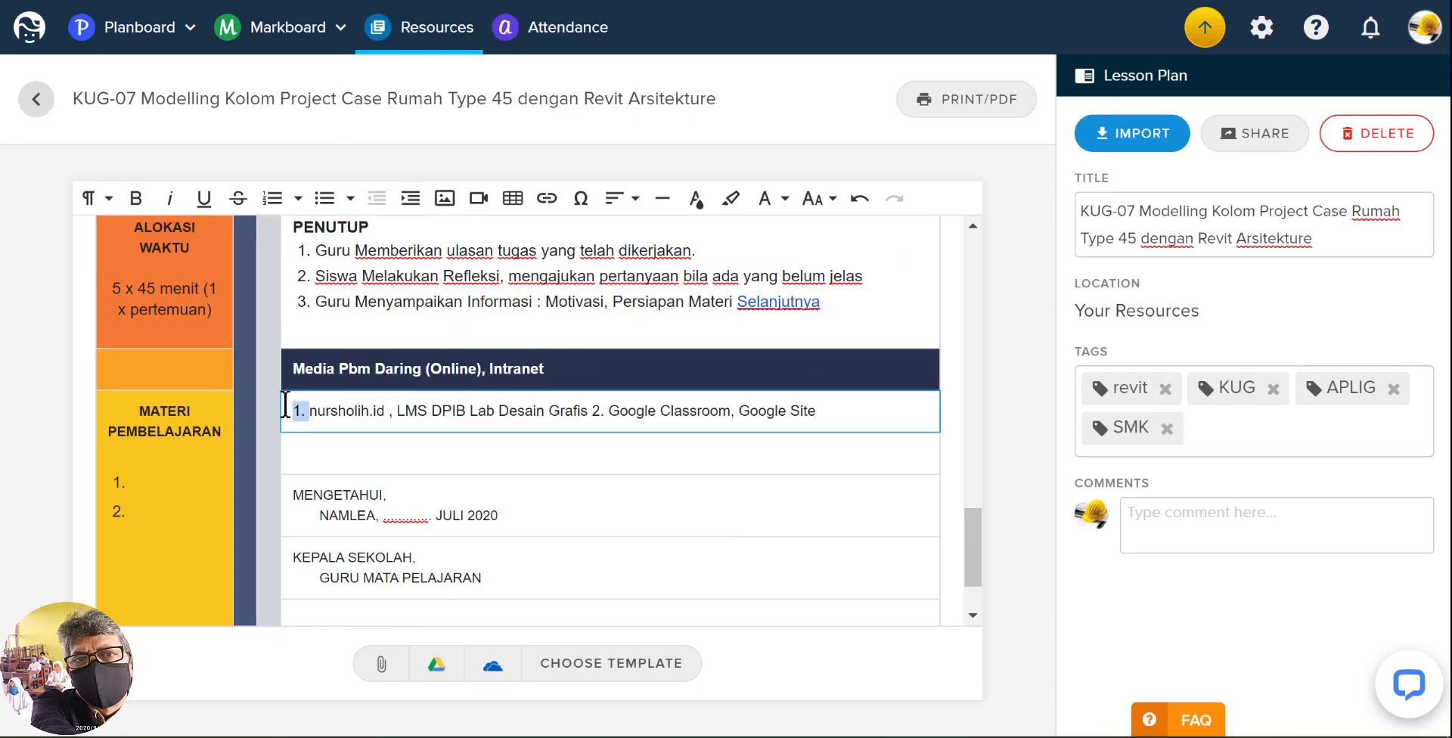
left_click(272, 199)
key("BackSpace")
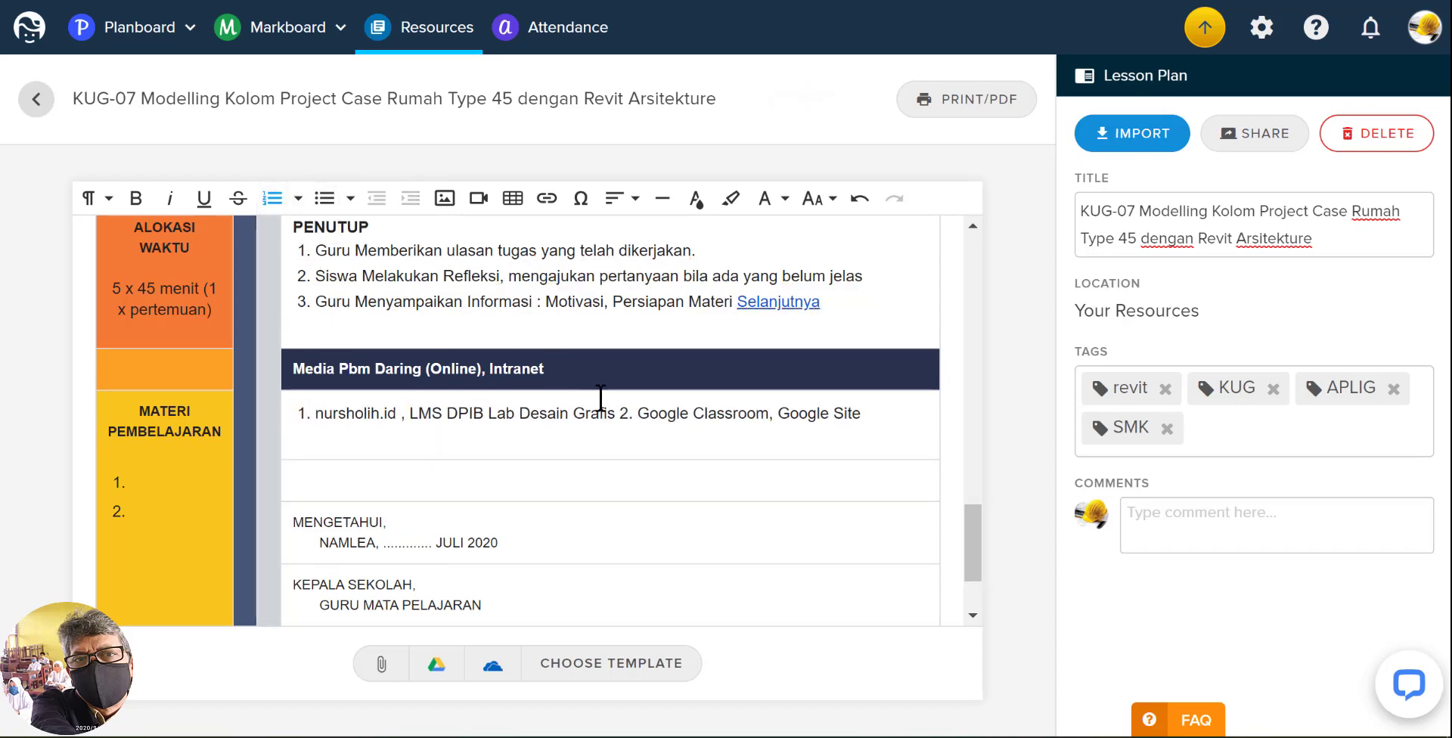
left_click_drag(618, 413, 636, 408)
key("Return")
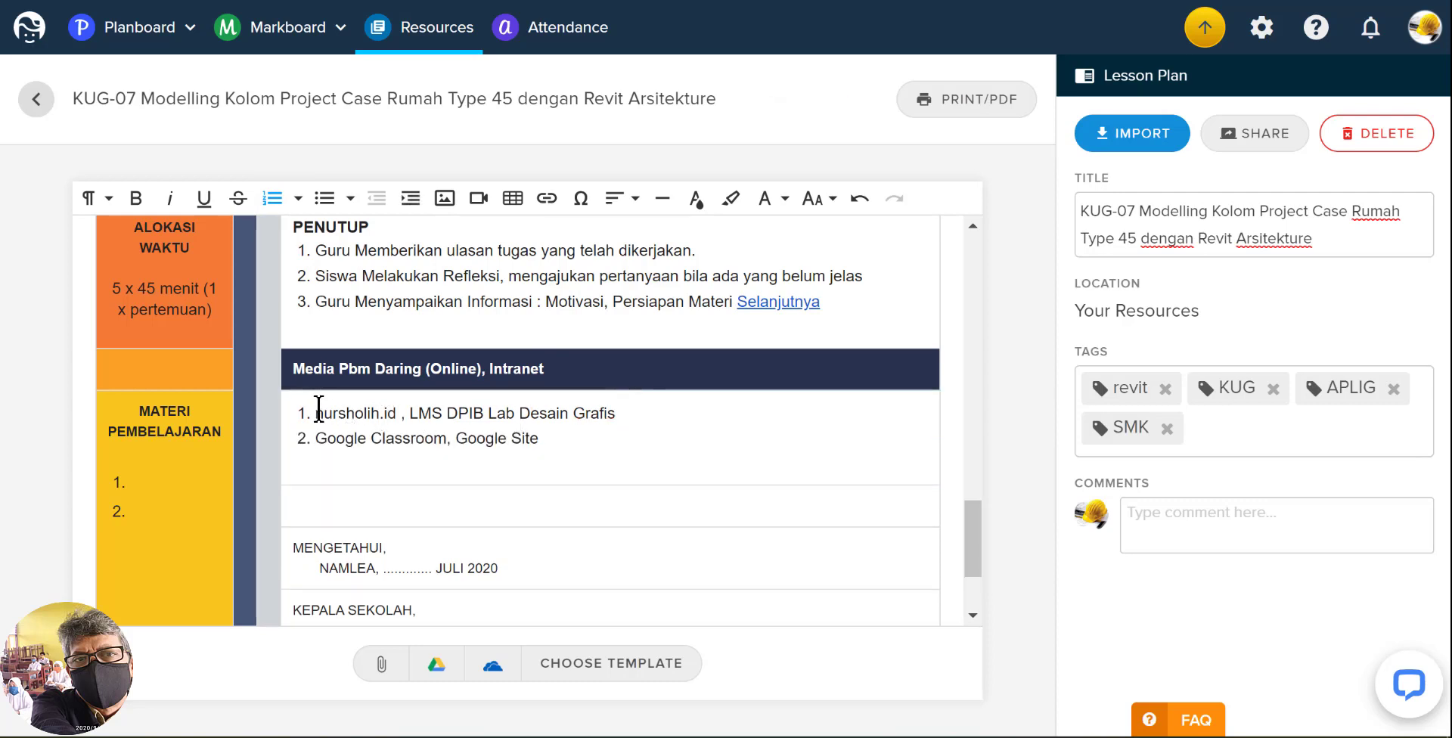
left_click_drag(315, 409, 401, 413)
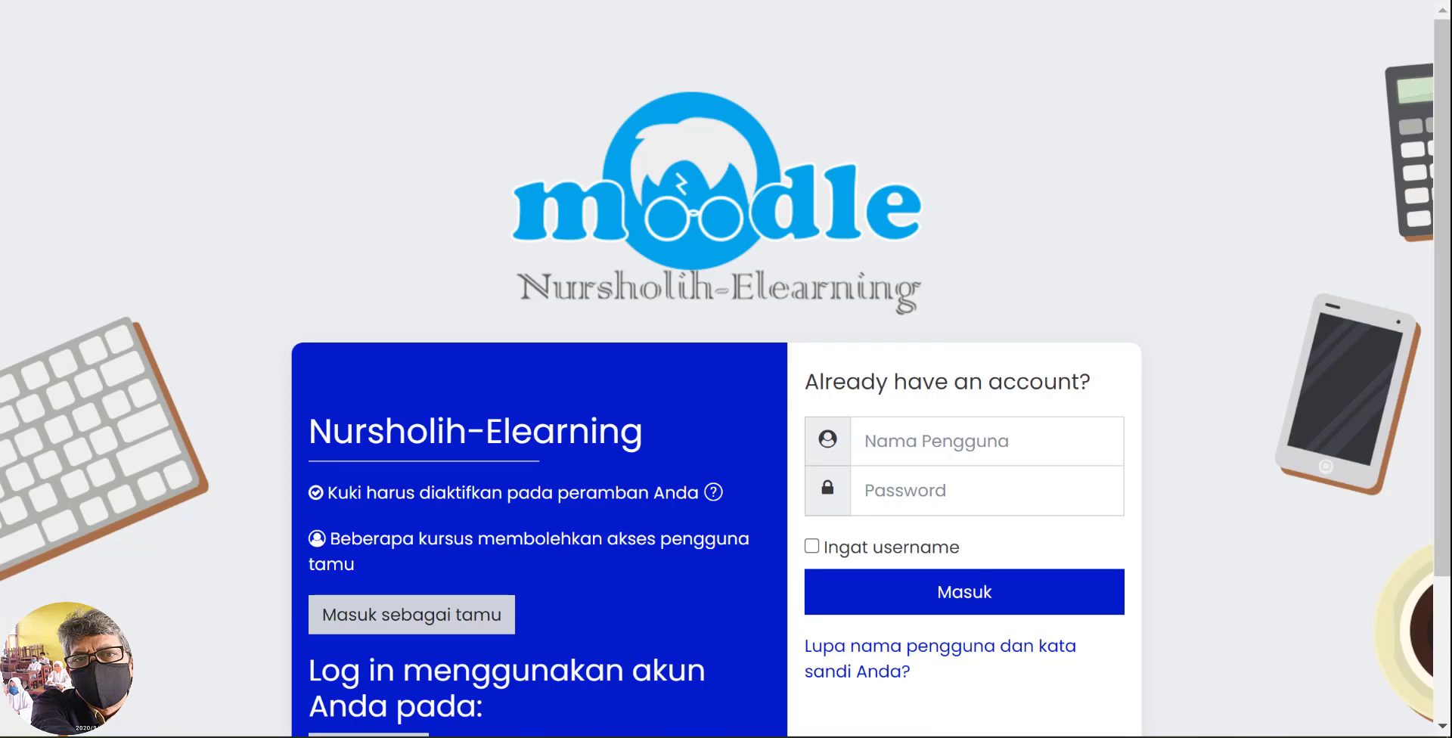
right_click(324, 1)
left_click(385, 108)
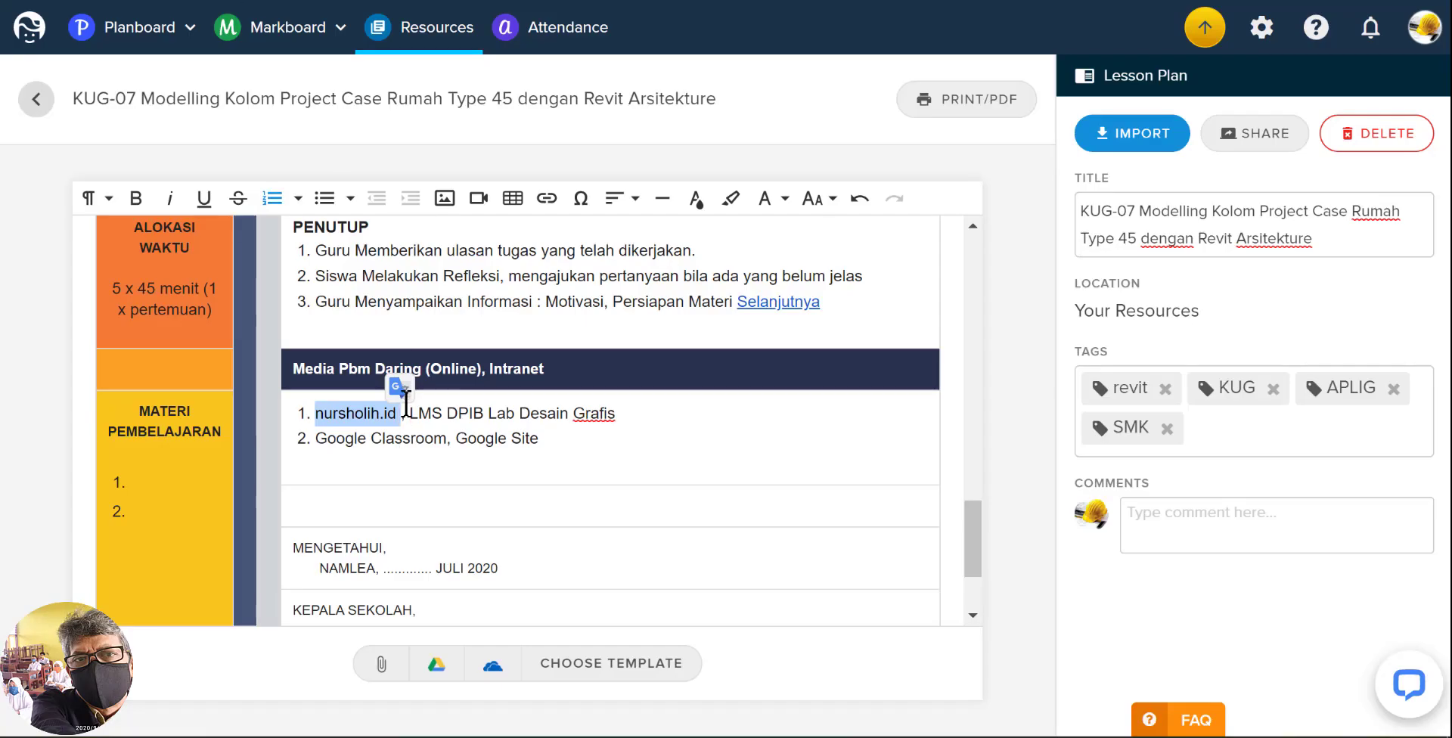
left_click(547, 198)
left_click(574, 311)
right_click(575, 310)
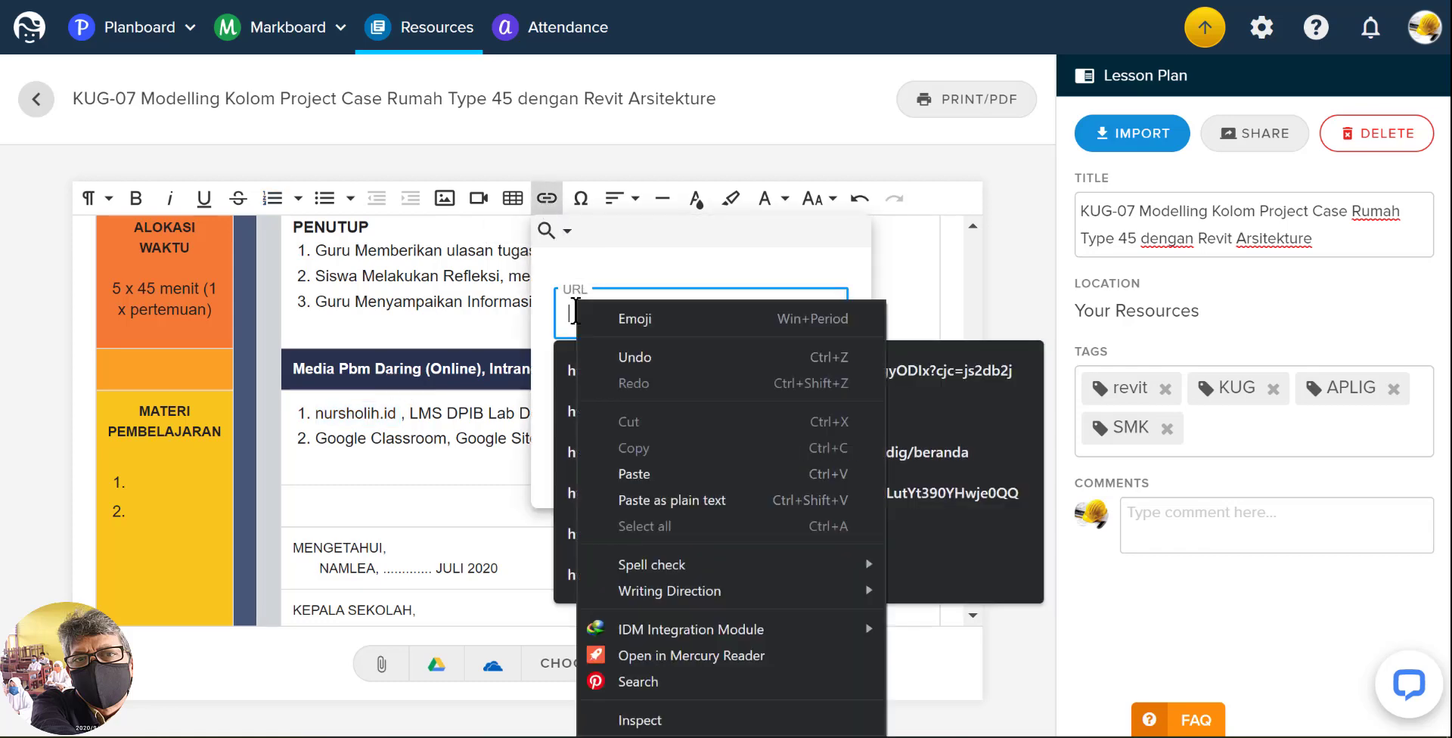
left_click(574, 310)
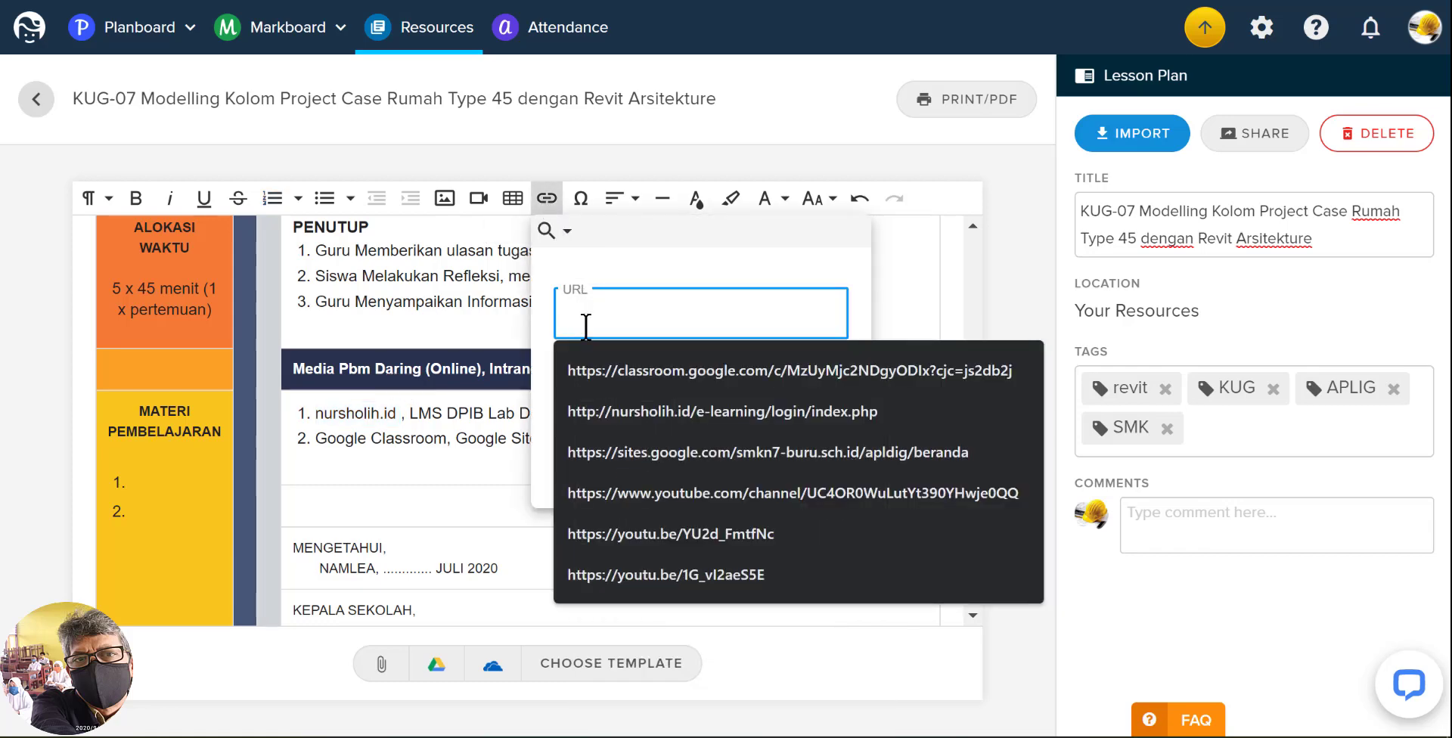
left_click(597, 405)
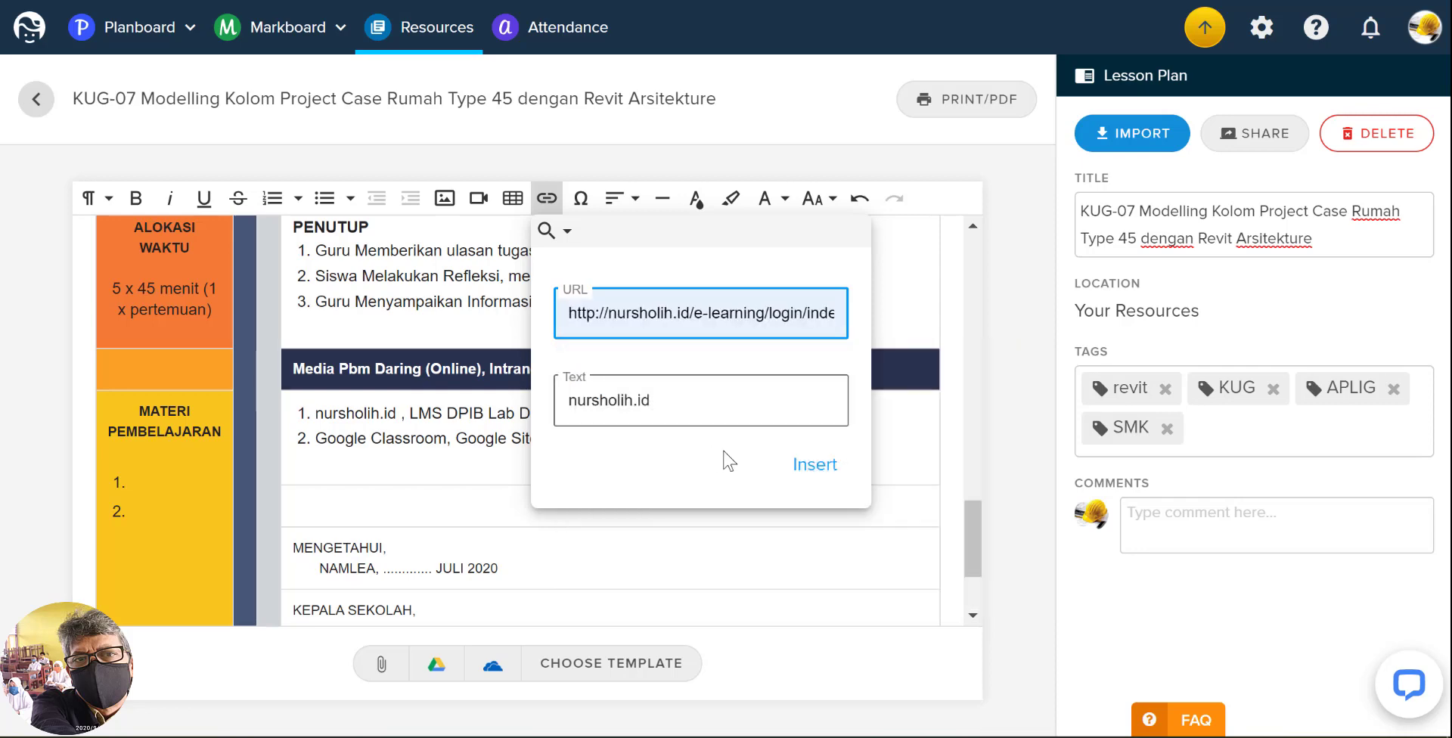
left_click(808, 466)
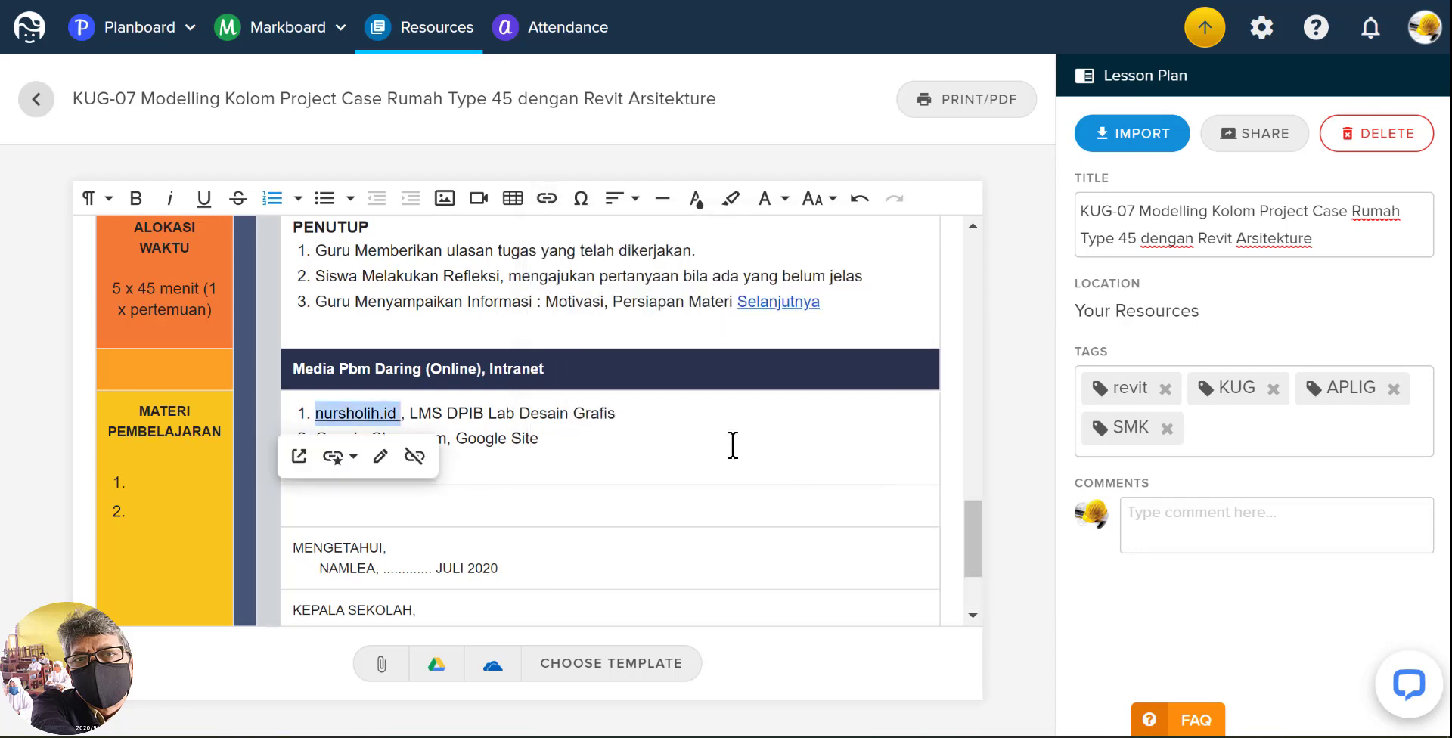
left_click(707, 435)
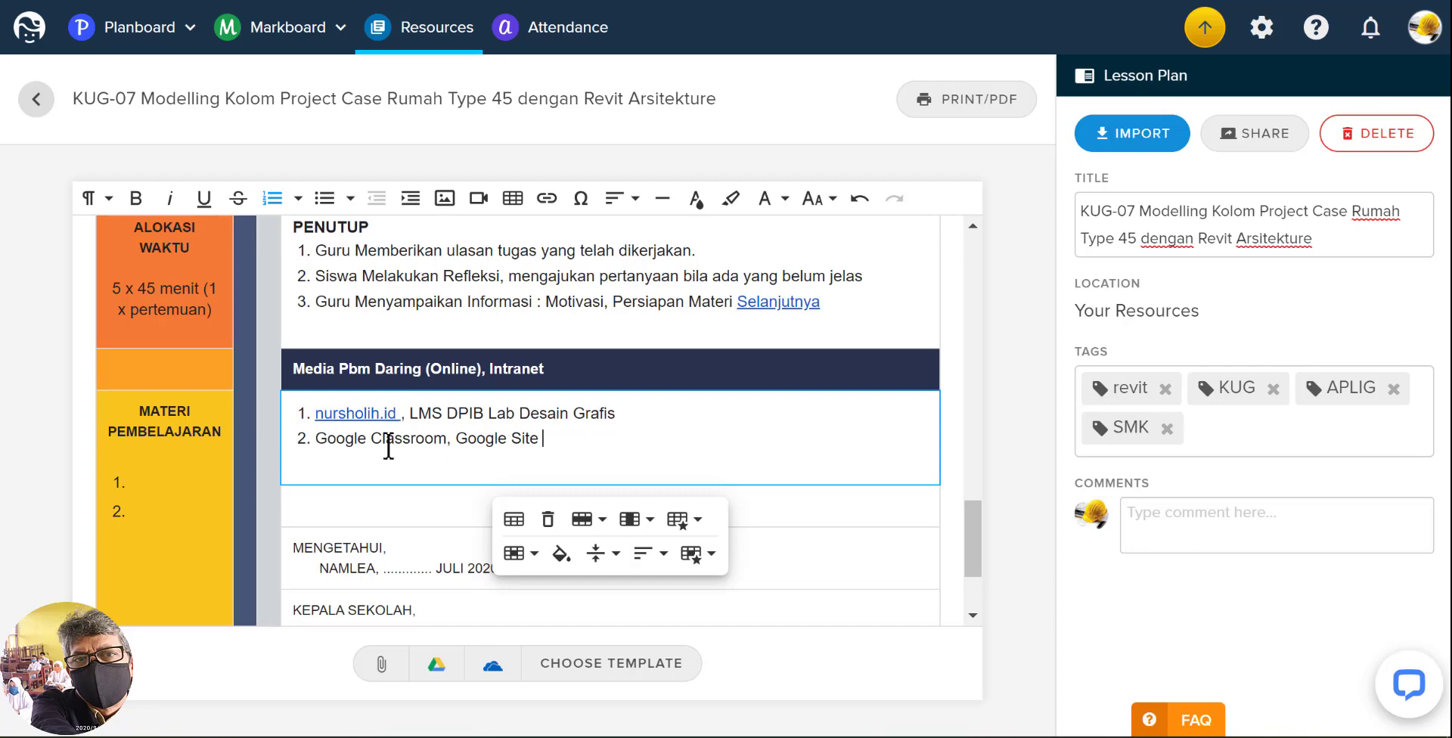
- Copy the class invitation link from the Google Classroom settings and link "Google Classroom" in point 2 of the Chalk media list to it
left_click_drag(315, 438, 446, 438)
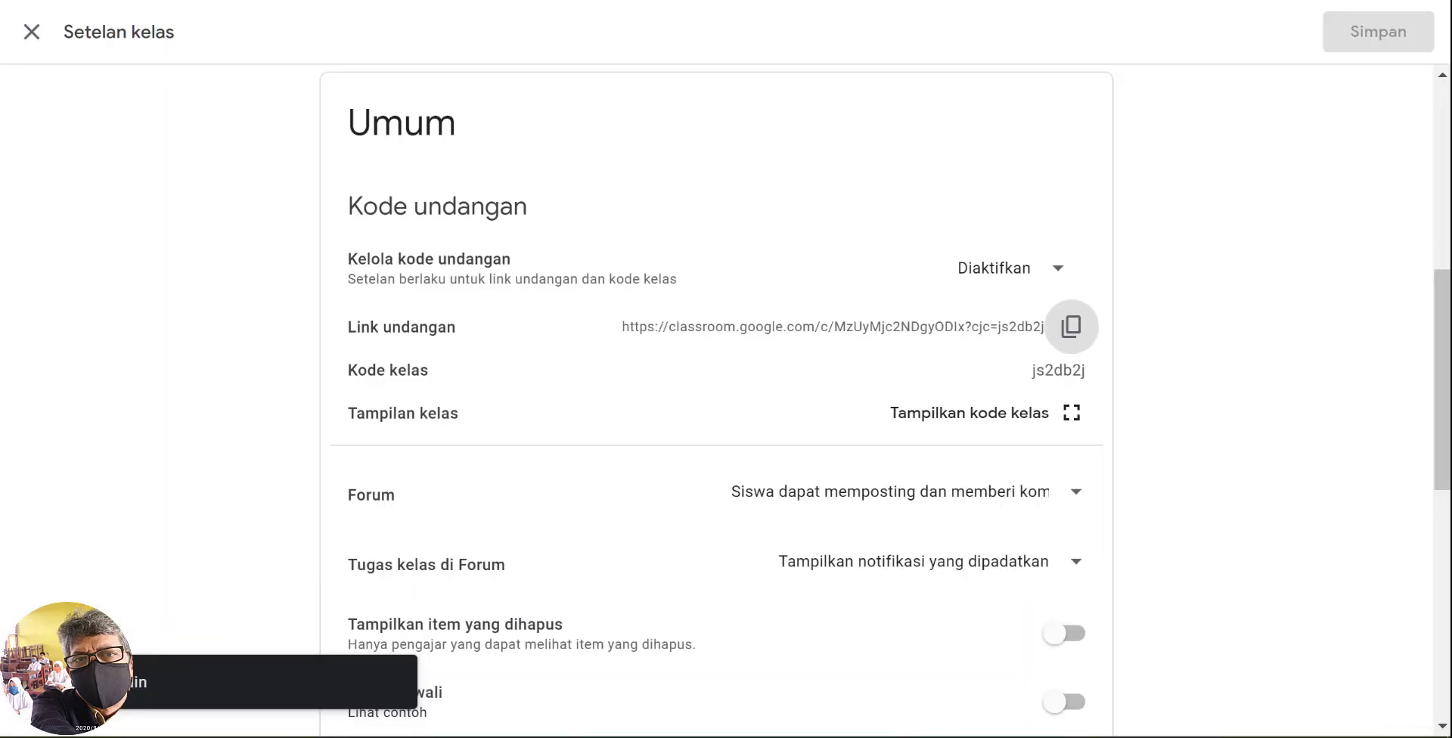
left_click(1067, 332)
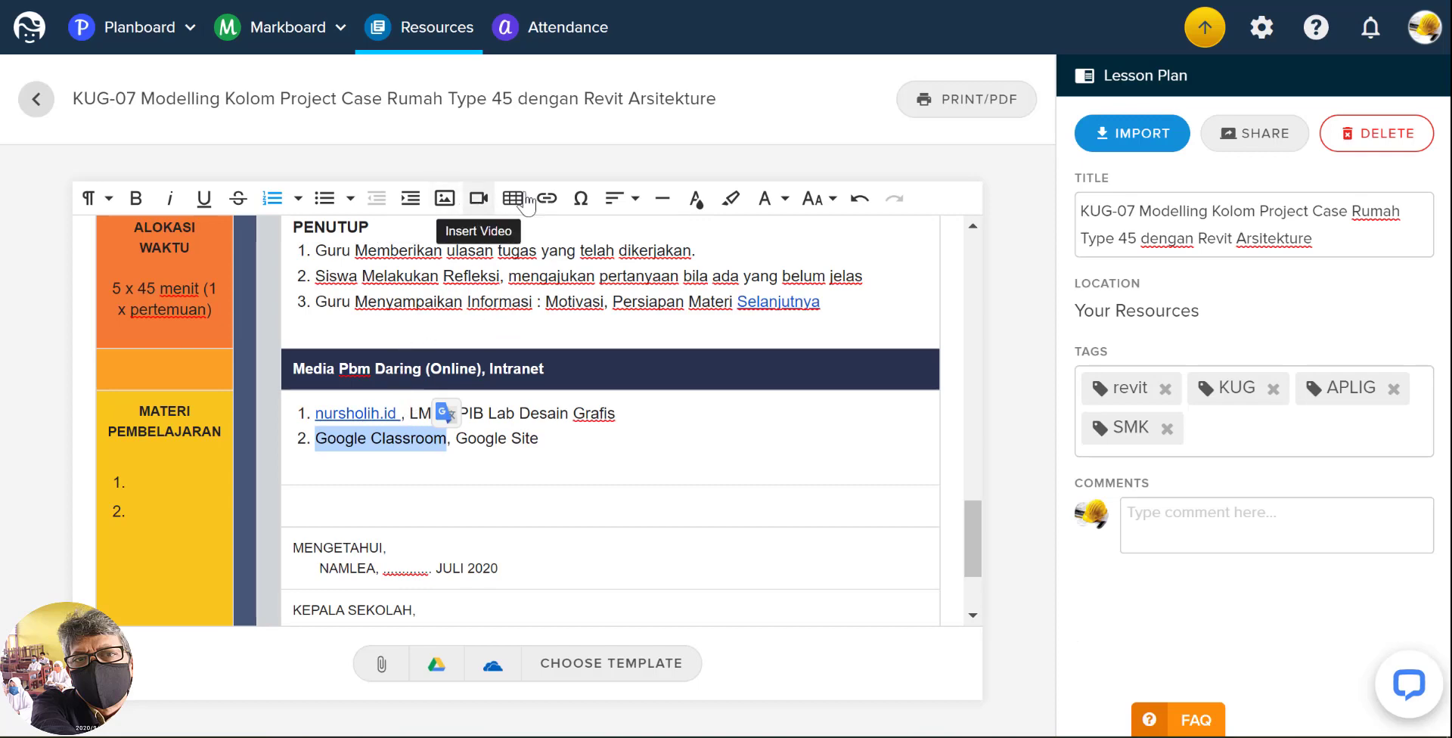
left_click(546, 198)
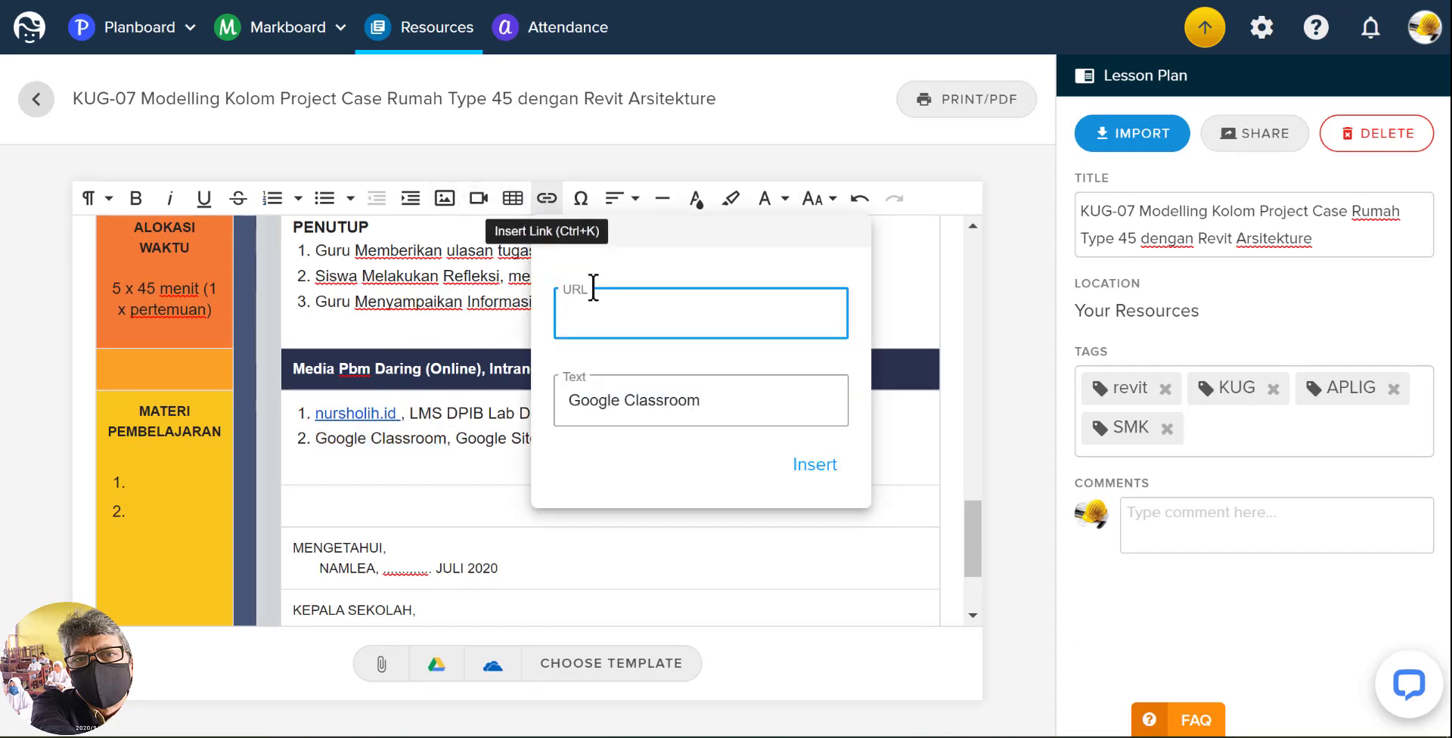
right_click(572, 312)
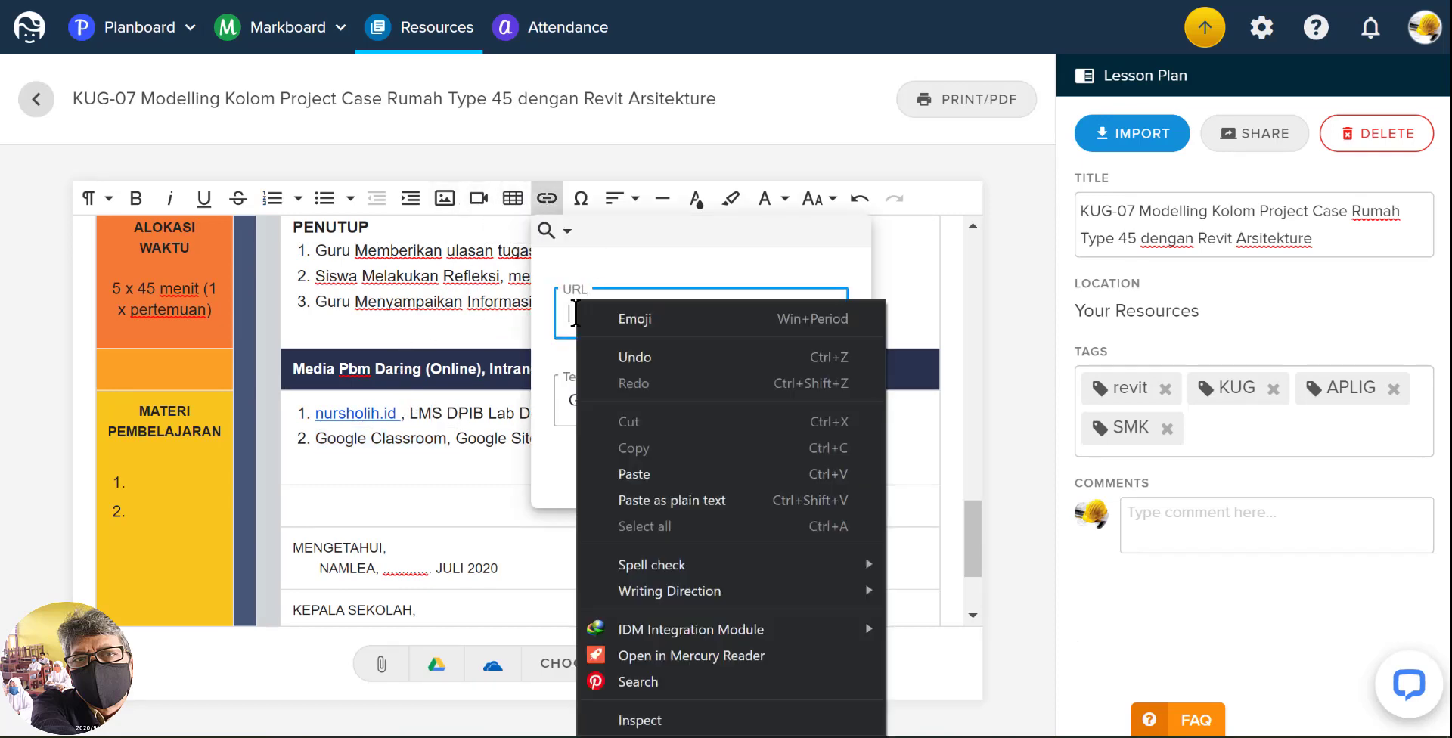
left_click(639, 469)
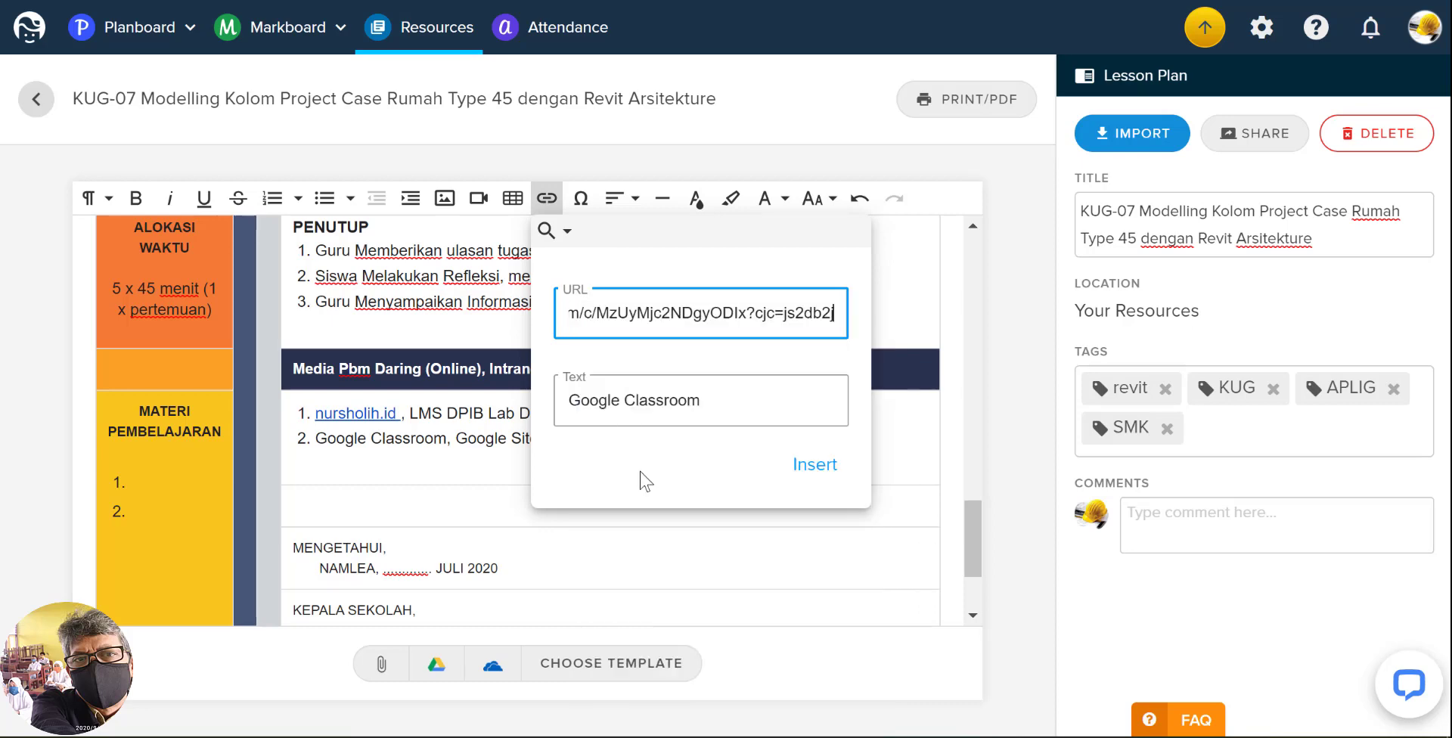
left_click(814, 467)
- Link the words "Google Site" in point 2 of the media list to the Google Site
left_click(558, 435)
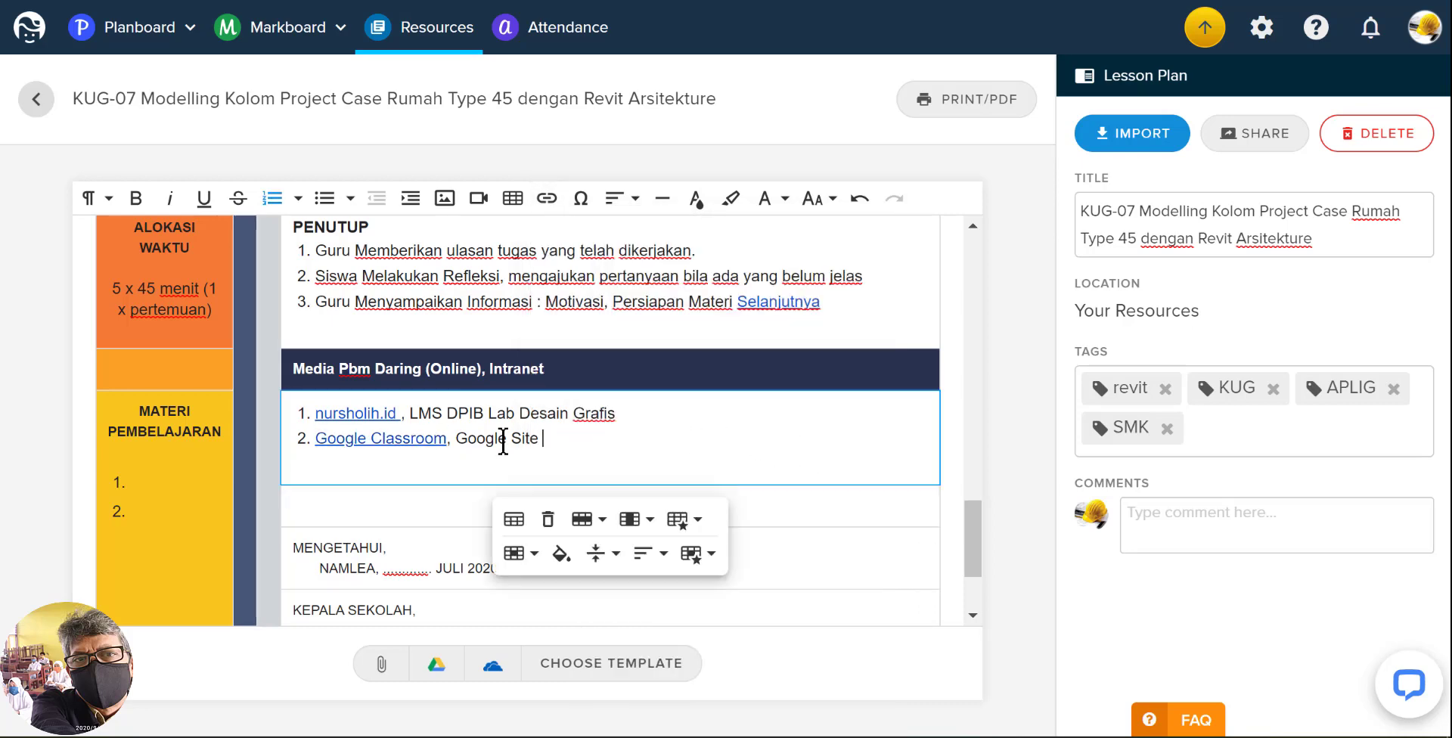
double_click(478, 438)
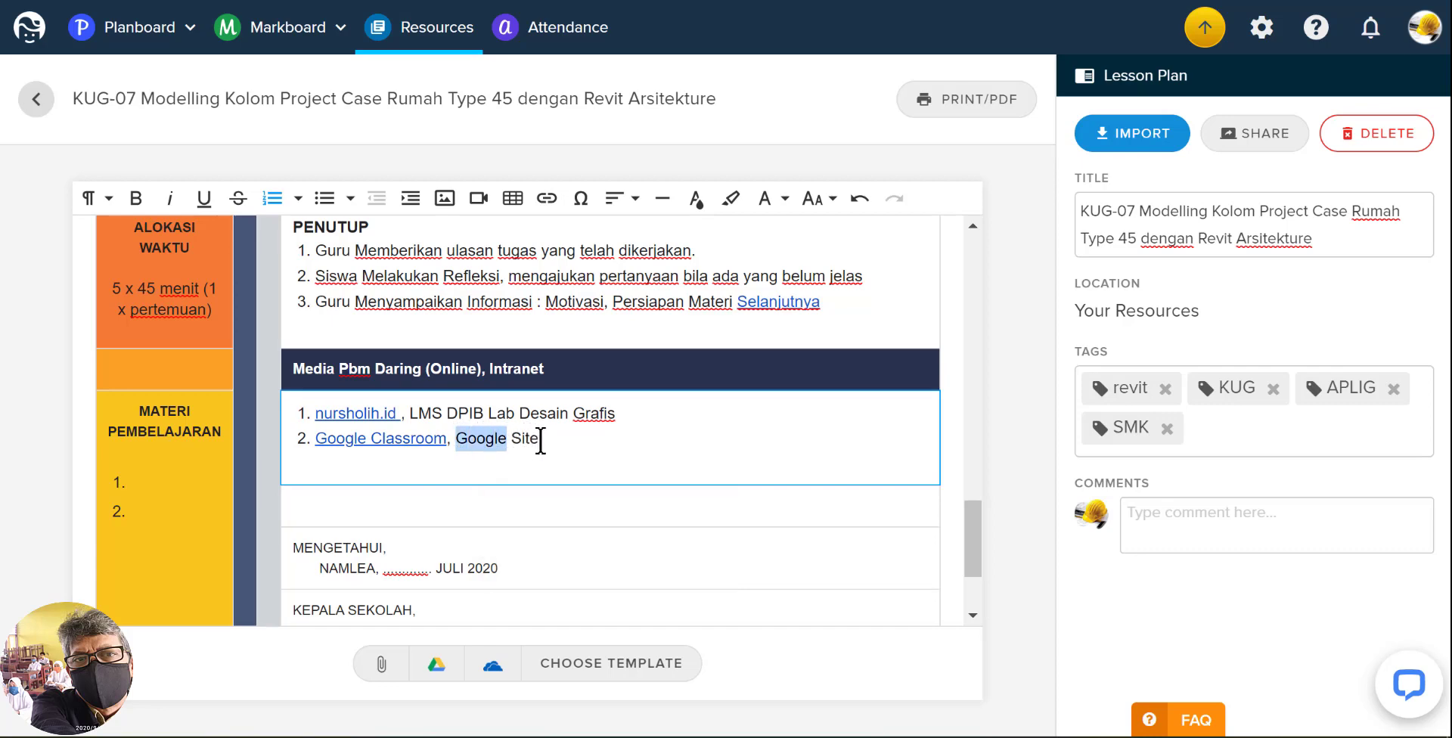
left_click(541, 440, "shift")
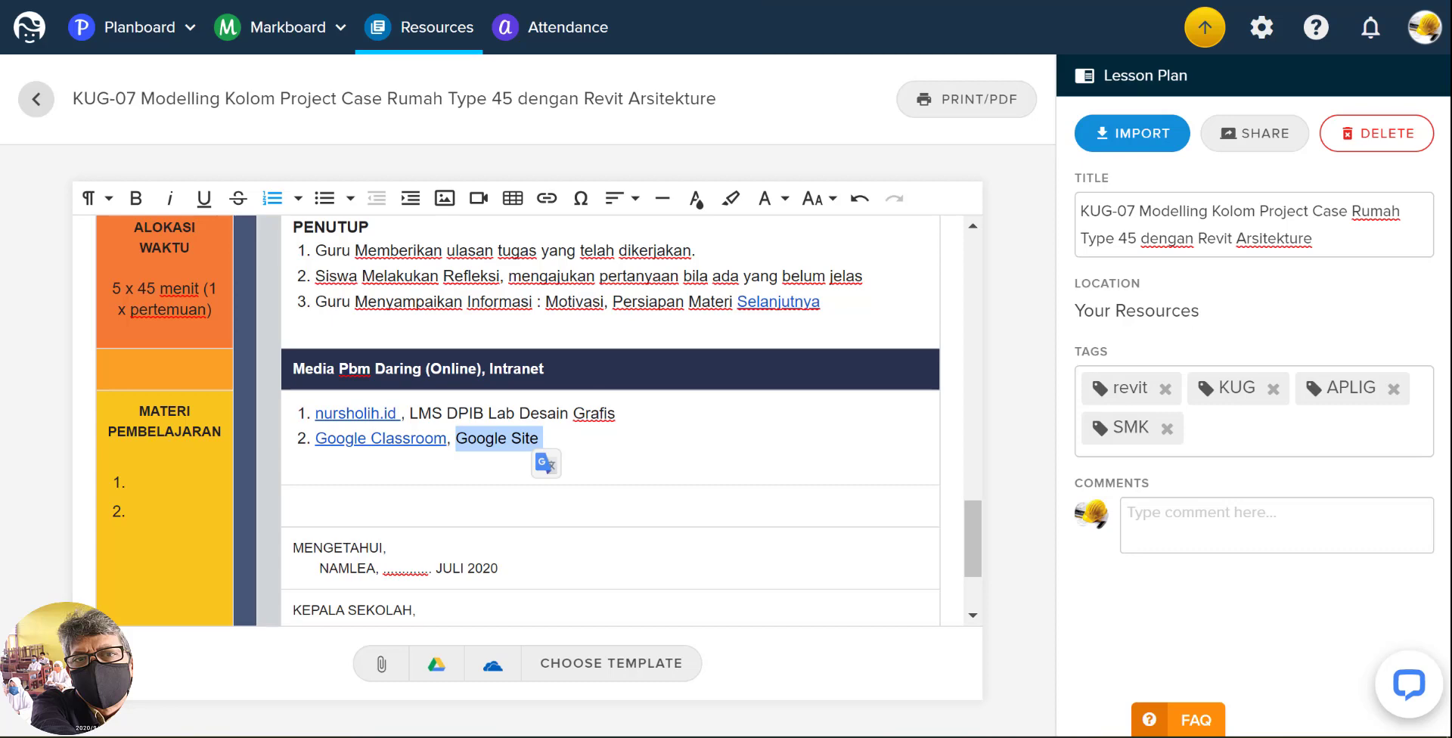
- Replace the side-column heading "MATERI PEMBELAJARAN" with "ALAT DAN BAHAN"
left_click_drag(137, 410, 223, 429)
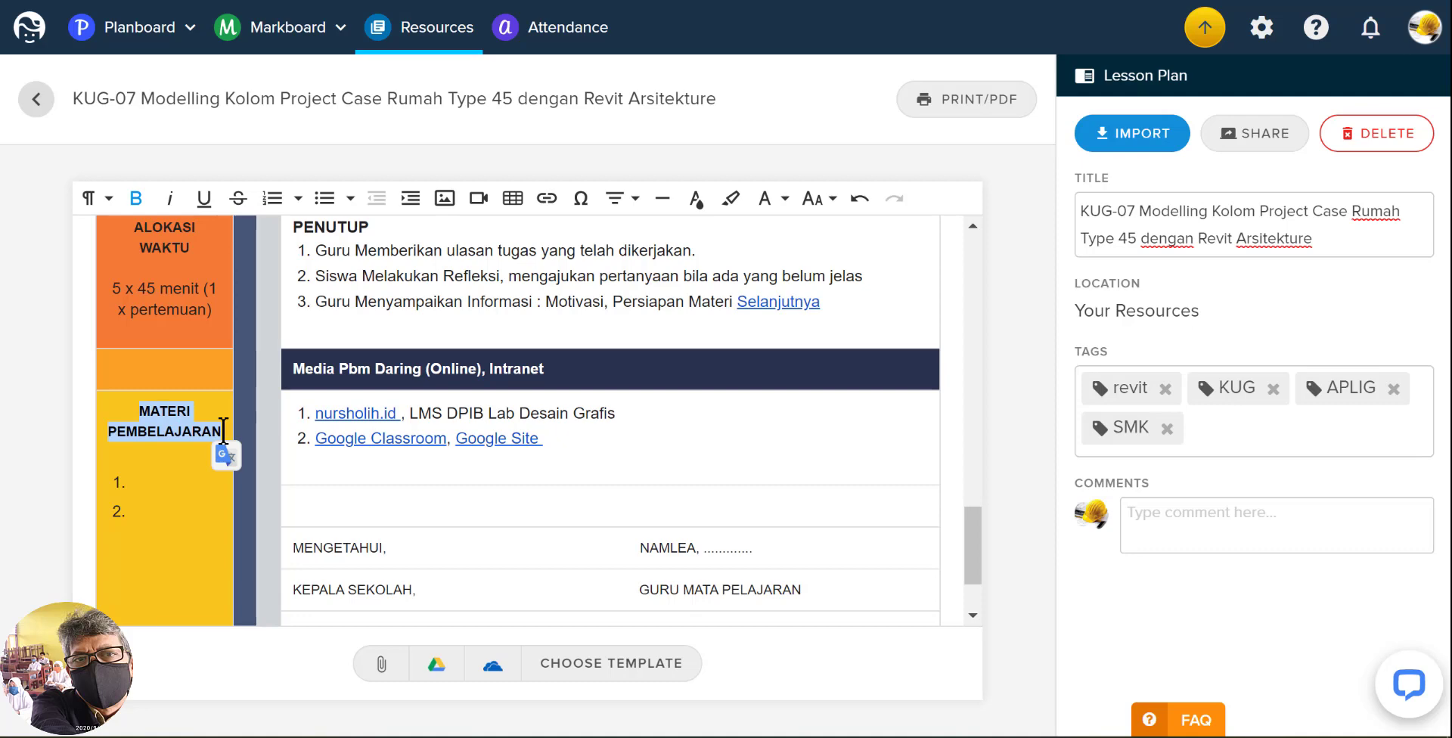
type("ALAT")
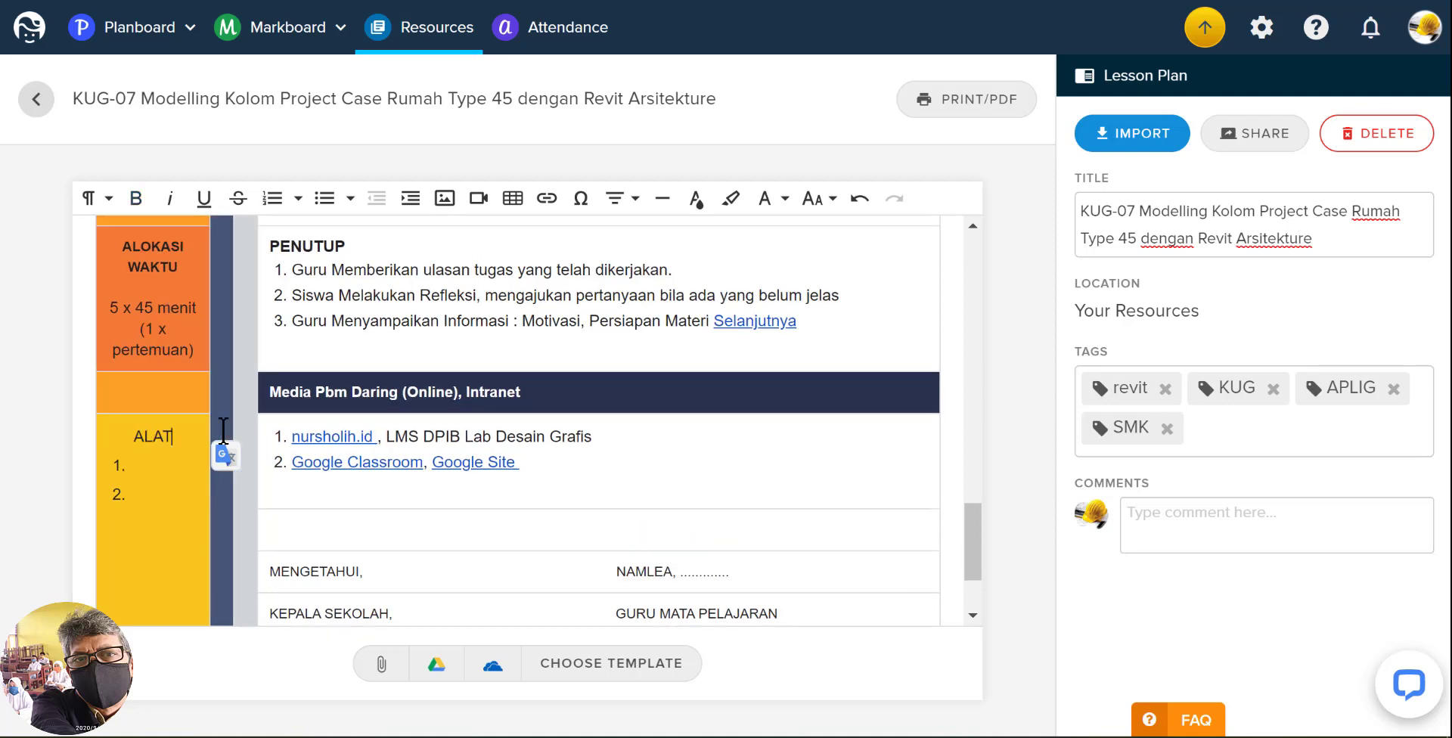
type(" DAN BAHAN")
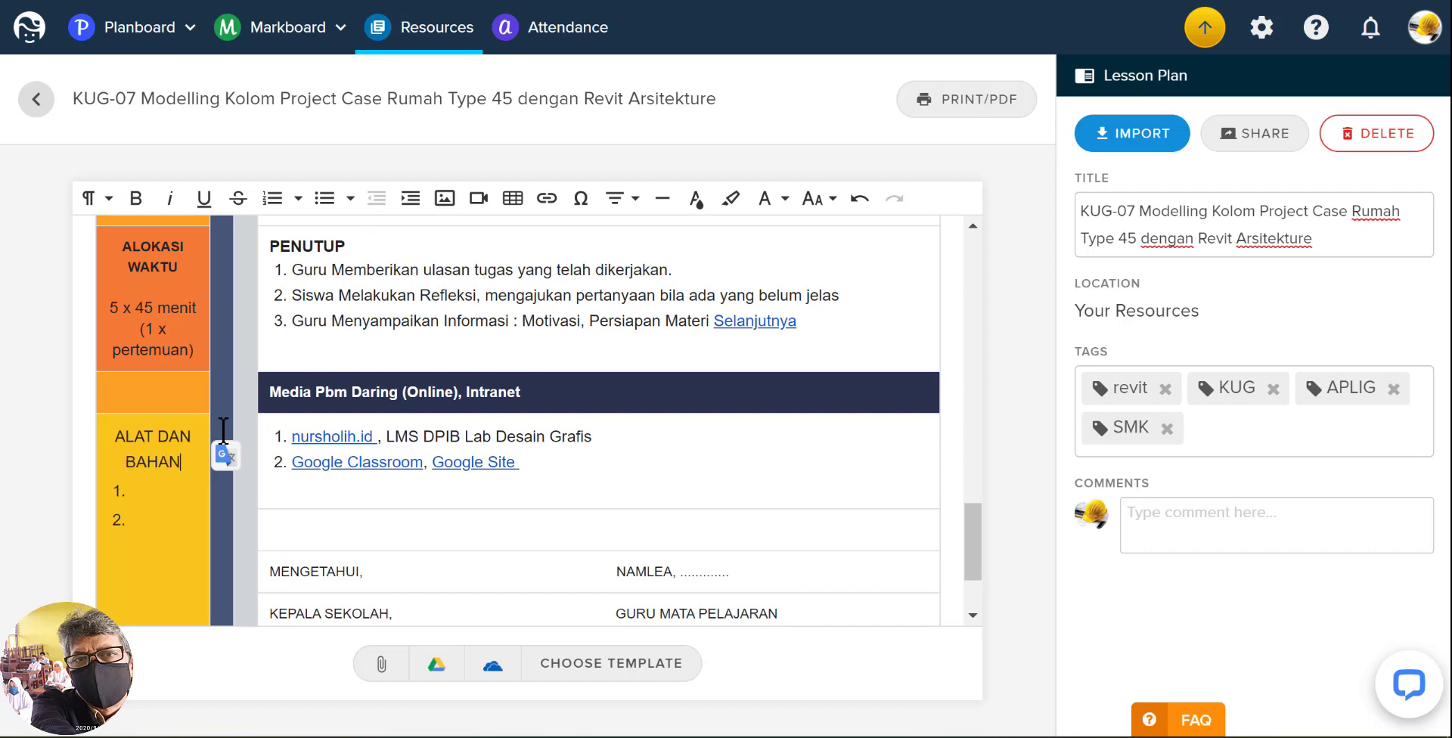
- Fill the two-point list under "ALAT DAN BAHAN" with "PC GRAFIS" and "Aplikasi Revit Arsitektur 2021"
left_click(148, 489)
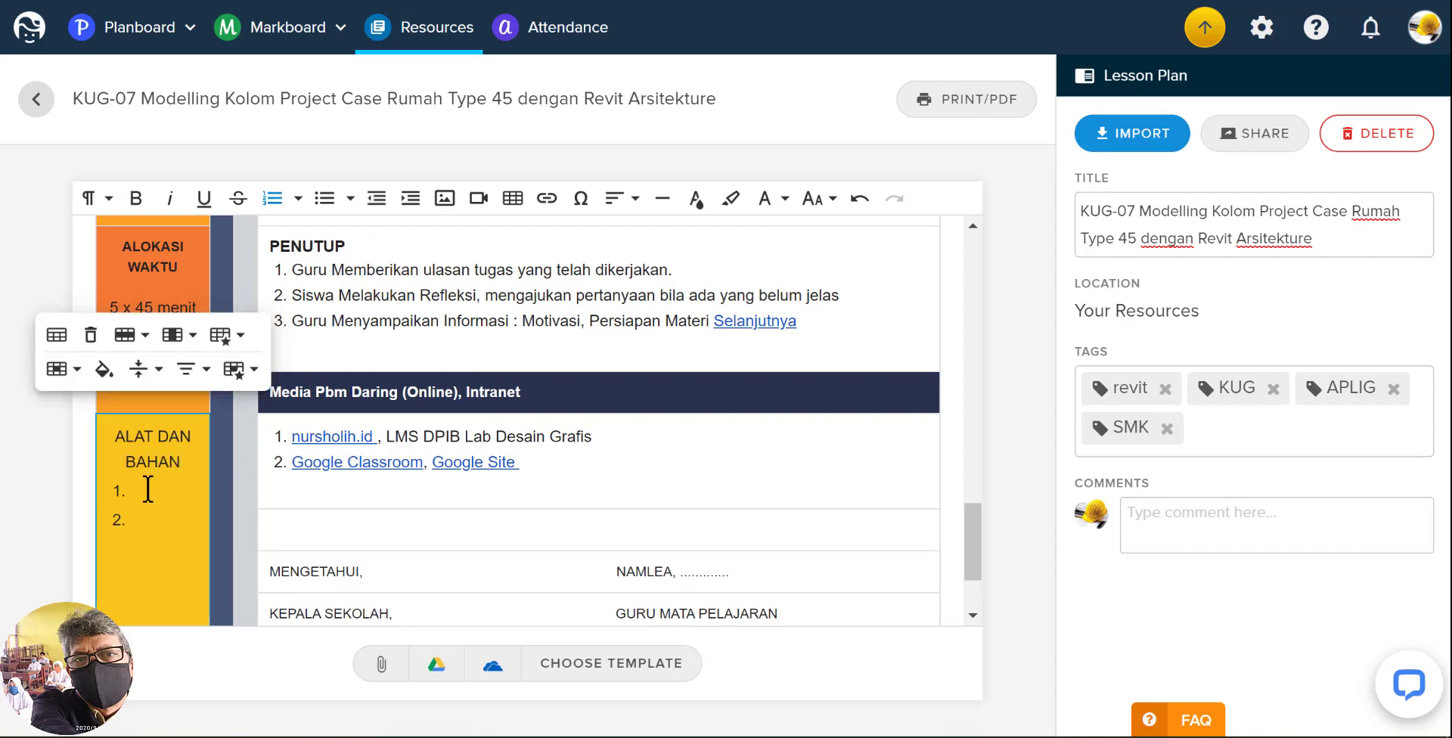
type("PC GRAFIS")
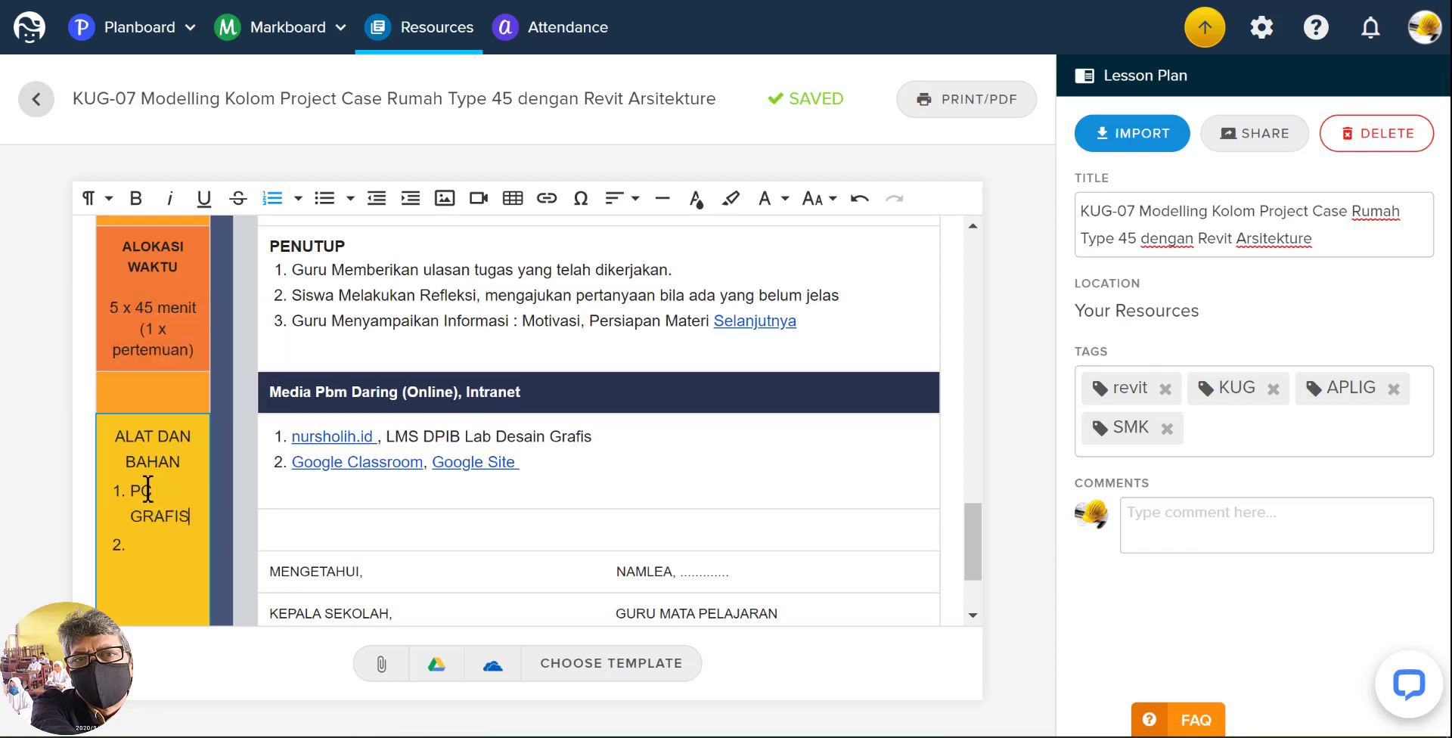
left_click(141, 553)
type("Aplikasi Revi")
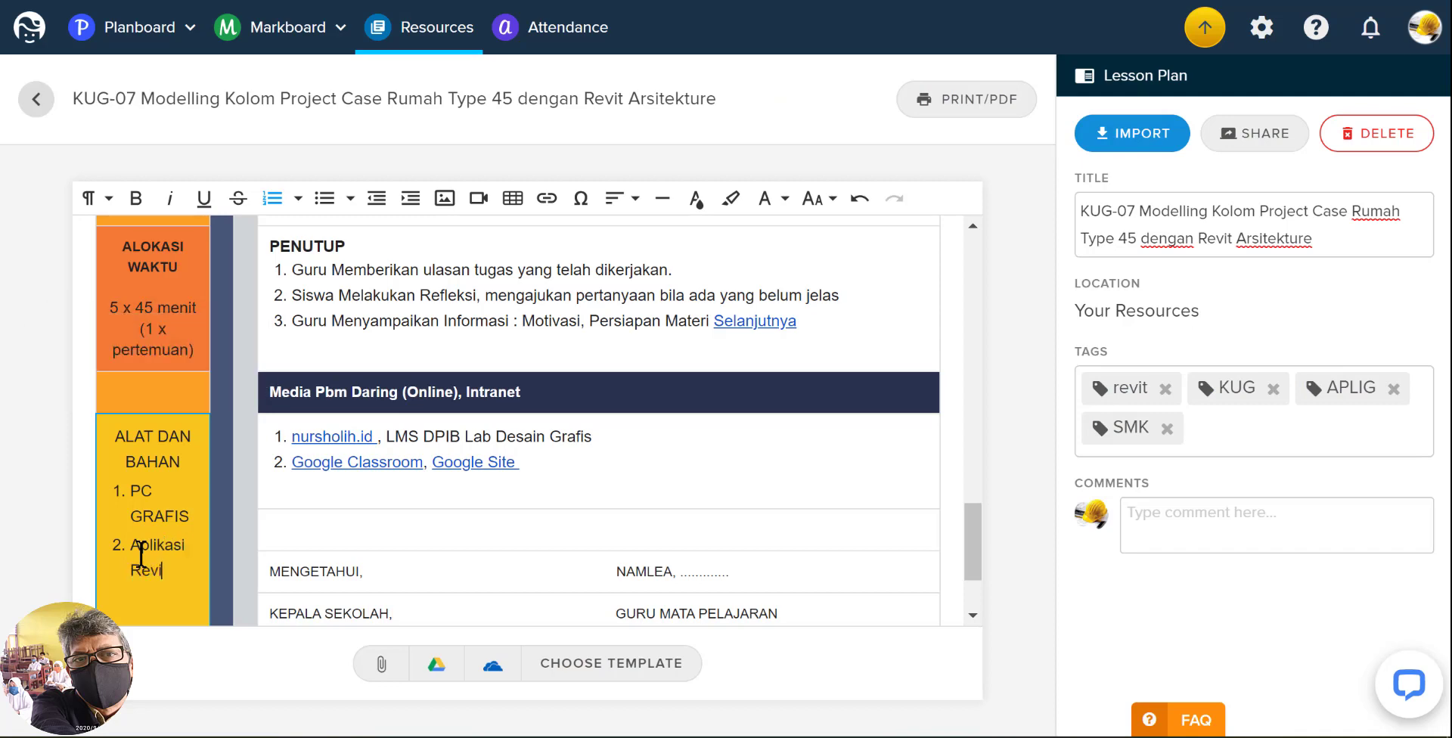
type("t Arsi")
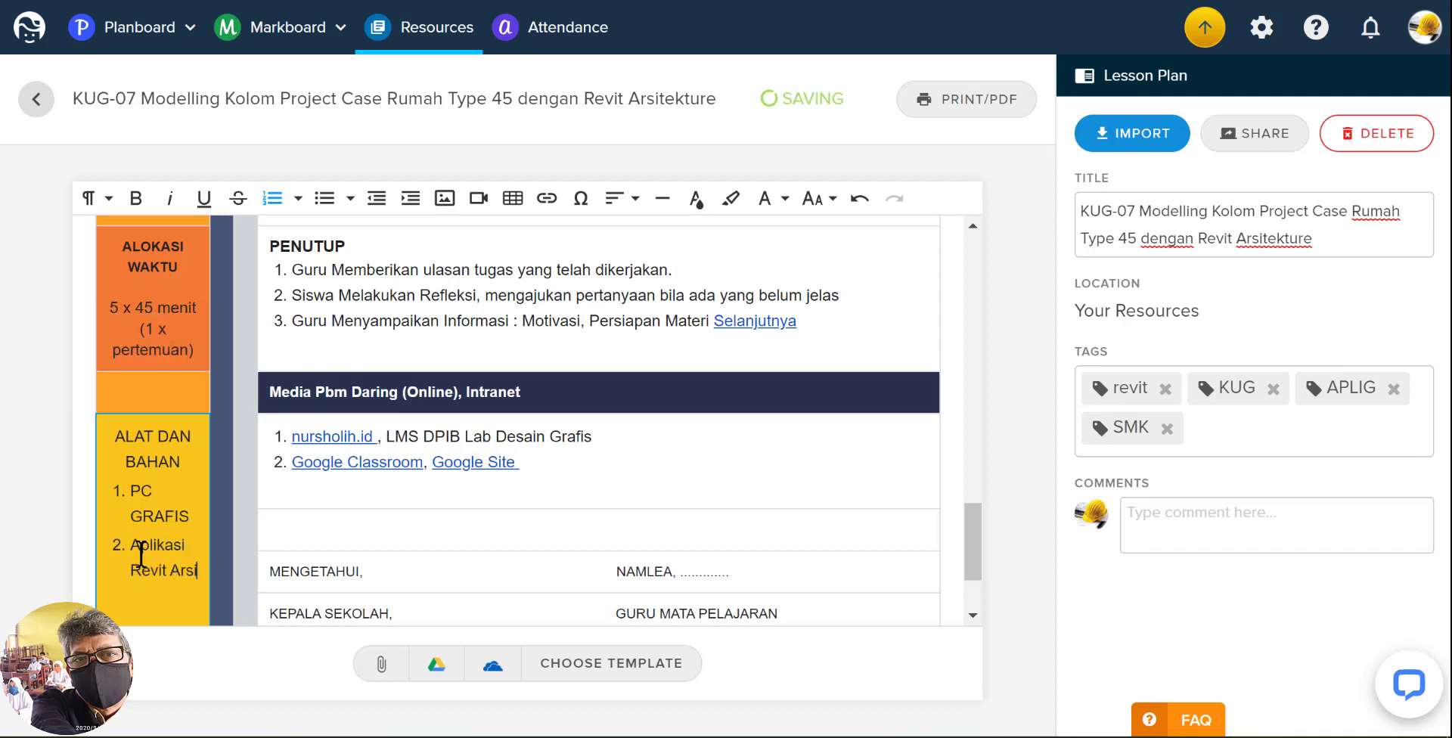
type("tektur")
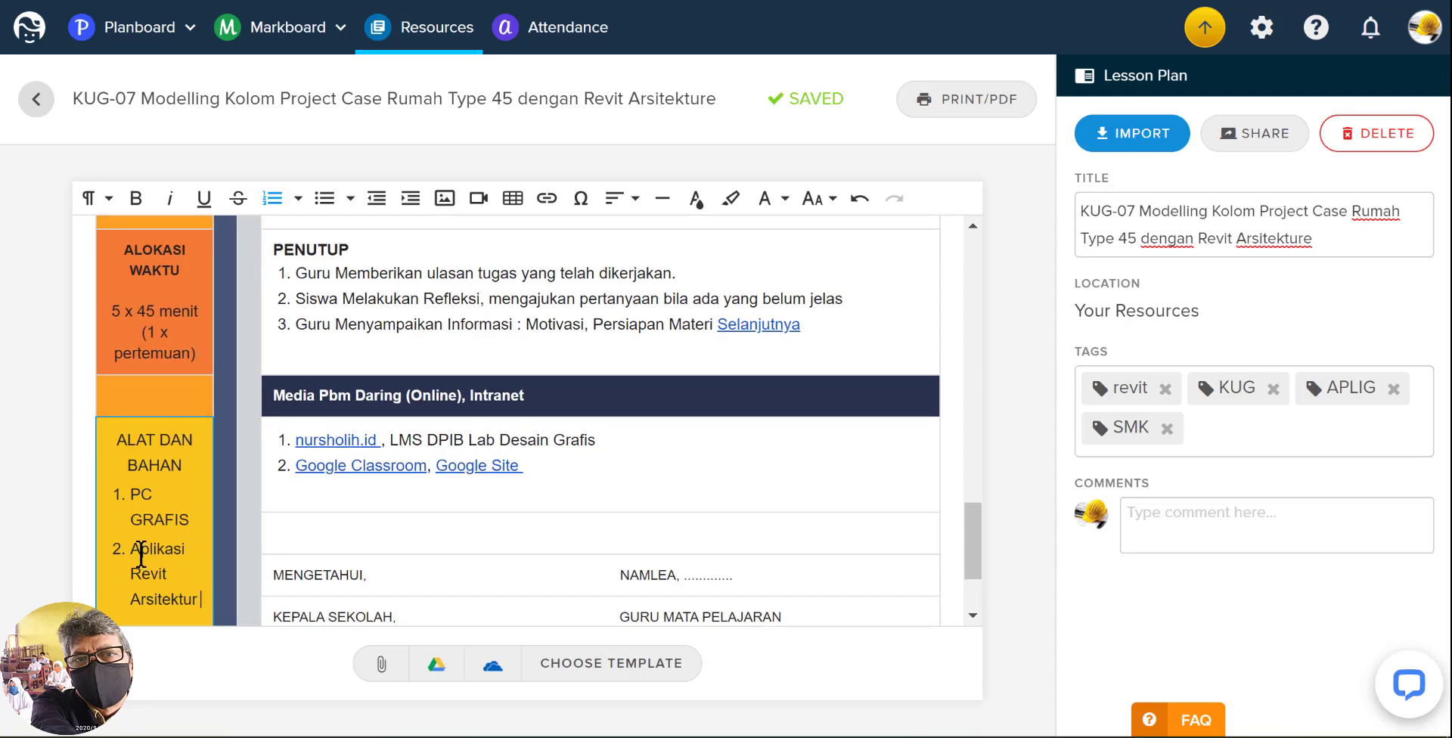
key("Return")
type("2021")
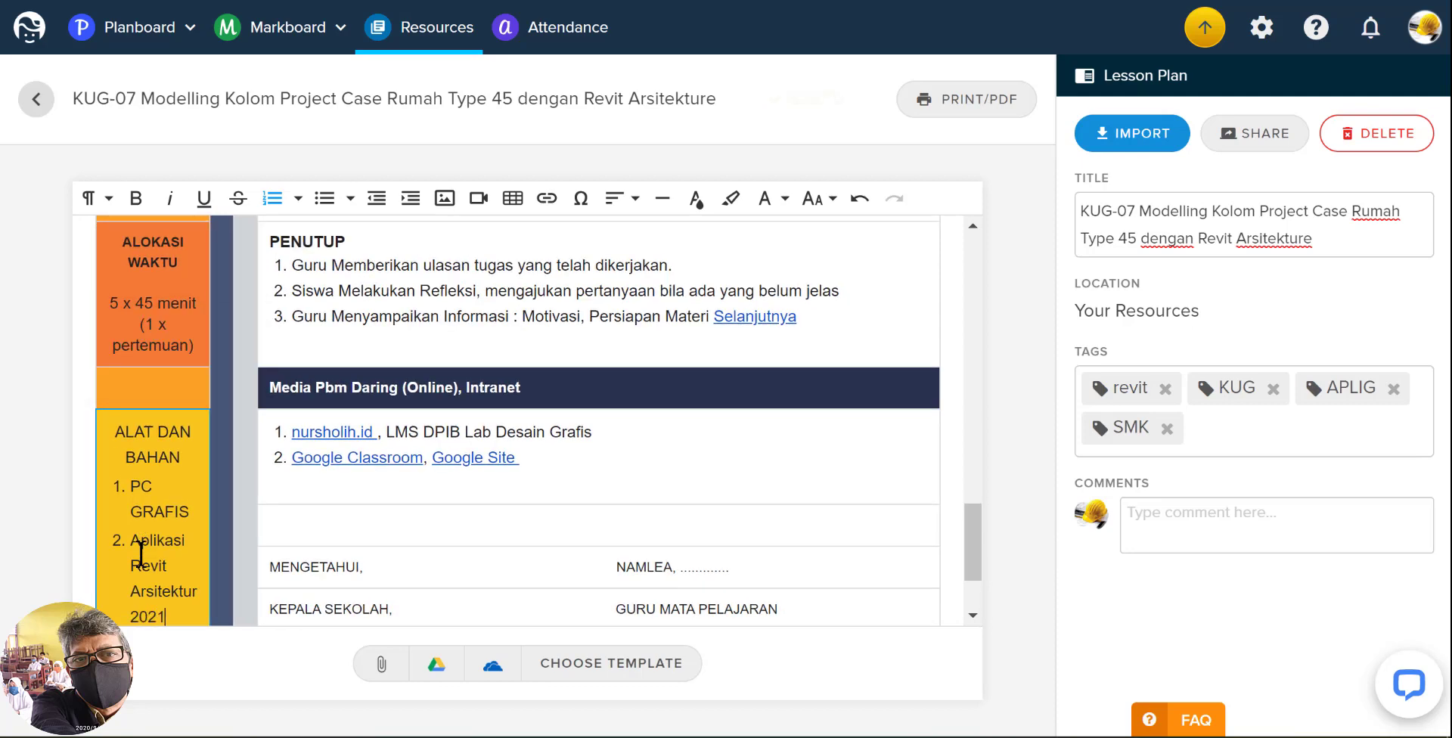
scroll(146, 543, "down", 2)
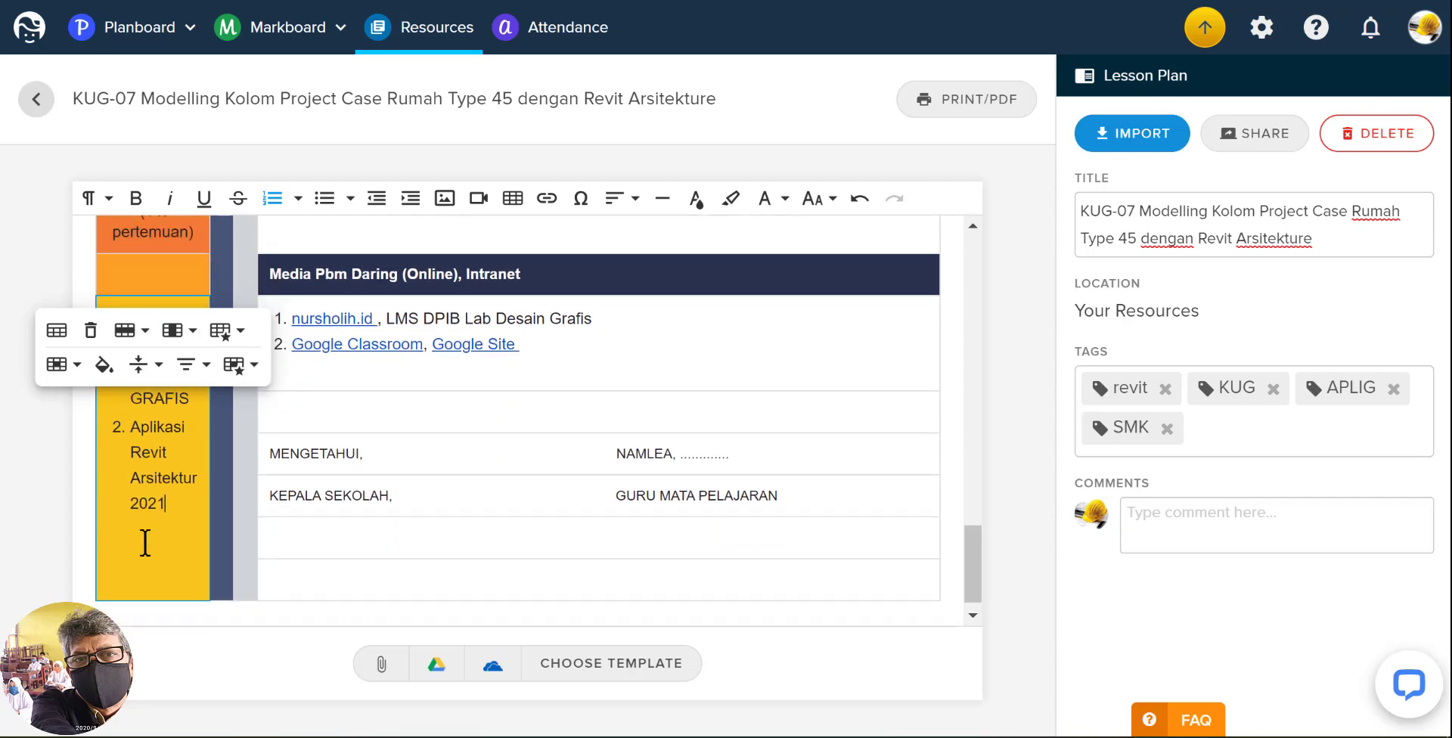
left_click(1037, 476)
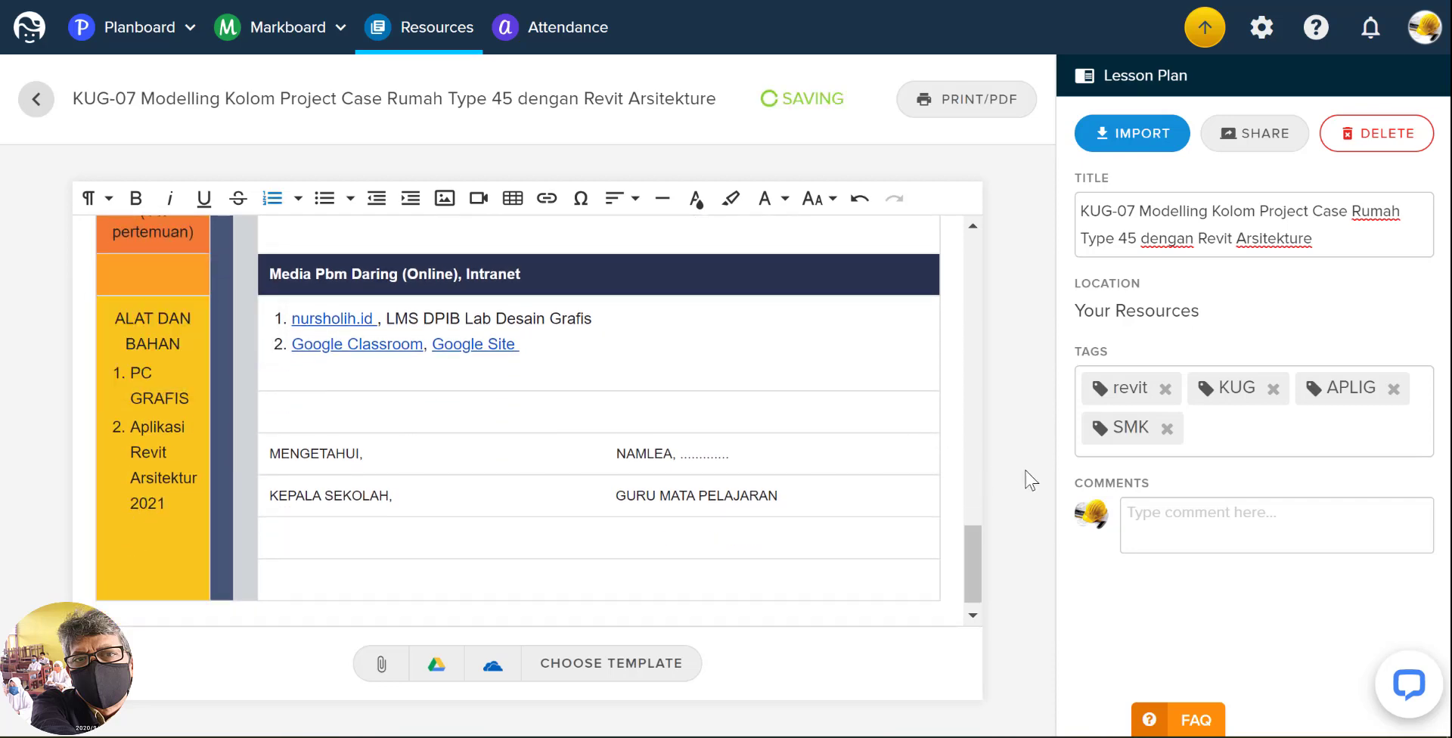
- Delete the class entry "DPIB XI" from the KELAS cell in the side column
scroll(617, 490, "up", 4)
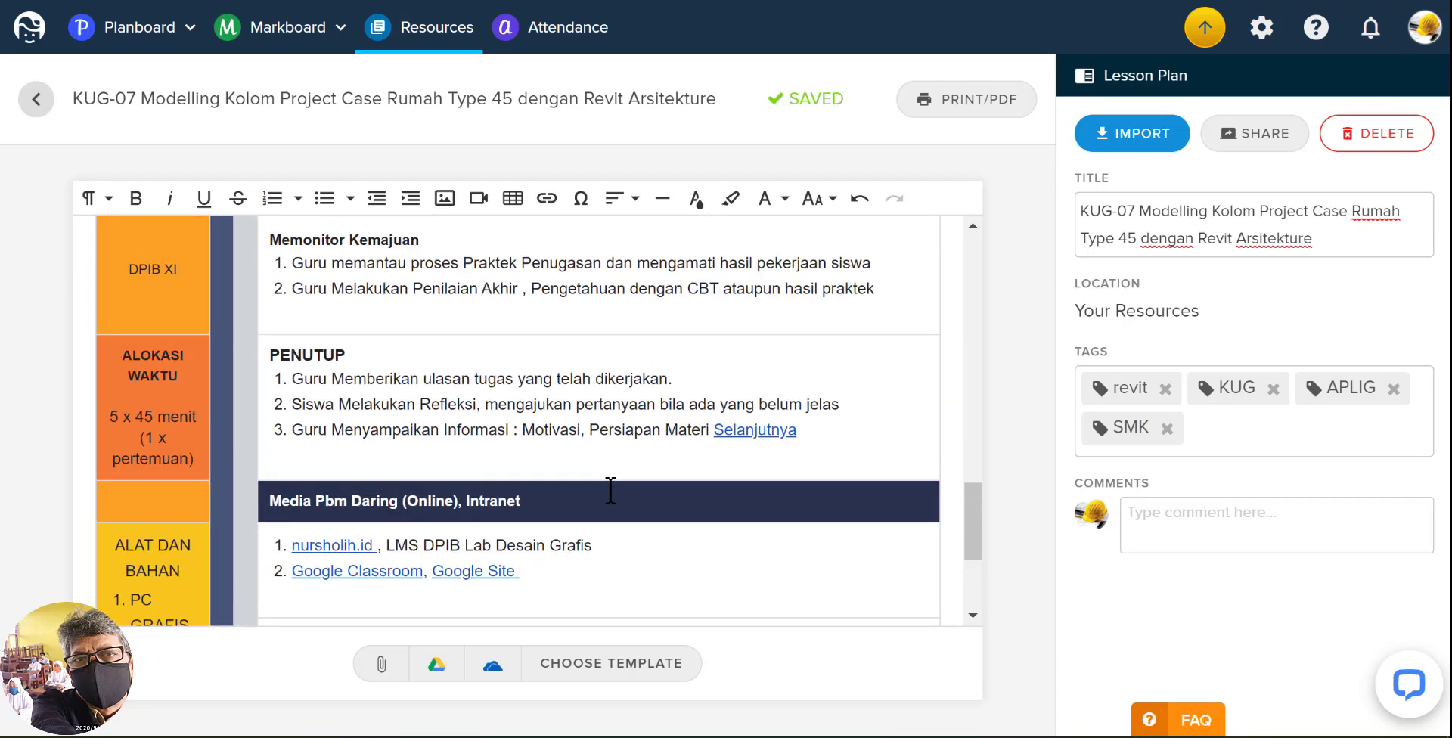
scroll(143, 478, "up", 2)
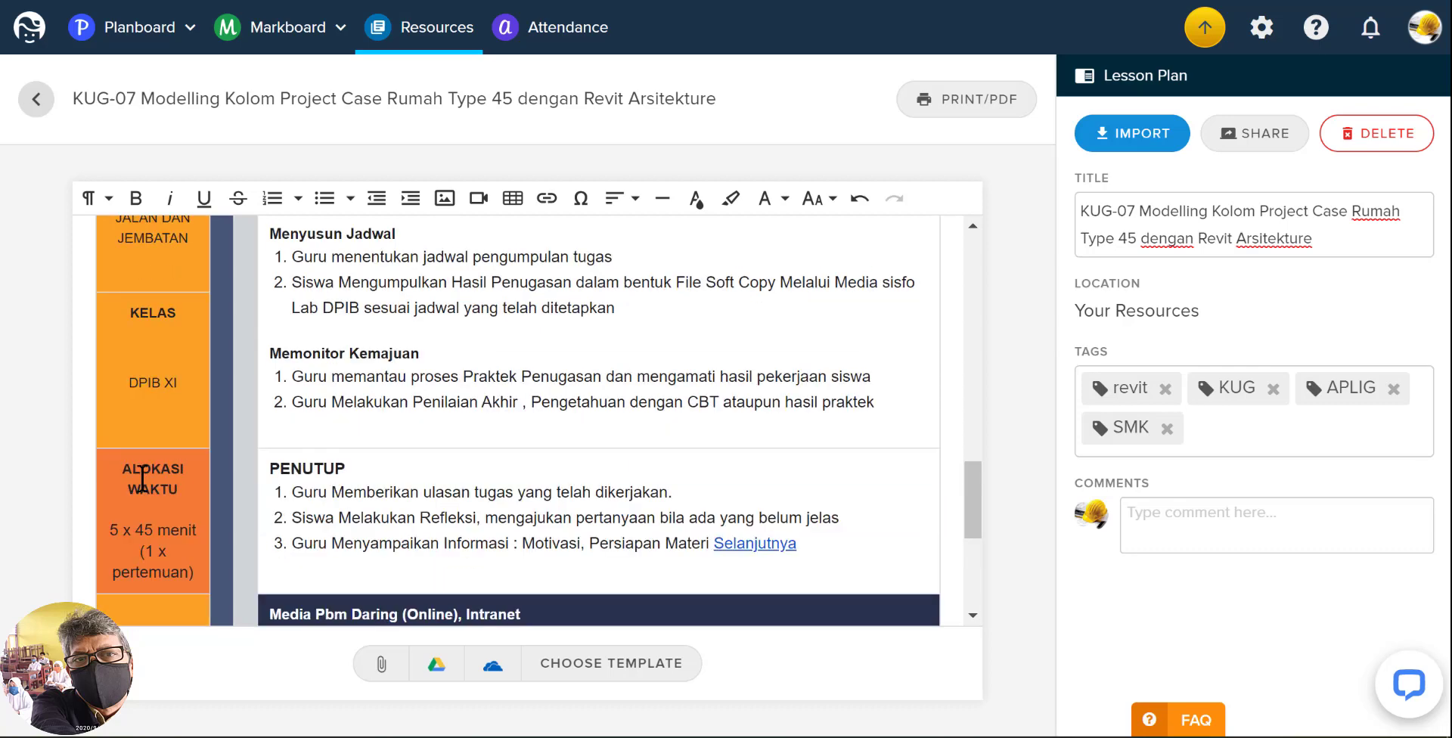
left_click(142, 385)
left_click_drag(142, 385, 193, 378)
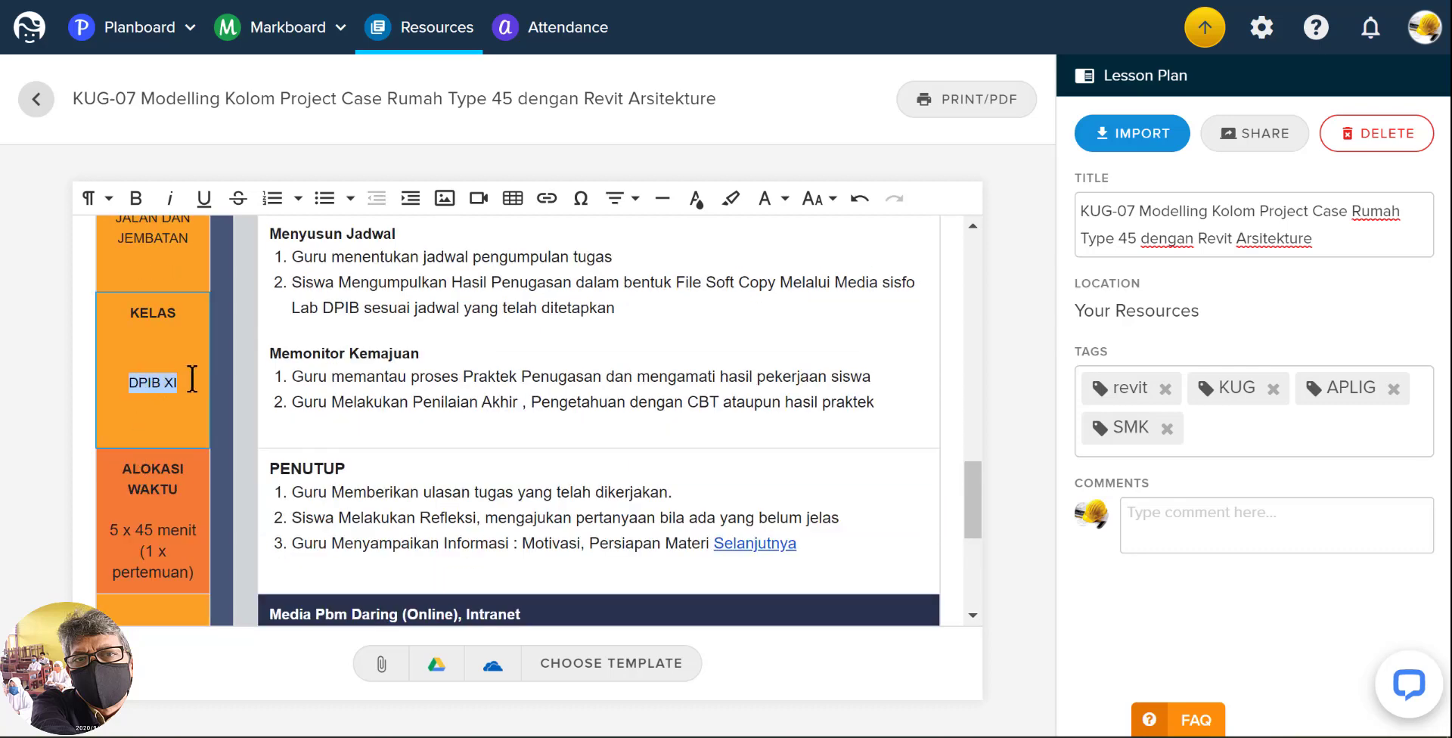
key("BackSpace")
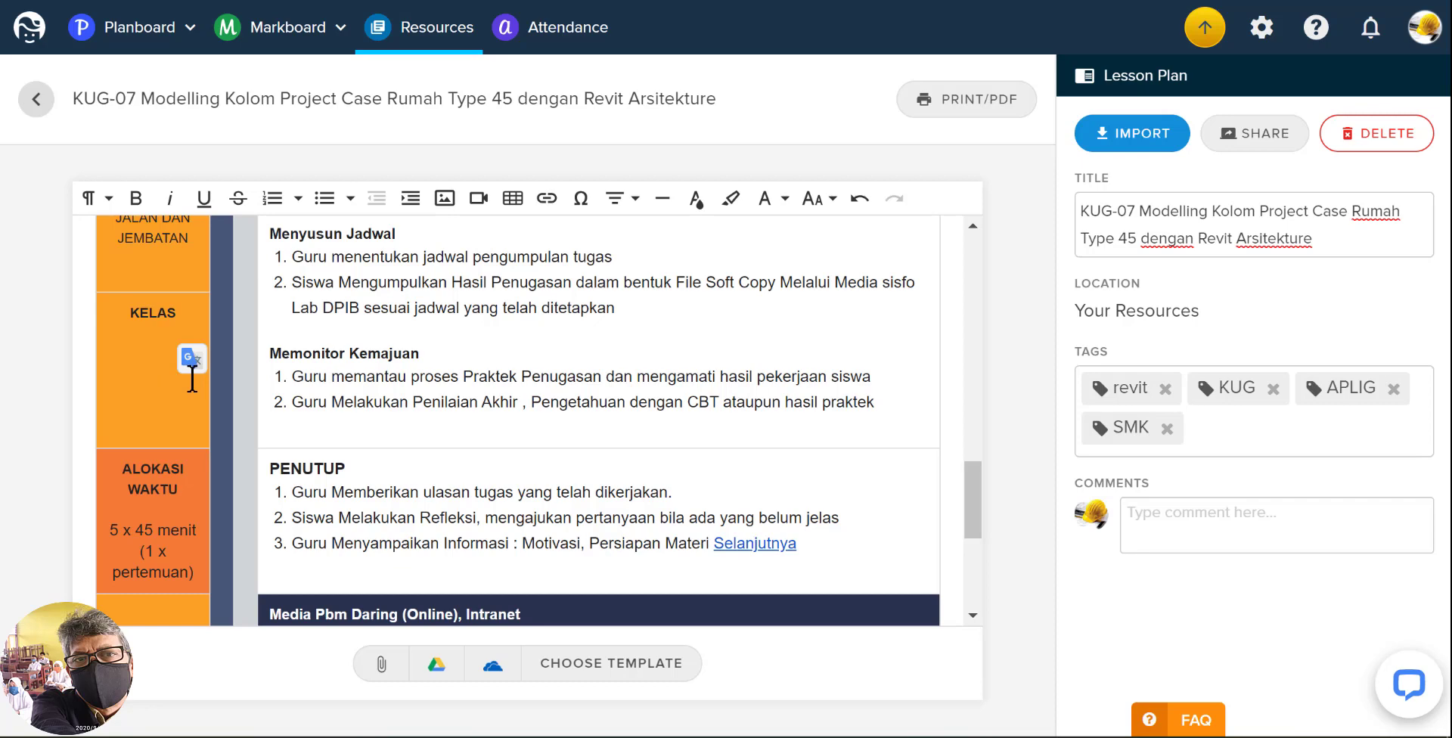
- Review the side-column identity entries and the activity sections throughout the whole lesson plan
scroll(130, 389, "up", 3)
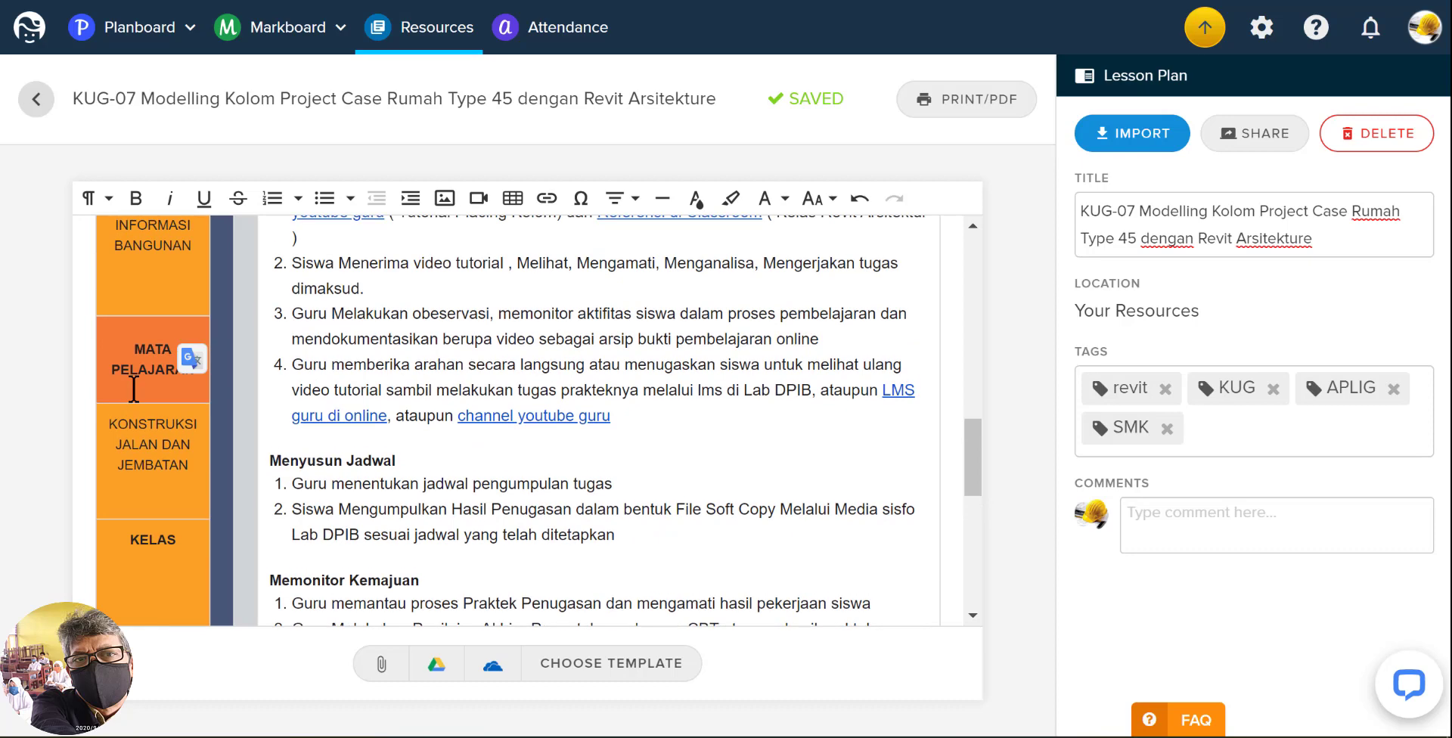
scroll(134, 390, "up", 2)
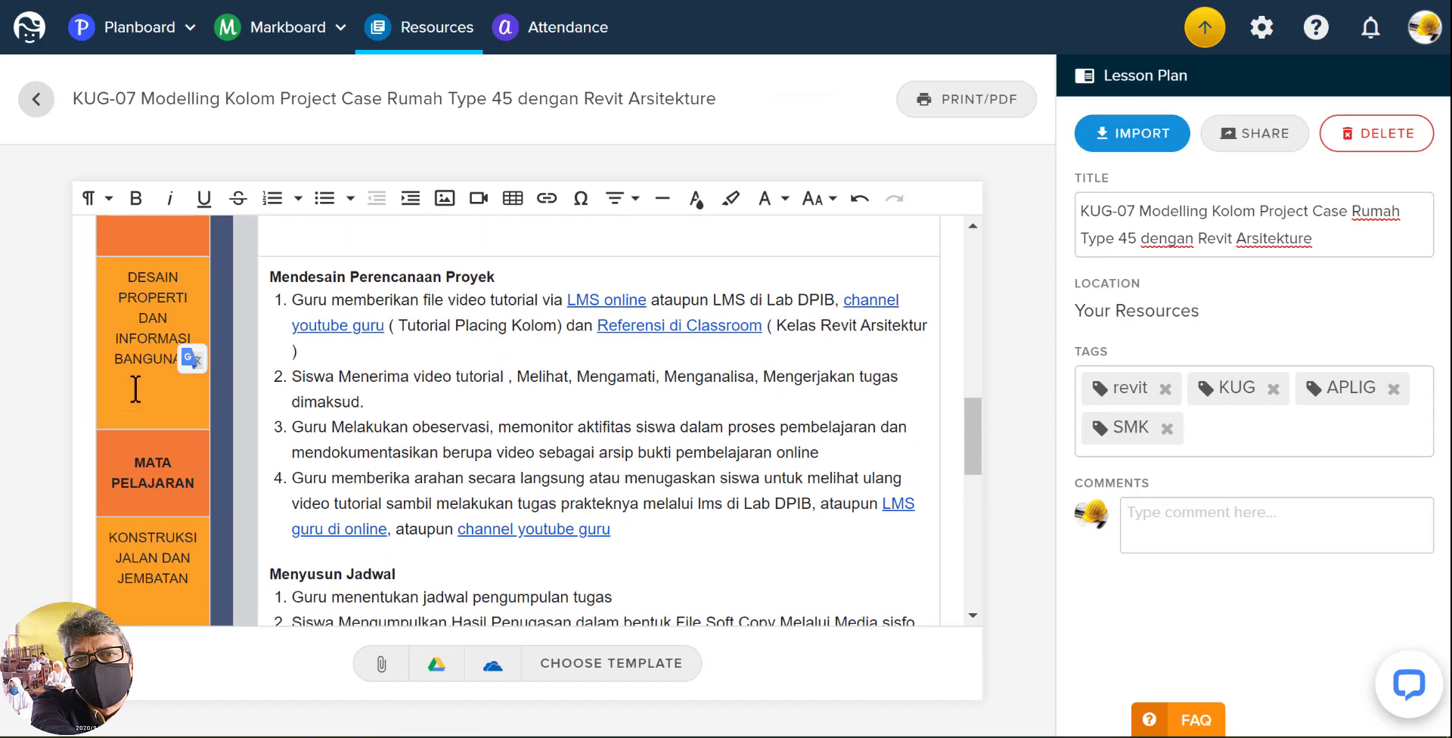
scroll(133, 390, "up", 2)
scroll(136, 390, "up", 4)
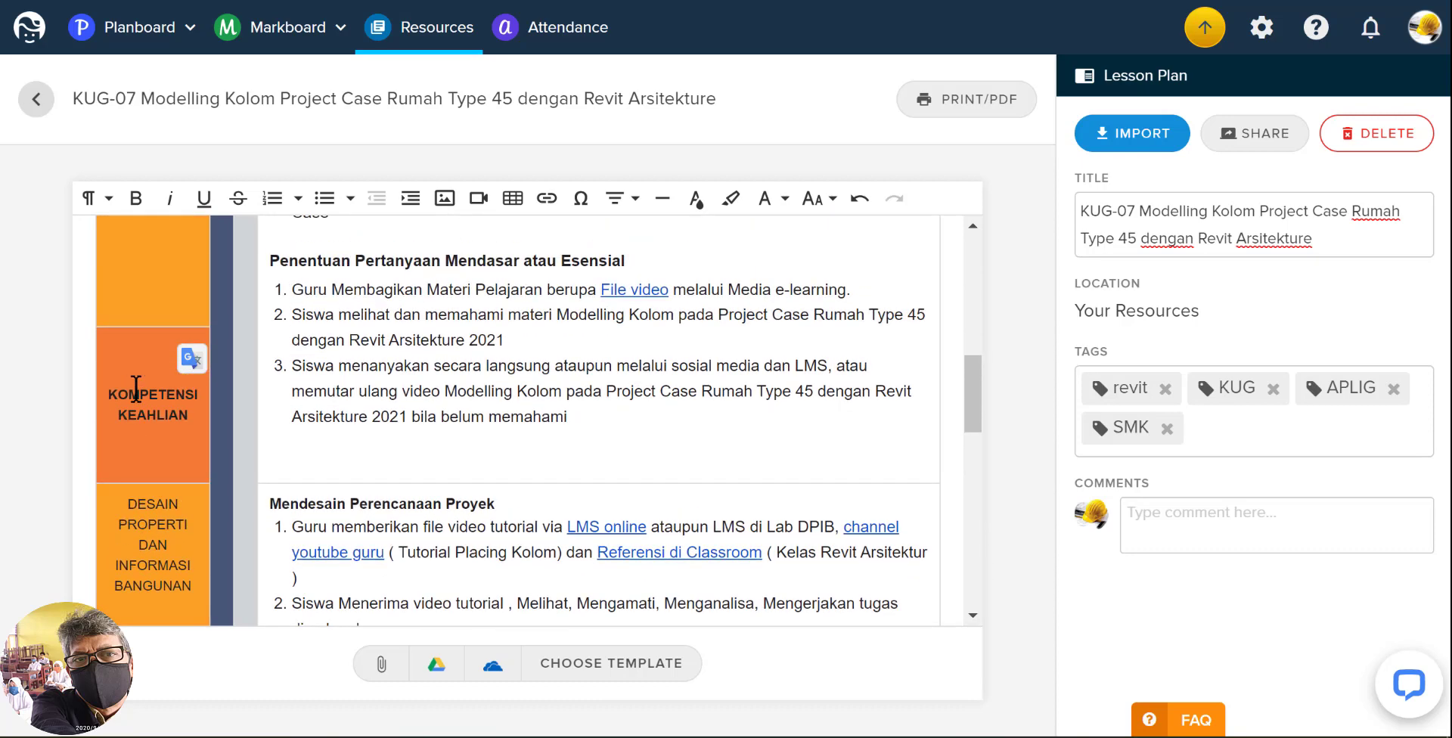
scroll(136, 389, "down", 13)
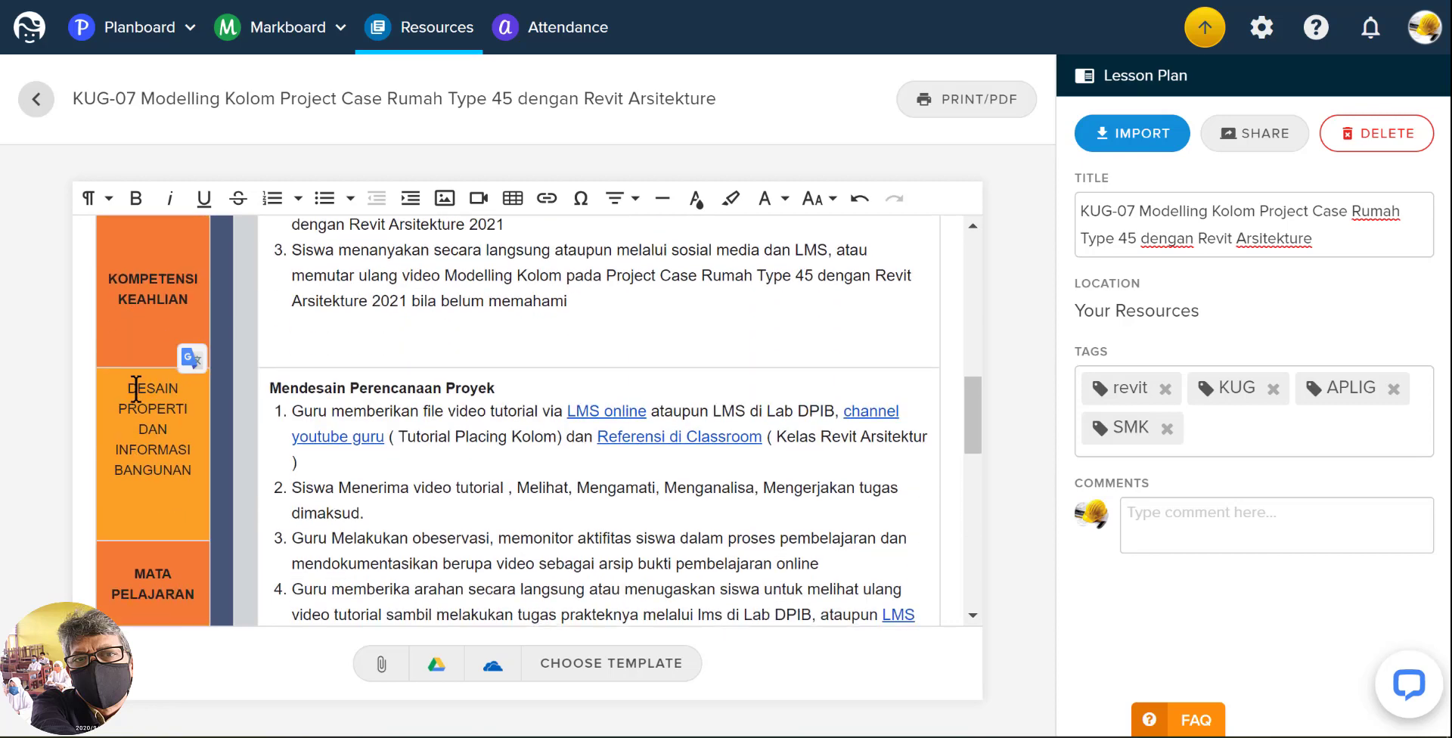
scroll(136, 389, "down", 6)
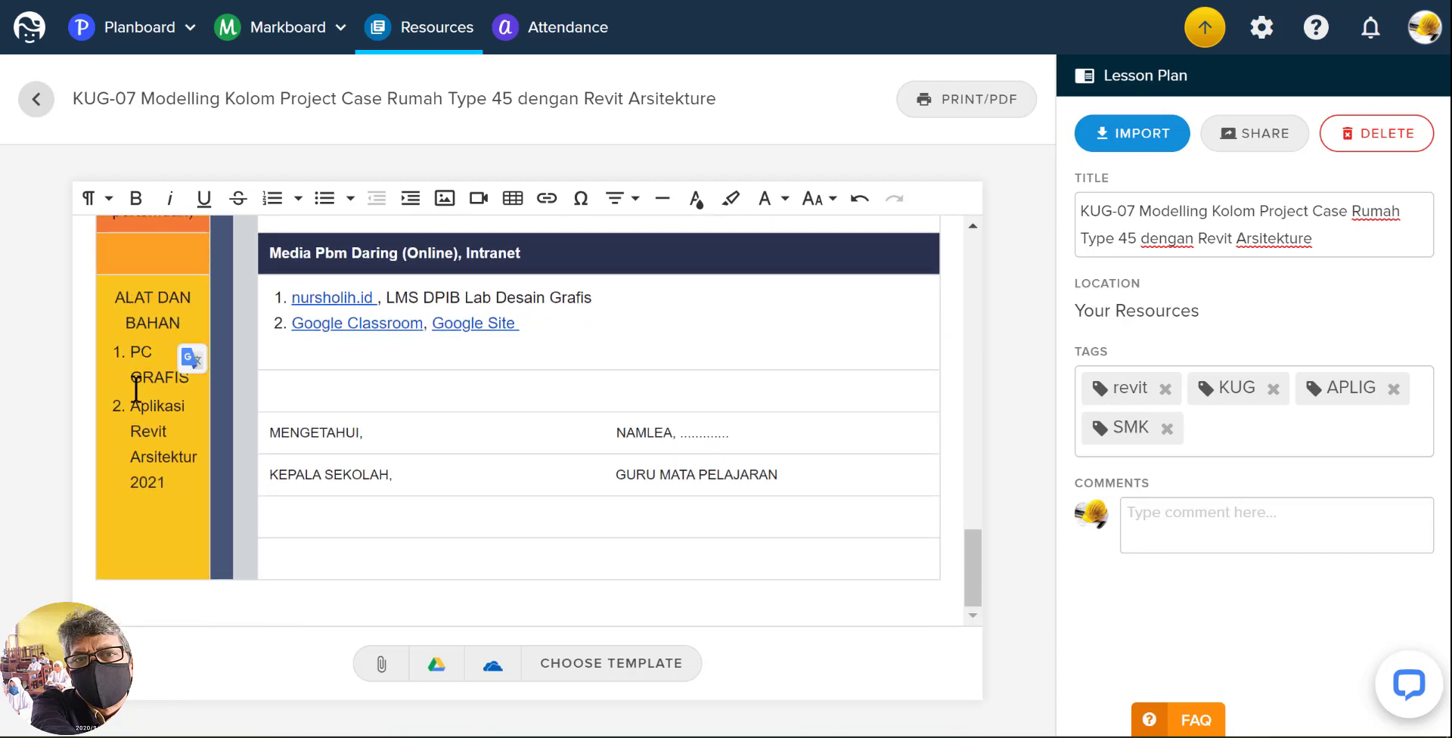
scroll(137, 390, "up", 15)
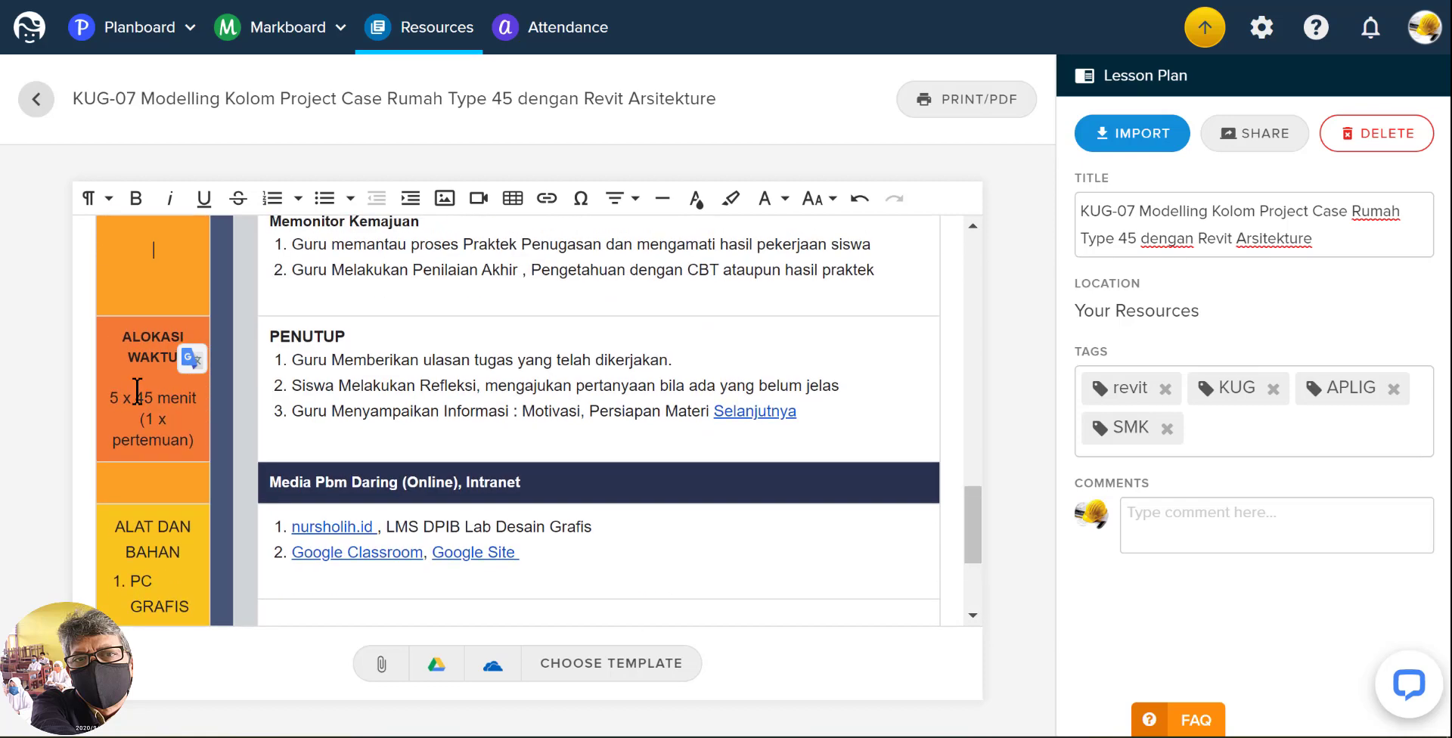
scroll(143, 386, "up", 10)
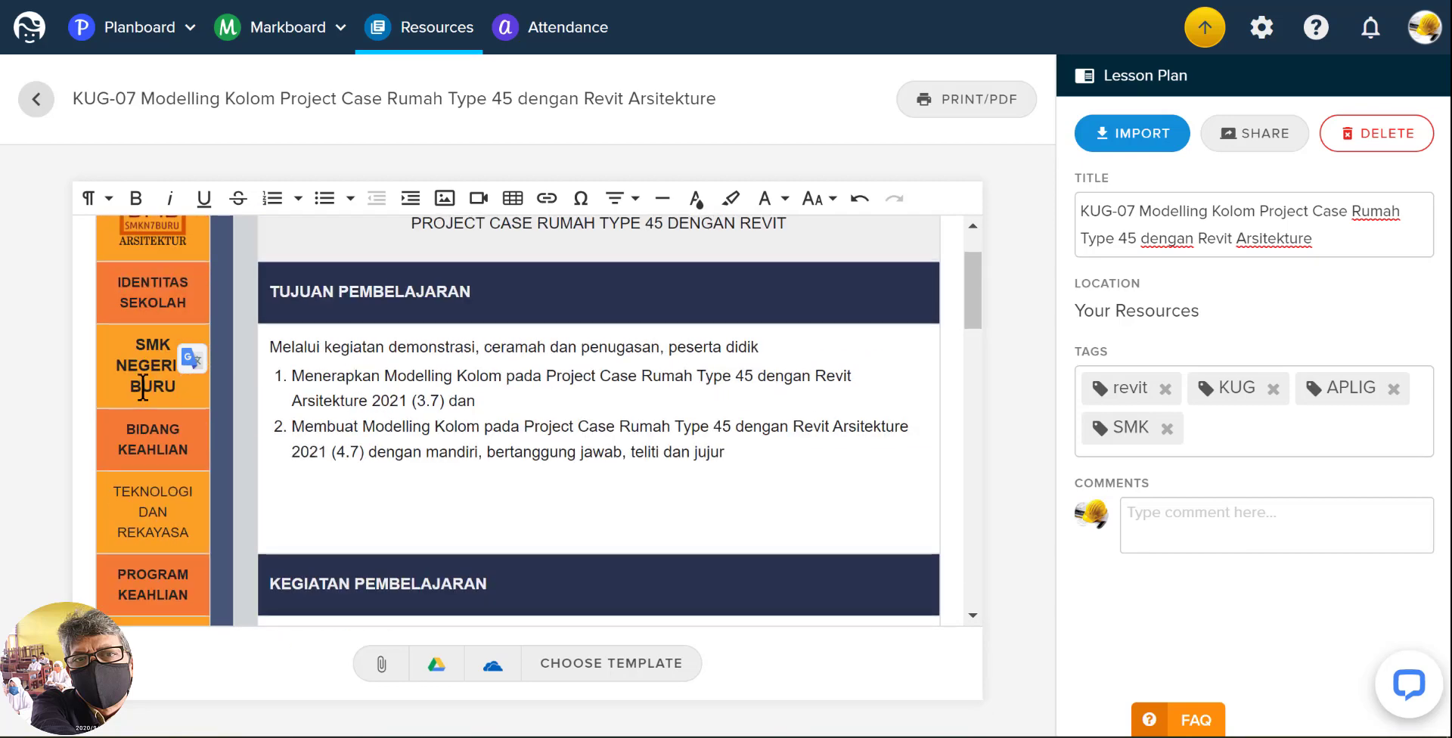
- Correct the last word of the lesson plan title to "Arsitektur"
left_click(1320, 240)
key("BackSpace")
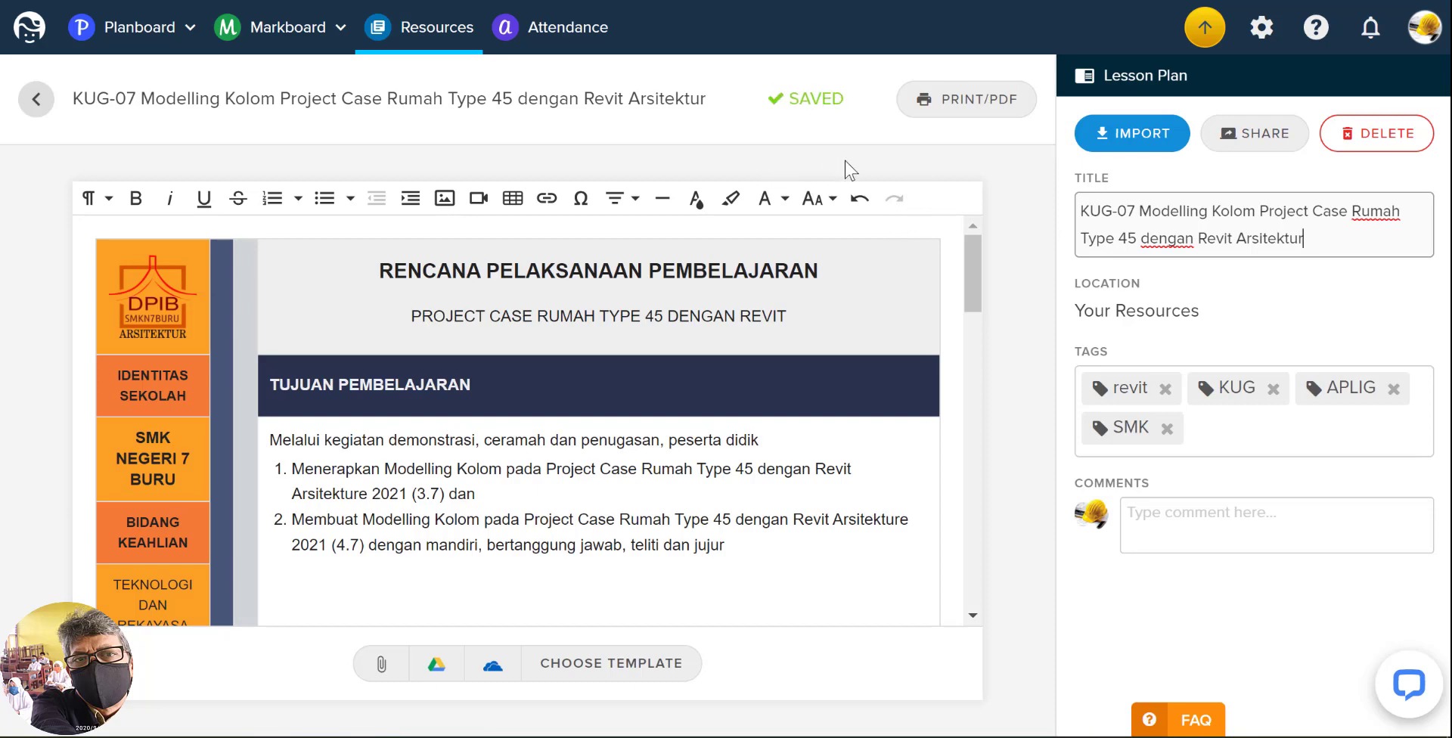
- Preview the lesson's Print/PDF layout with standards set to Title Only, Hidden, and Title and Description, without creating a PDF
left_click(976, 106)
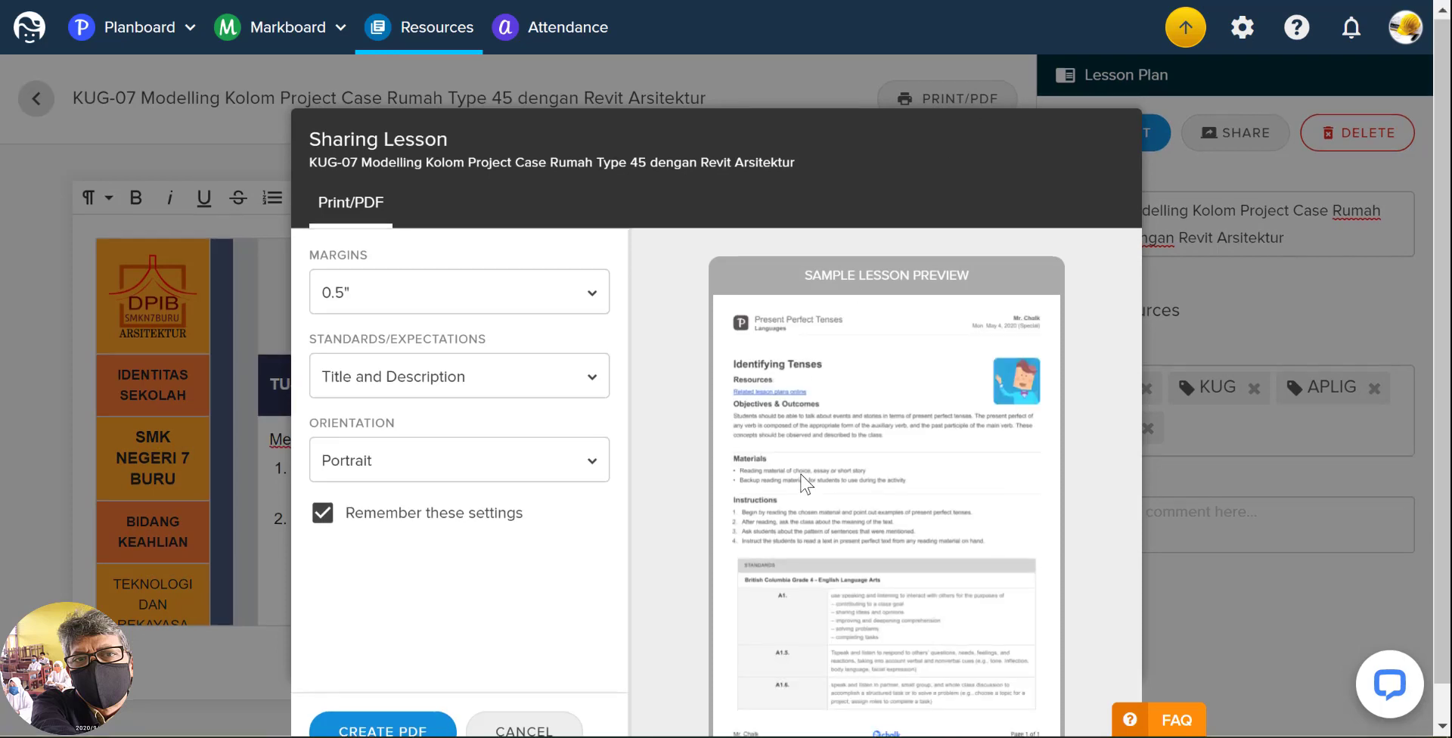
scroll(806, 485, "down", 1)
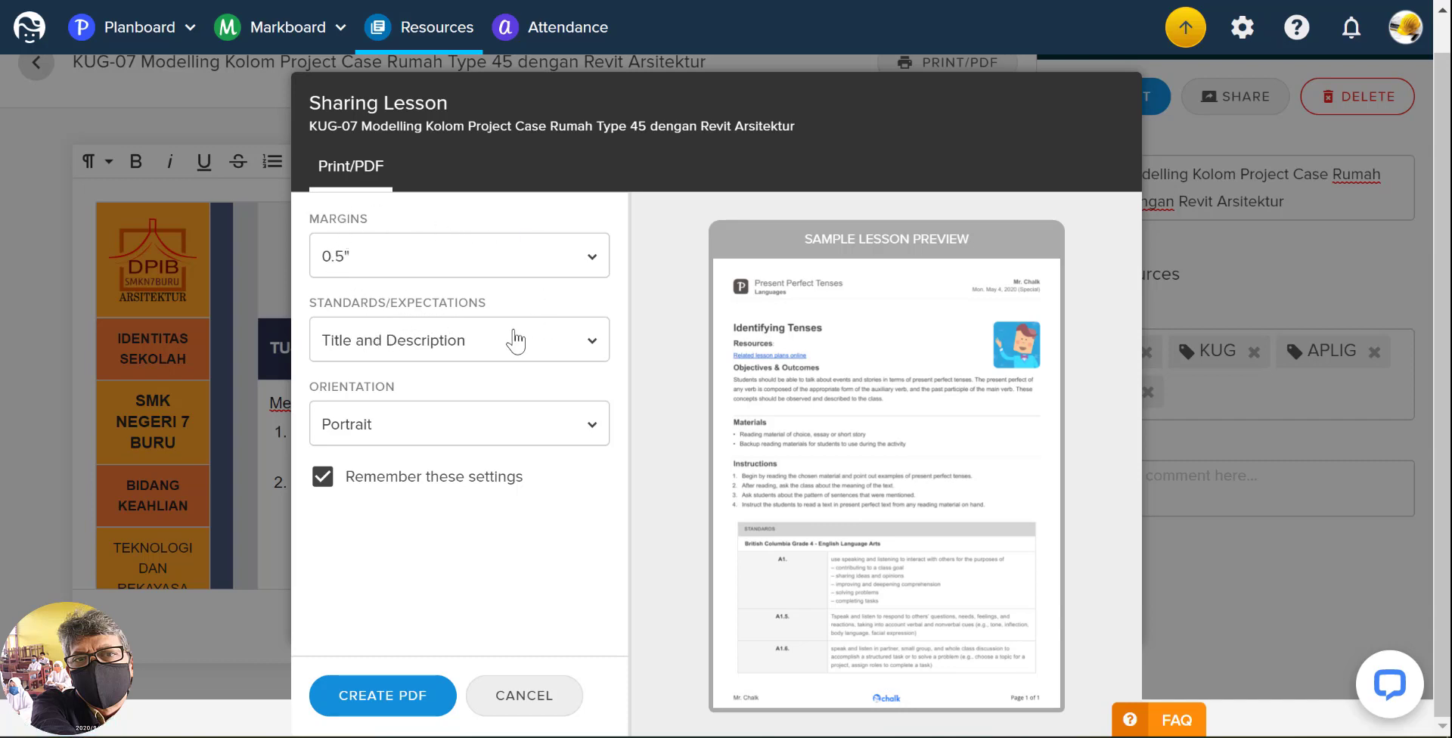
left_click(590, 353)
left_click(369, 416)
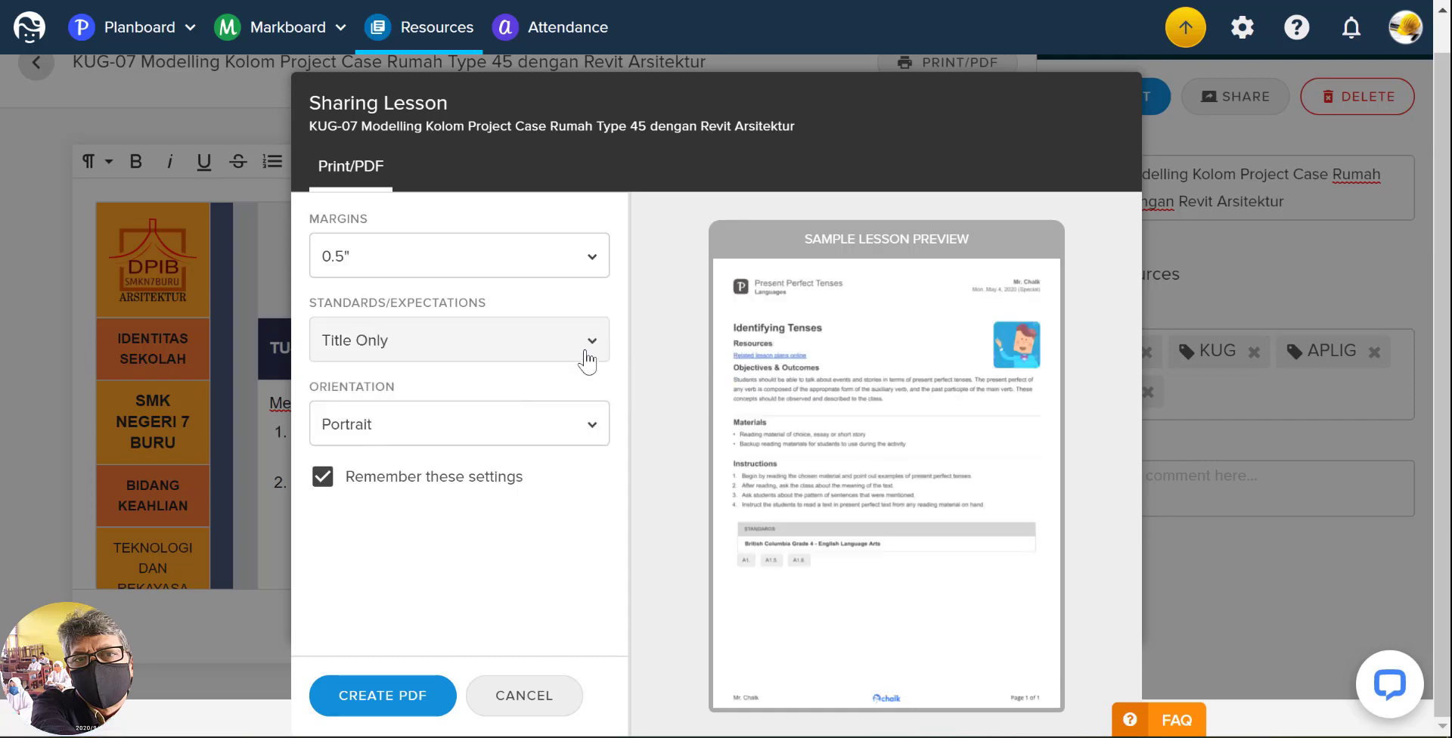
left_click(591, 344)
left_click(369, 454)
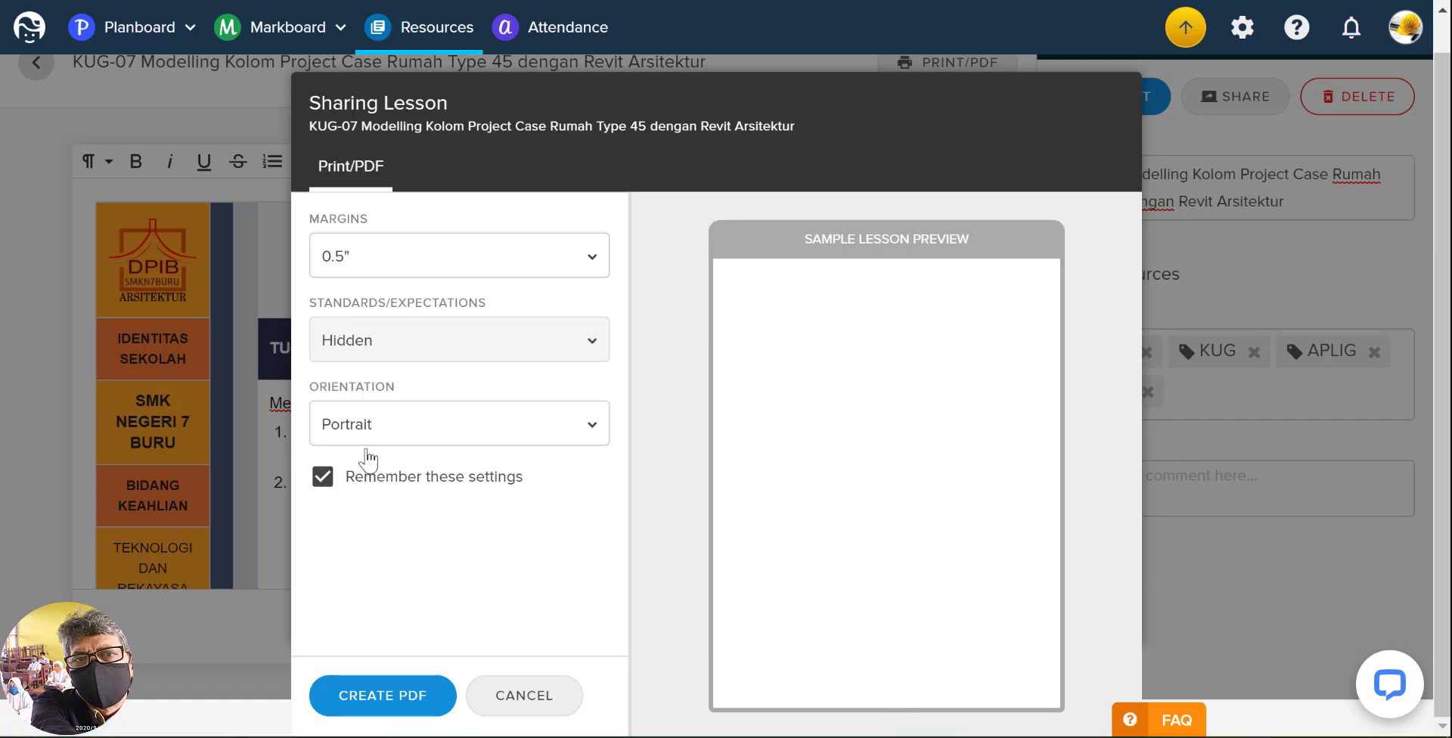
left_click(594, 340)
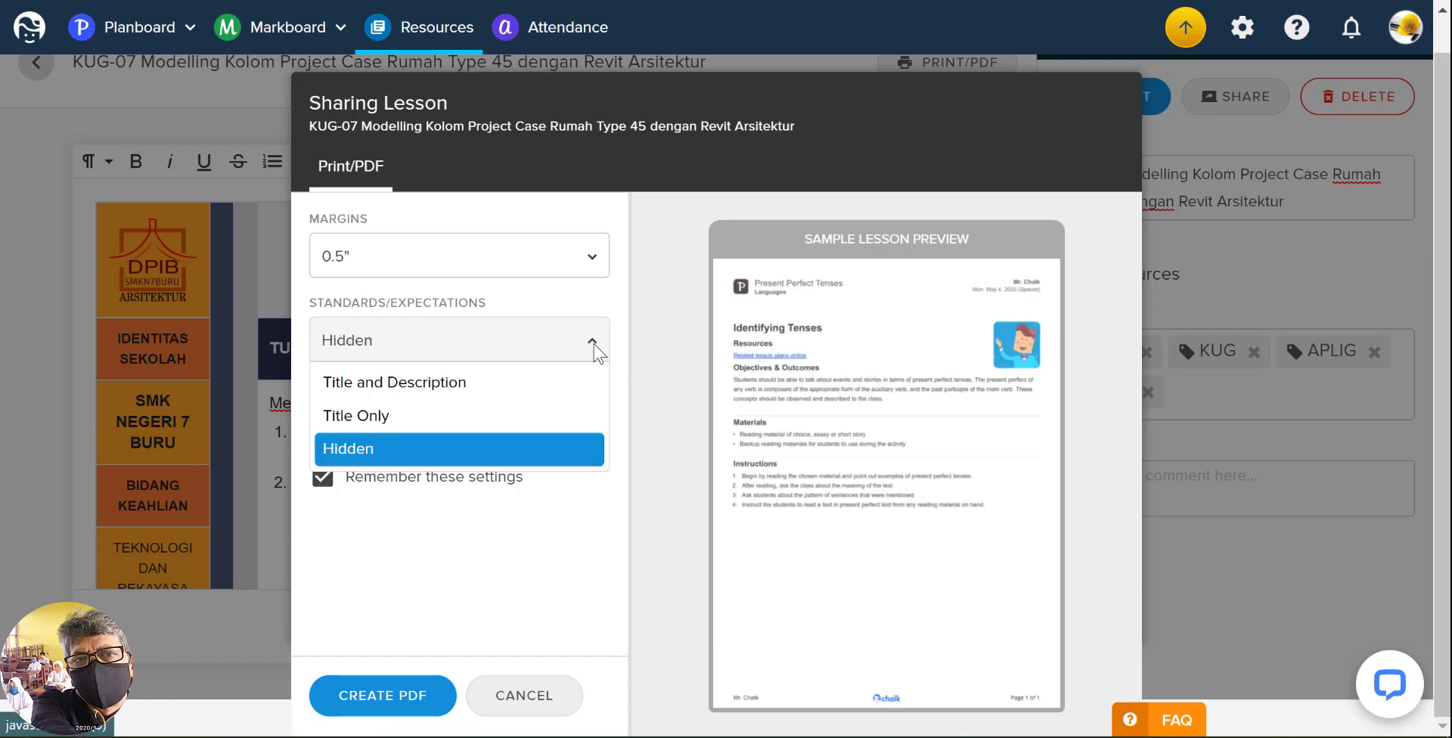
left_click(425, 401)
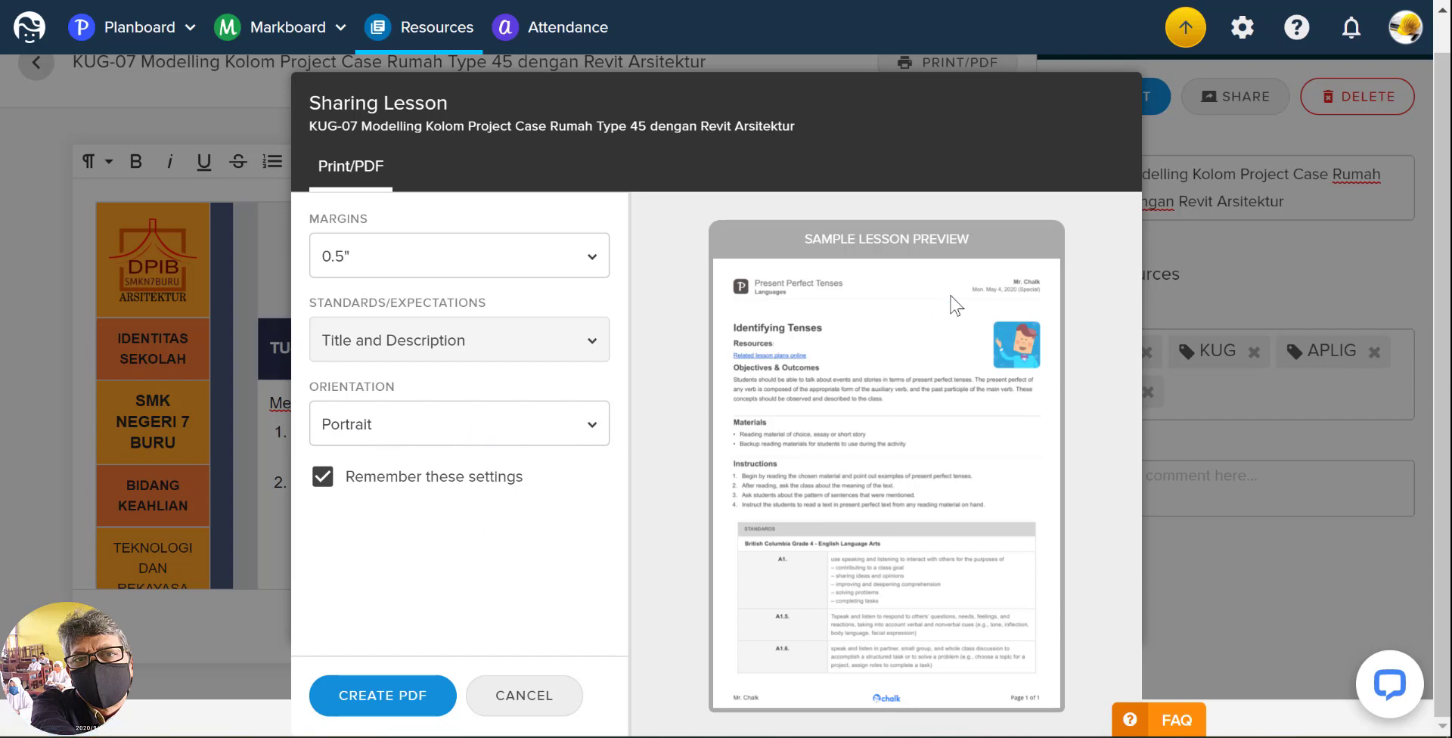
left_click(537, 715)
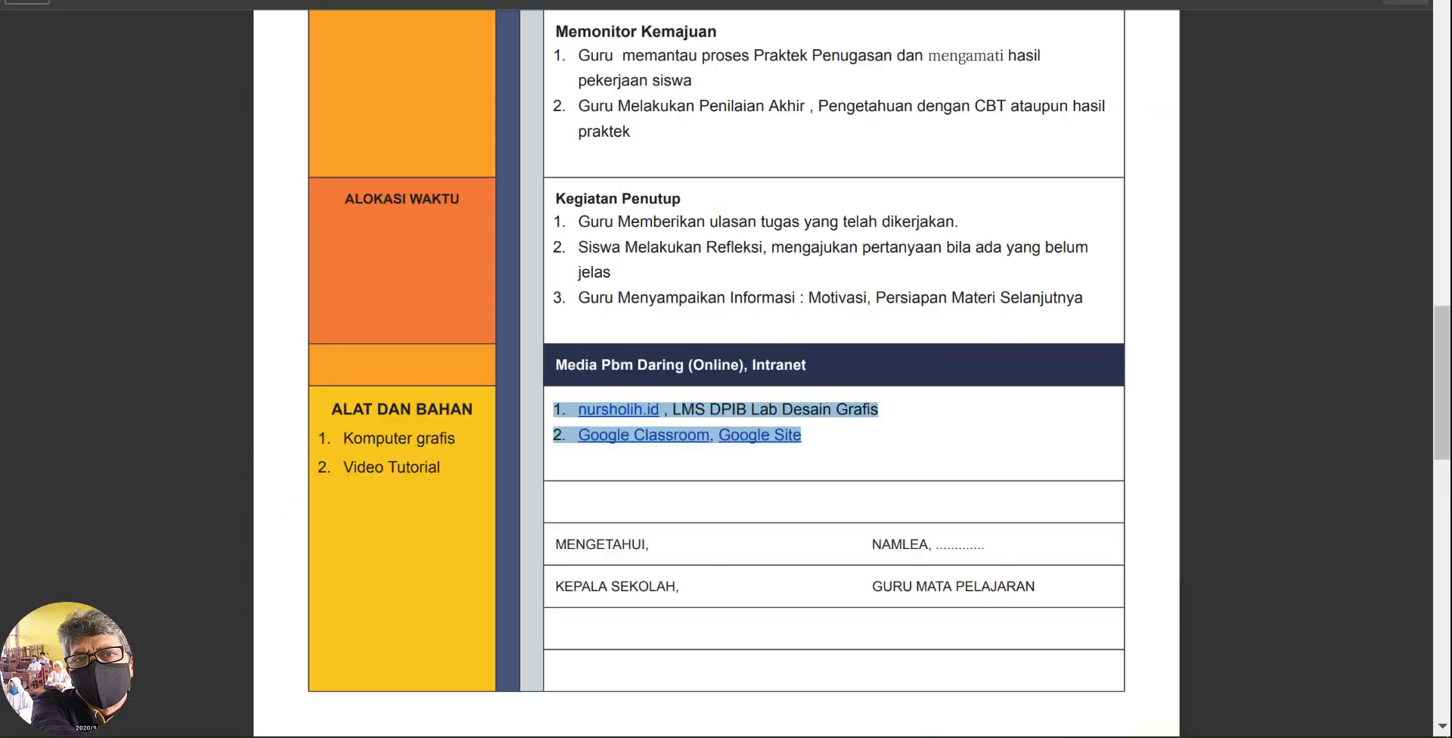
- Examine the earlier KUG-03 Placing Grid lesson plan PDF from its header to the signature rows, and return to the Chalk lesson plan
scroll(1006, 429, "up", 20)
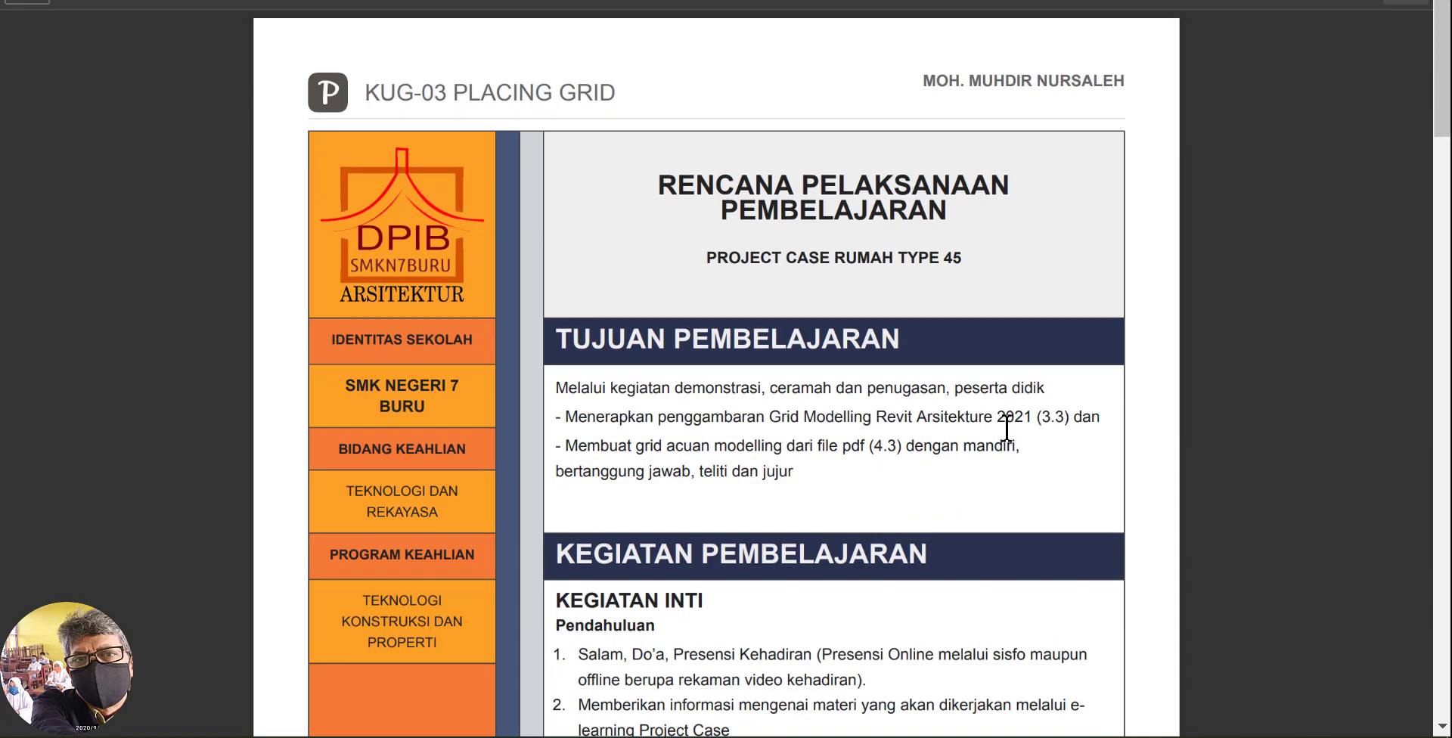
scroll(1006, 429, "down", 4)
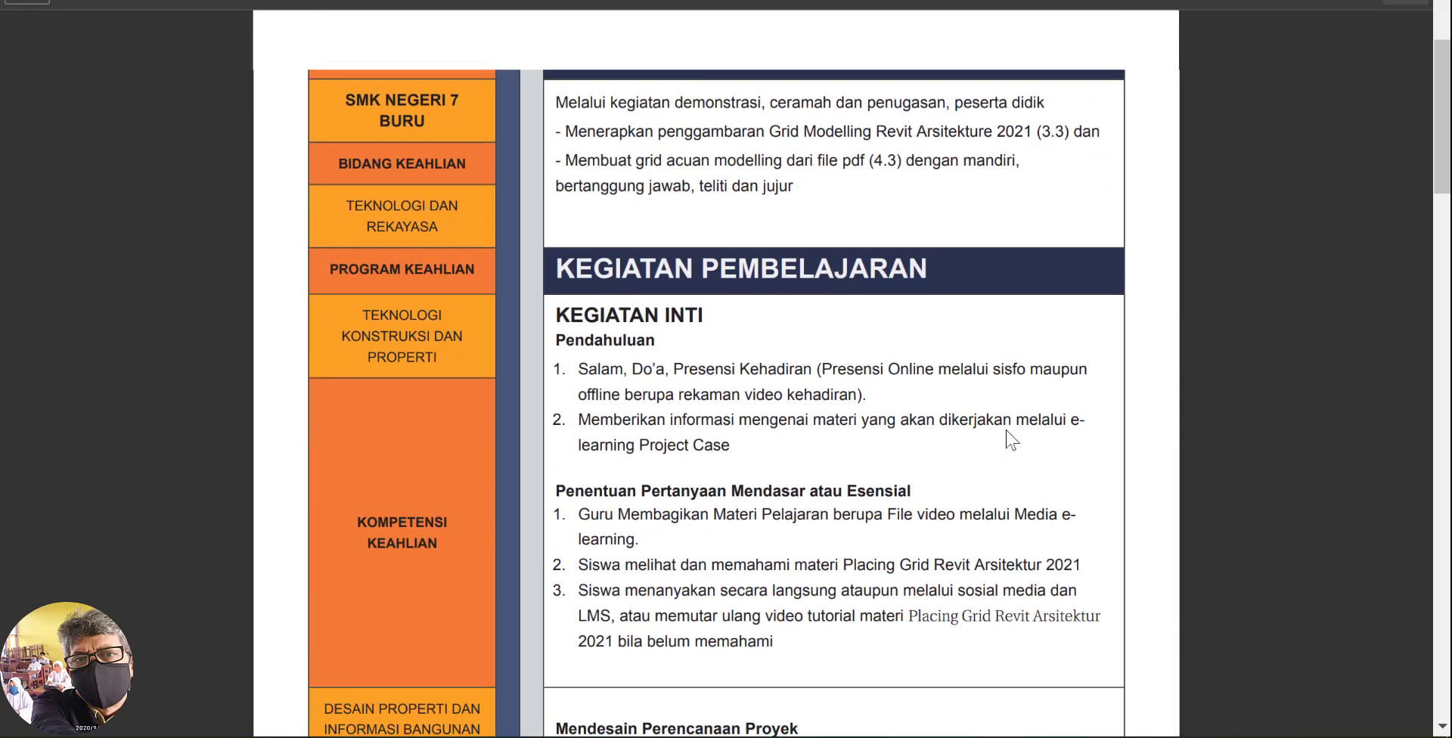
scroll(1011, 440, "up", 4)
scroll(1012, 440, "down", 18)
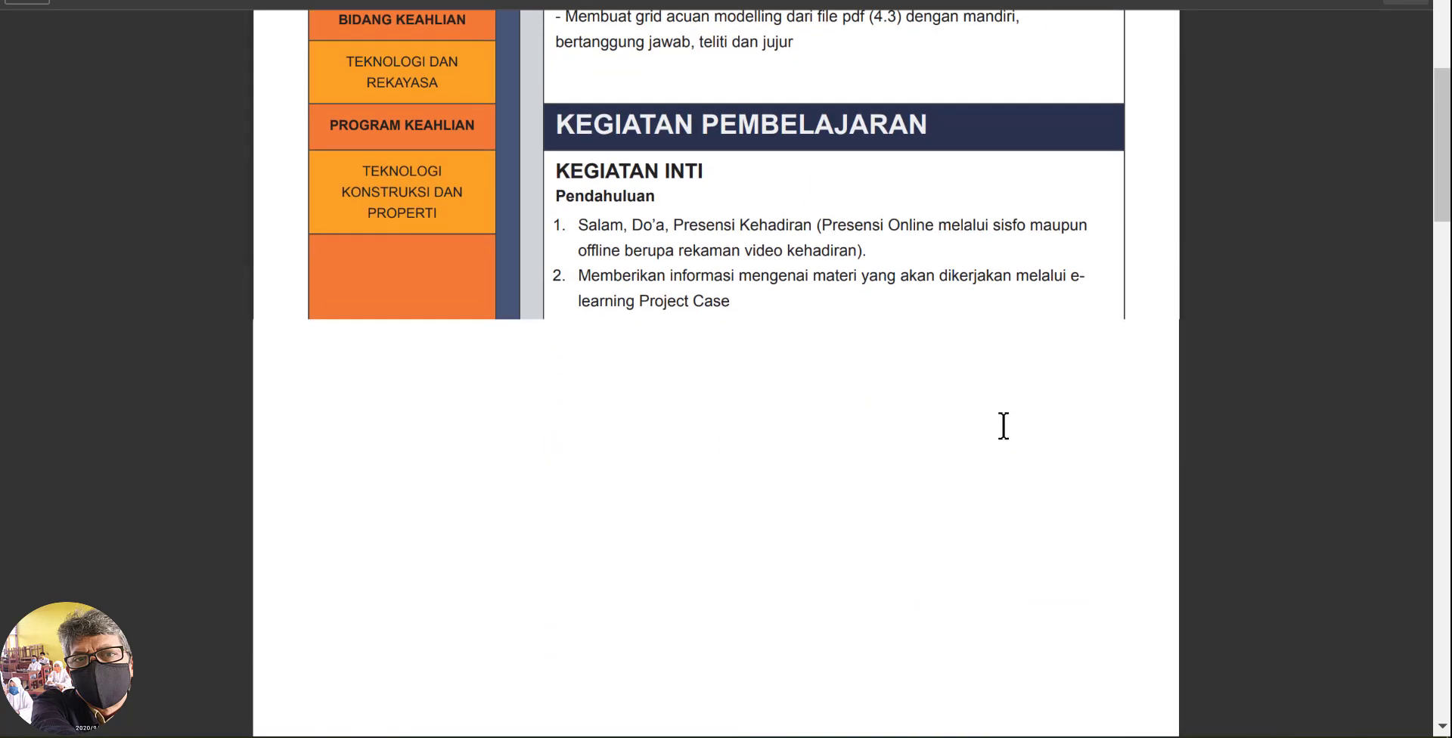
scroll(1007, 433, "down", 9)
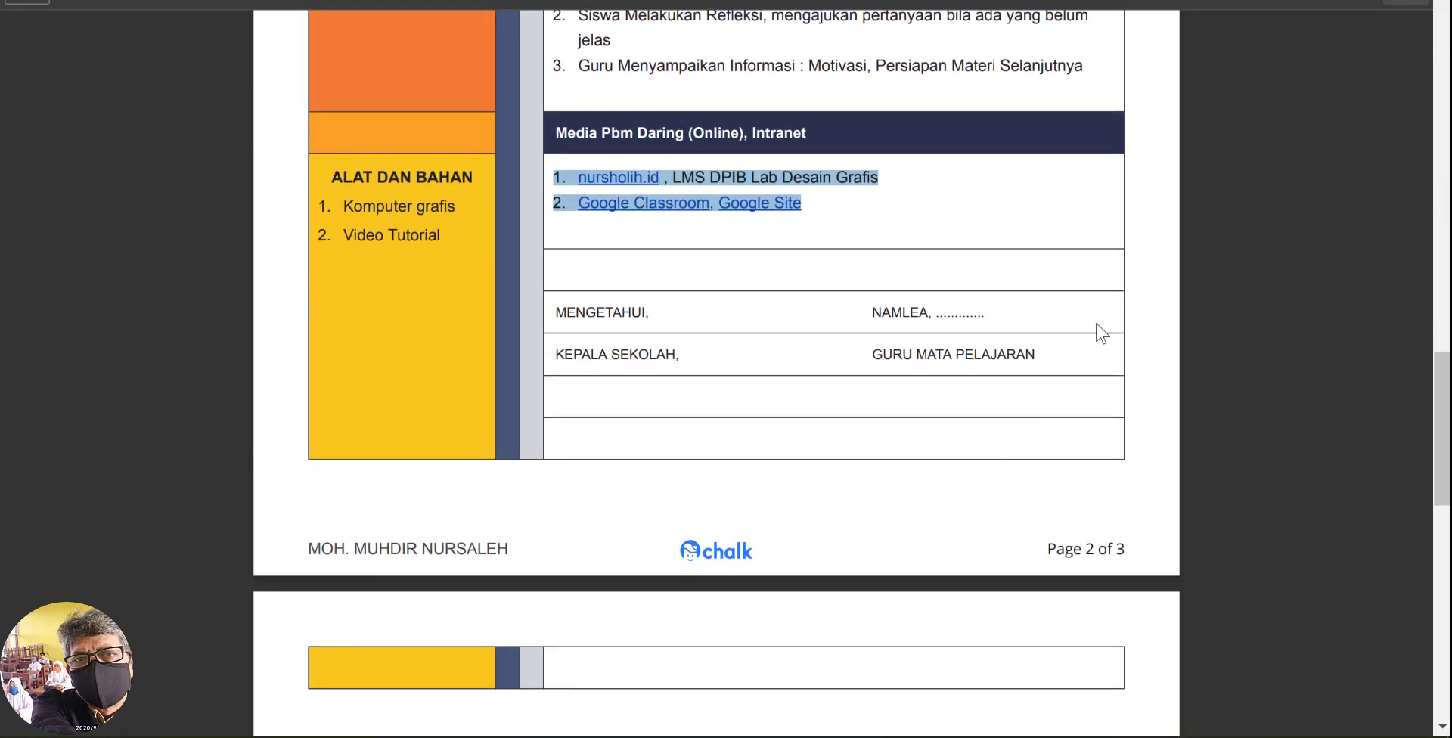
scroll(1144, 327, "down", 3)
scroll(1142, 335, "up", 5)
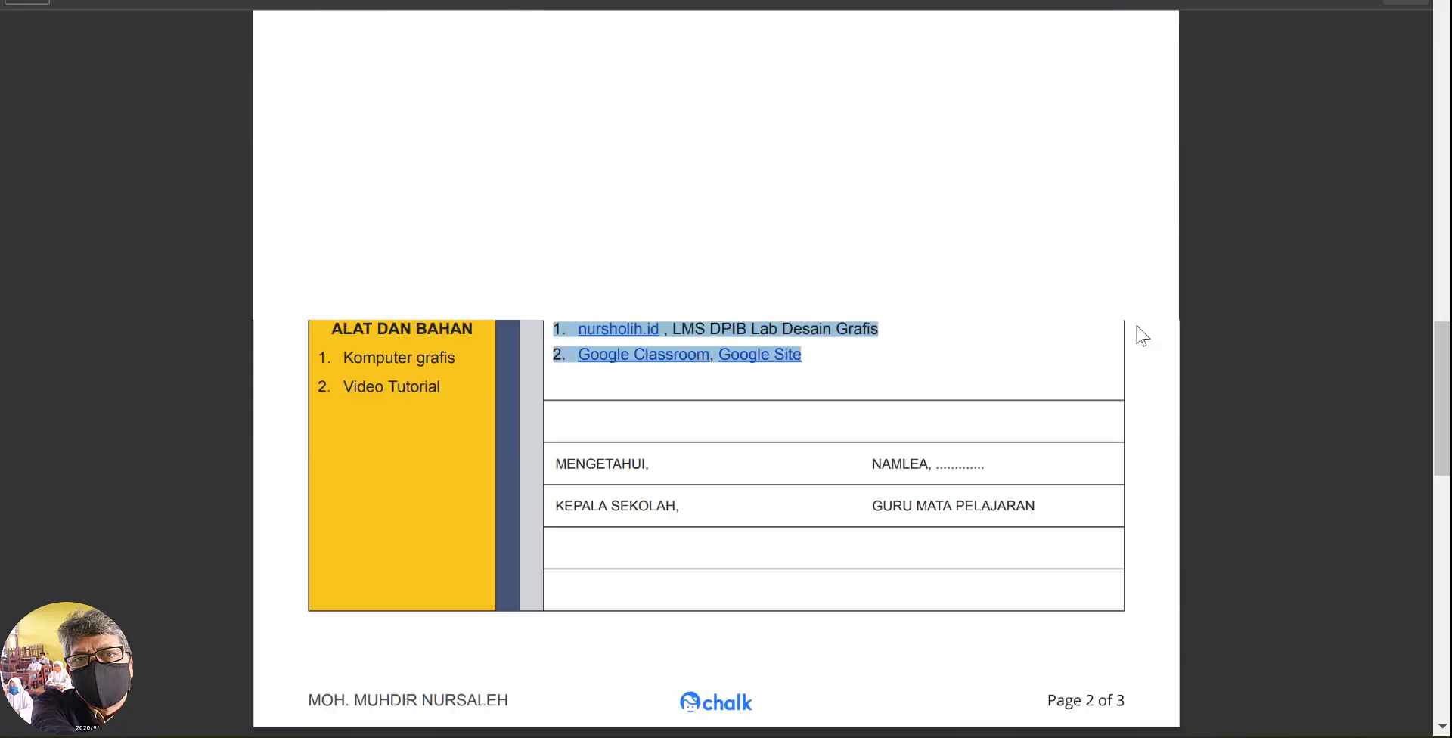
scroll(1142, 335, "up", 20)
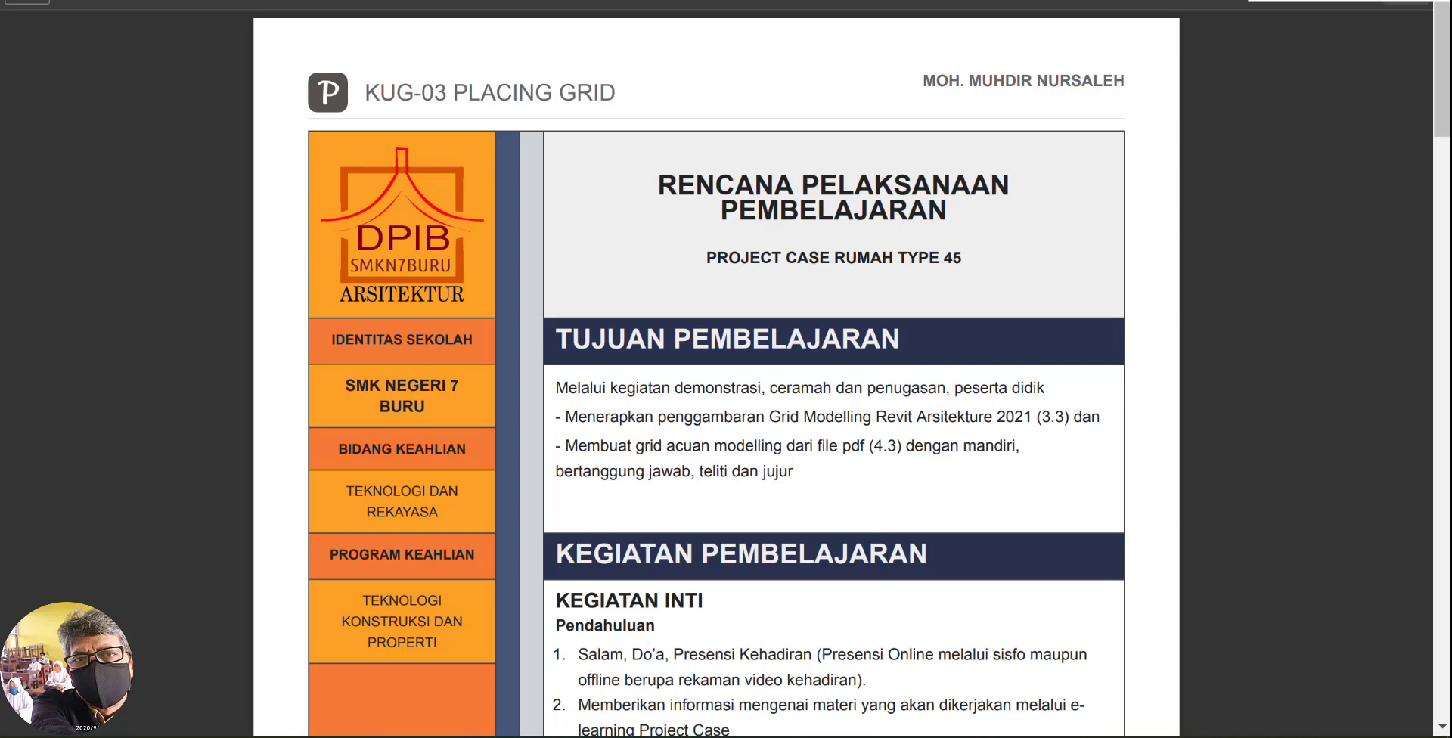
key("alt+Tab")
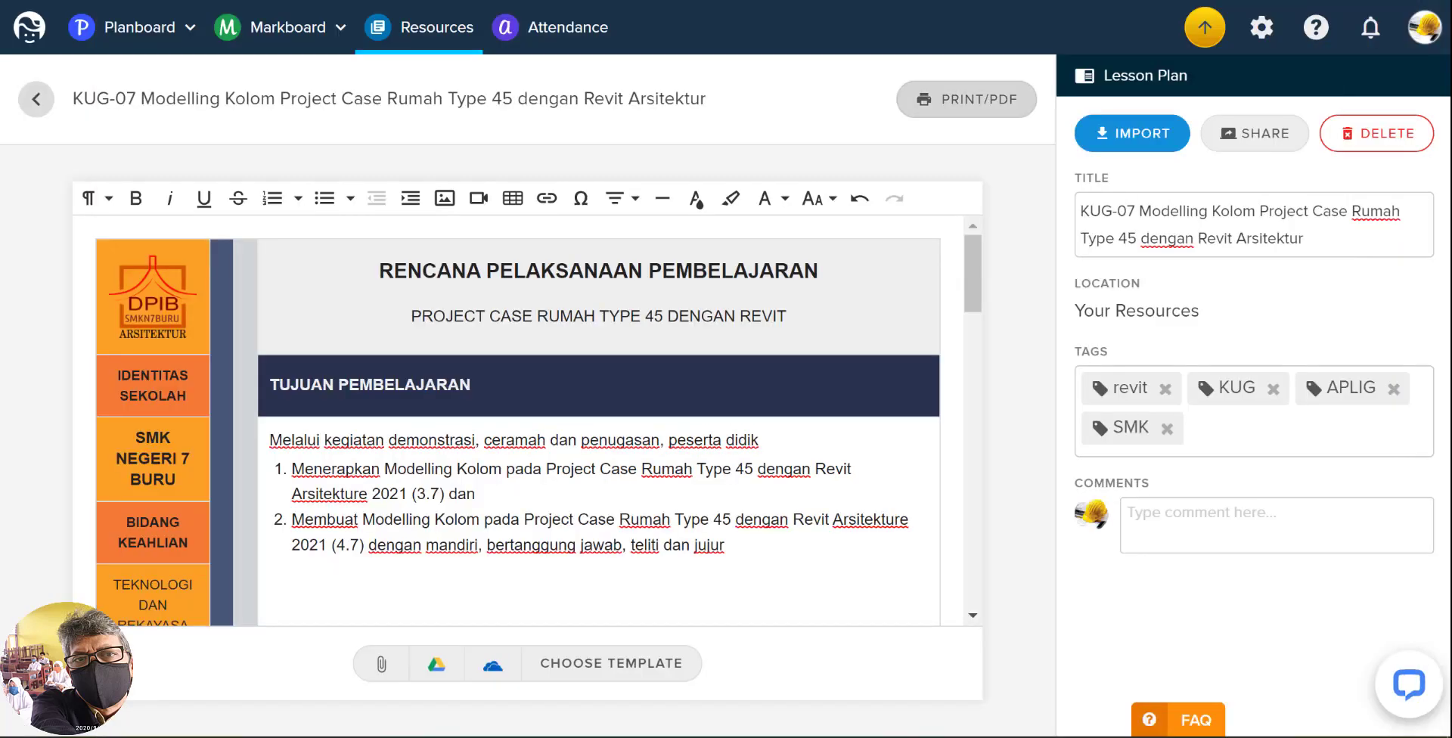